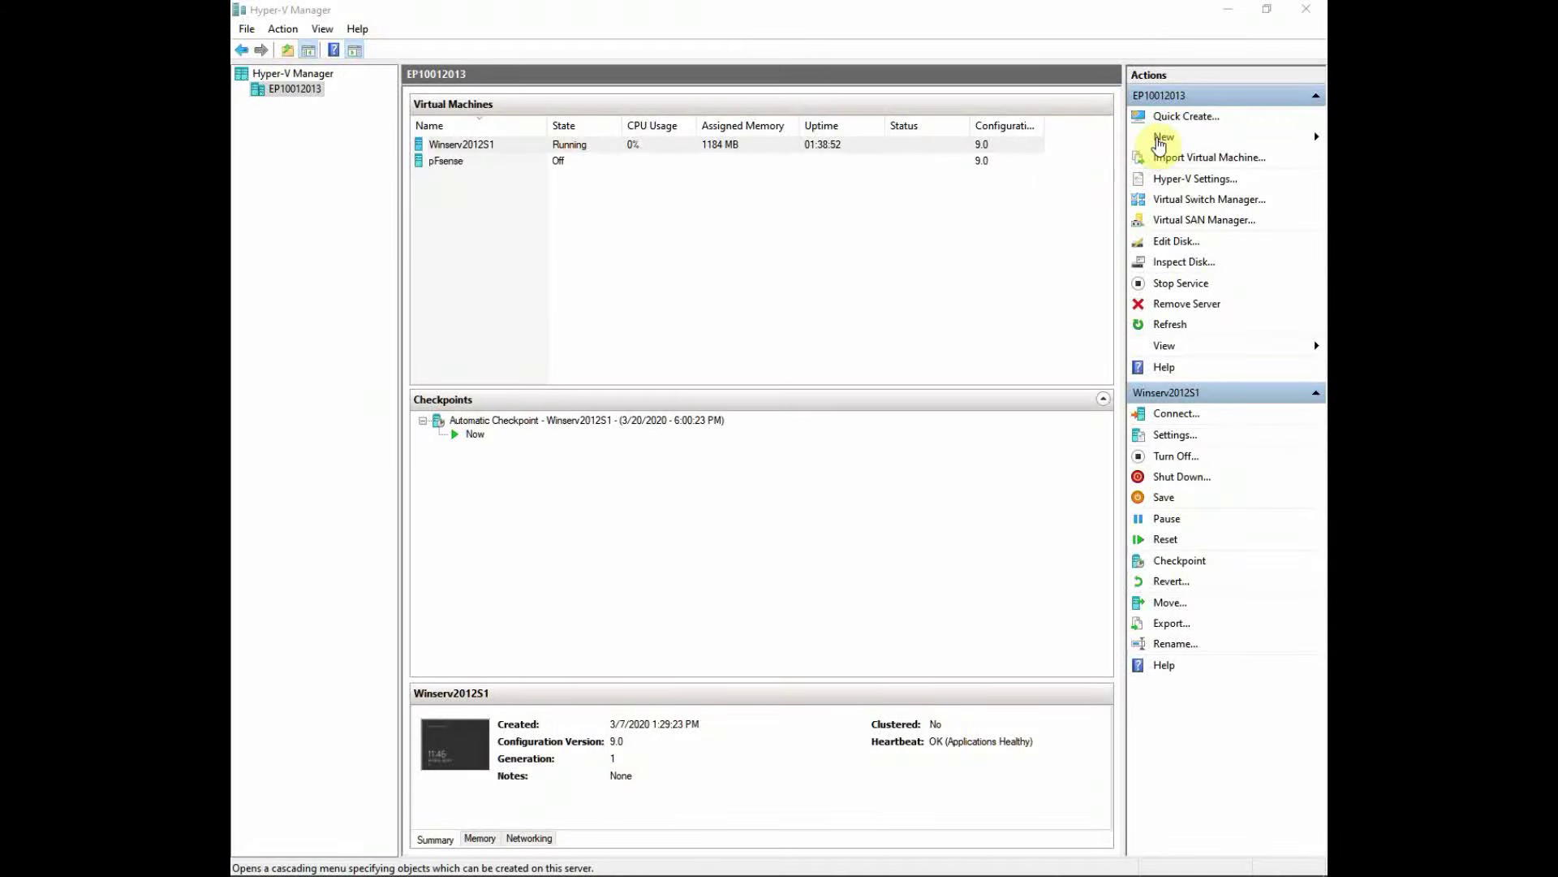
# Start a new virtual machine named pFsense245
pyautogui.click(1160, 140)
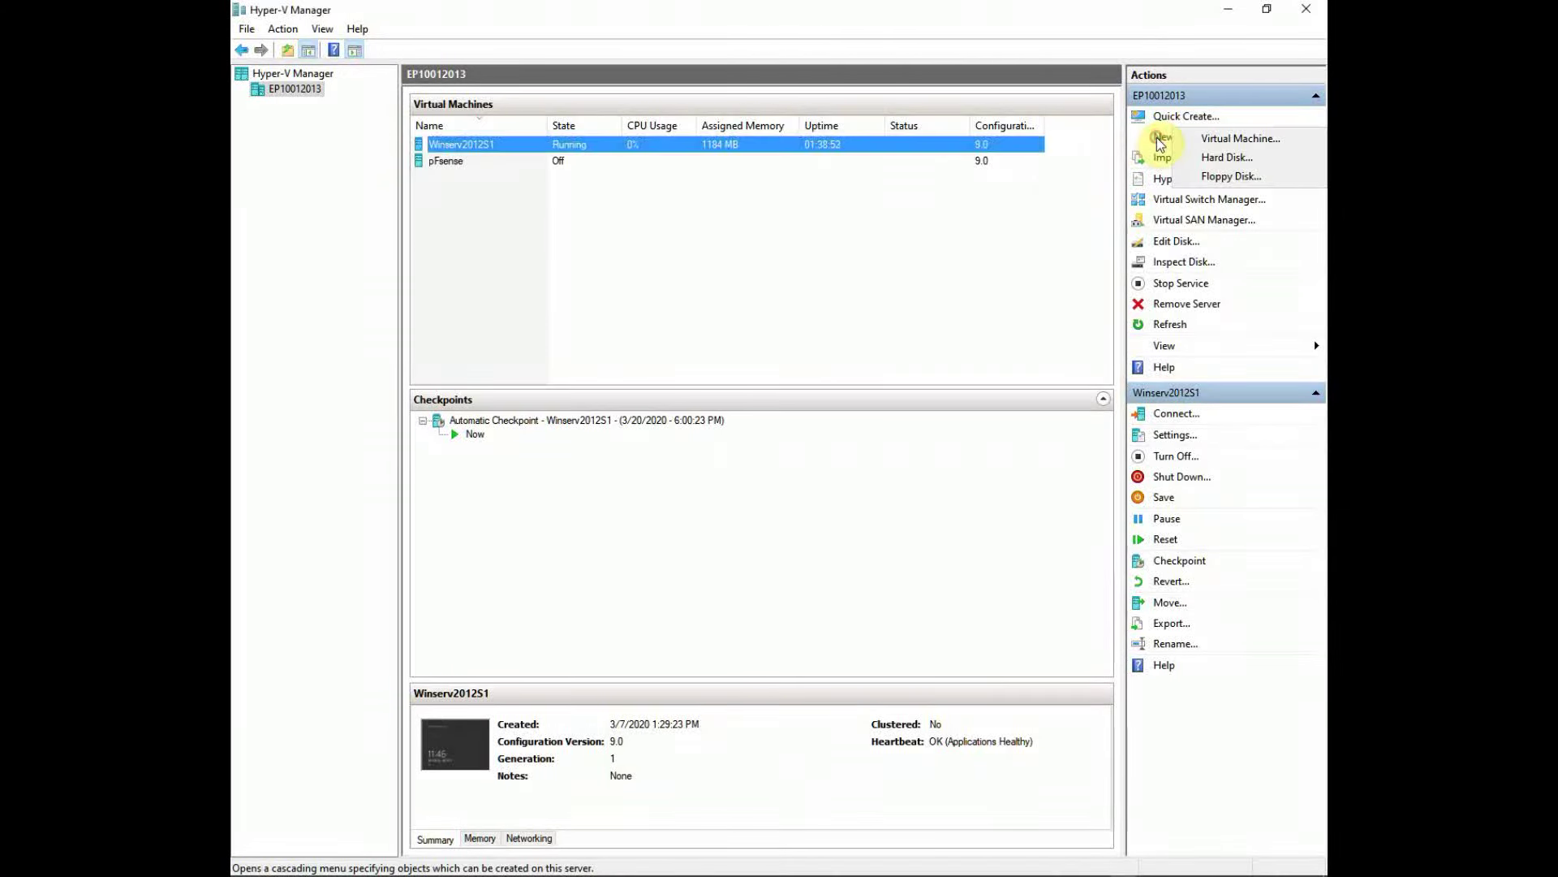
pyautogui.click(1208, 140)
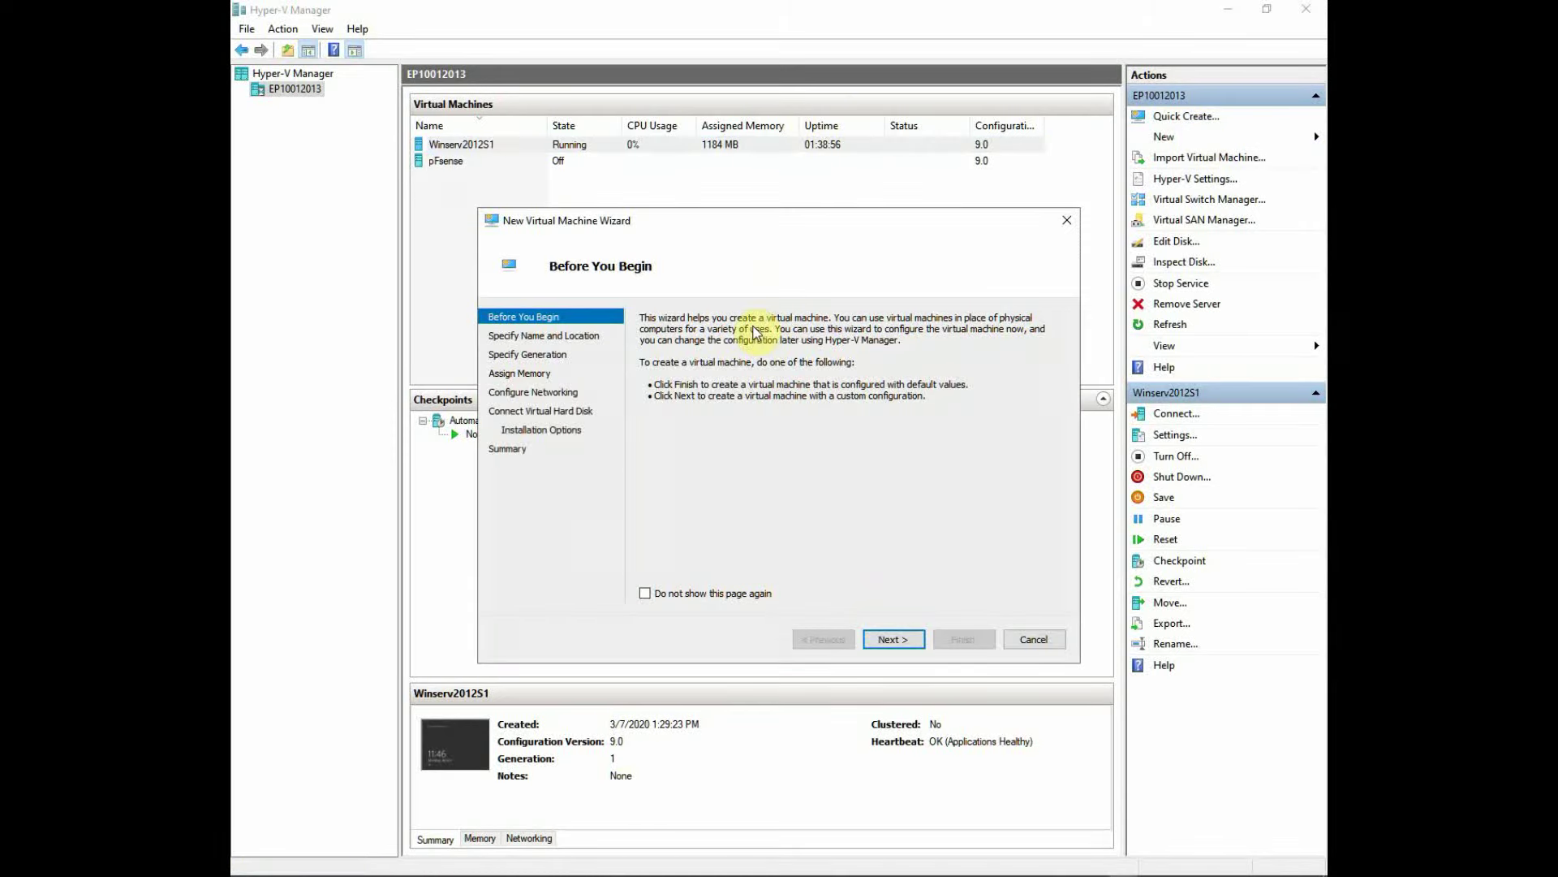
pyautogui.click(893, 641)
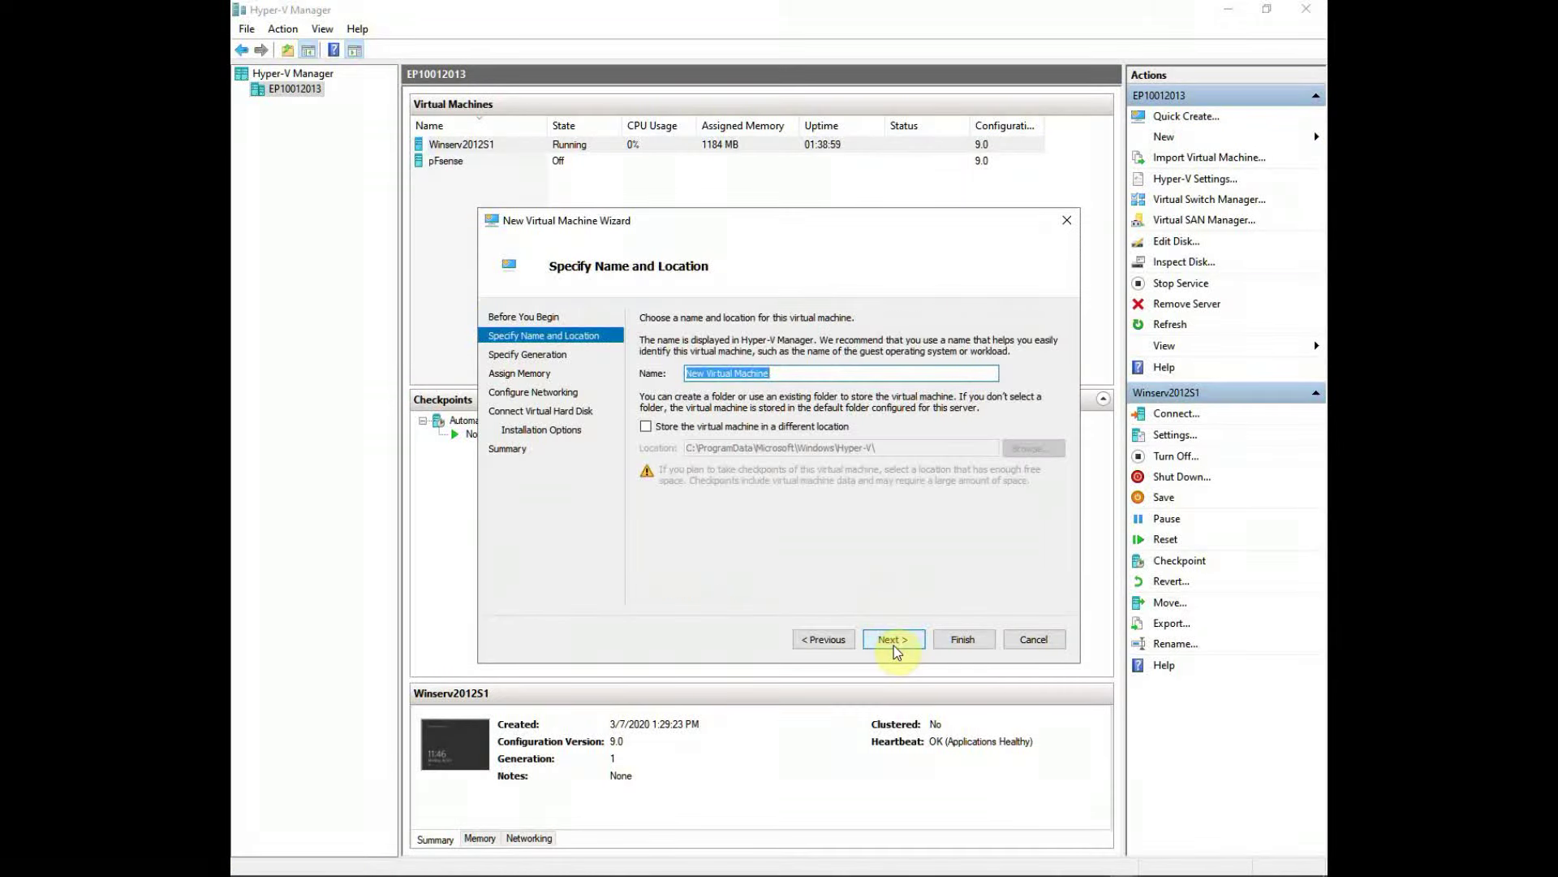
pyautogui.write('pFsense24')
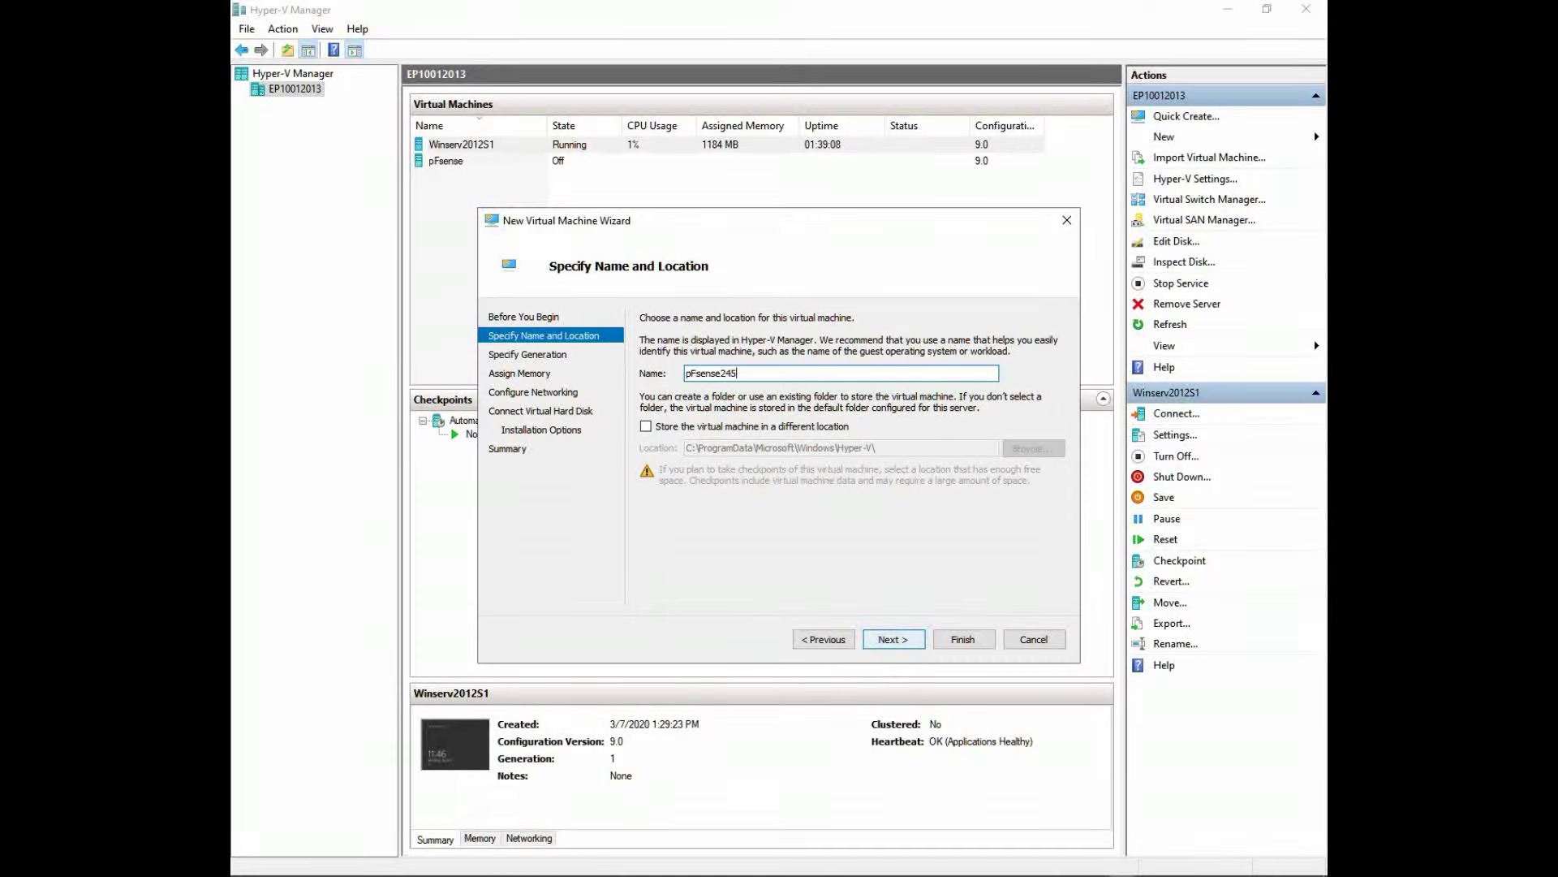
pyautogui.write('5')
pyautogui.click(895, 648)
pyautogui.click(893, 641)
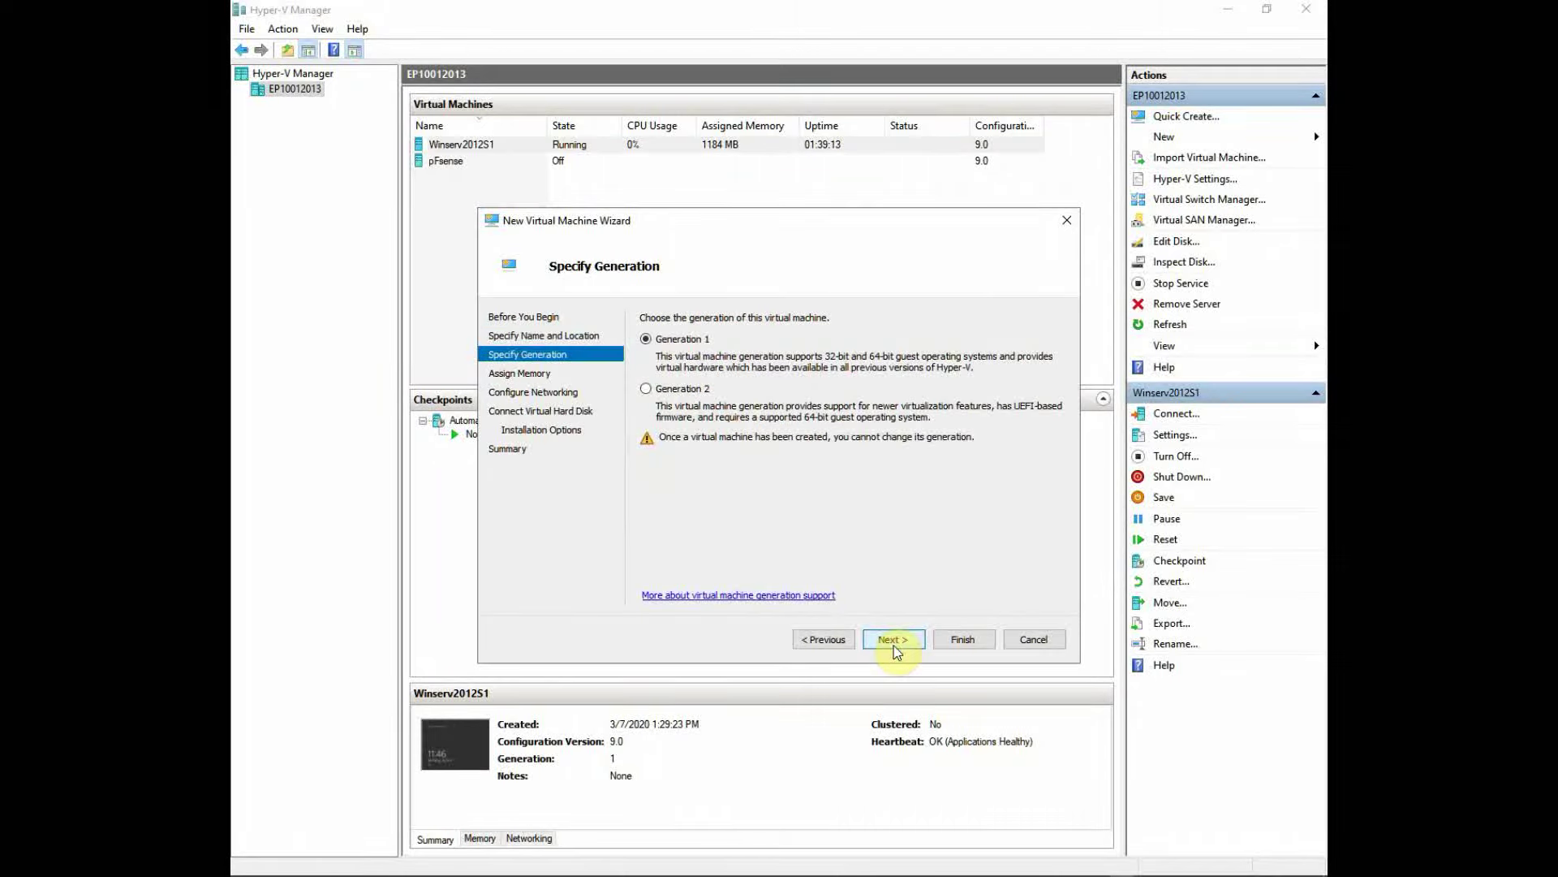
# Keep Generation 1, 1024 MB memory, no network, a new 127 GB disk and OS-later
pyautogui.click(894, 646)
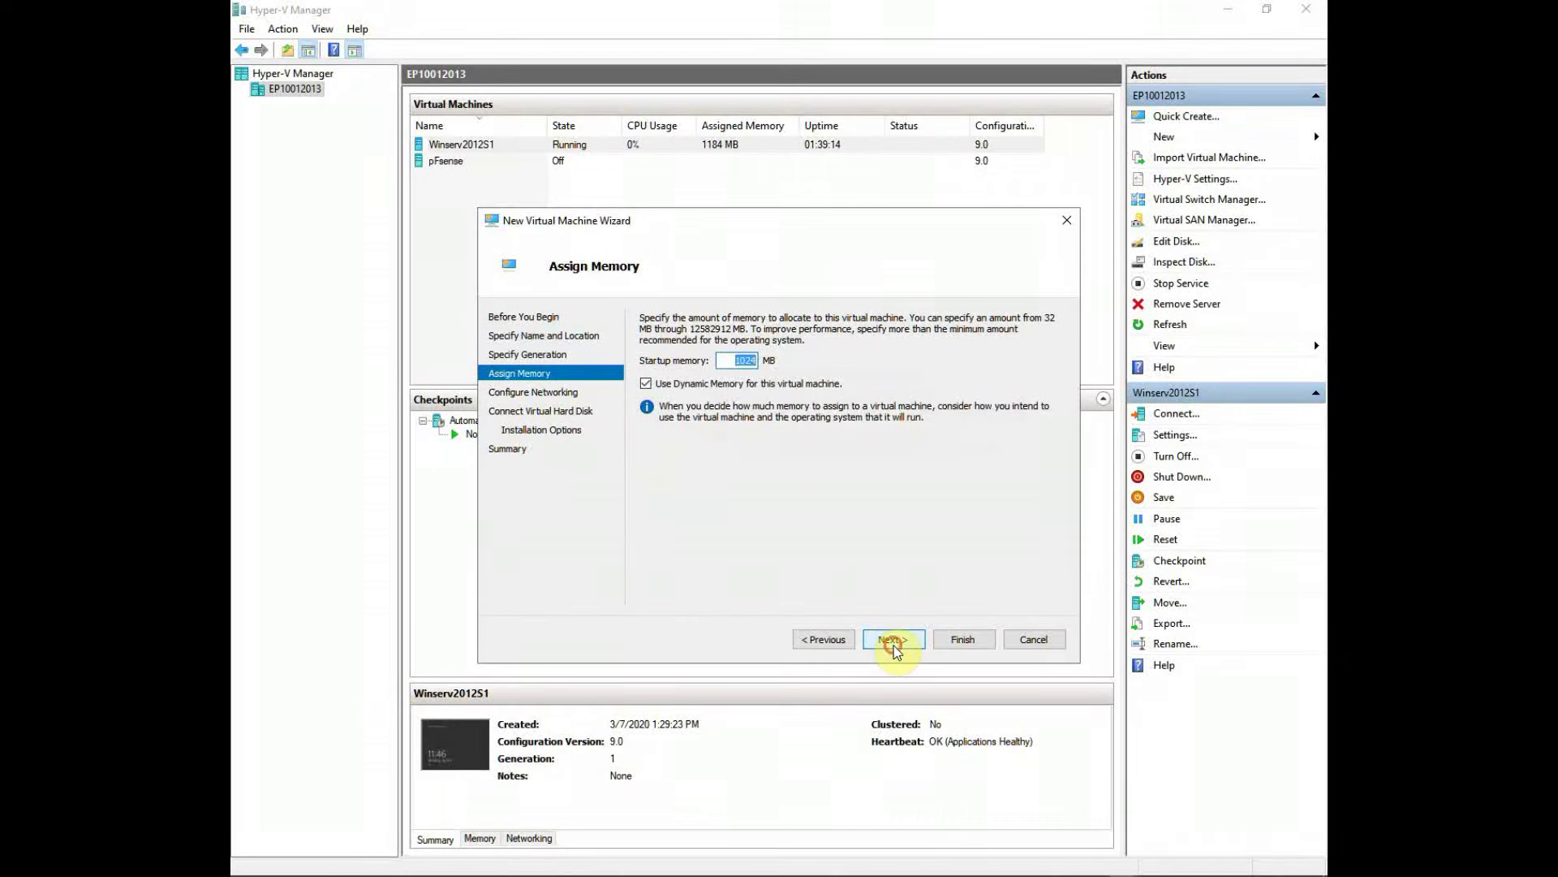
pyautogui.click(894, 645)
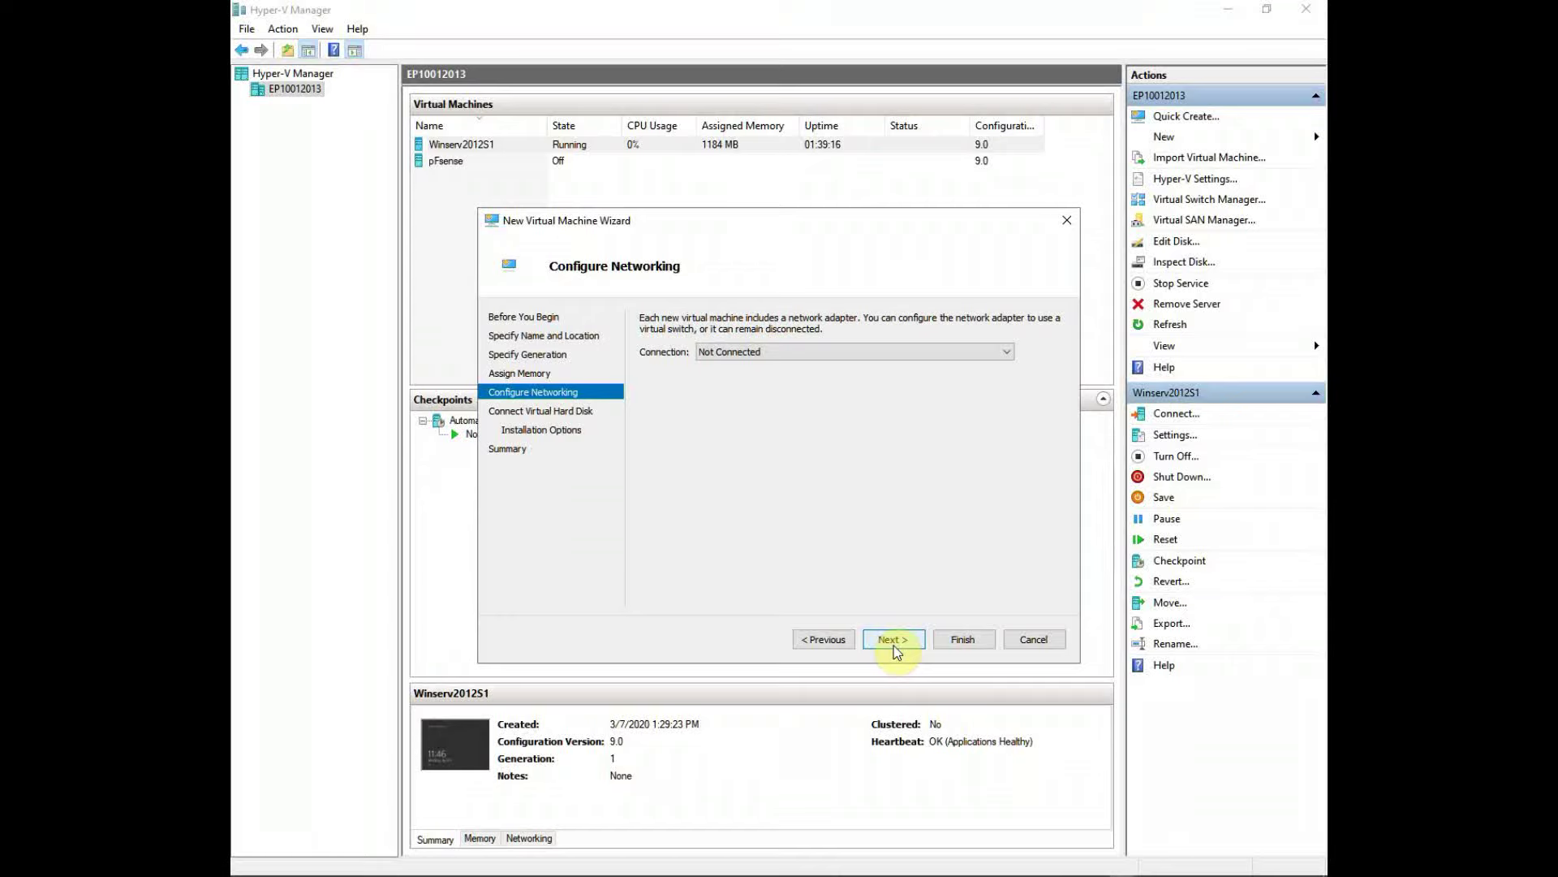
pyautogui.click(895, 641)
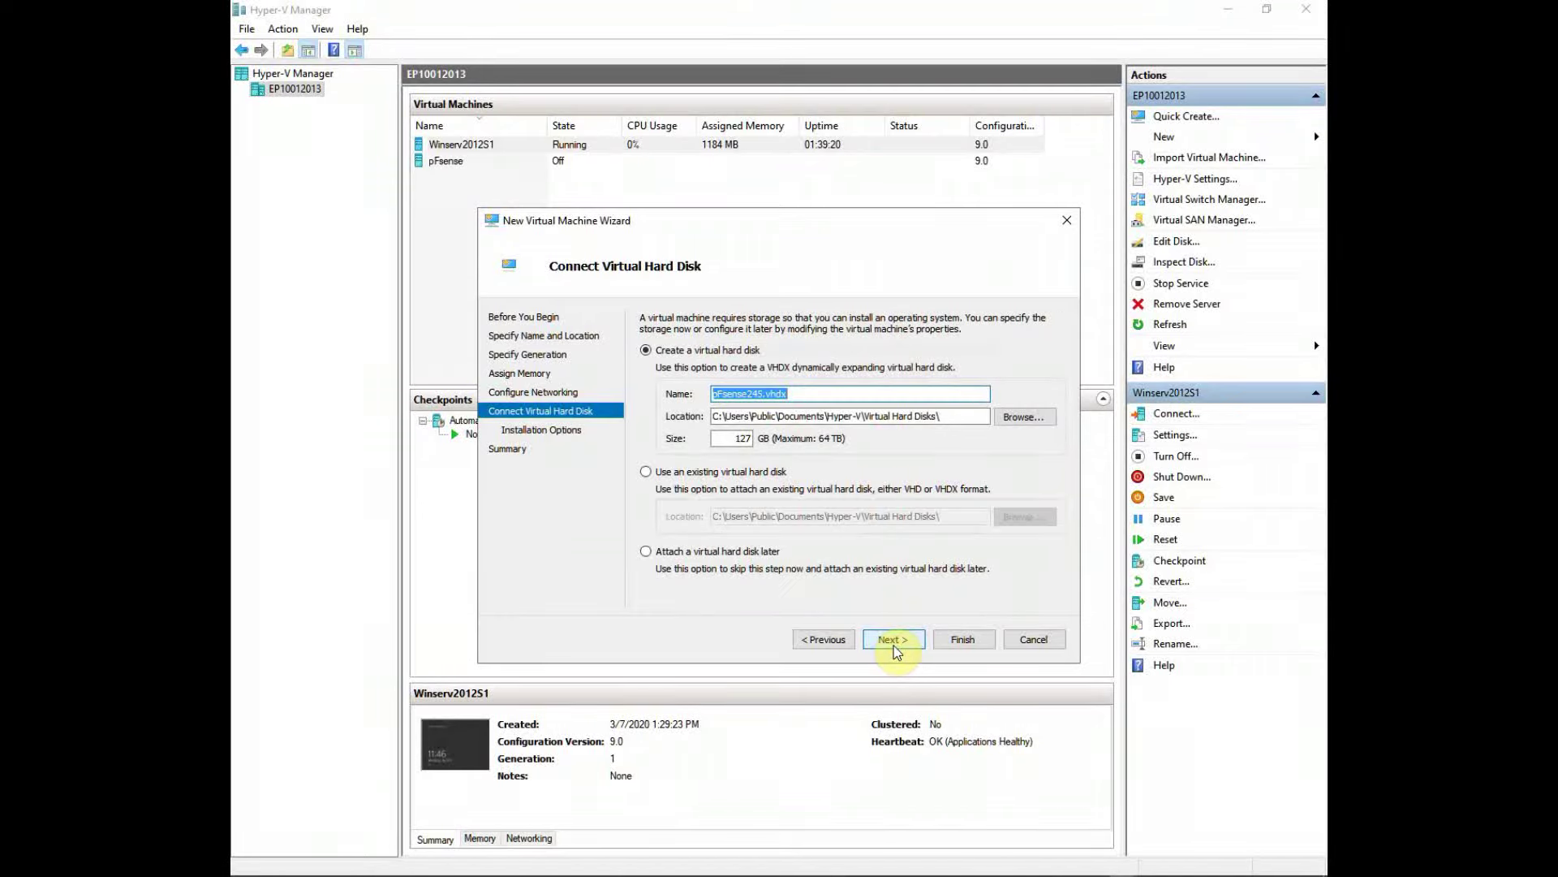
pyautogui.click(896, 648)
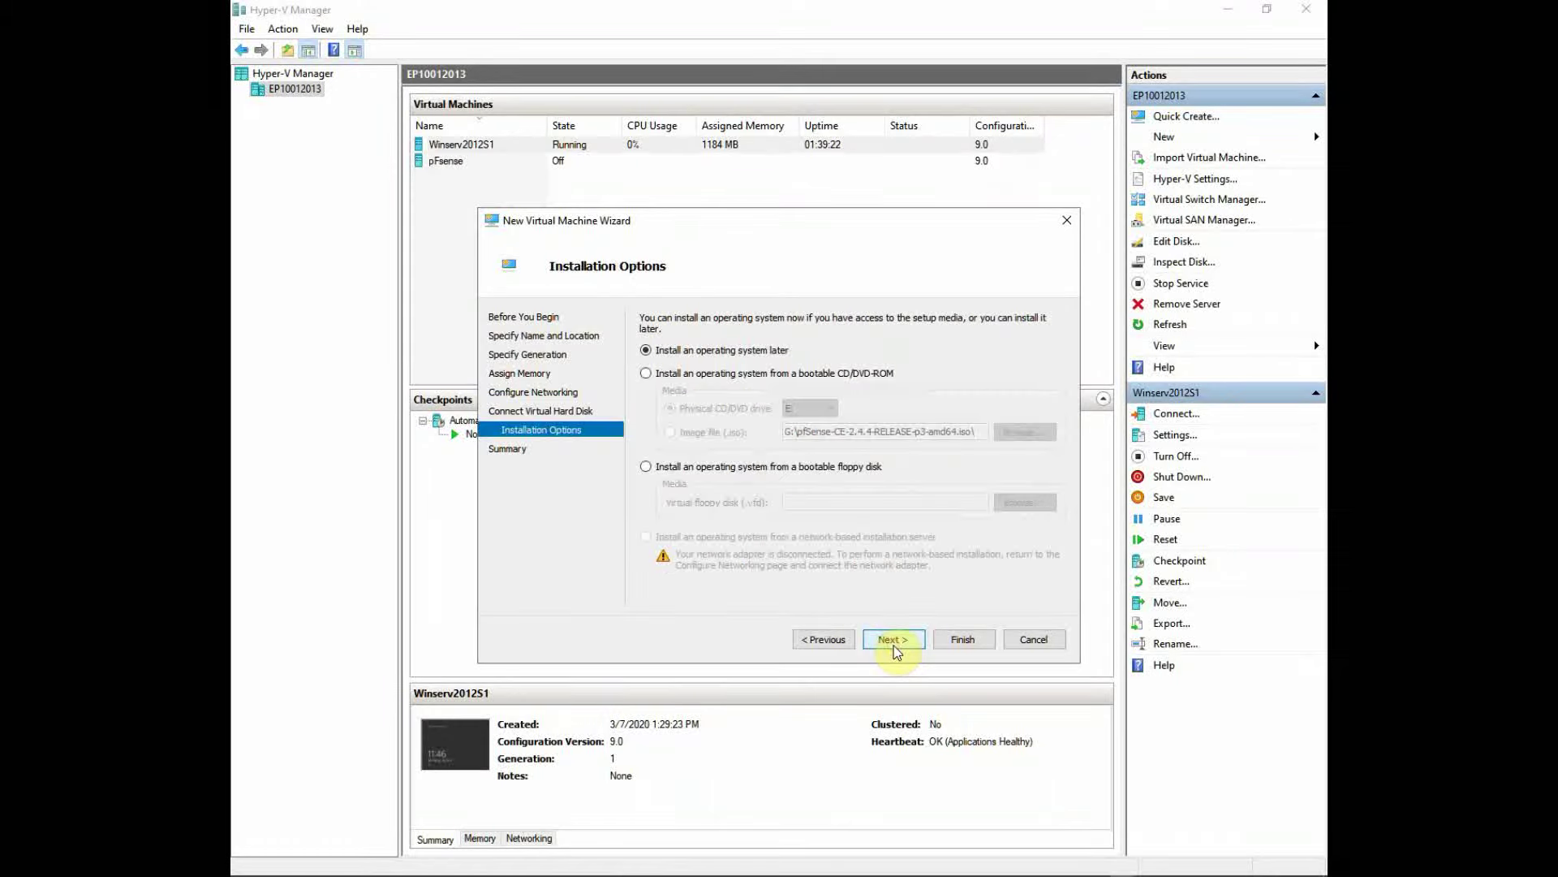
pyautogui.click(893, 640)
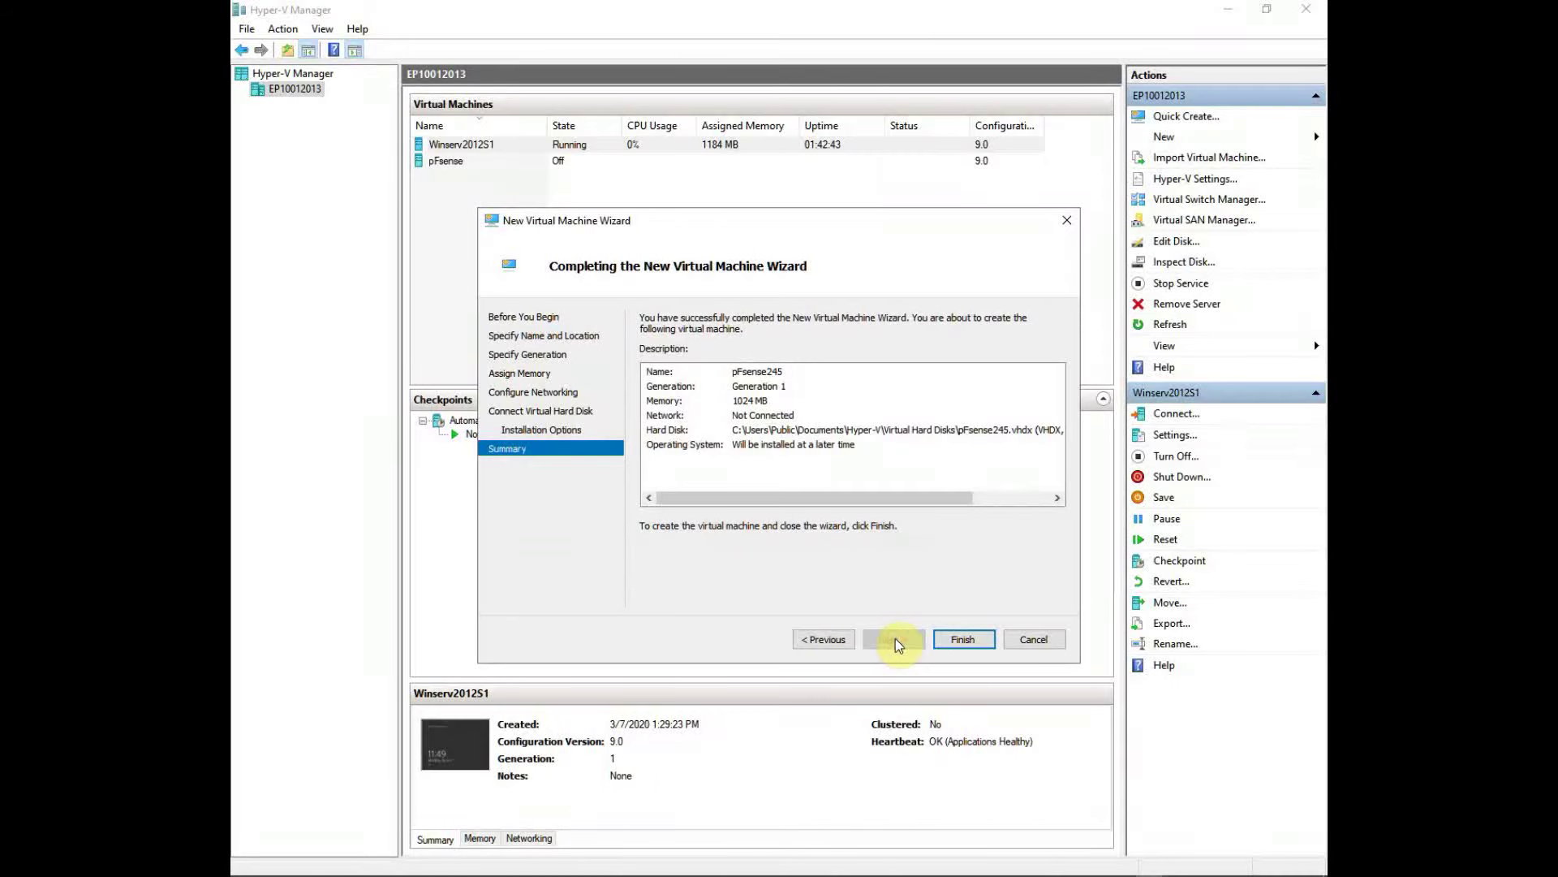
# Finish creating pFsense245 and connect its network adapter to the WAN virtual switch
pyautogui.click(960, 645)
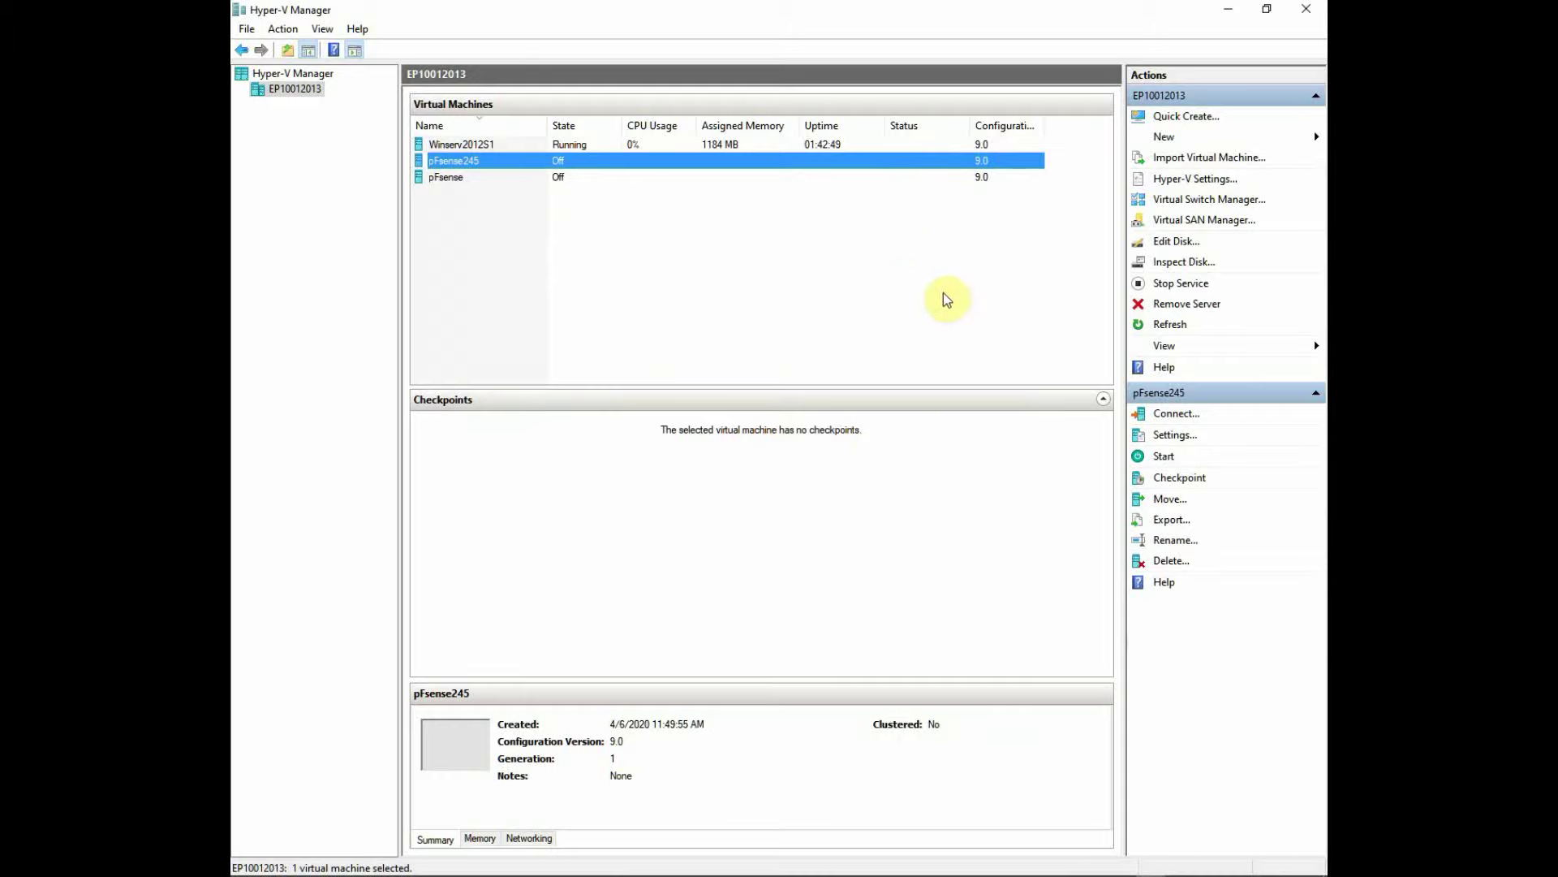
pyautogui.rightClick(898, 161)
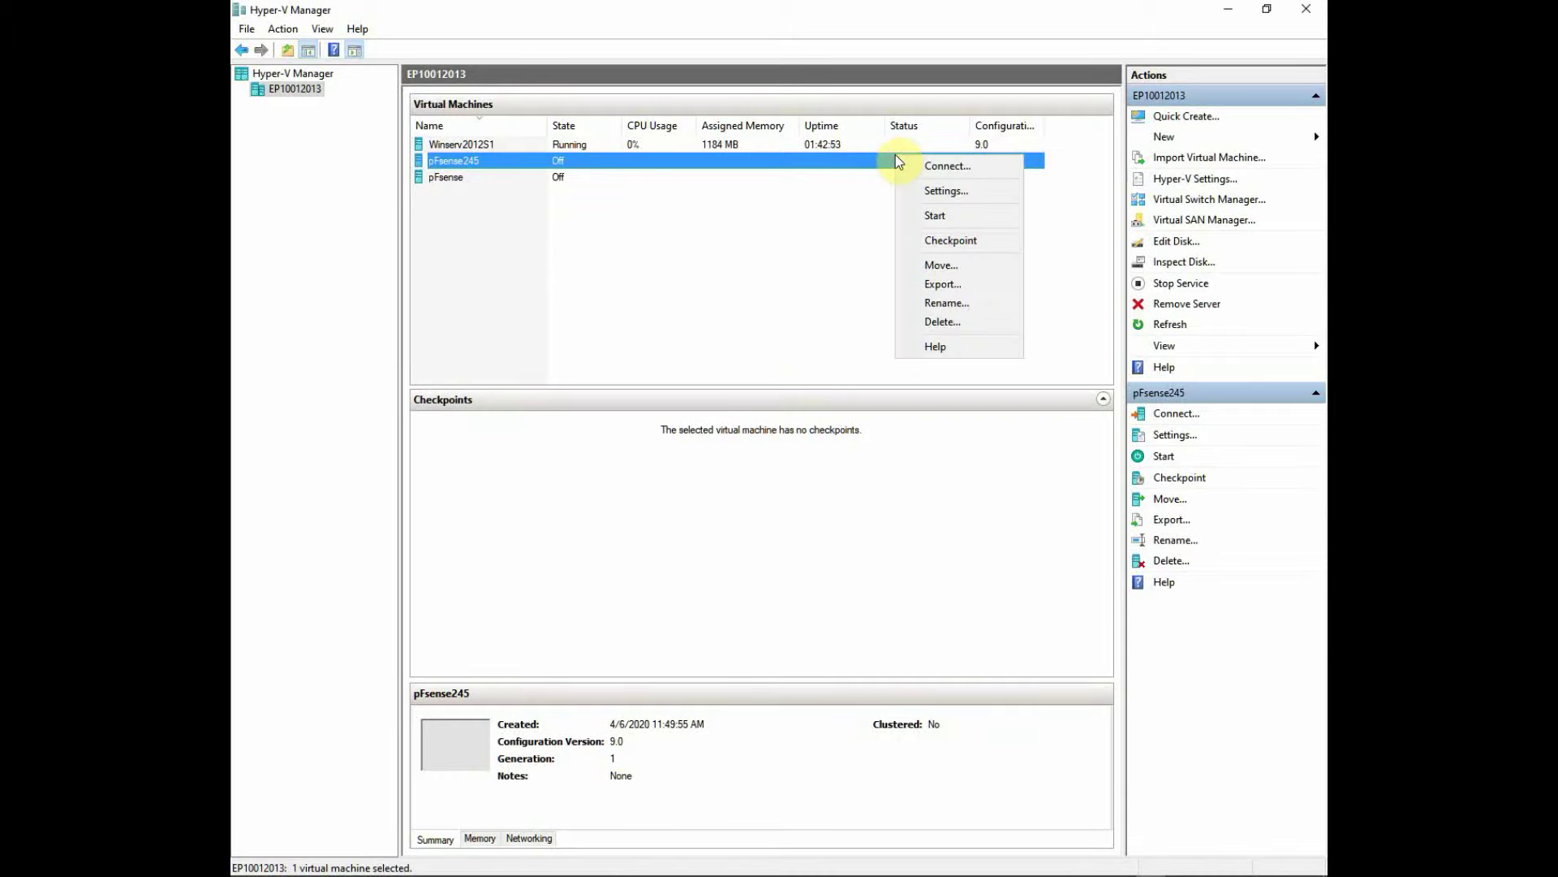
pyautogui.click(922, 191)
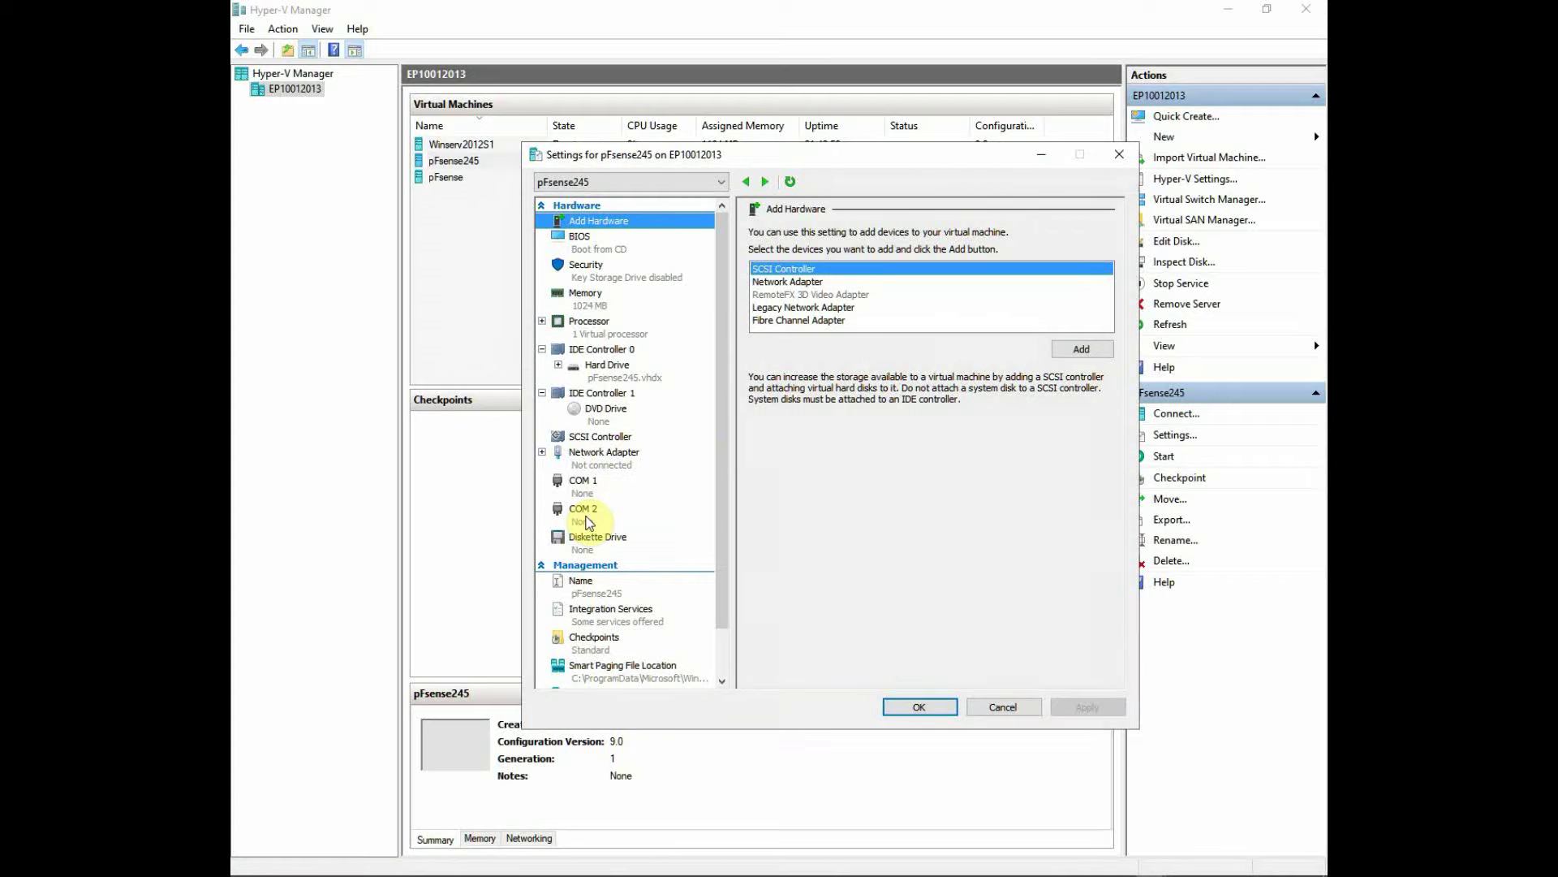
pyautogui.click(603, 458)
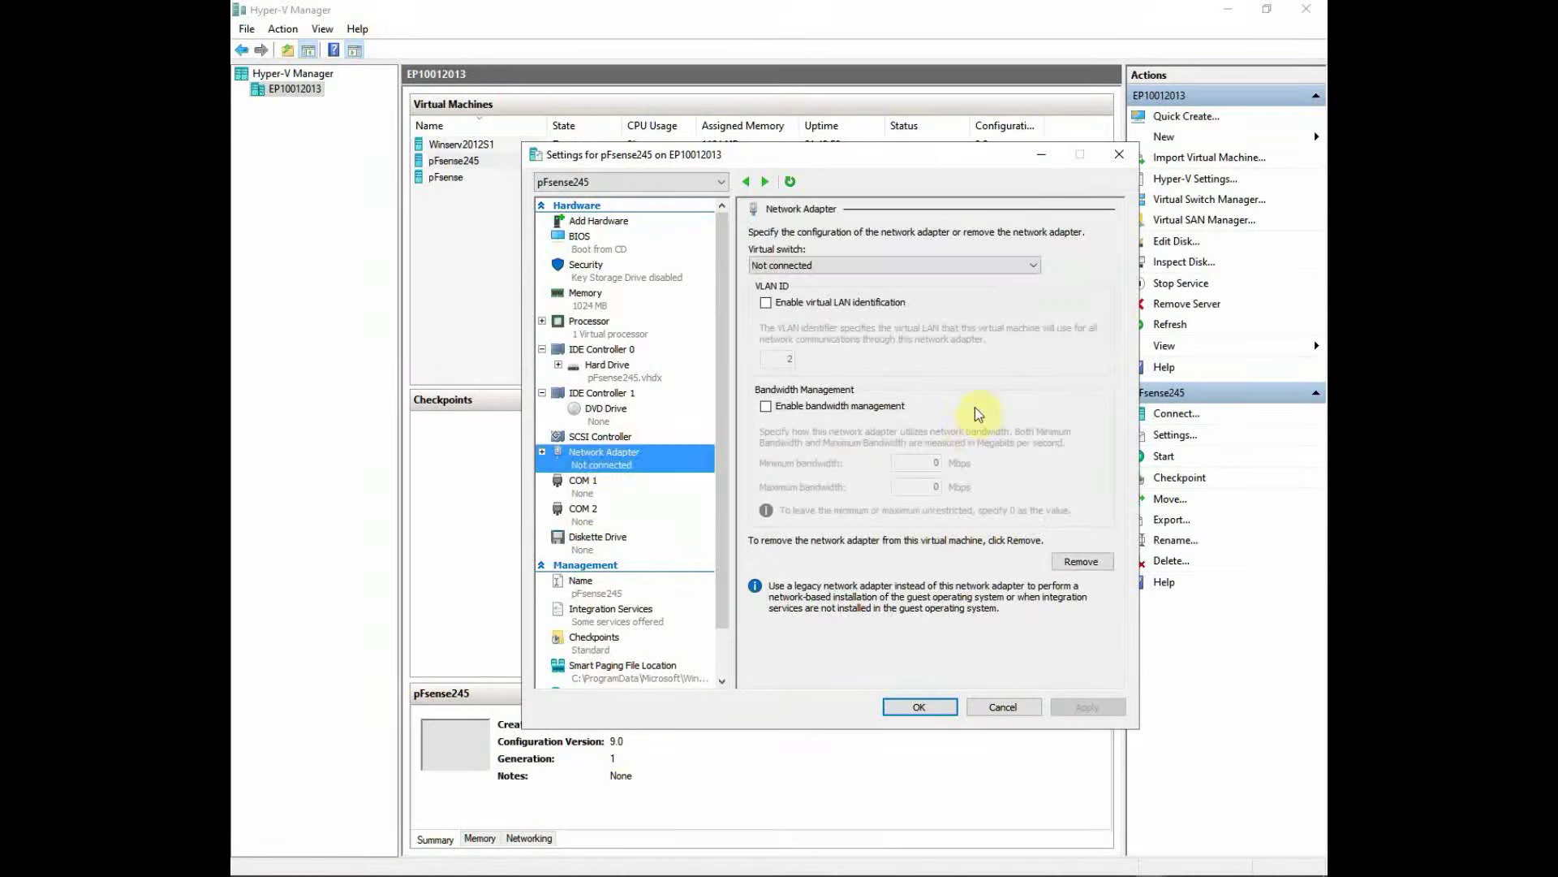
pyautogui.click(1033, 274)
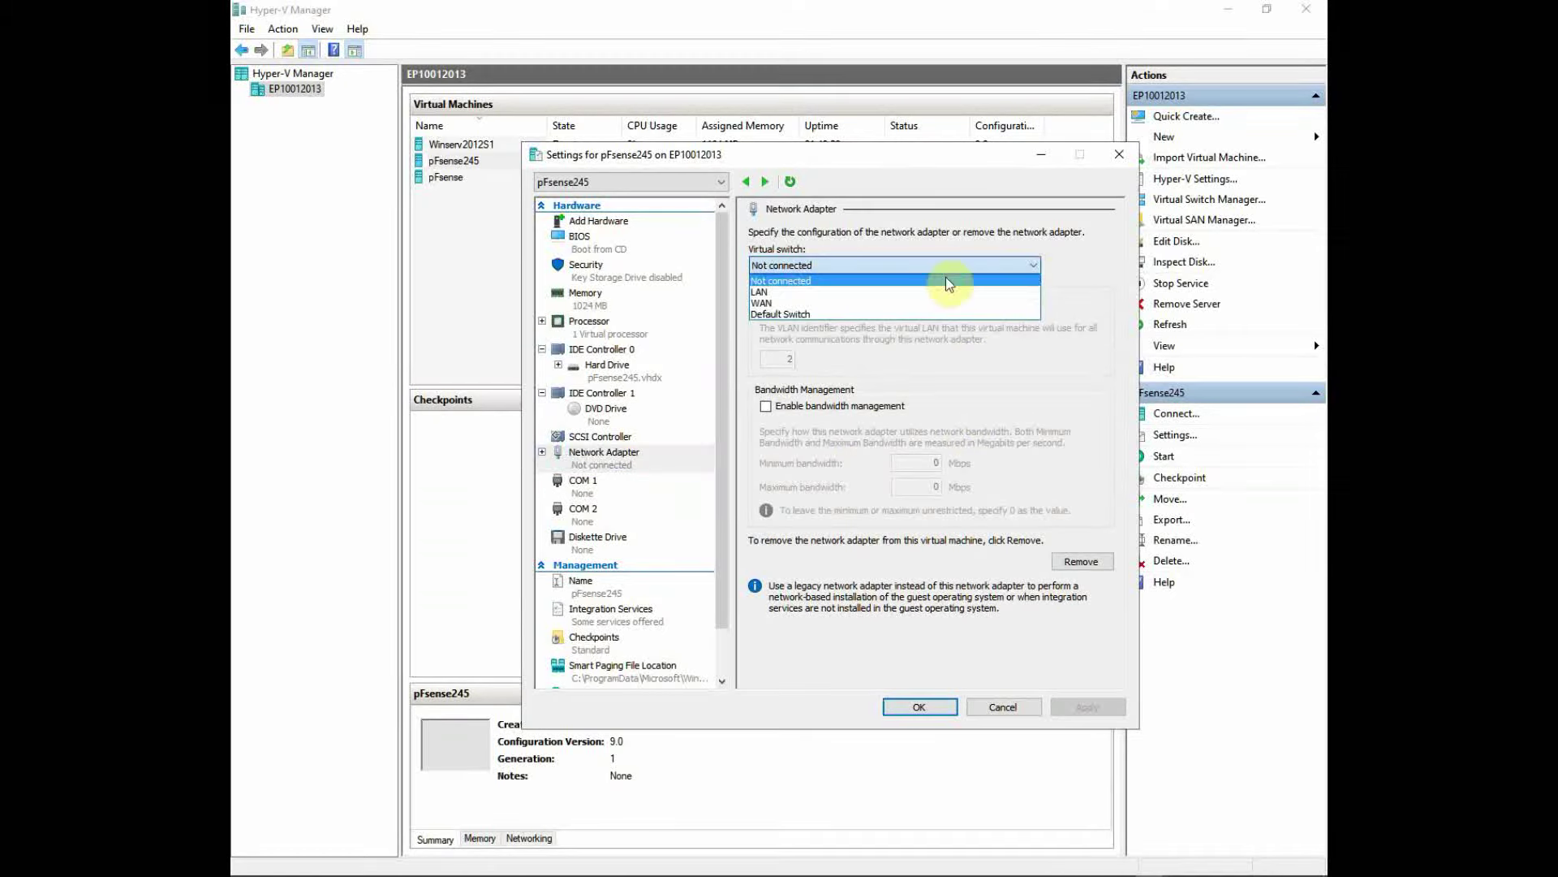
pyautogui.click(873, 305)
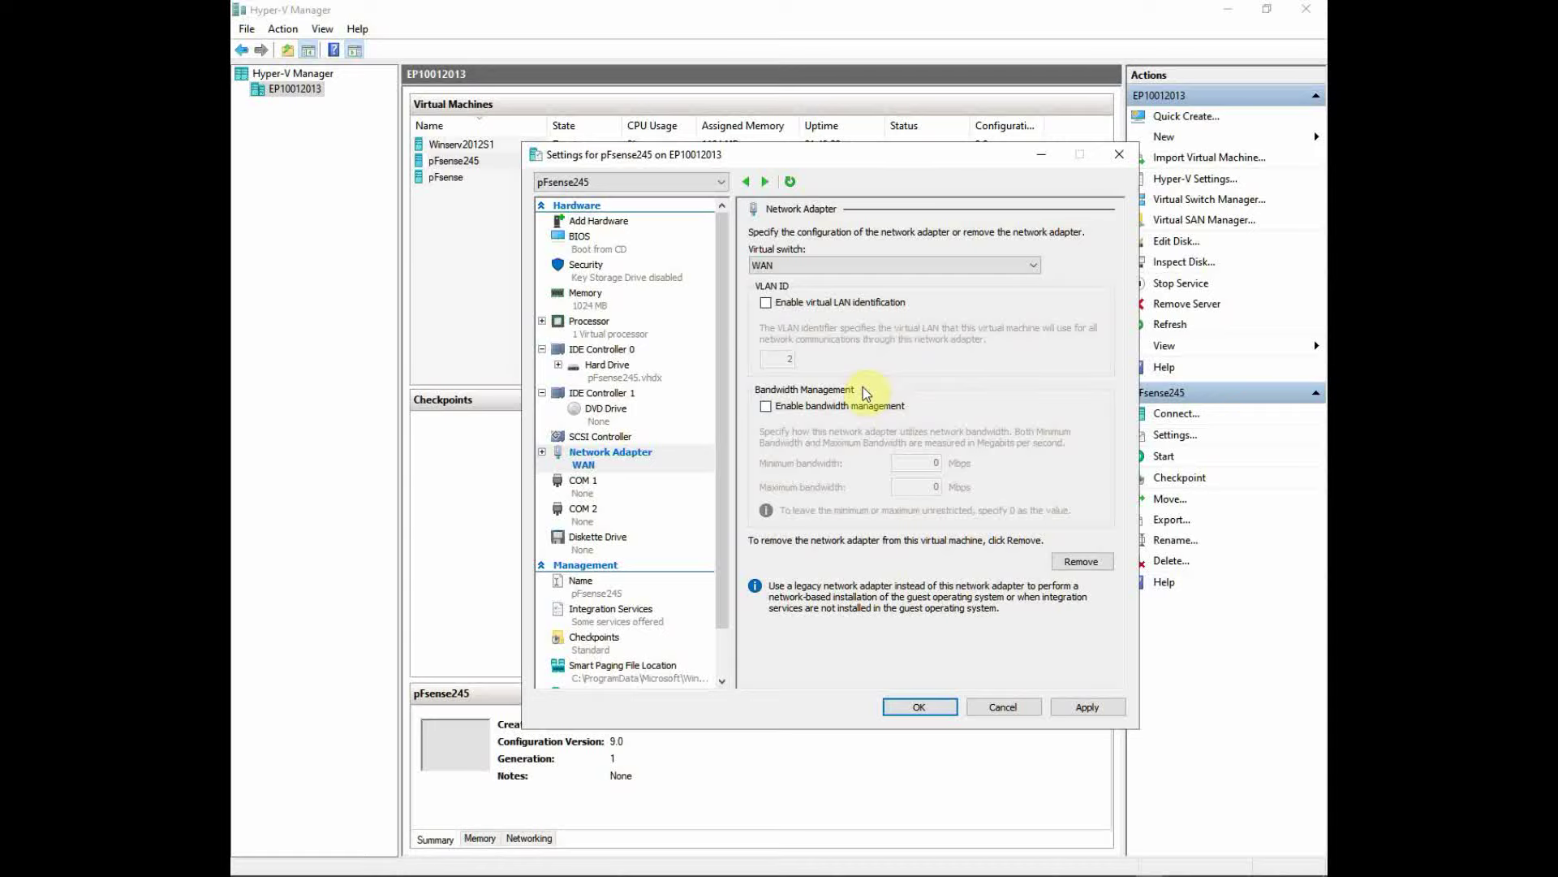
pyautogui.click(1071, 713)
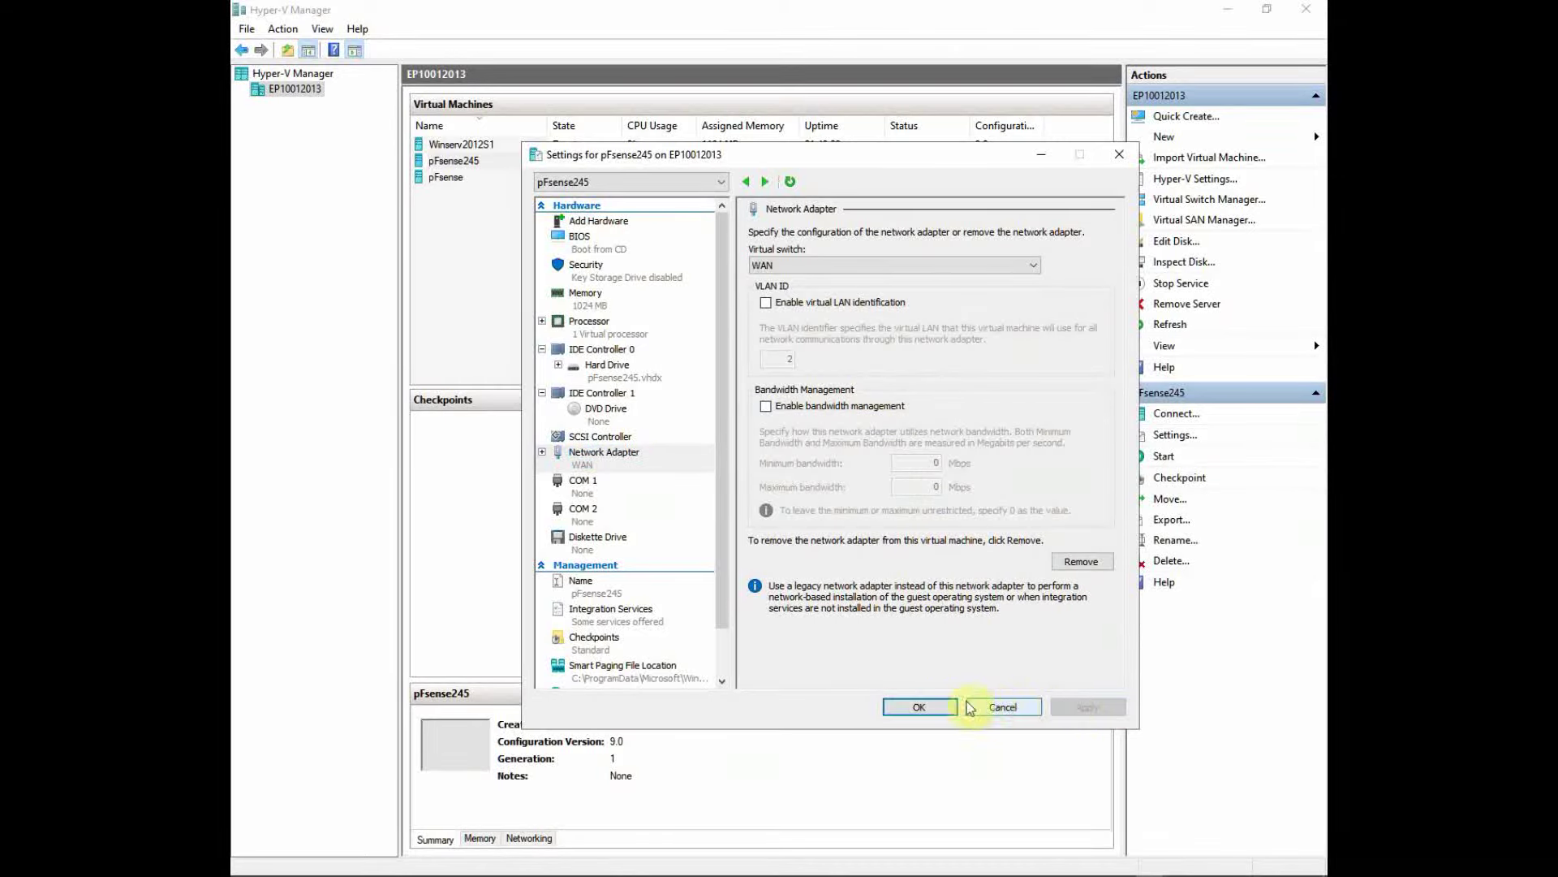
pyautogui.click(941, 707)
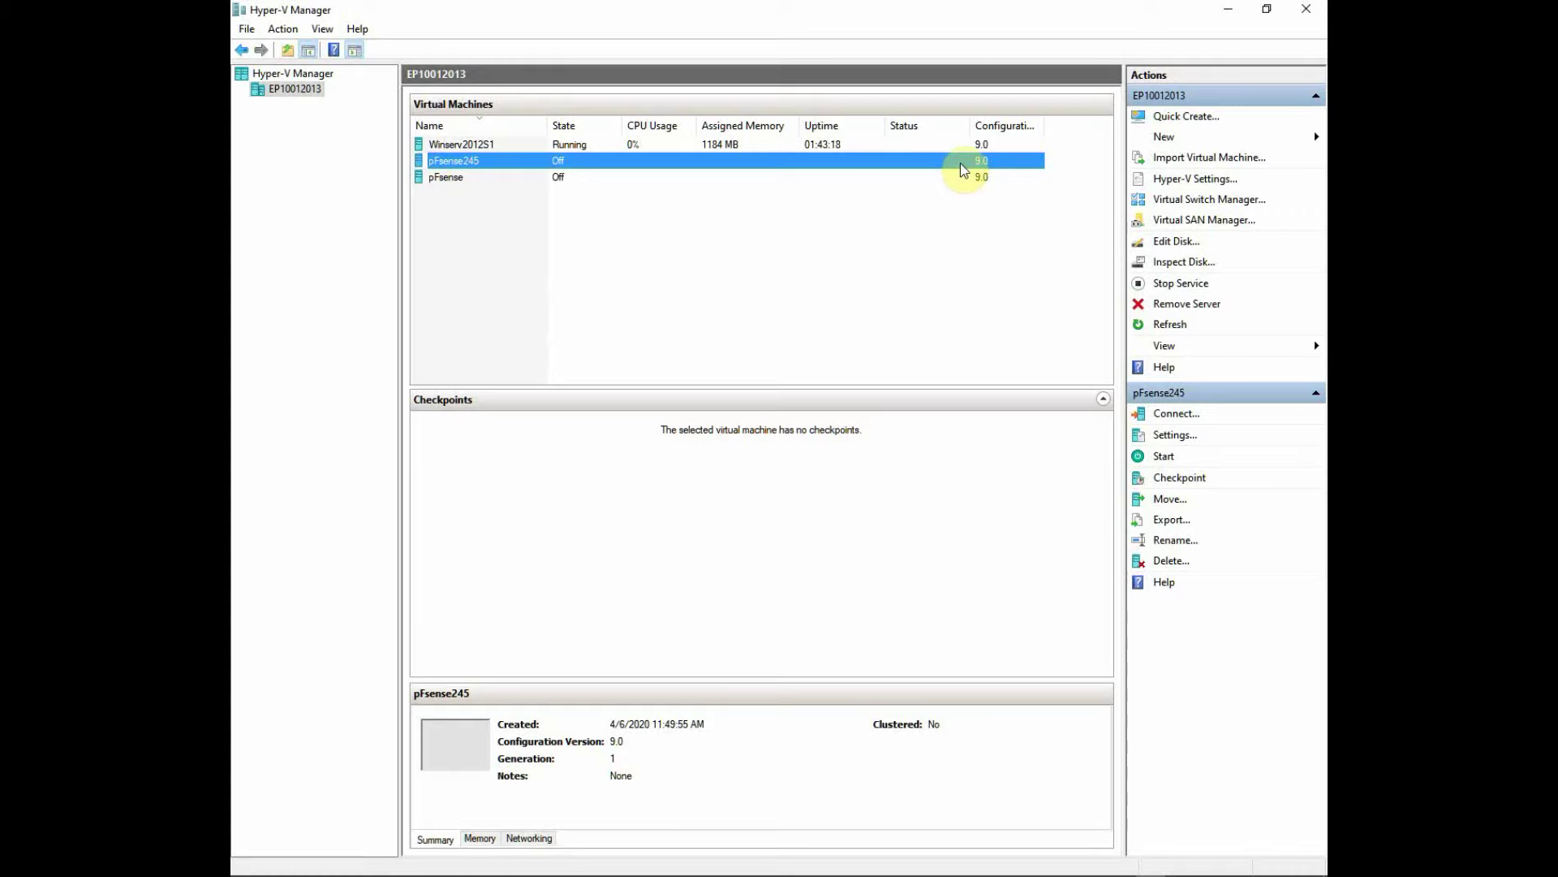
# Add a second network adapter to pFsense245 on the LAN virtual switch and save
pyautogui.rightClick(964, 170)
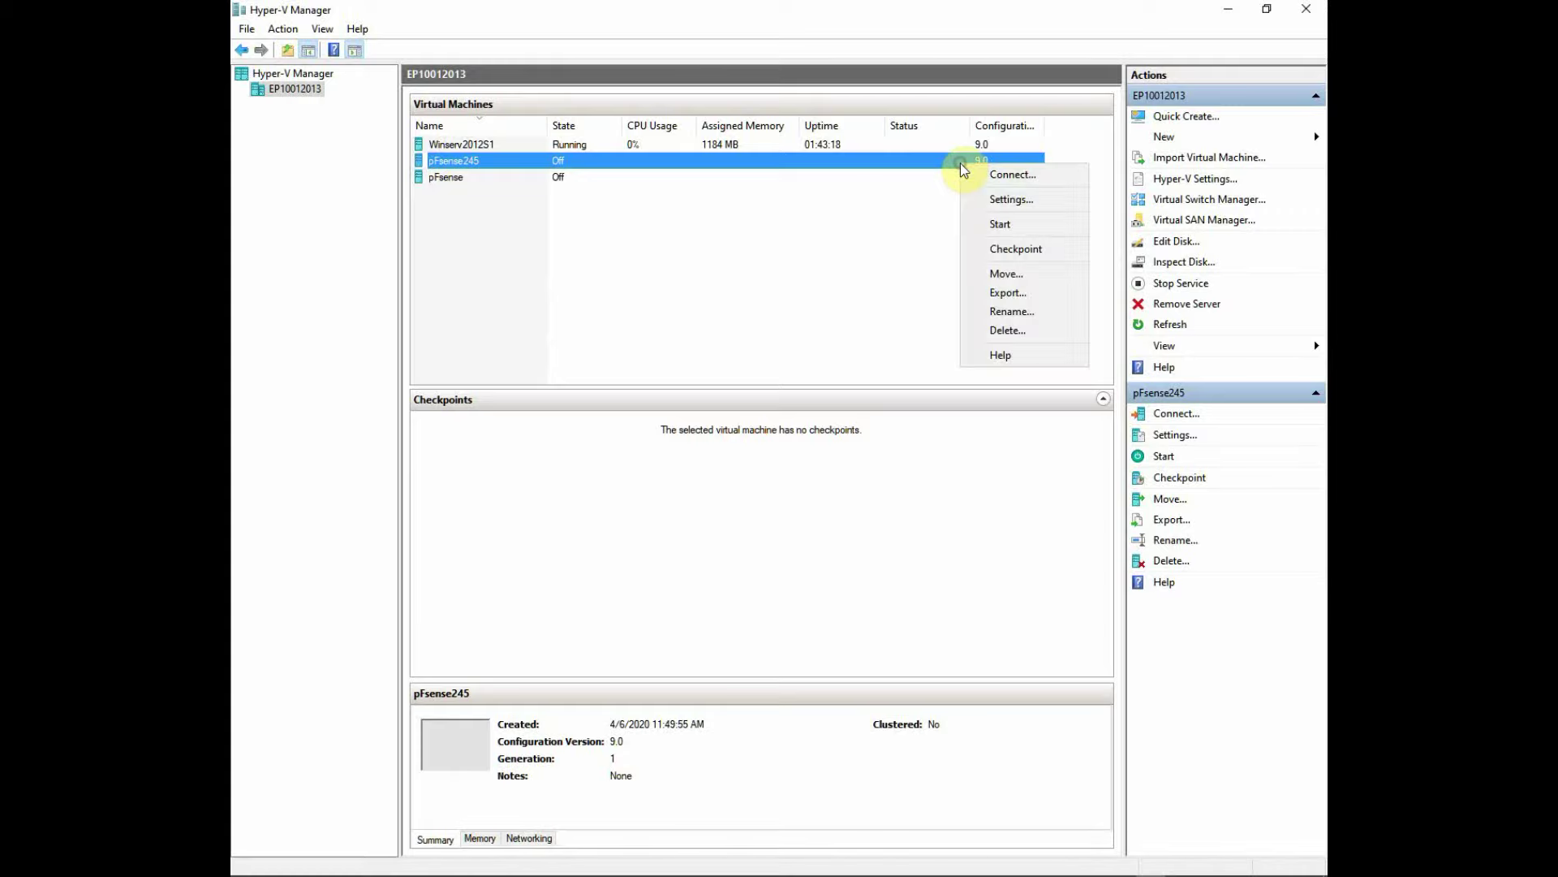
pyautogui.click(985, 201)
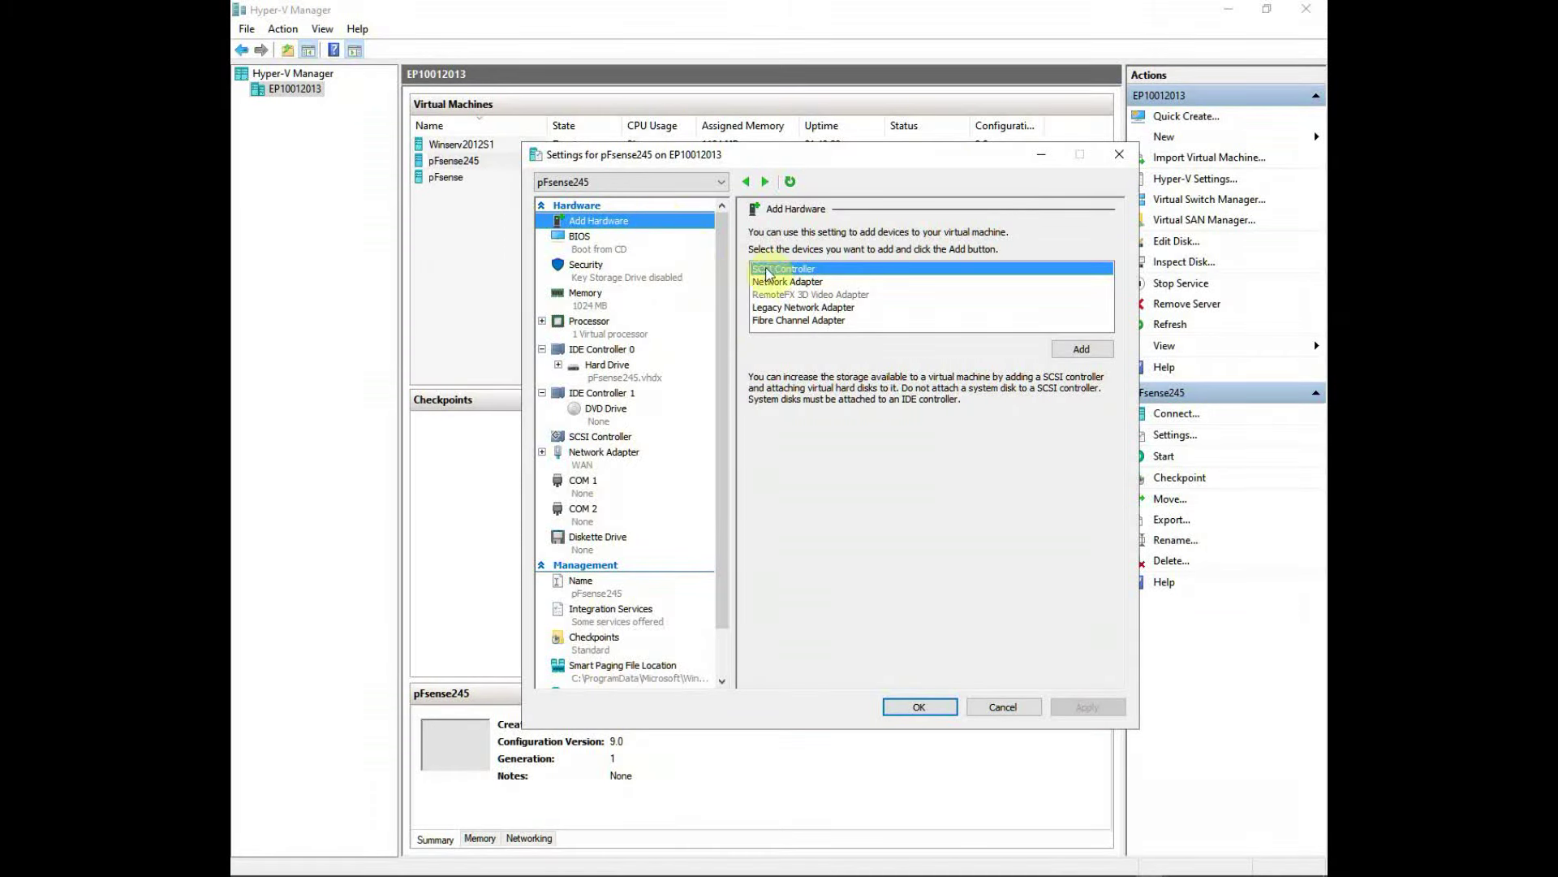
pyautogui.click(784, 282)
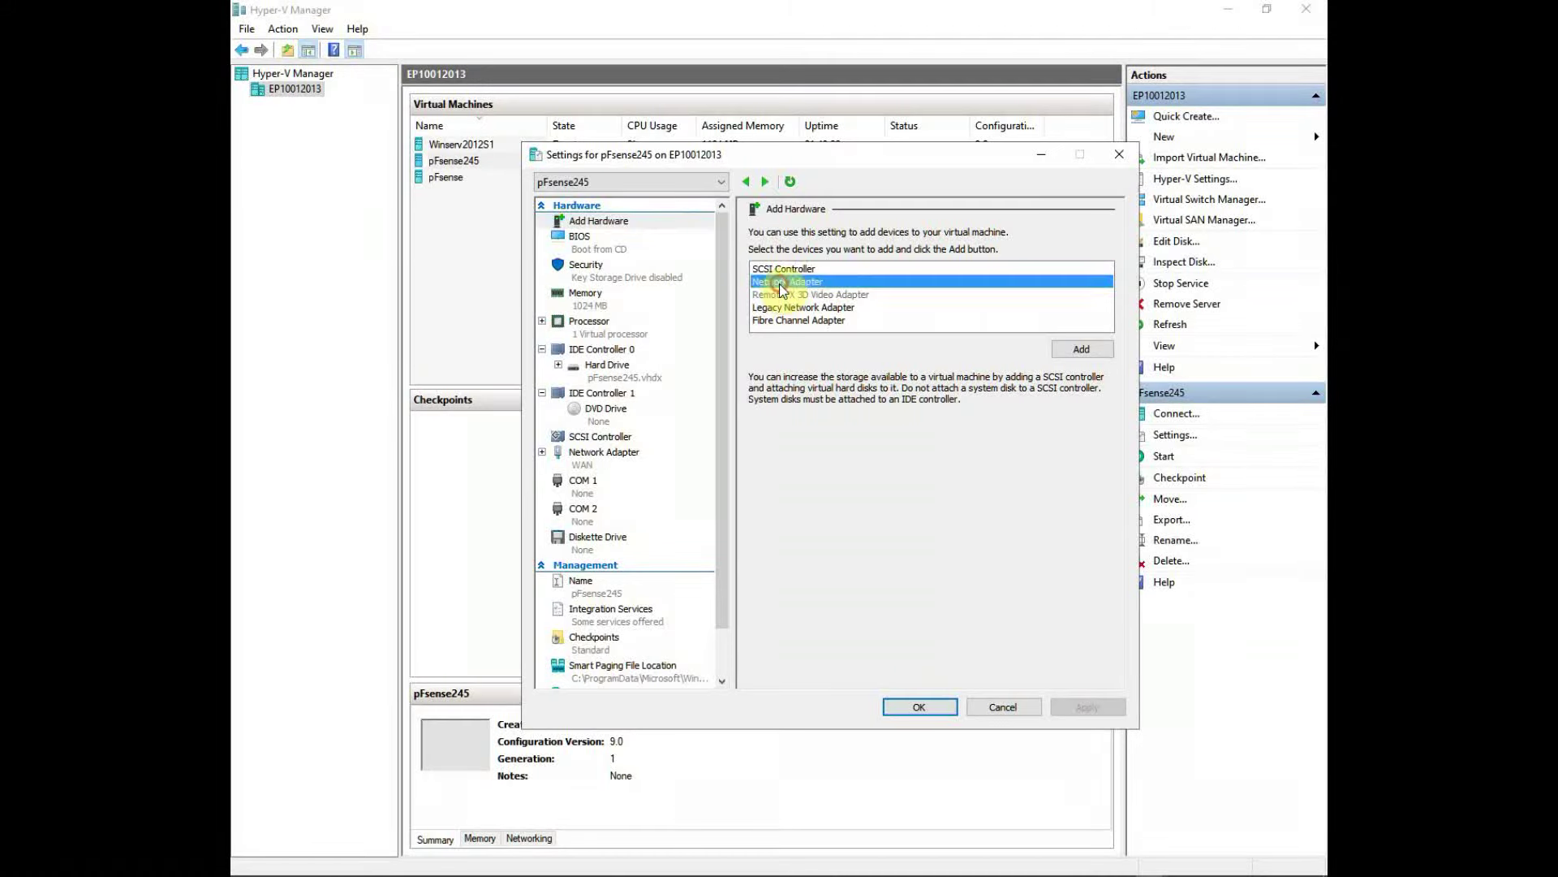
pyautogui.click(1072, 350)
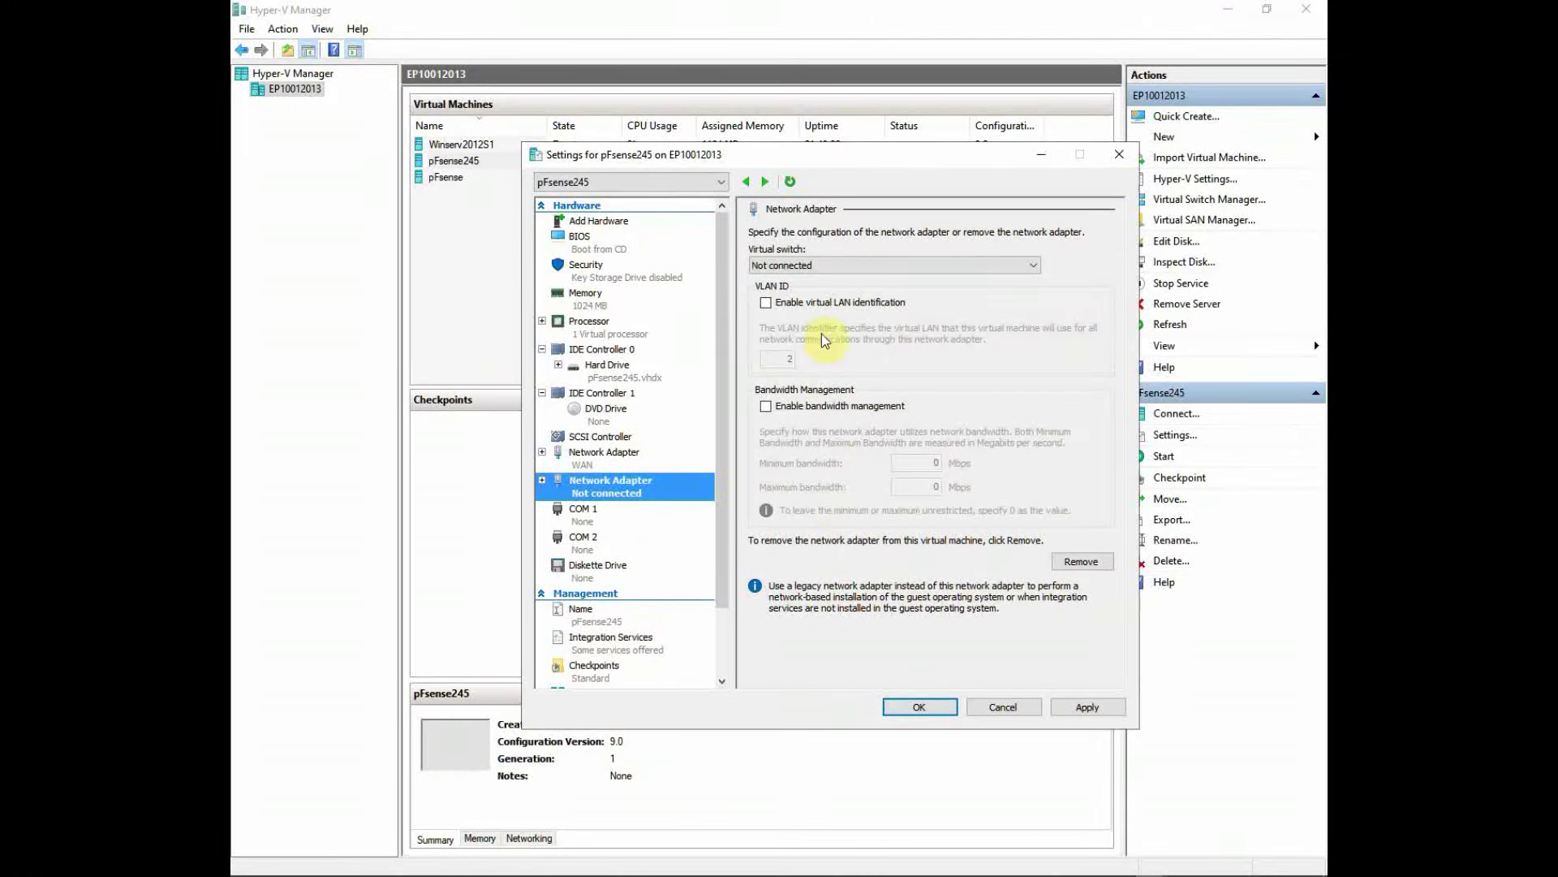
pyautogui.click(1033, 267)
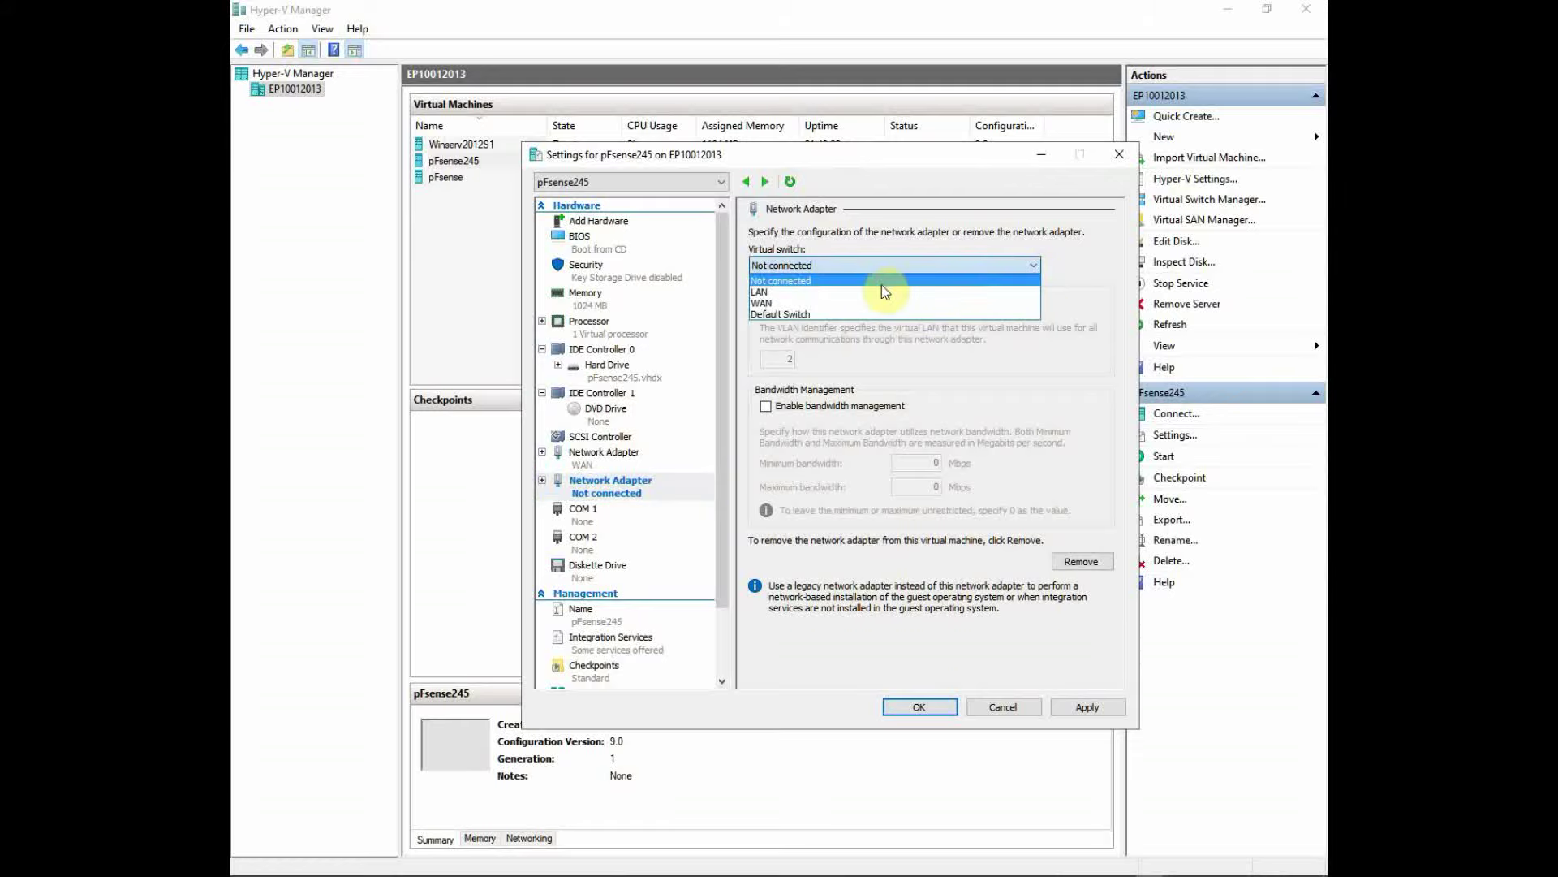
pyautogui.click(856, 291)
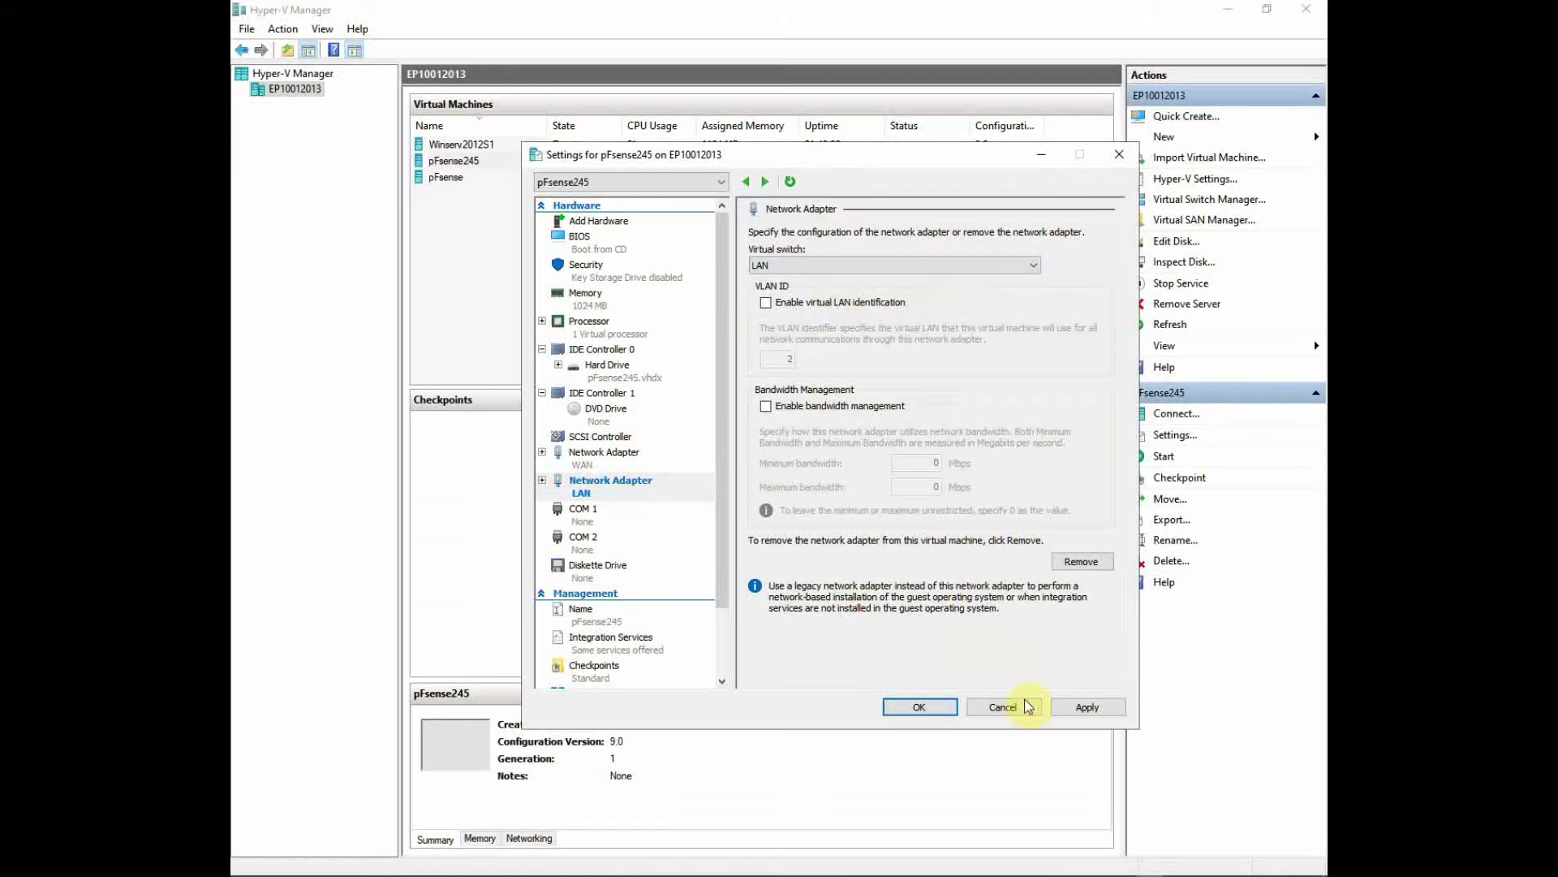
pyautogui.click(1087, 706)
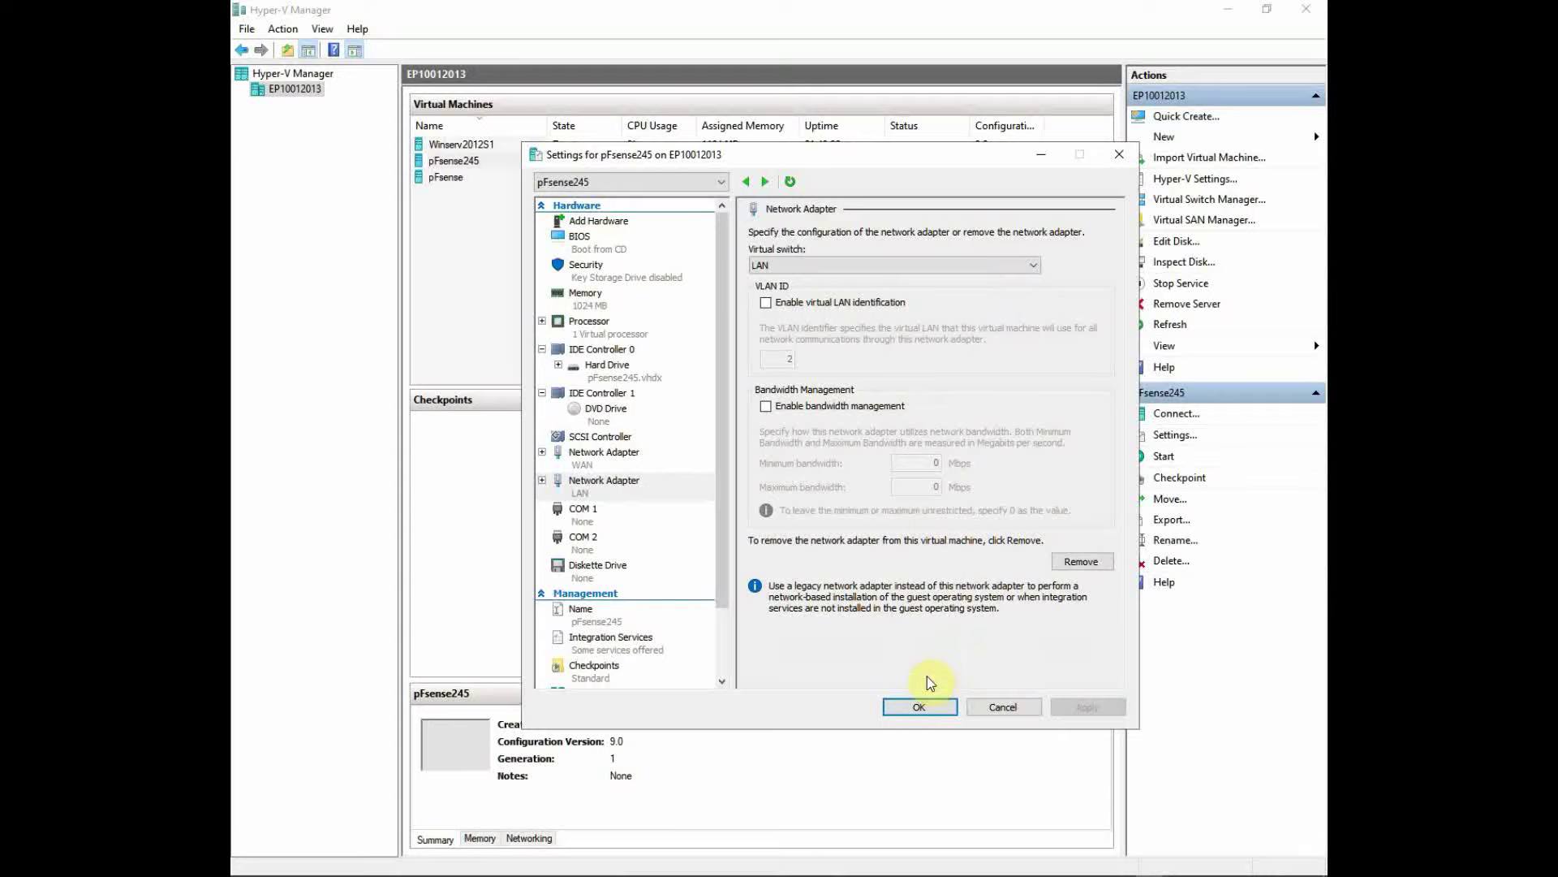
pyautogui.click(920, 708)
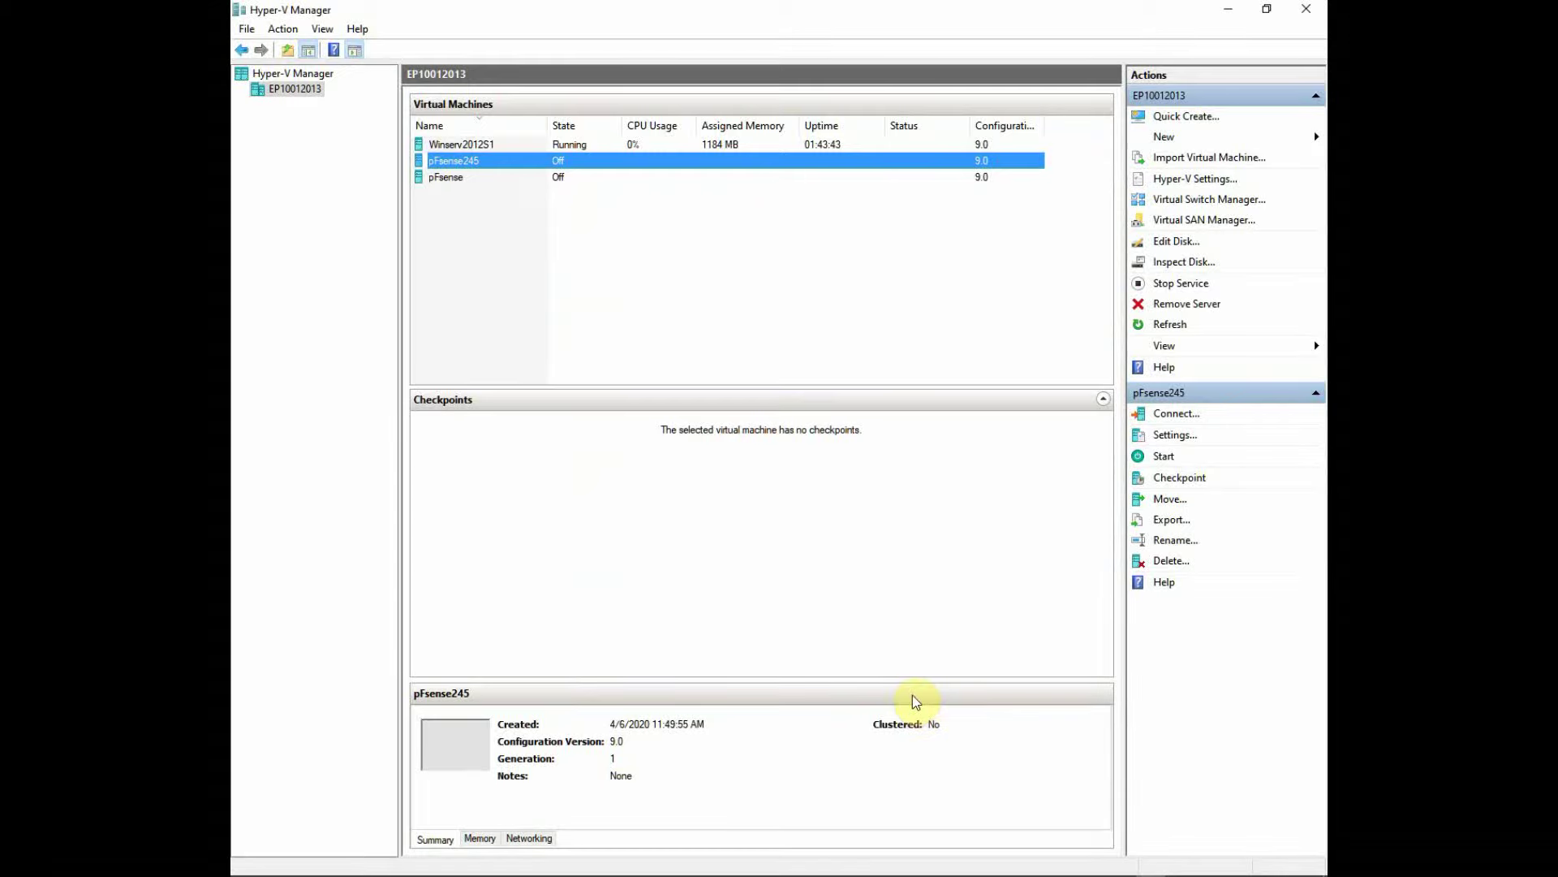
# Load pfSense-CE-2.4.5-RELEASE-amd64.iso from Downloads into pFsense245's DVD drive and save
pyautogui.rightClick(820, 164)
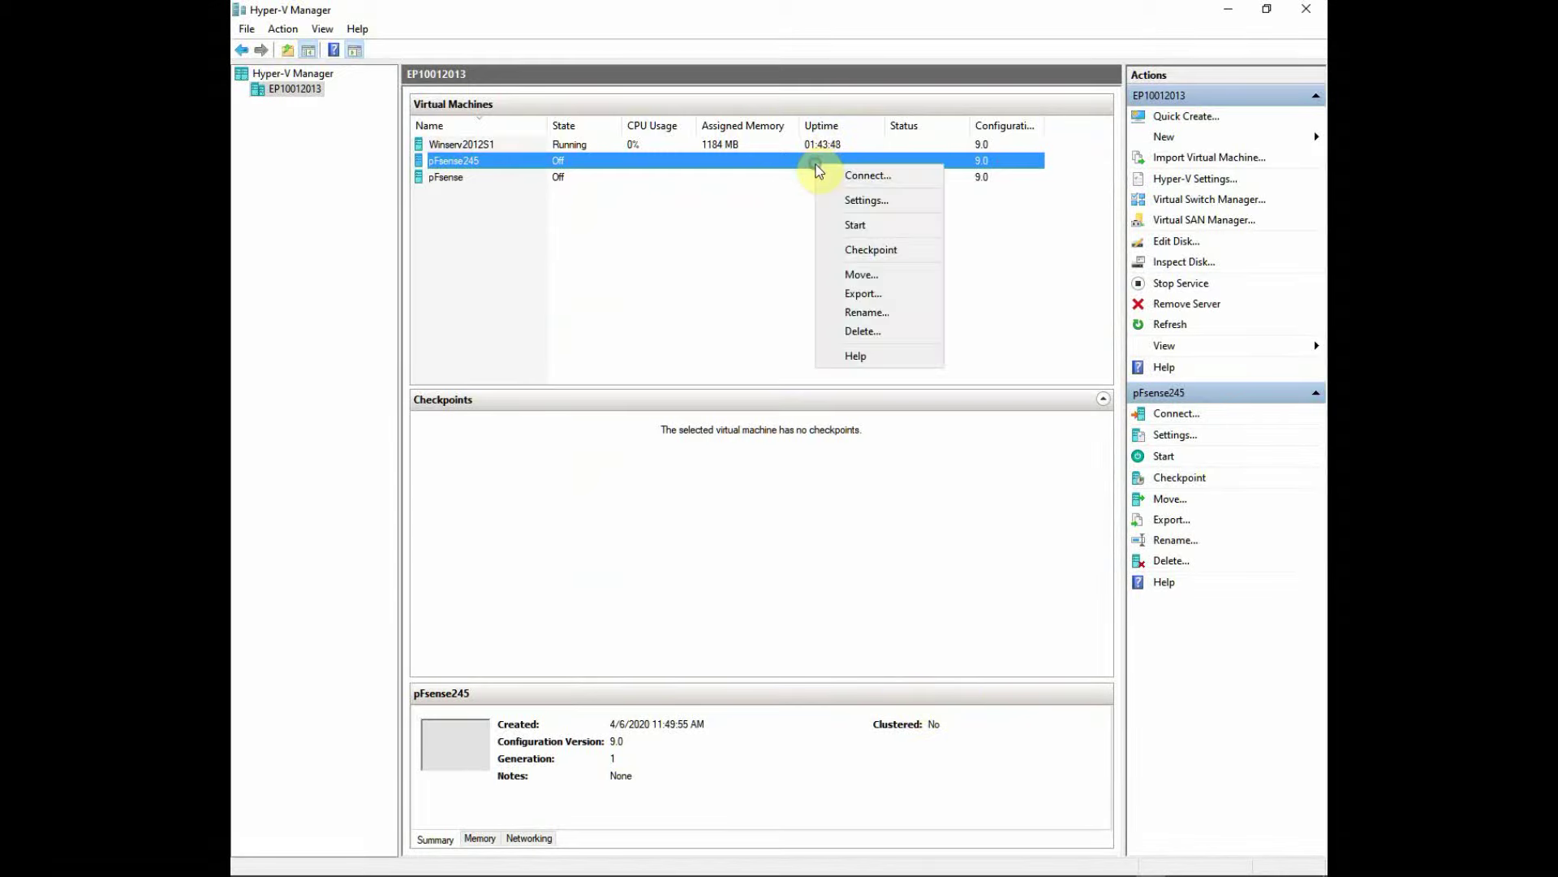
pyautogui.click(860, 202)
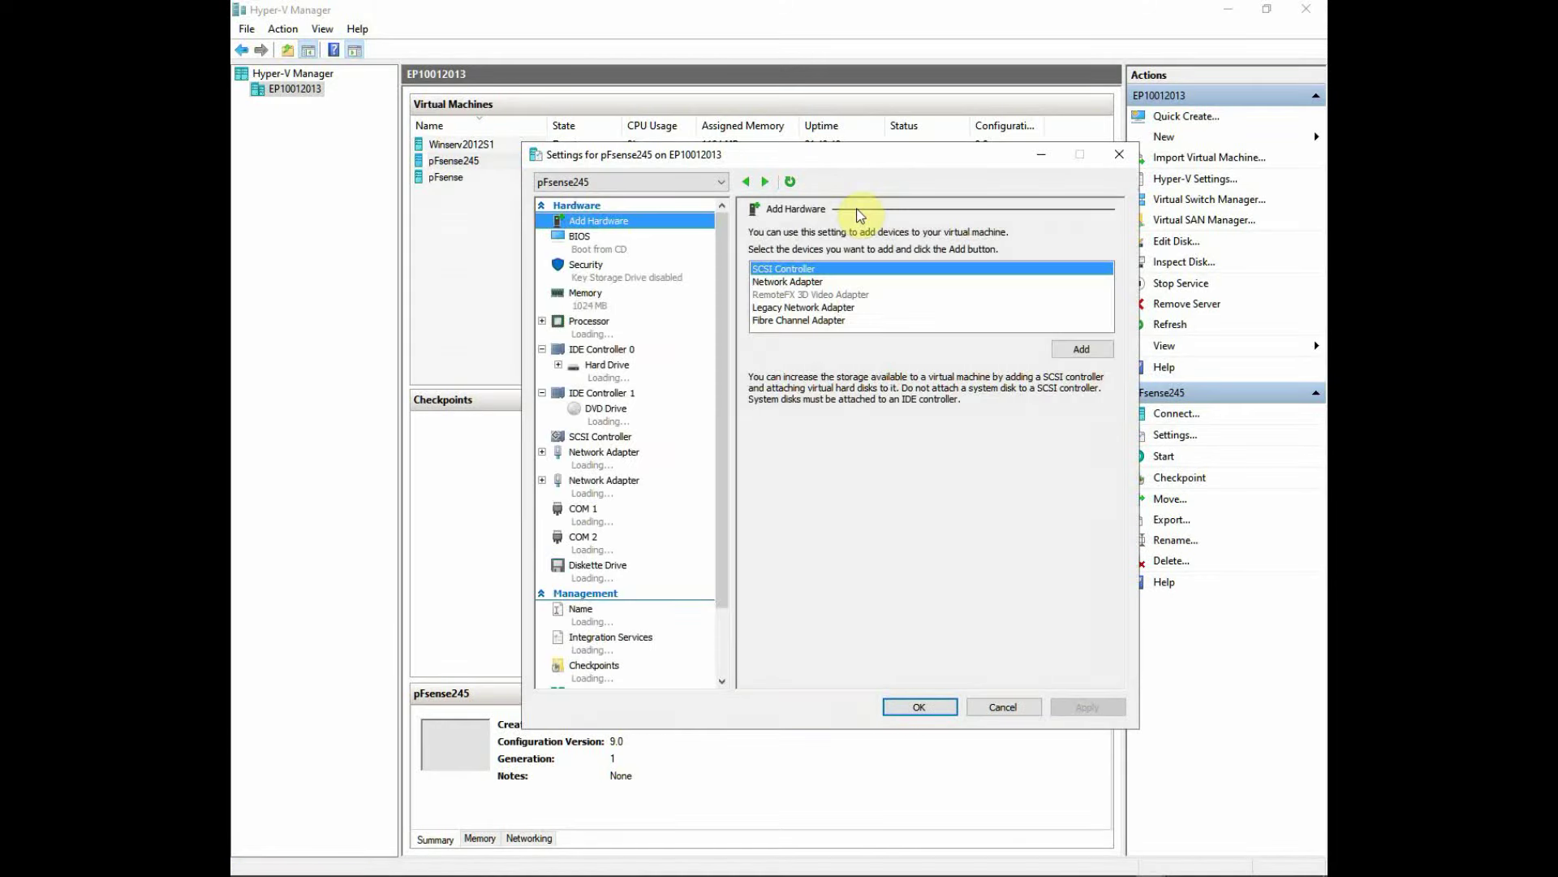
pyautogui.click(607, 367)
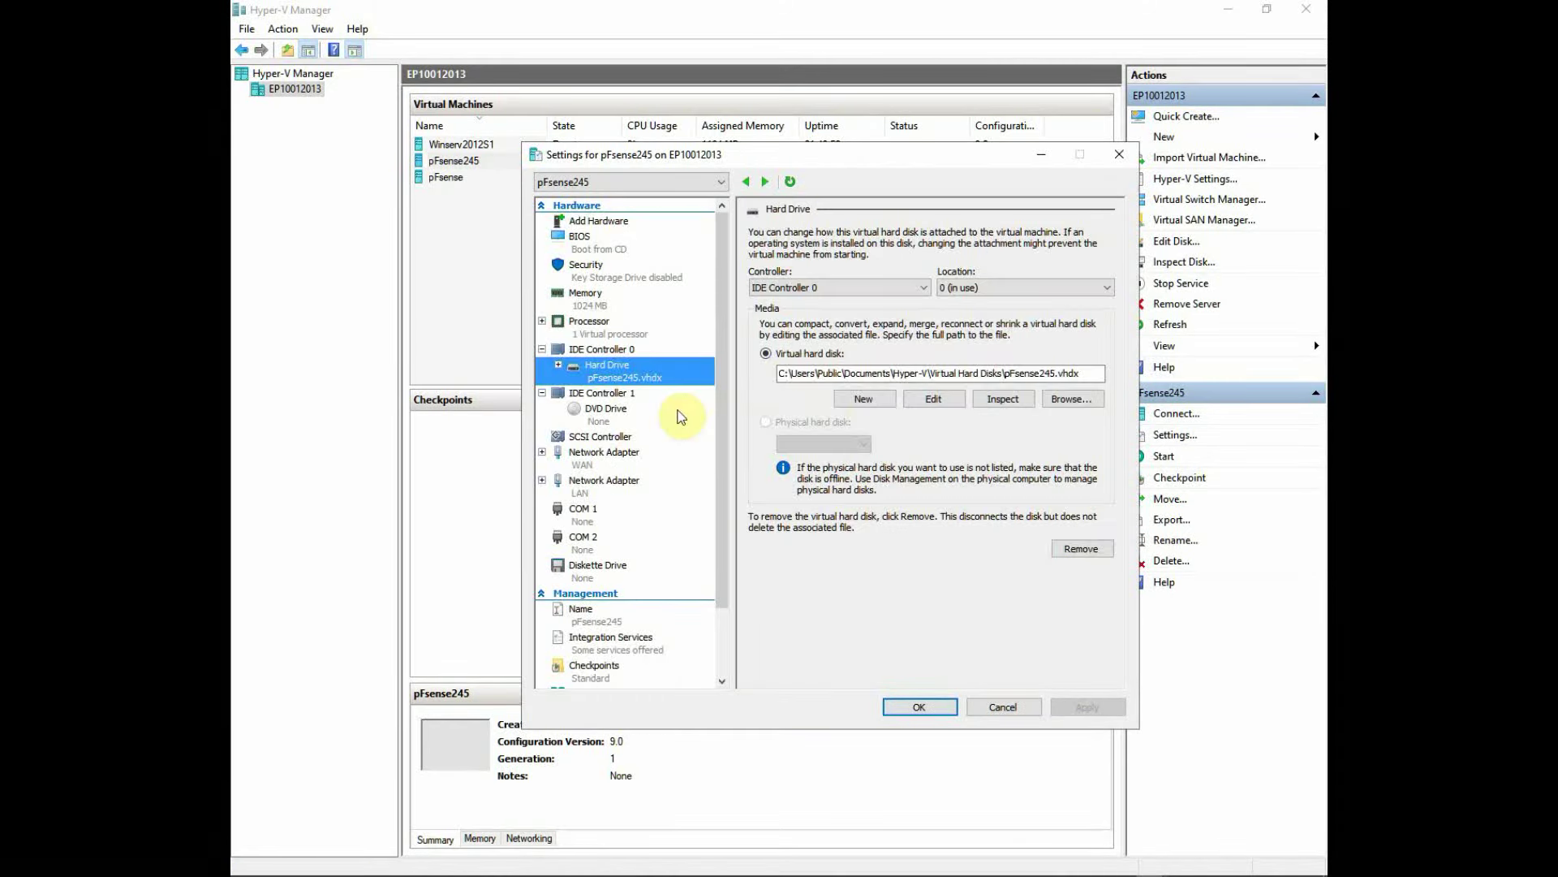
pyautogui.click(607, 412)
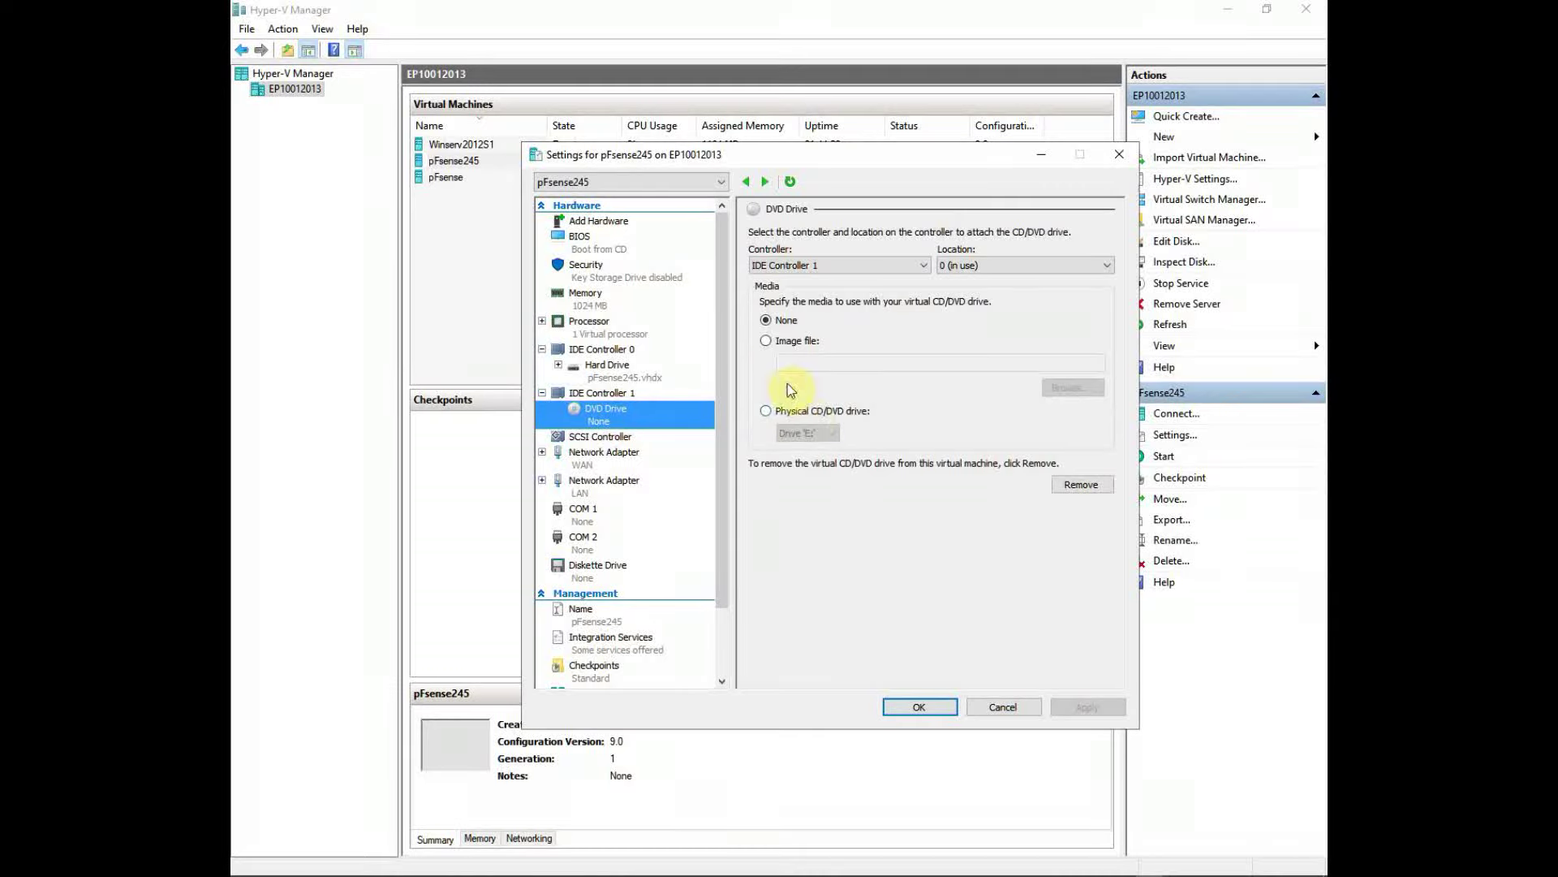
pyautogui.click(767, 342)
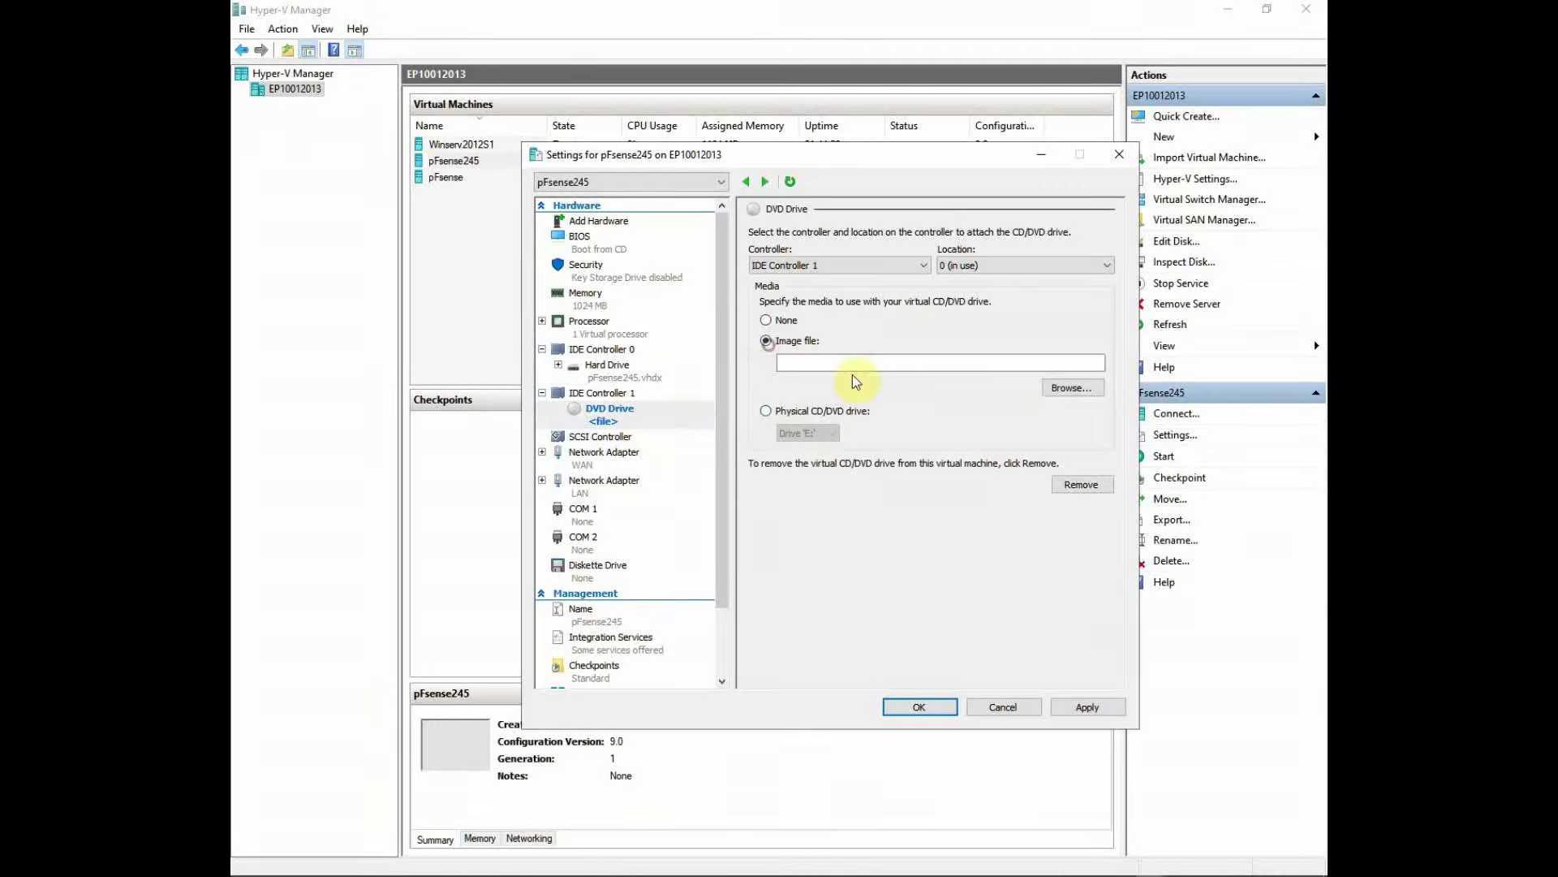
pyautogui.click(1064, 390)
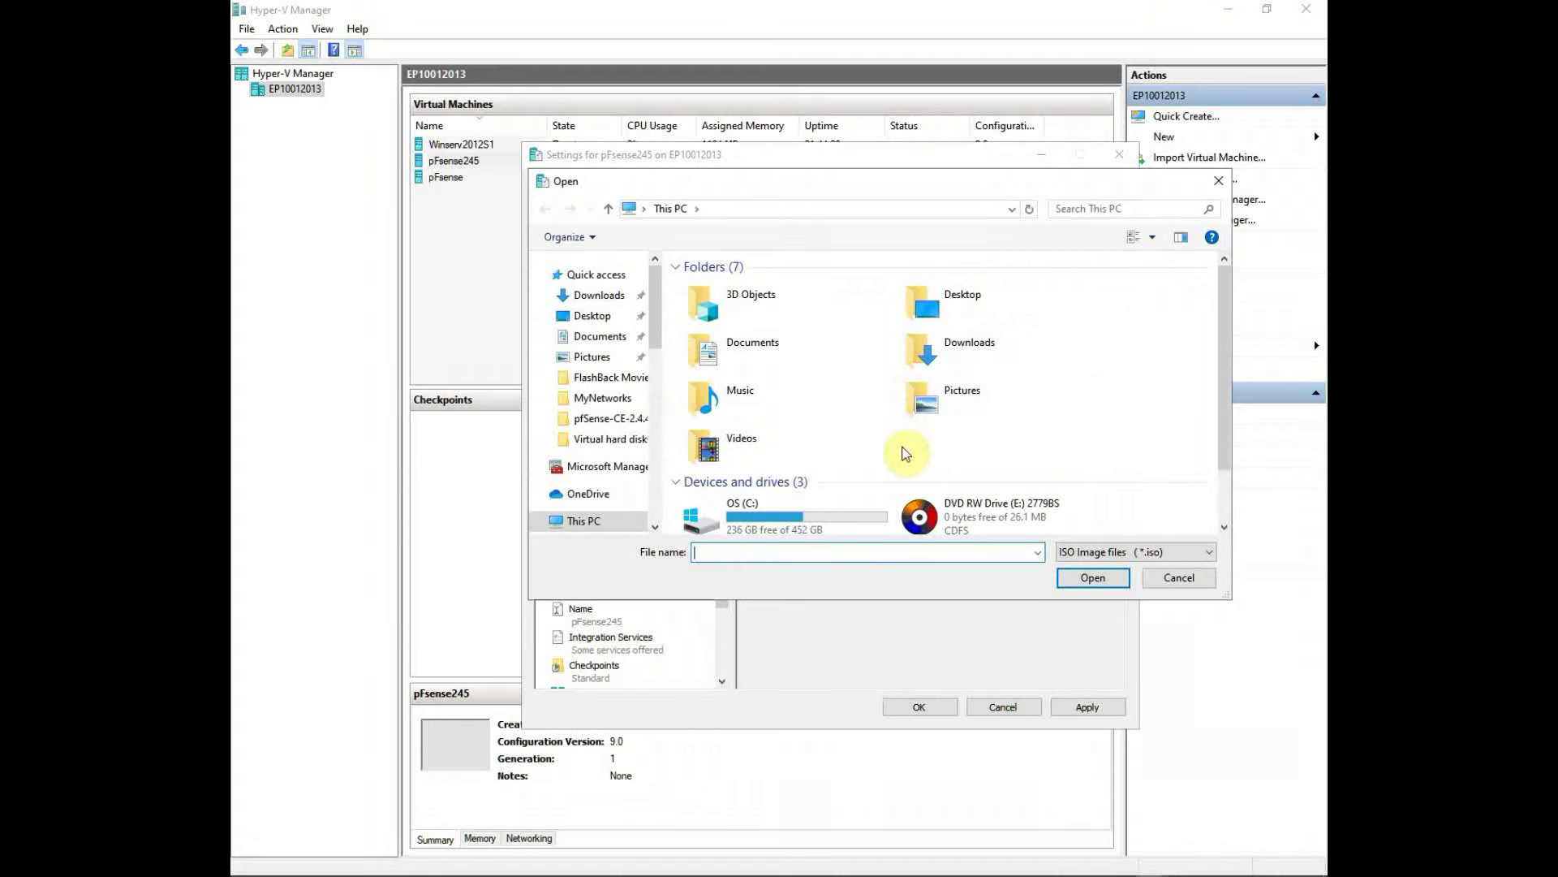
pyautogui.click(603, 302)
pyautogui.doubleClick(696, 295)
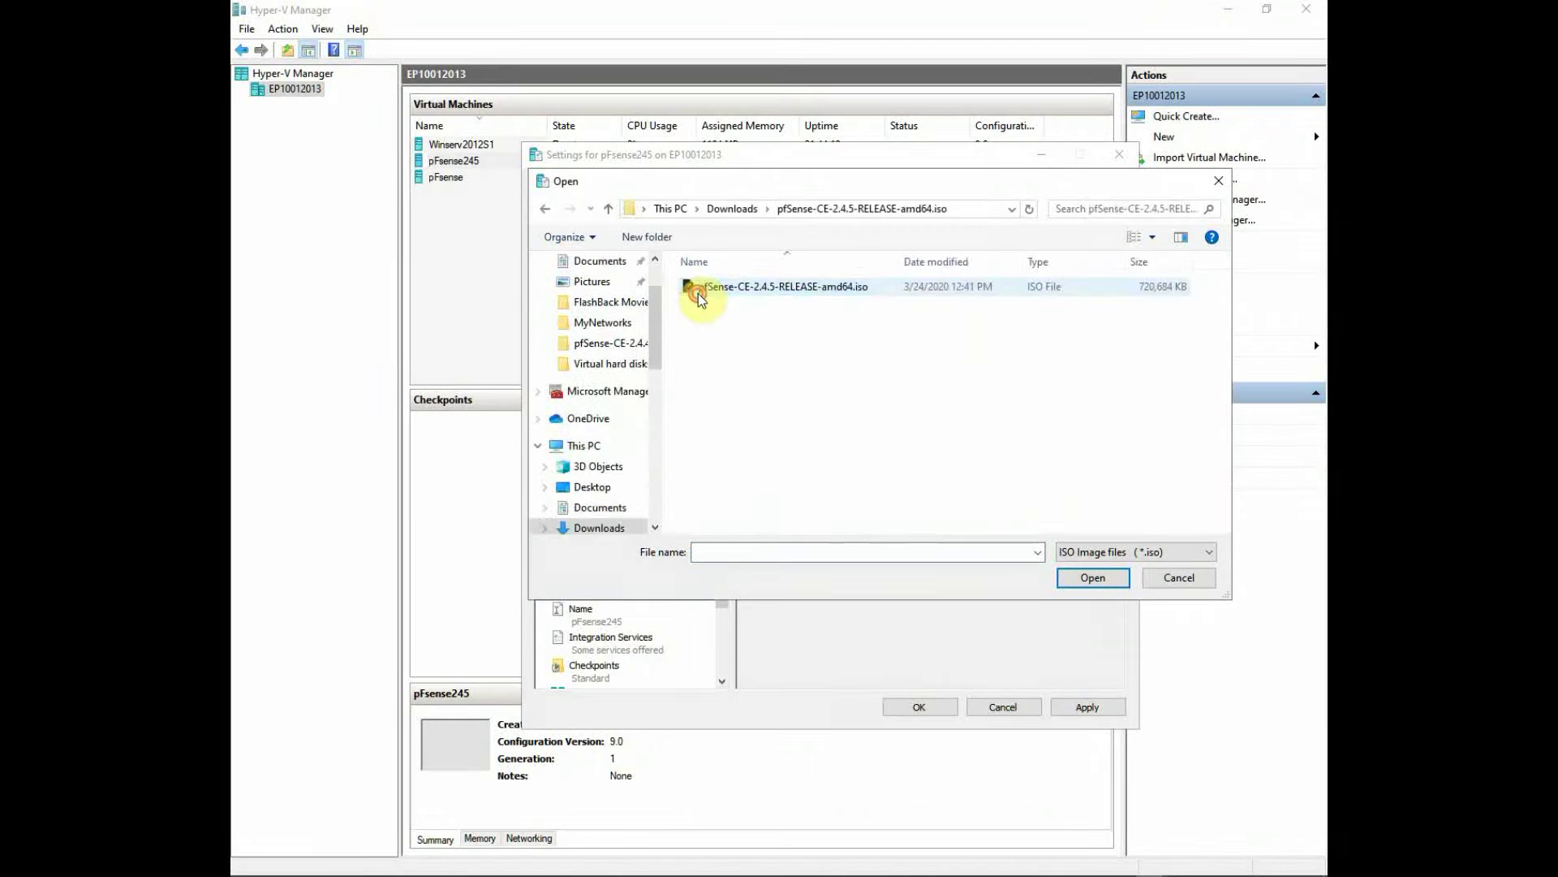
pyautogui.click(708, 291)
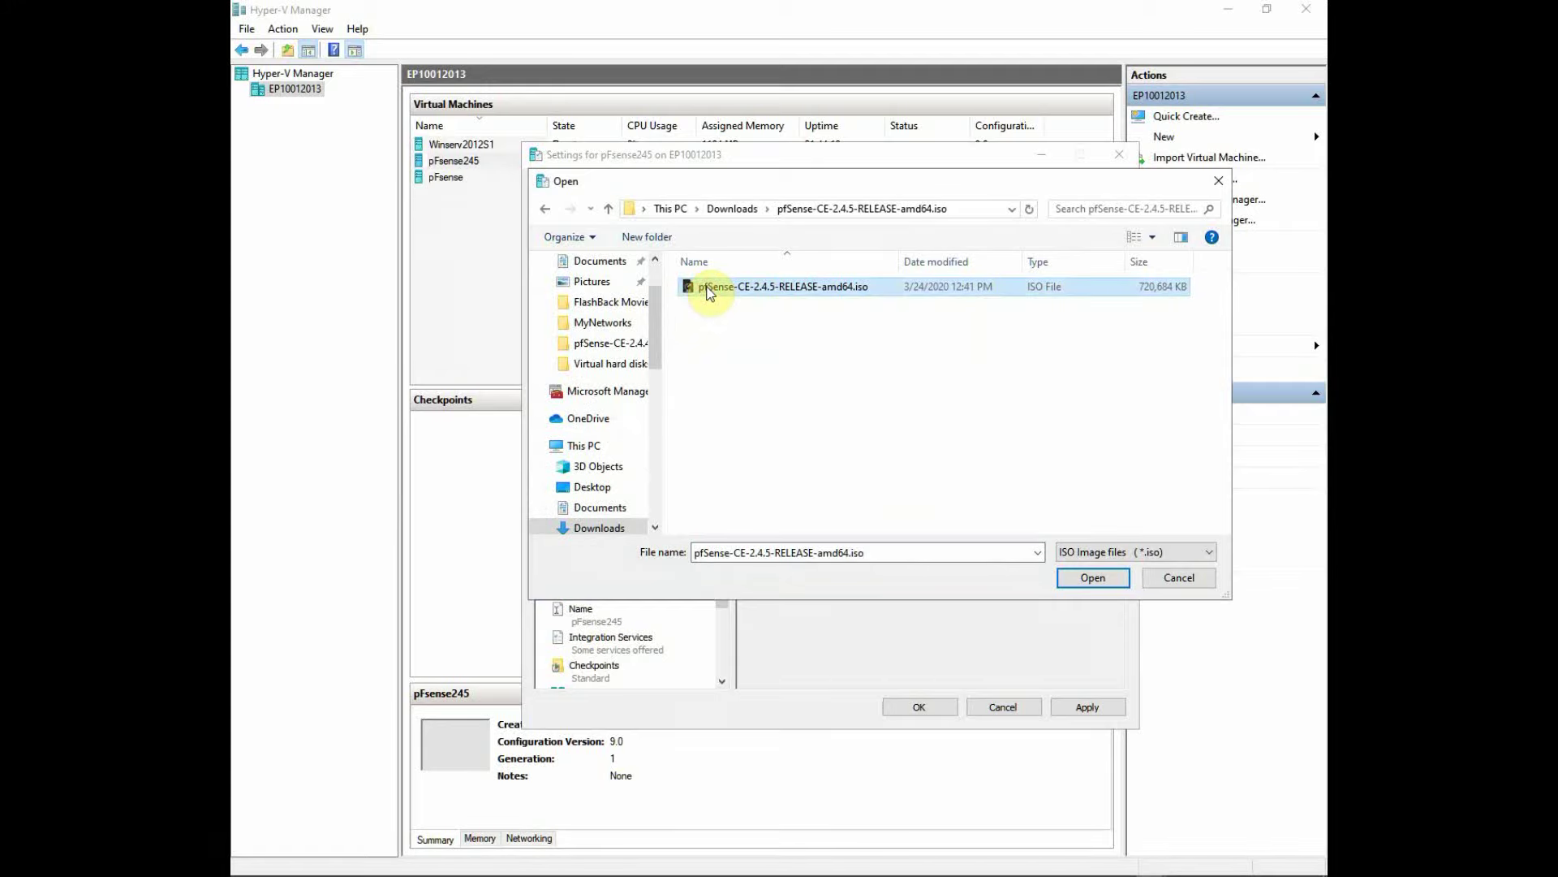
pyautogui.click(1091, 575)
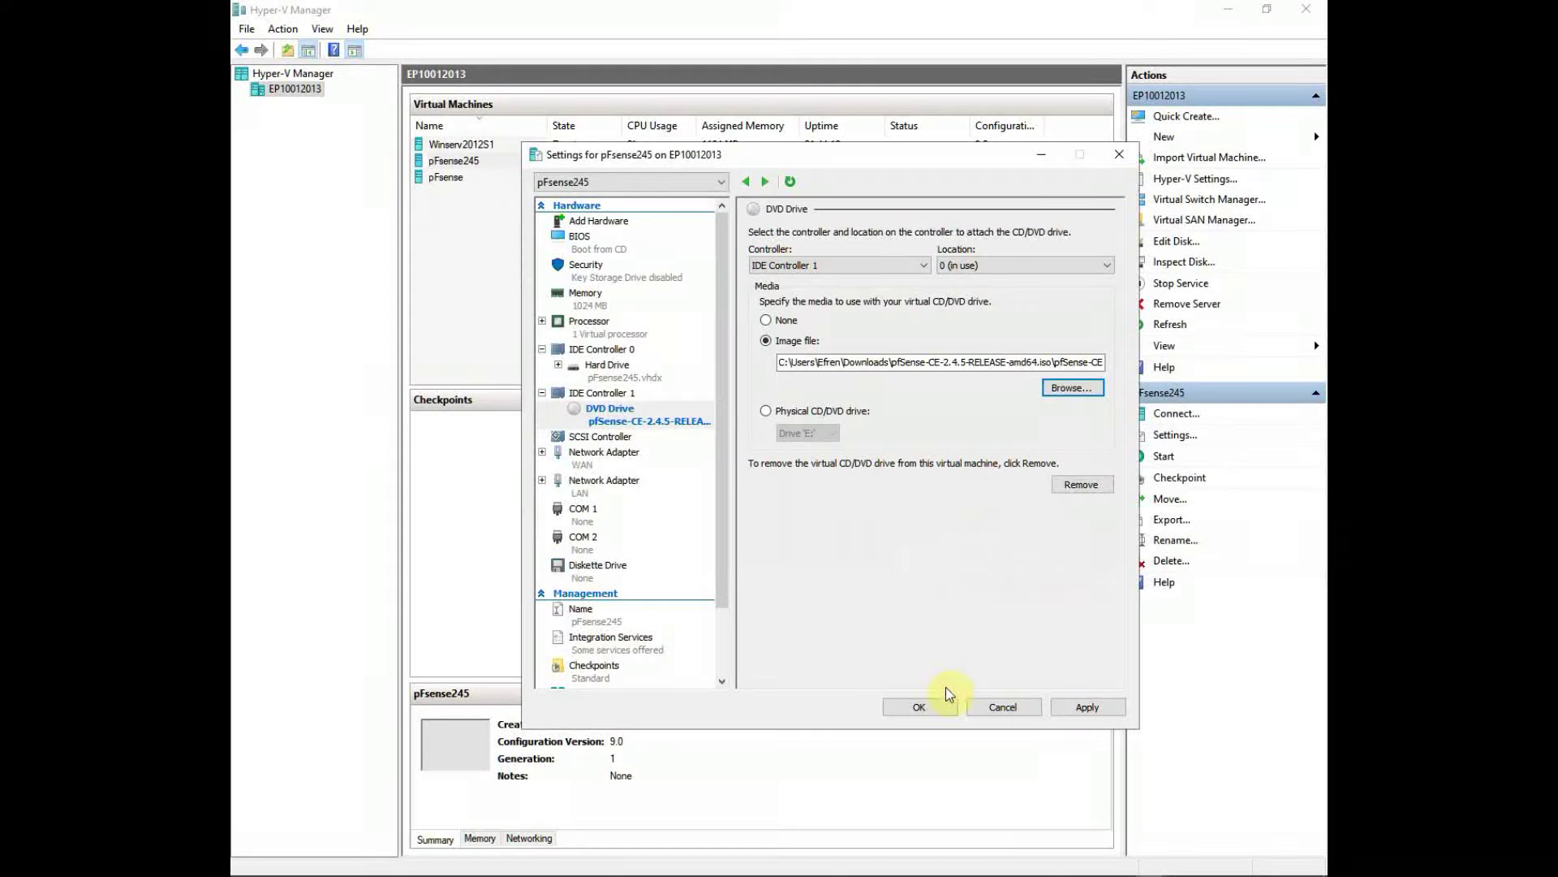
pyautogui.click(1088, 706)
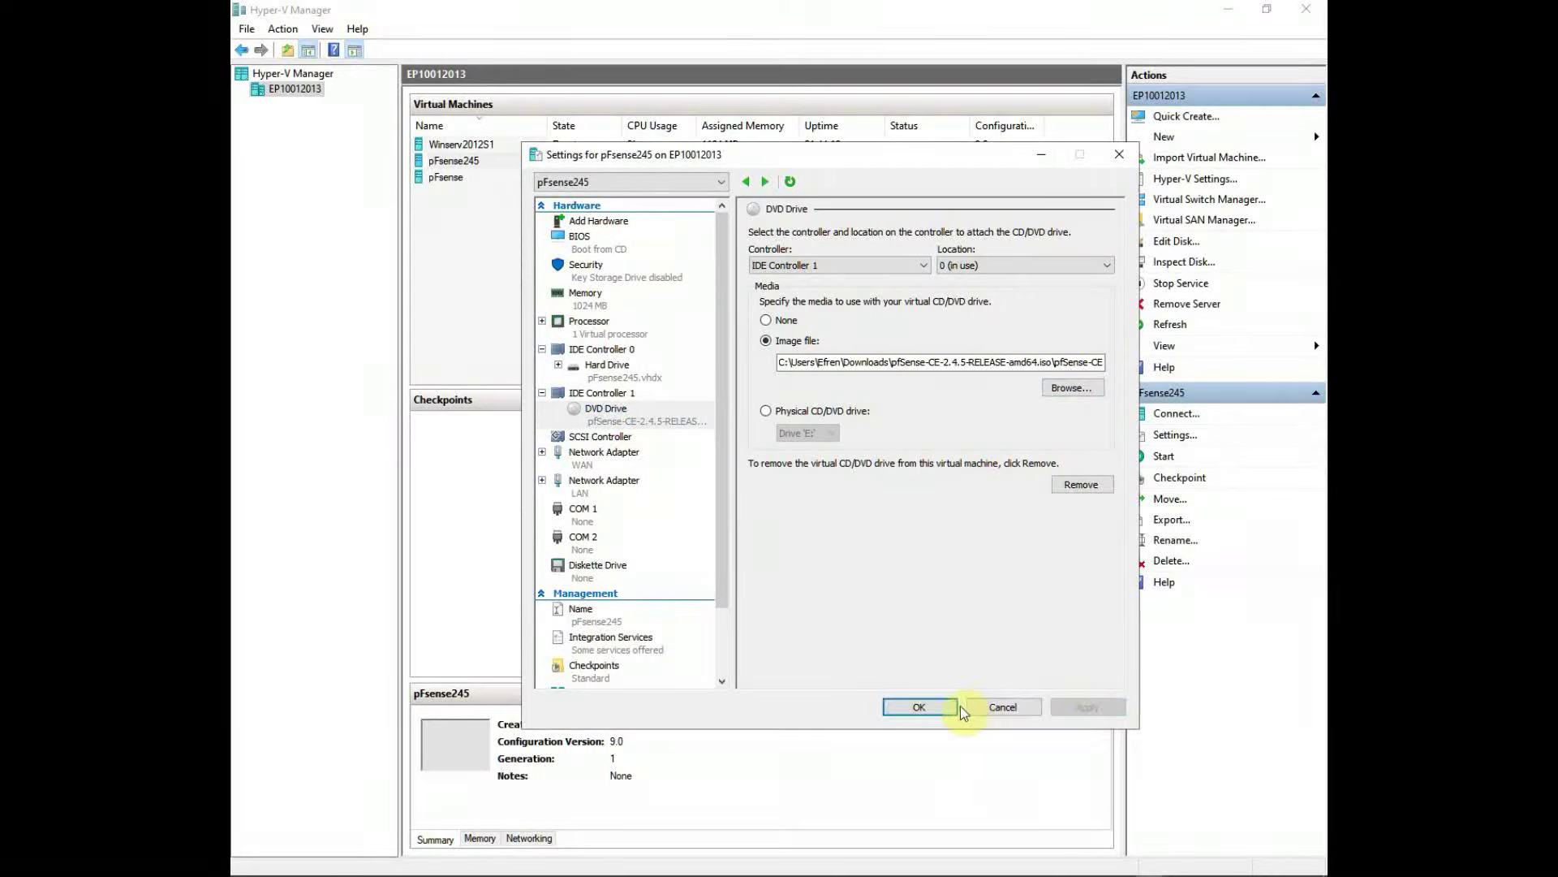
pyautogui.click(925, 708)
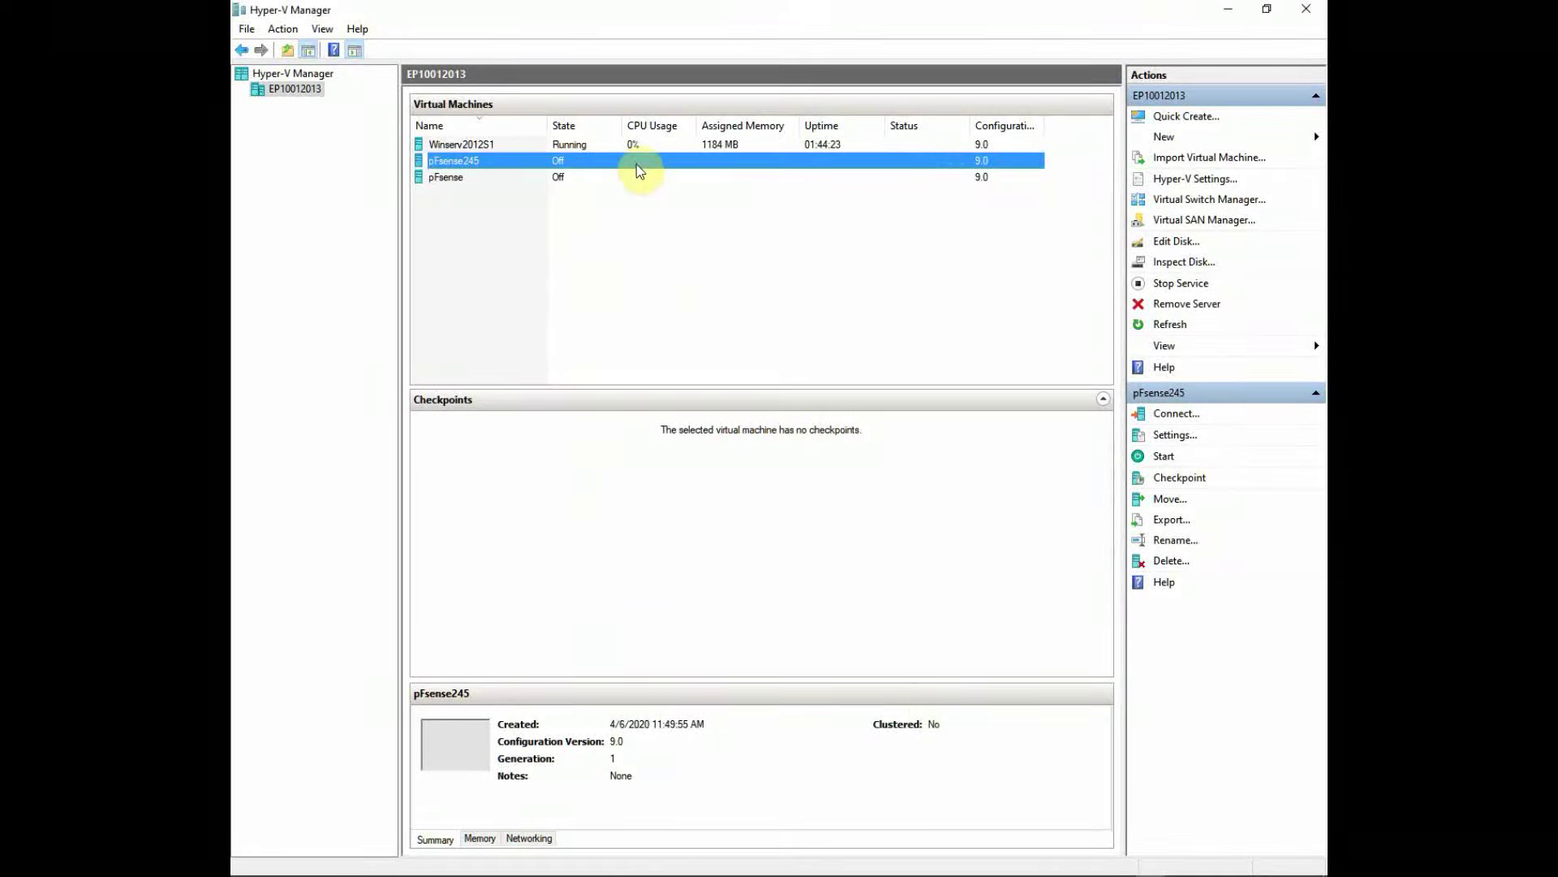
# Start pFsense245 and connect to its console
pyautogui.rightClick(637, 168)
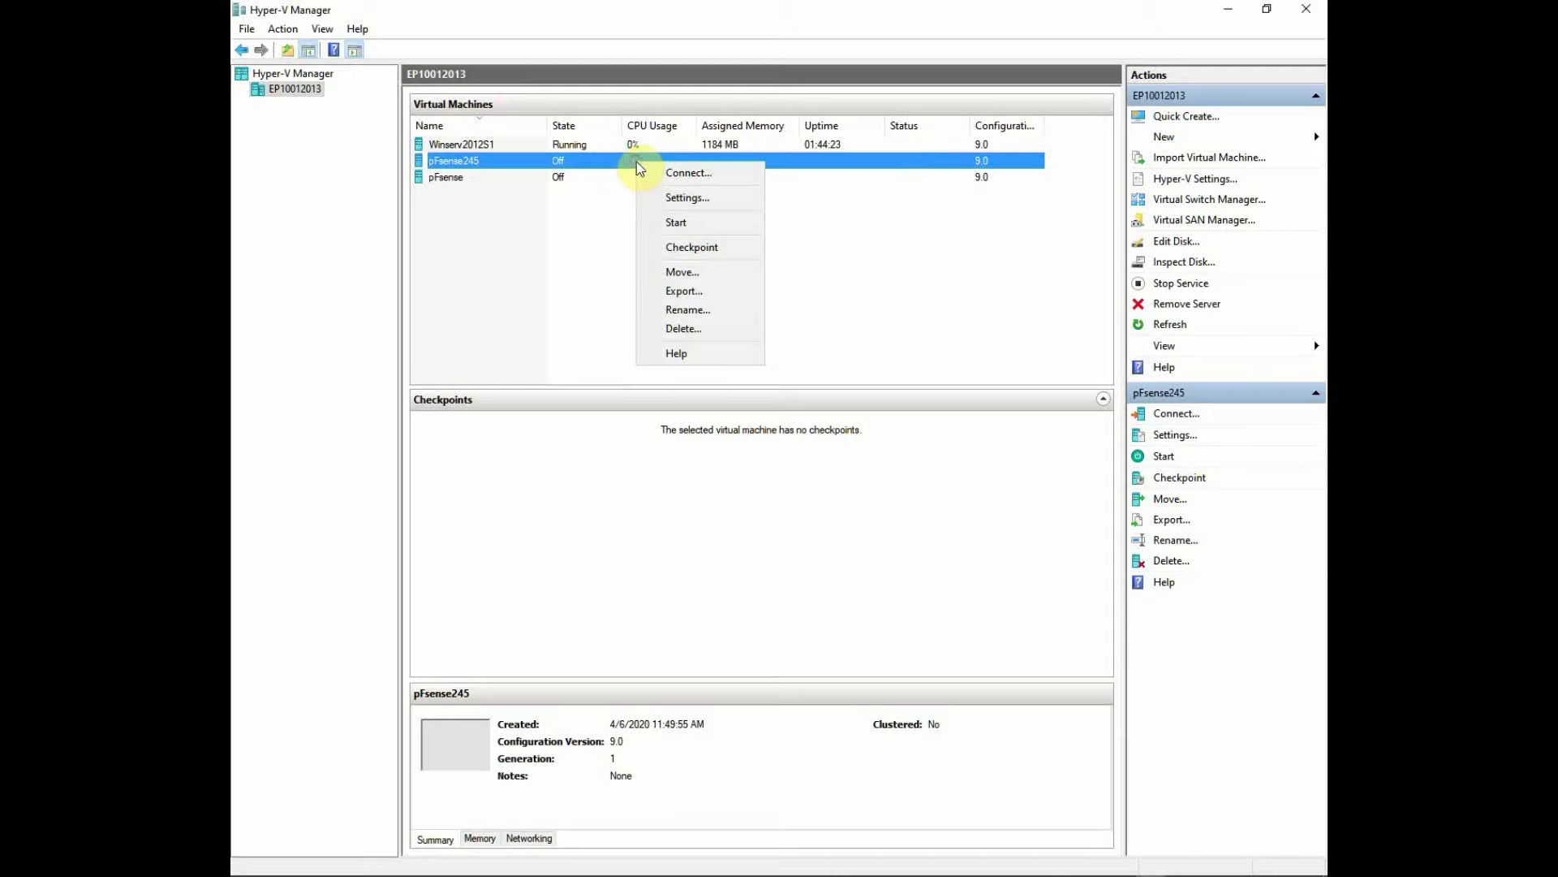
pyautogui.click(663, 222)
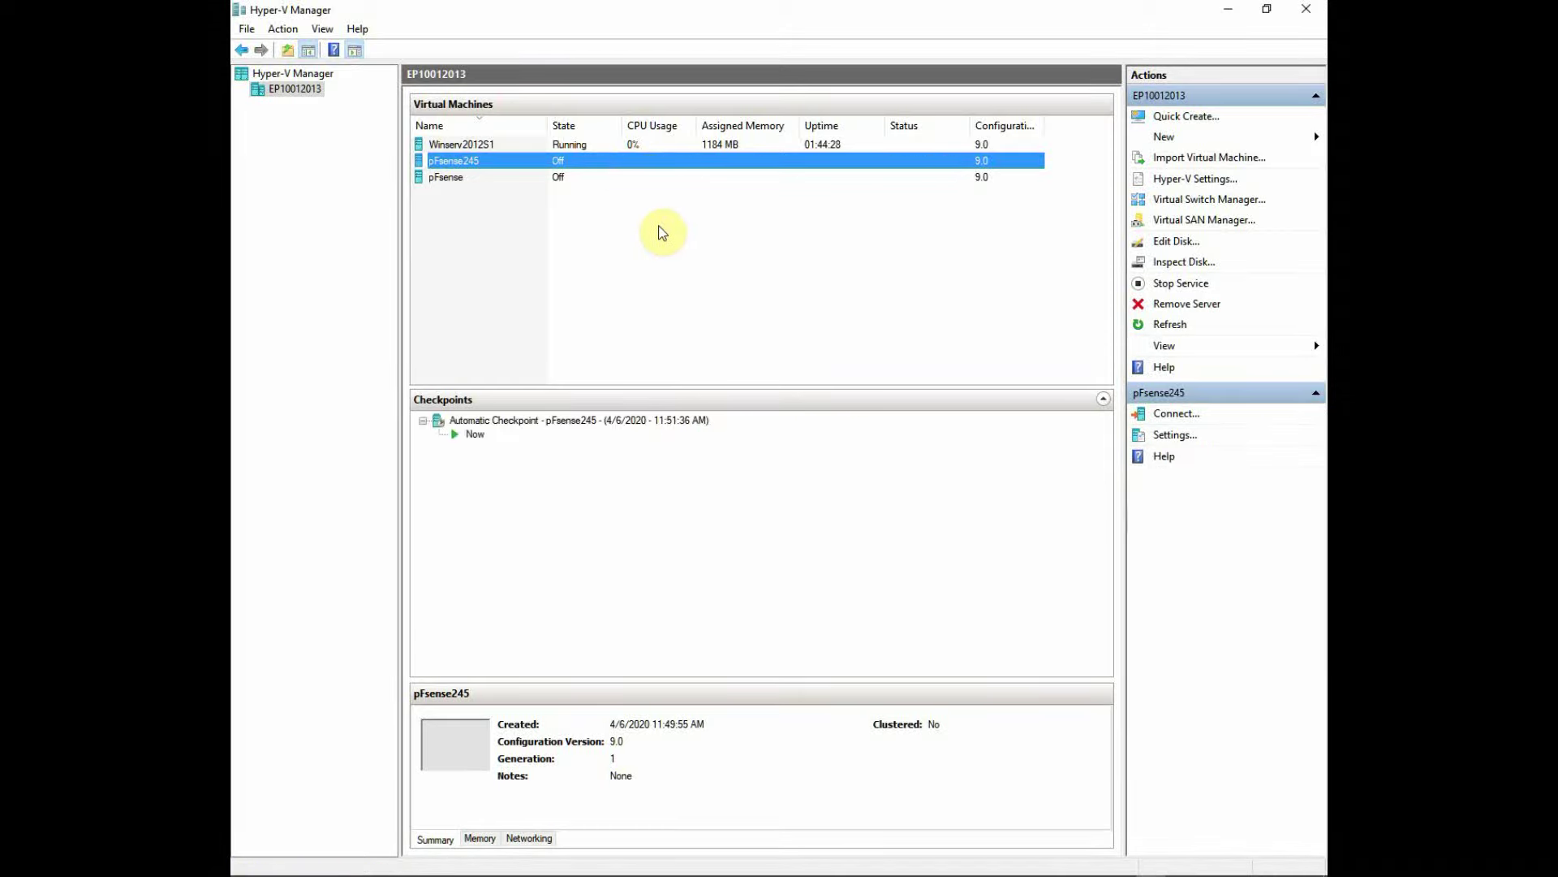
pyautogui.rightClick(621, 165)
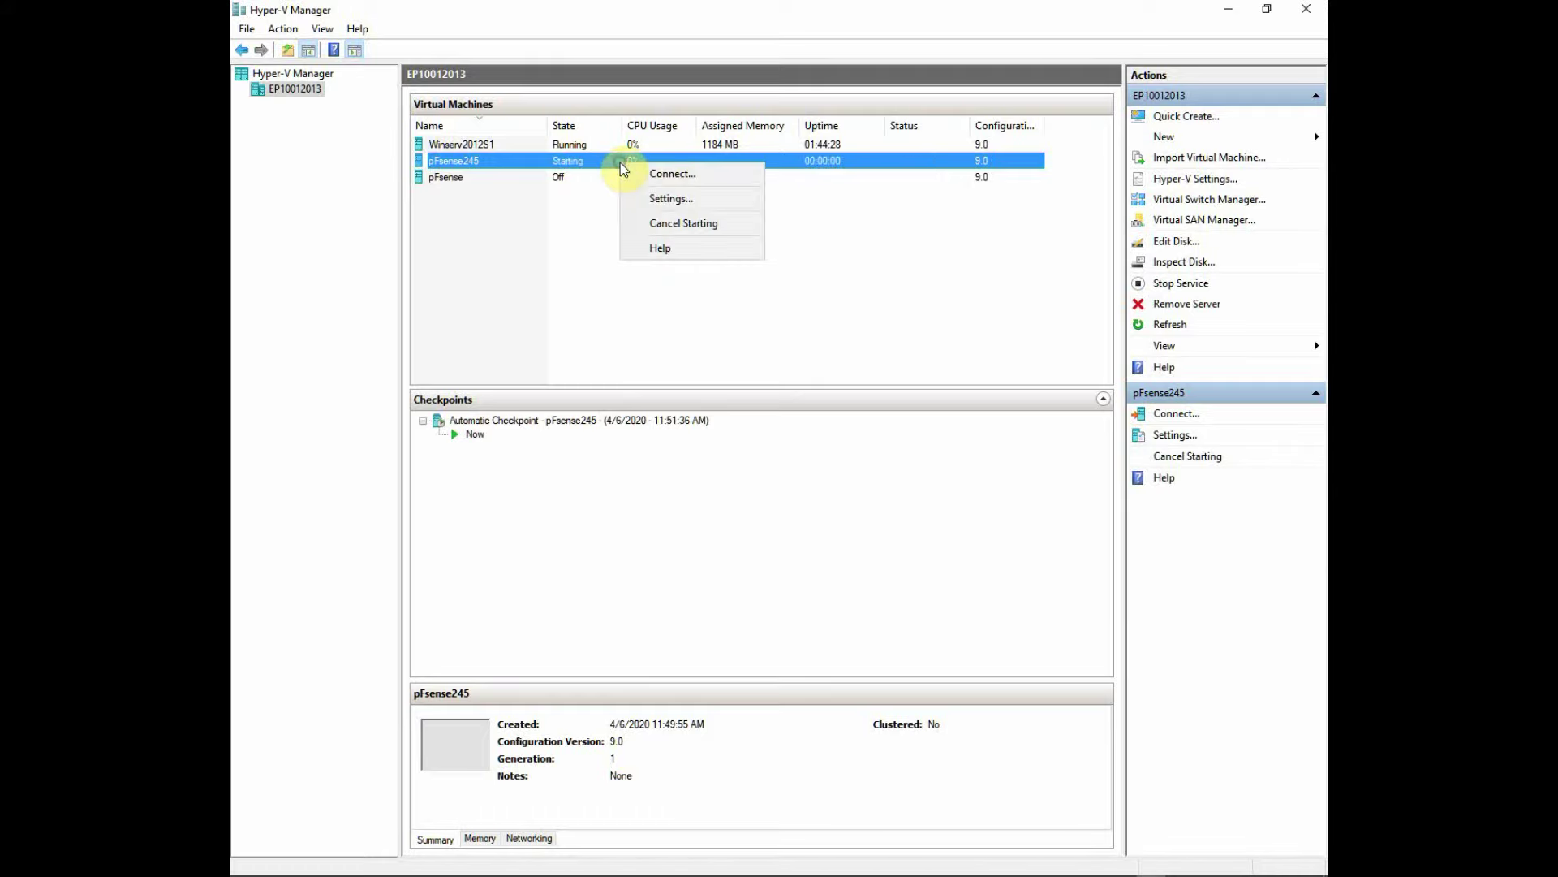
pyautogui.click(661, 175)
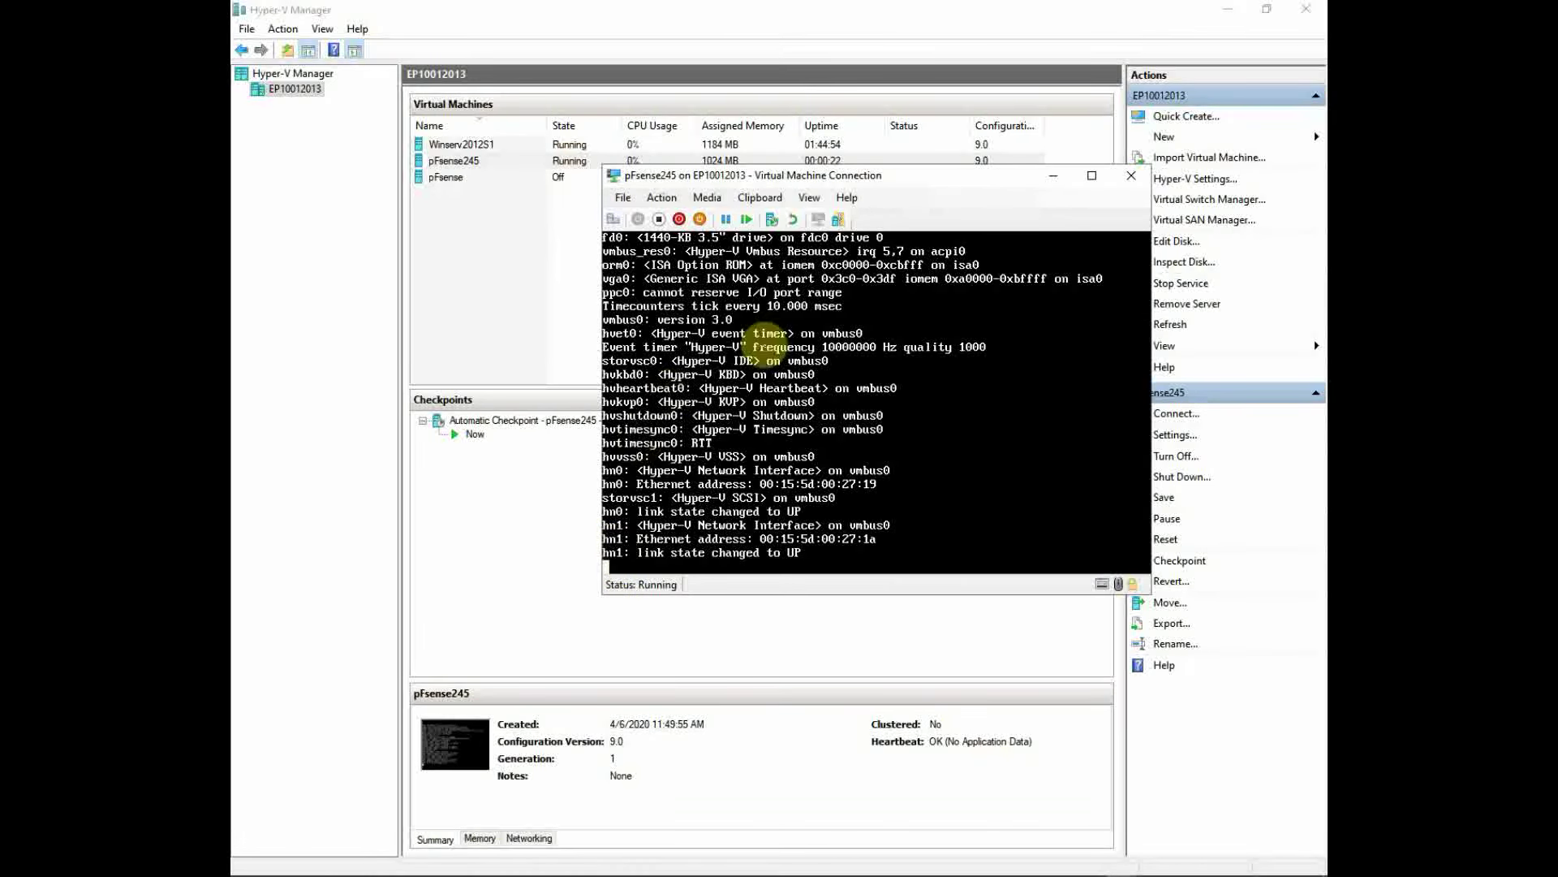
# Set the VM Connection window's zoom level to 100%
pyautogui.click(809, 198)
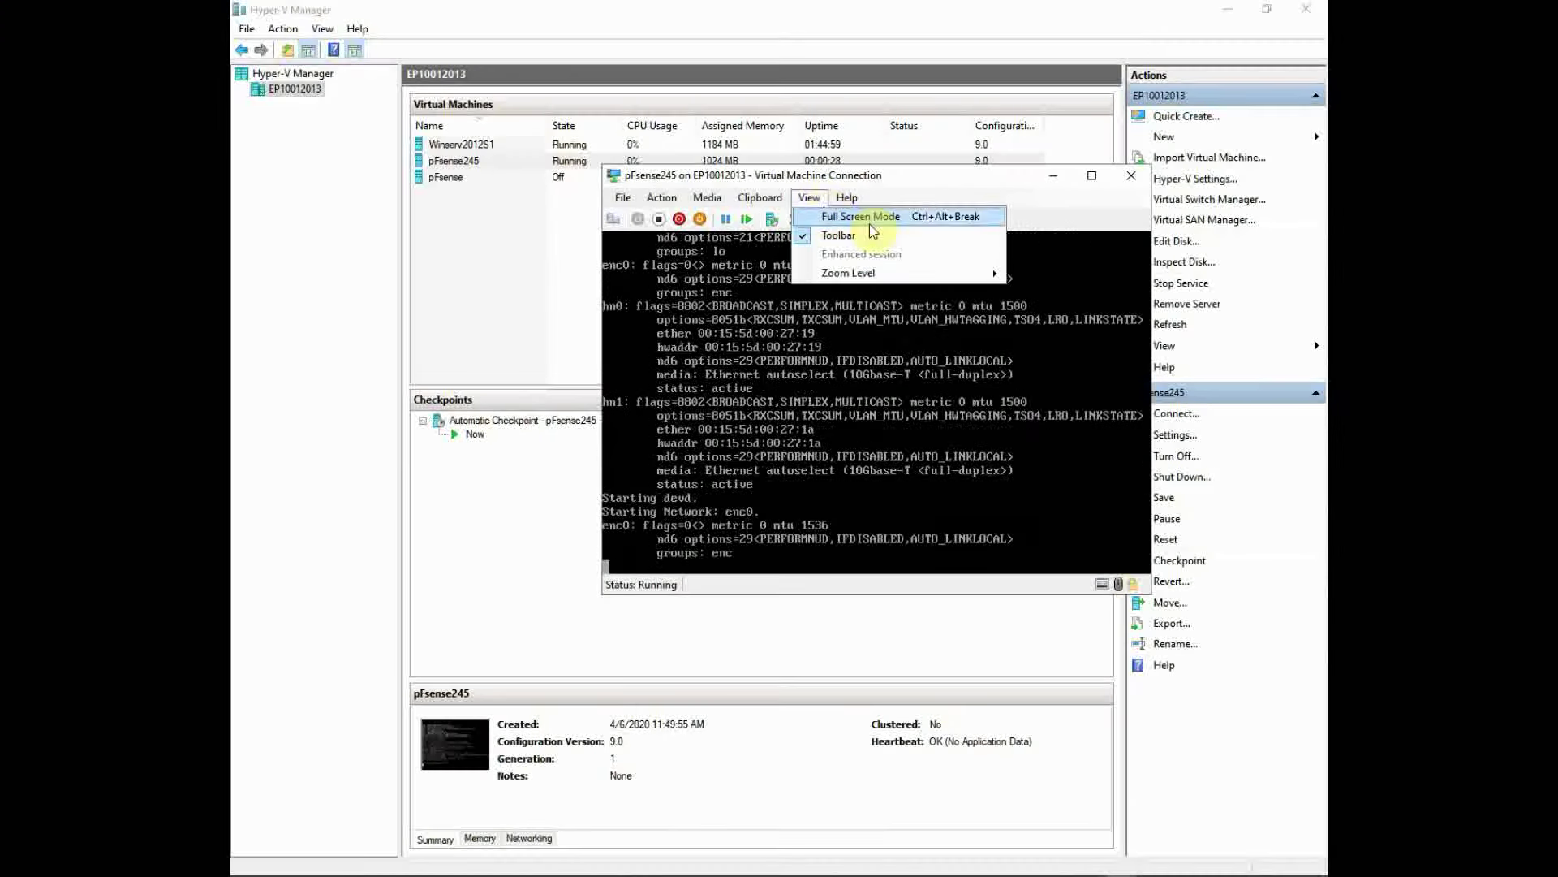
pyautogui.moveTo(964, 273)
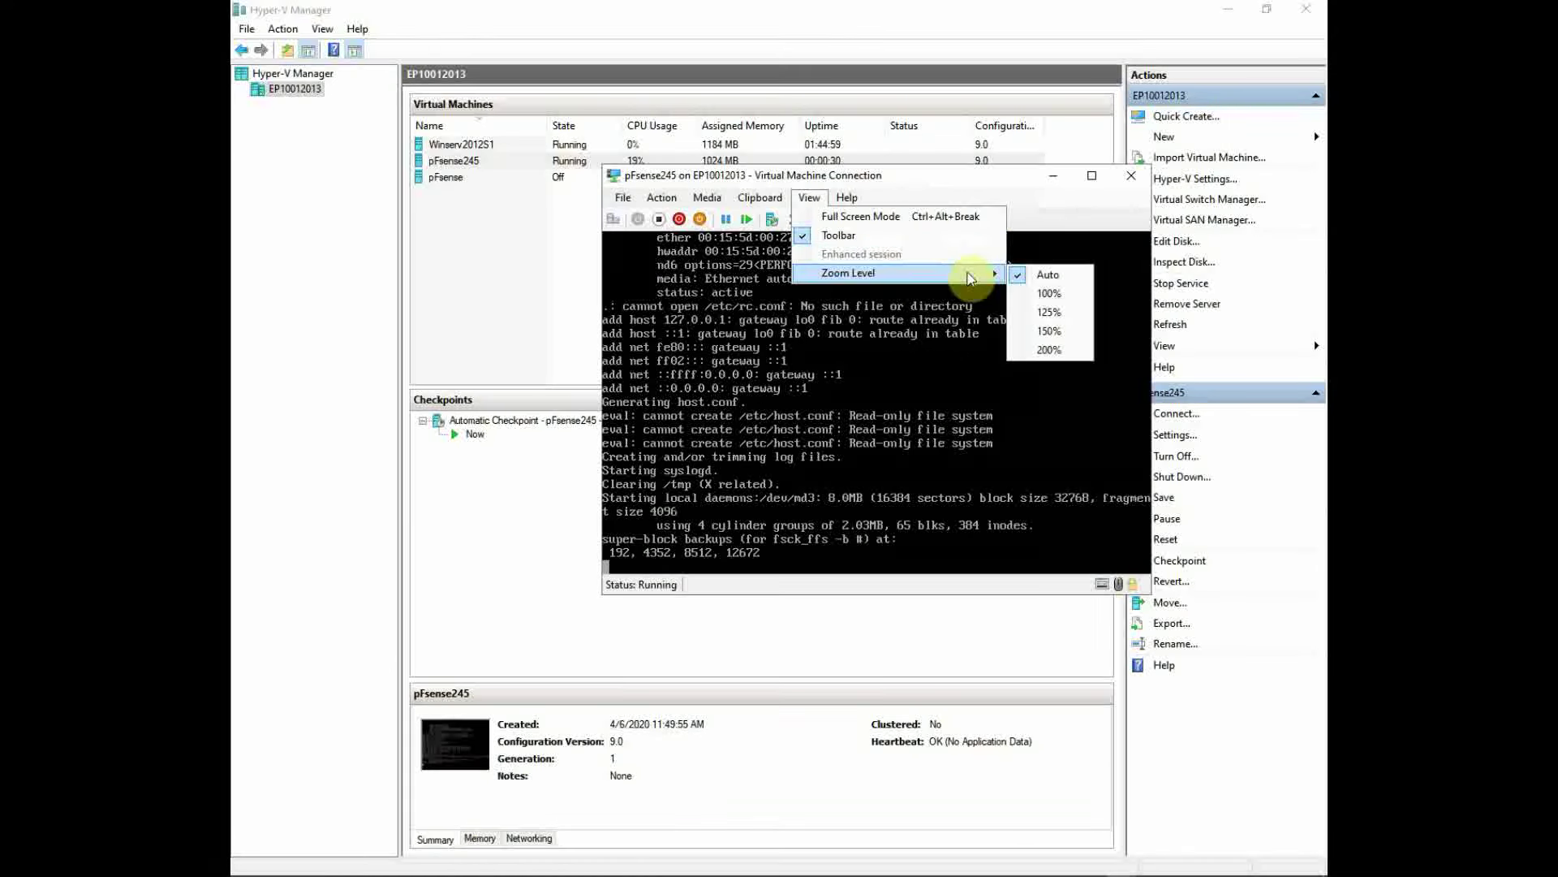
pyautogui.click(1044, 294)
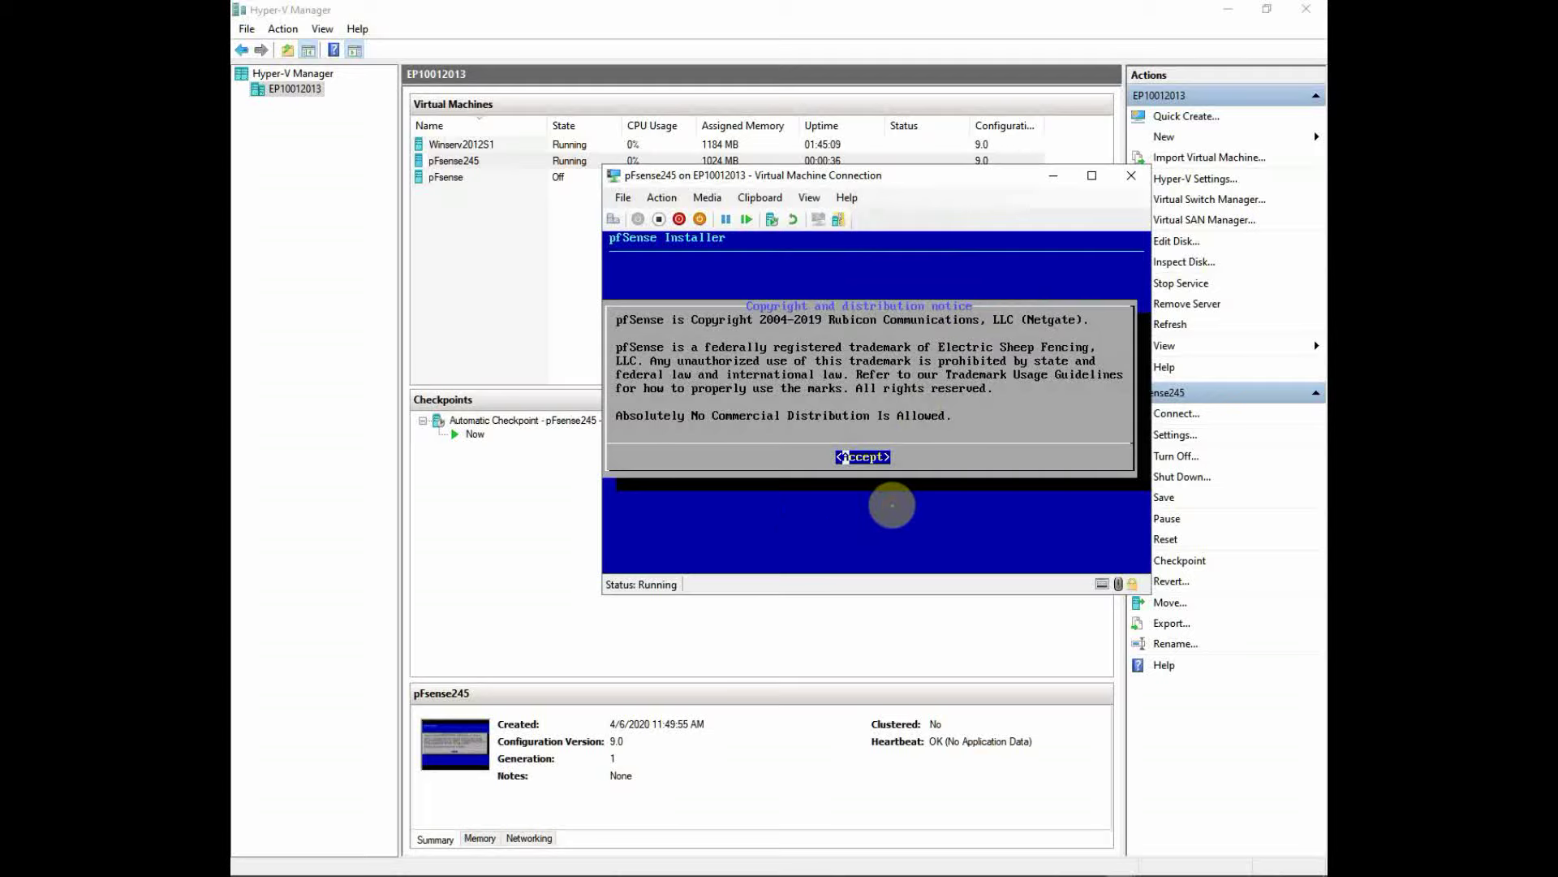
# Accept the notice, choose Install, keep the default keymap and pick Auto (UFS) partitioning
pyautogui.press('Return')
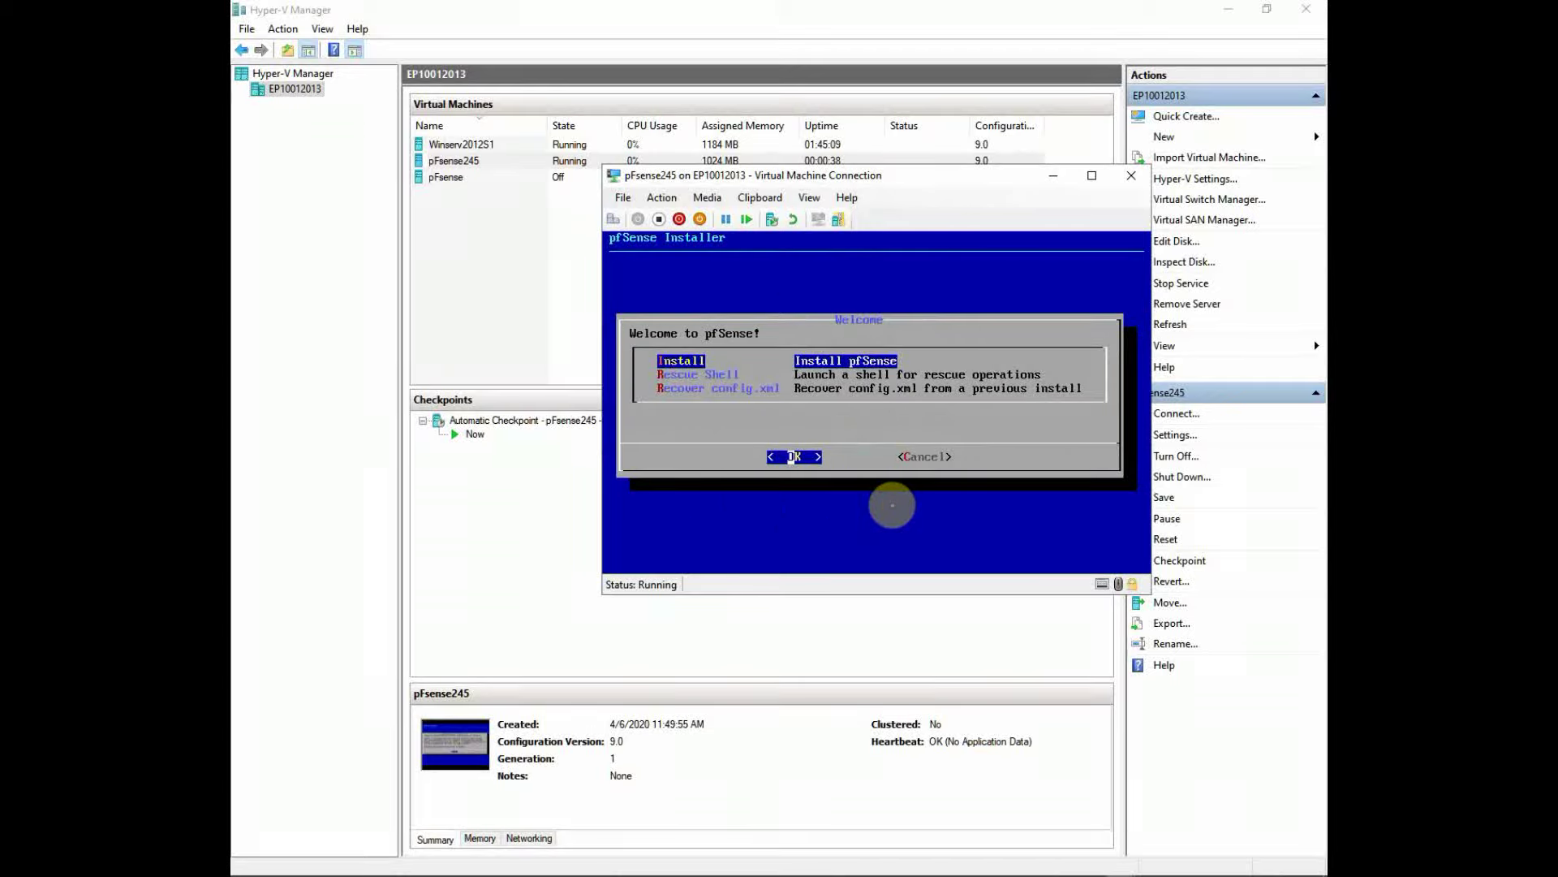
pyautogui.press('Return')
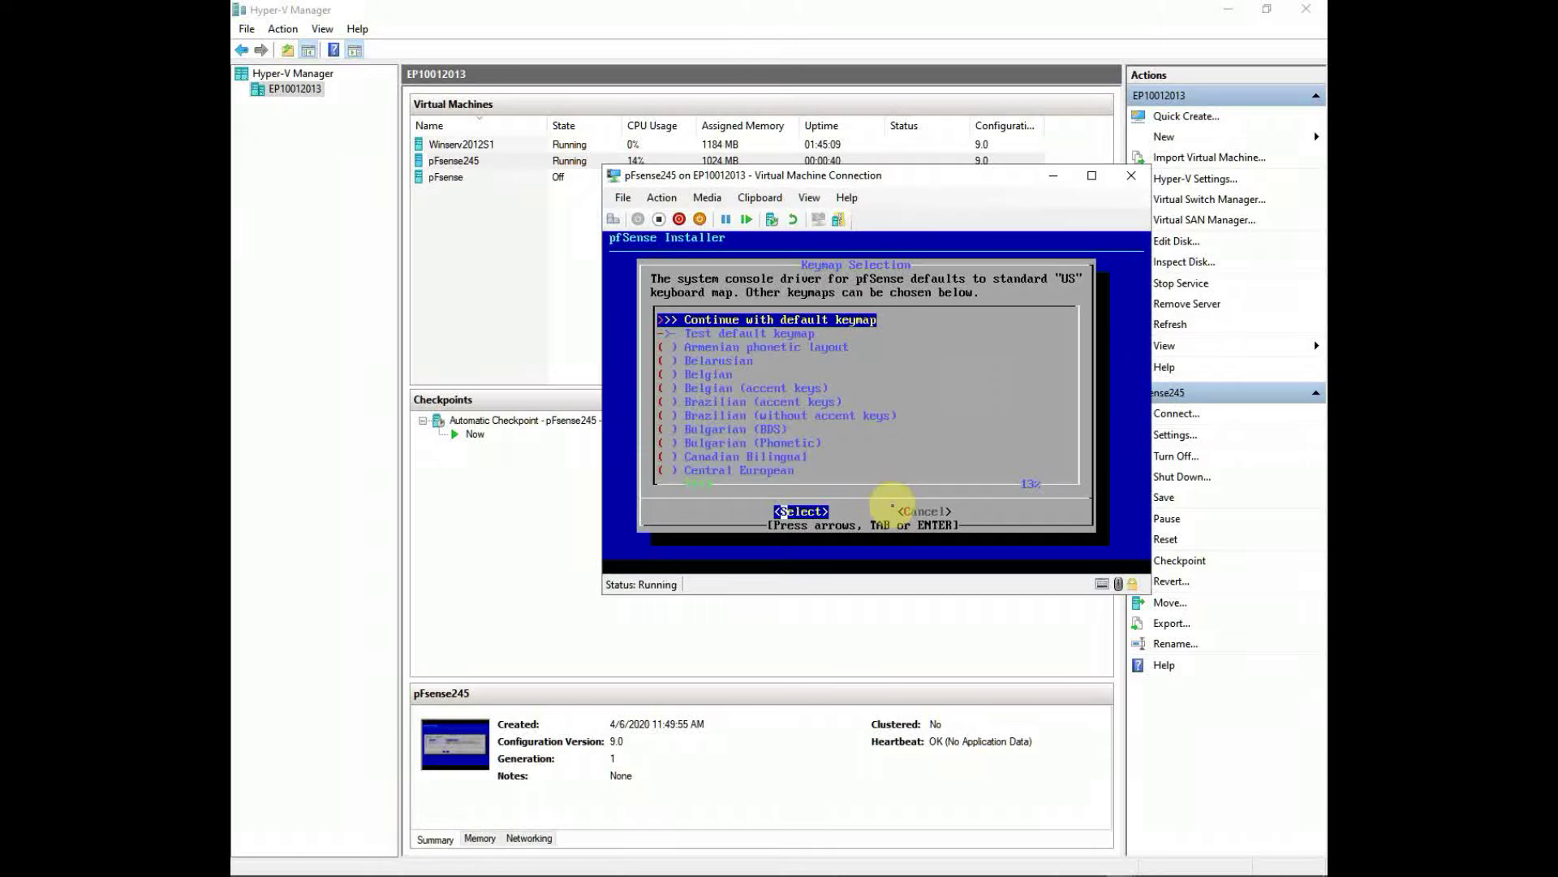
pyautogui.press('Return')
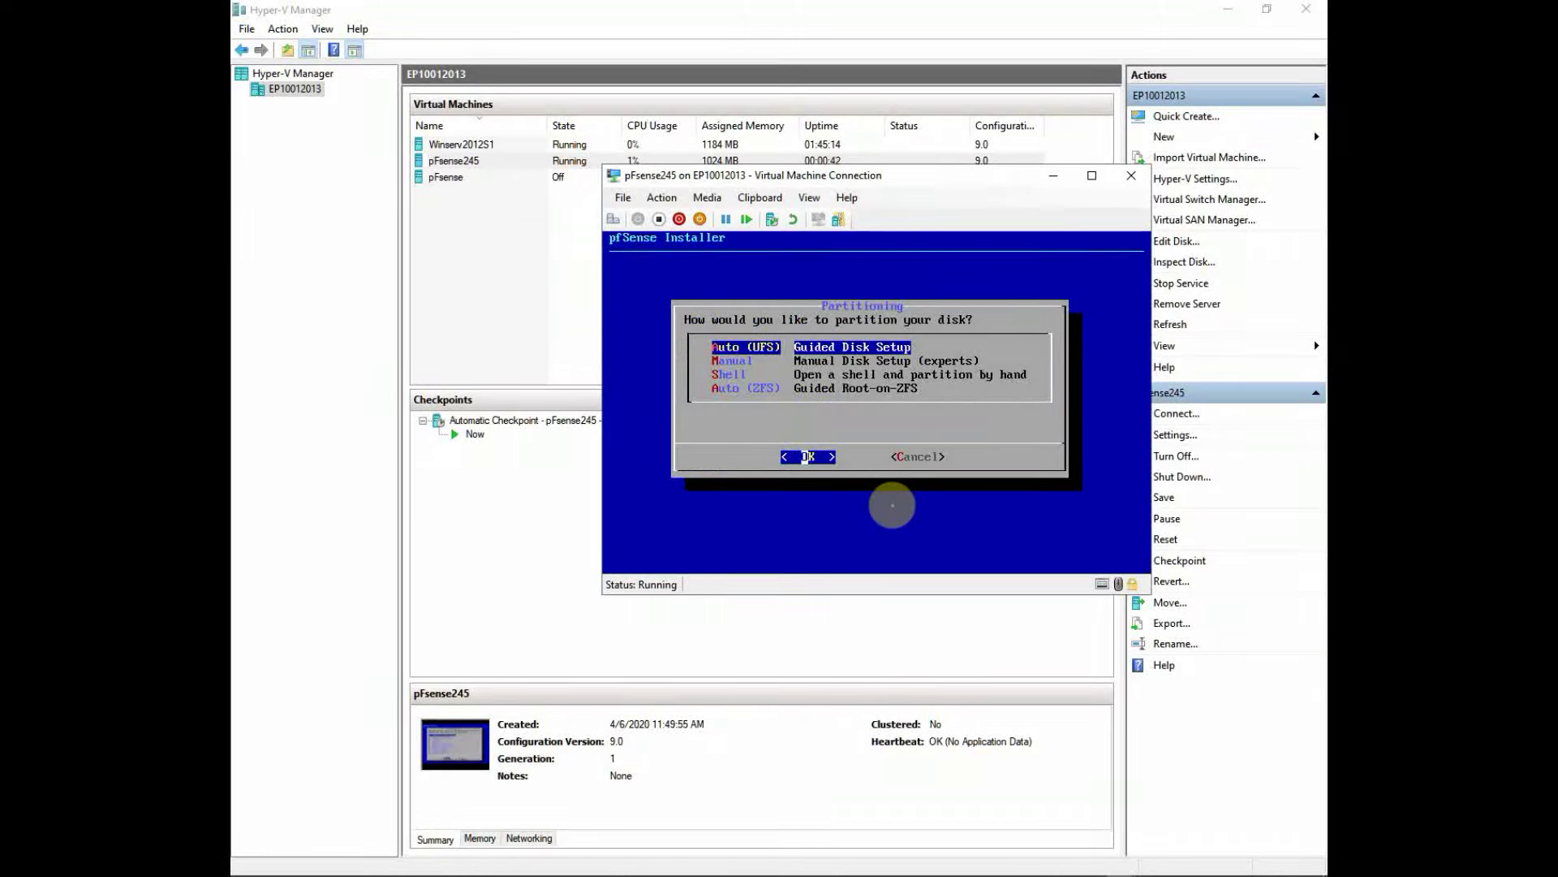
pyautogui.press('Return')
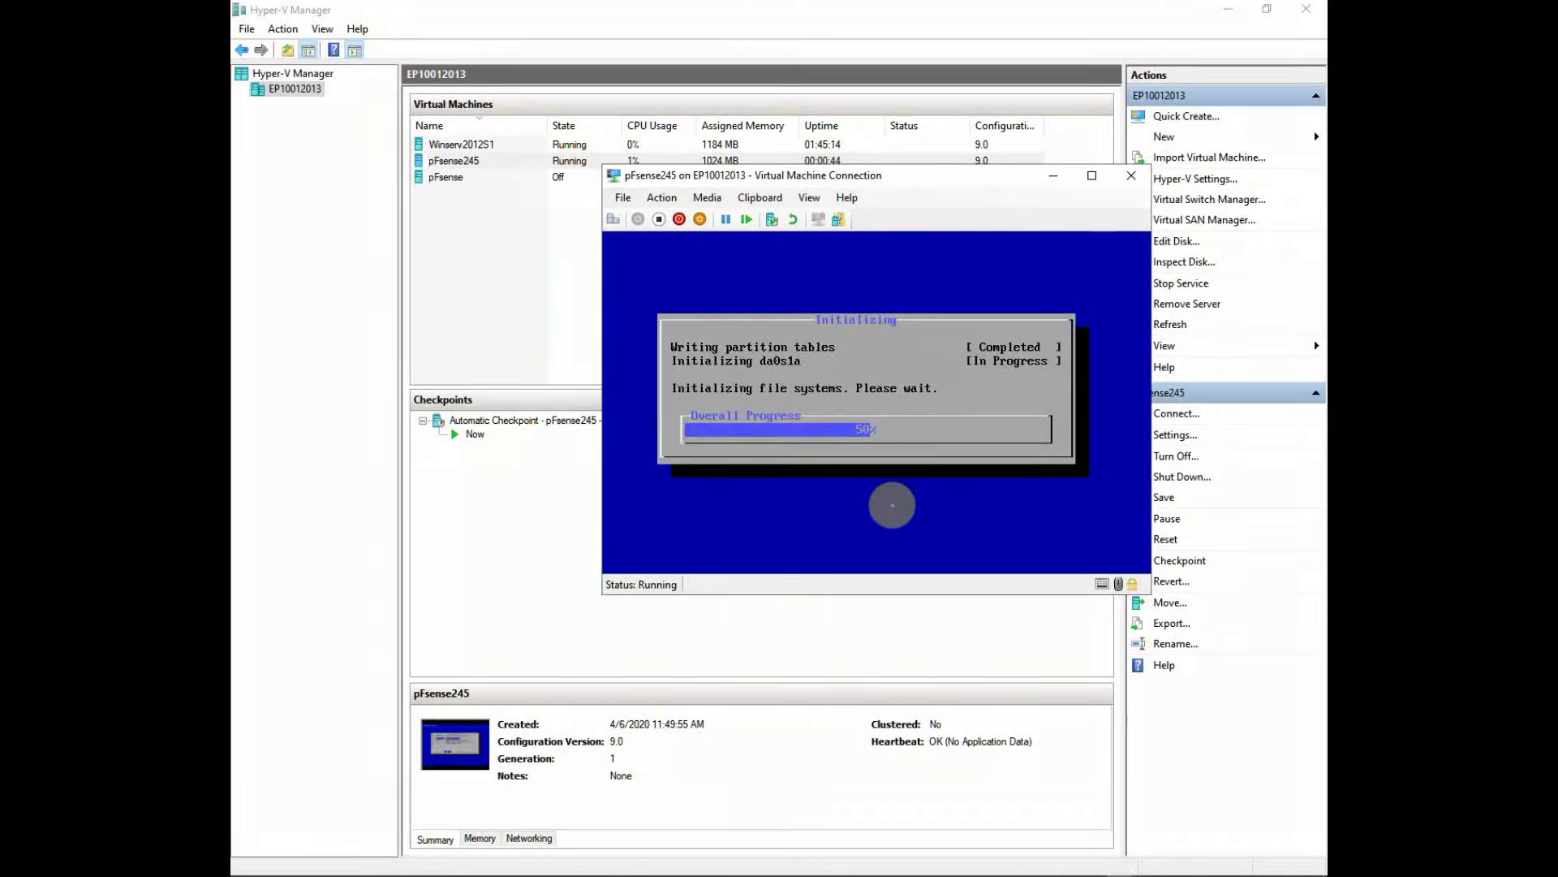
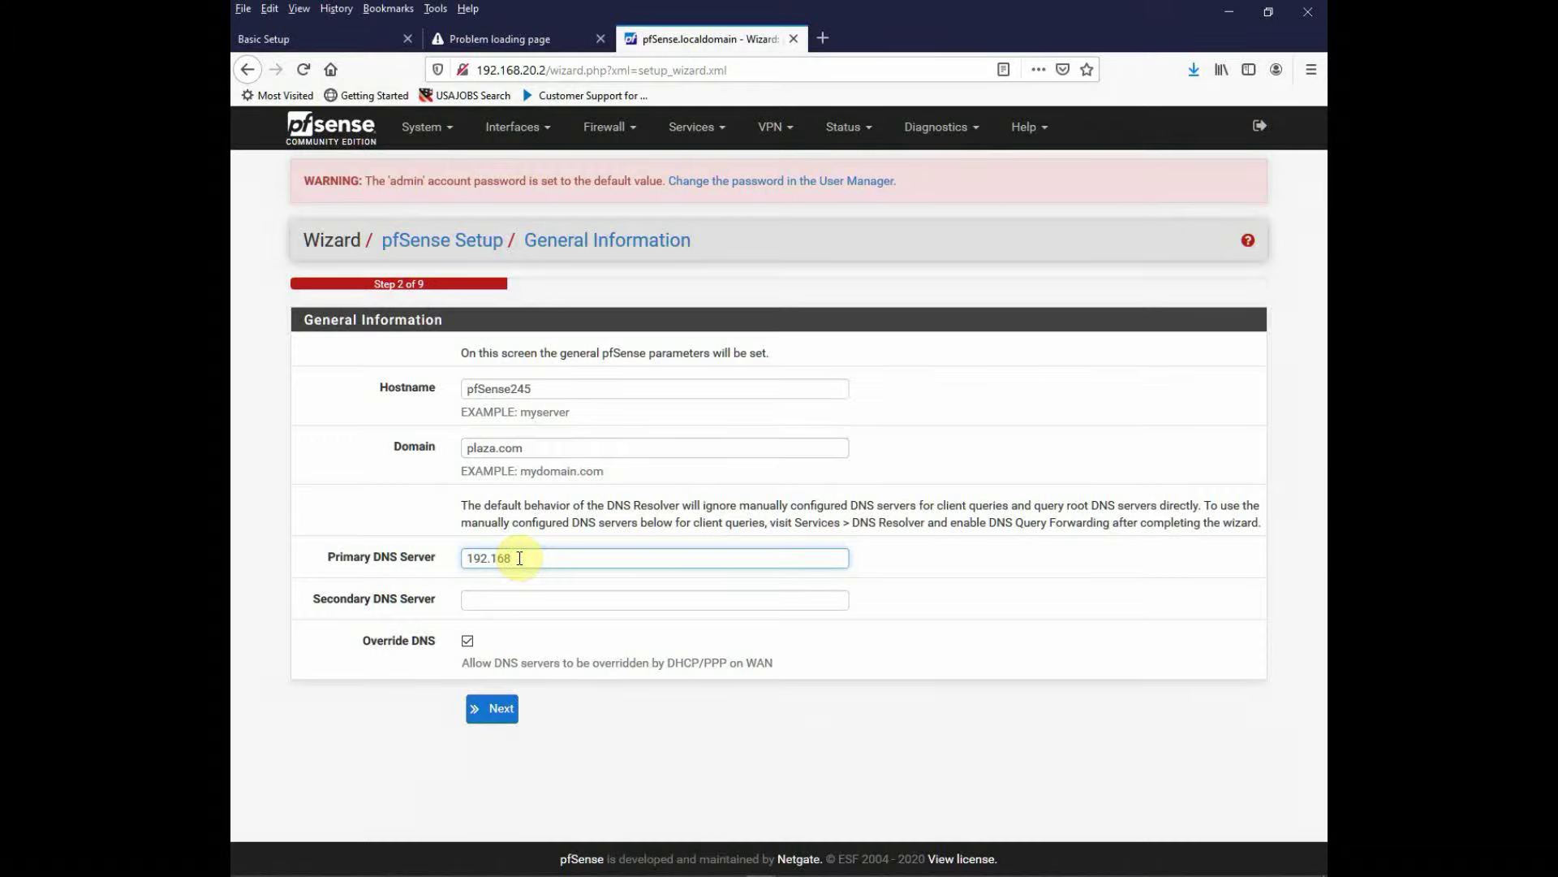
# Set primary DNS server 192.168.20.4 with DNS override turned off, and continue
pyautogui.write('.20.4')
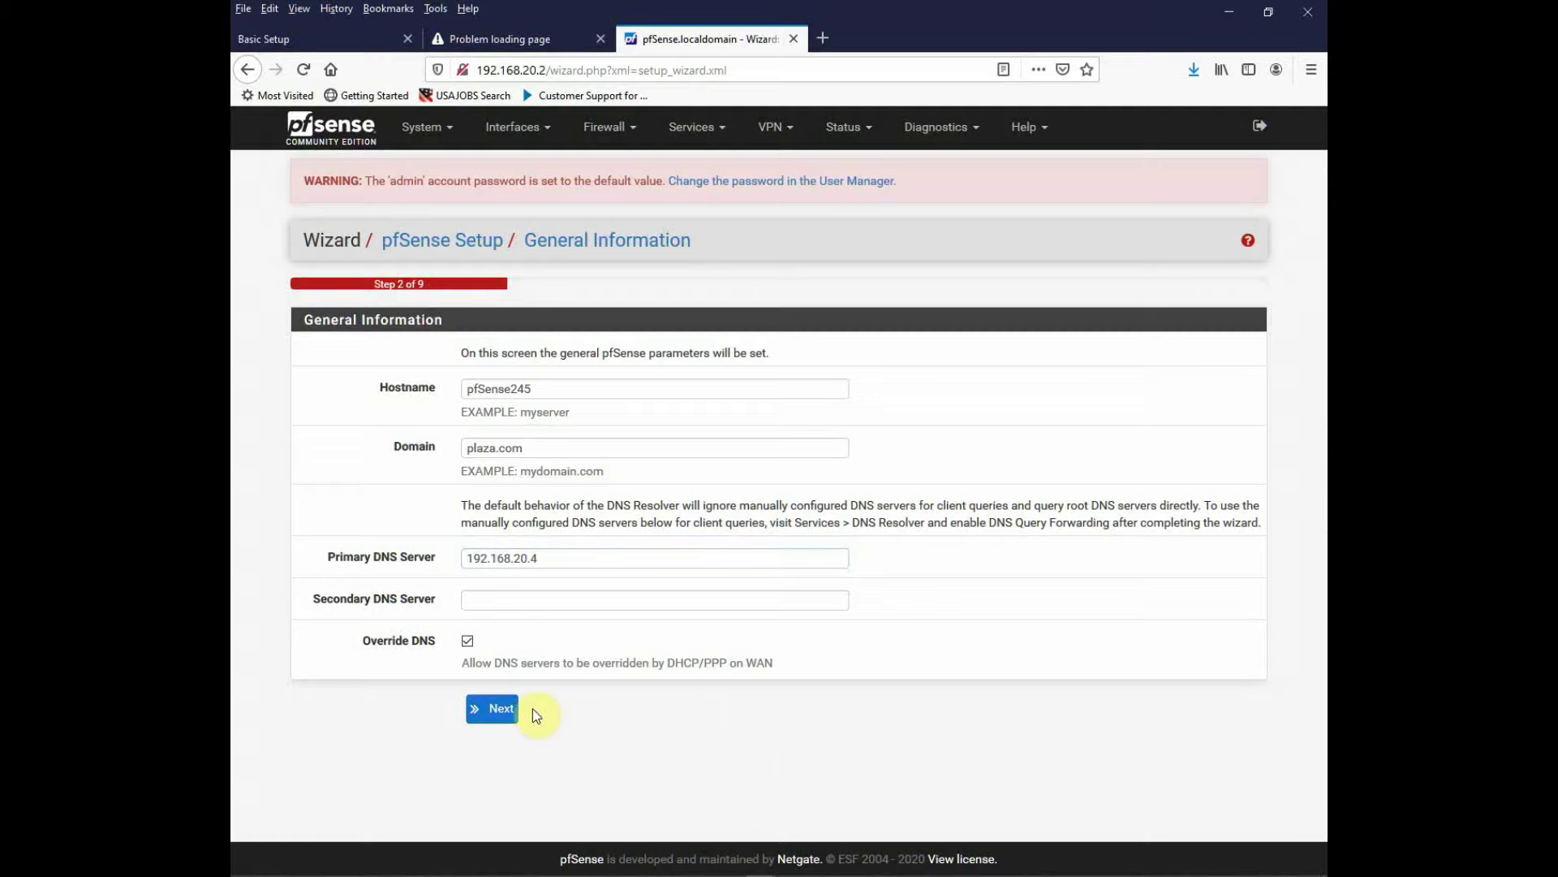
pyautogui.click(467, 641)
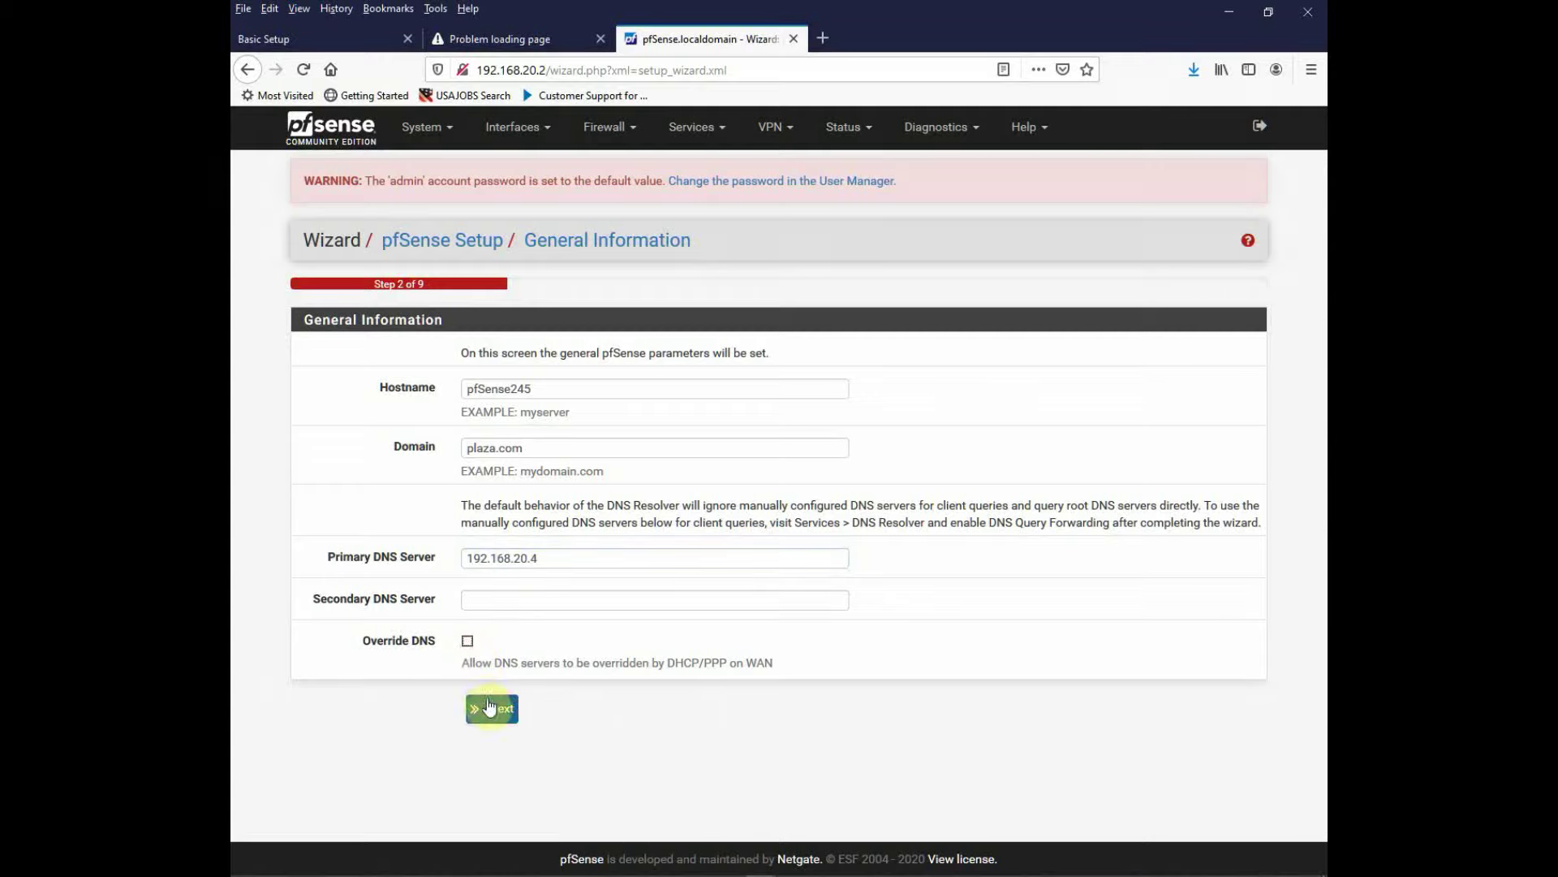
pyautogui.click(500, 711)
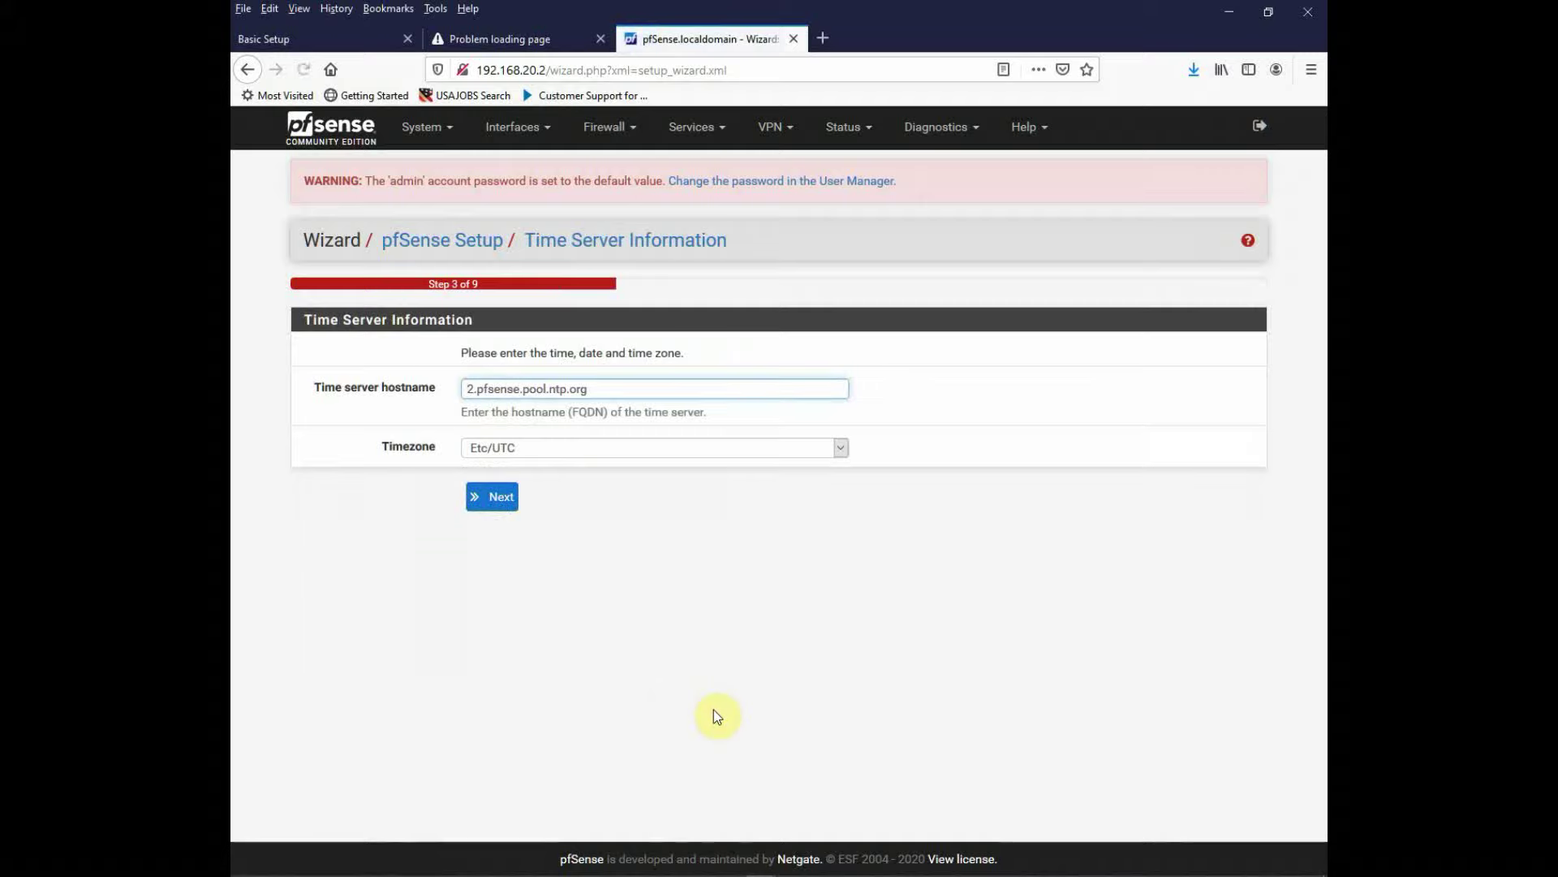
# Select America/Los_Angeles as the wizard timezone and continue
pyautogui.click(842, 457)
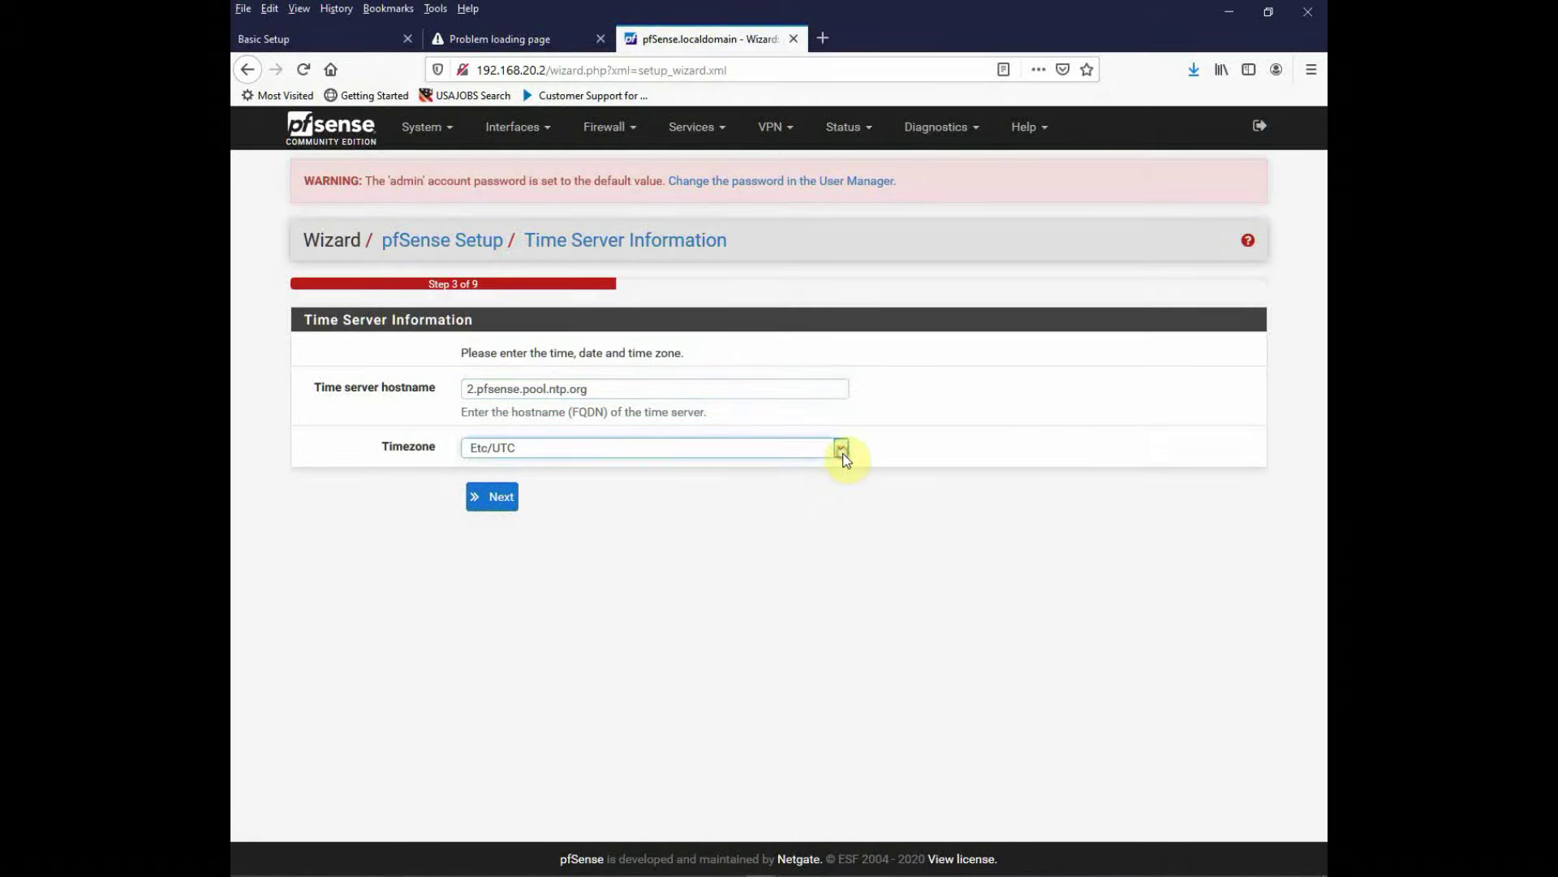
pyautogui.scroll(10, 739, 657)
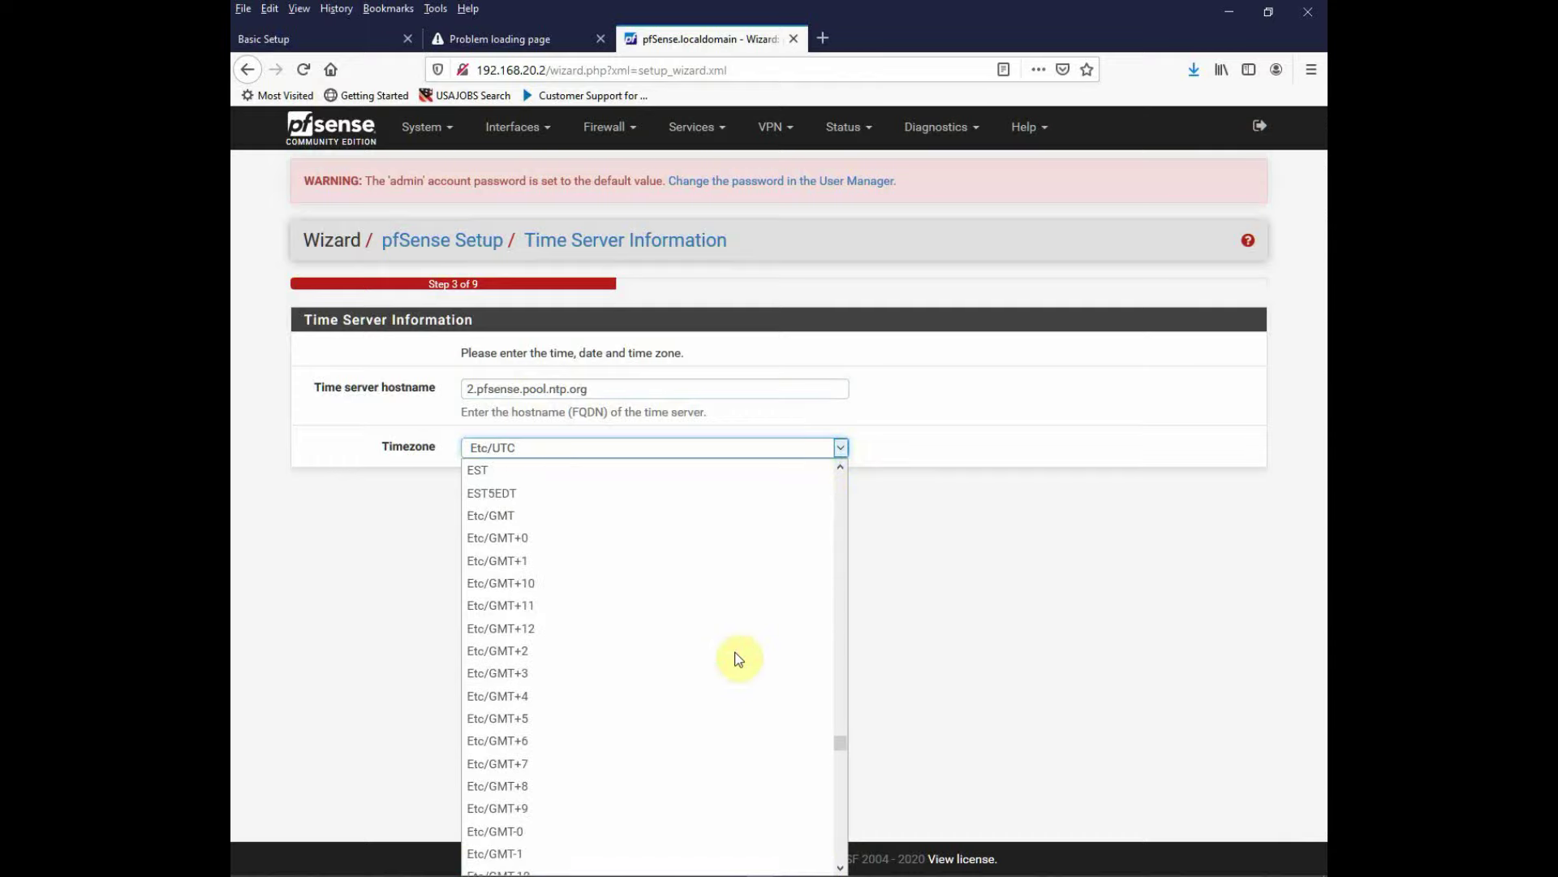
pyautogui.scroll(20, 738, 653)
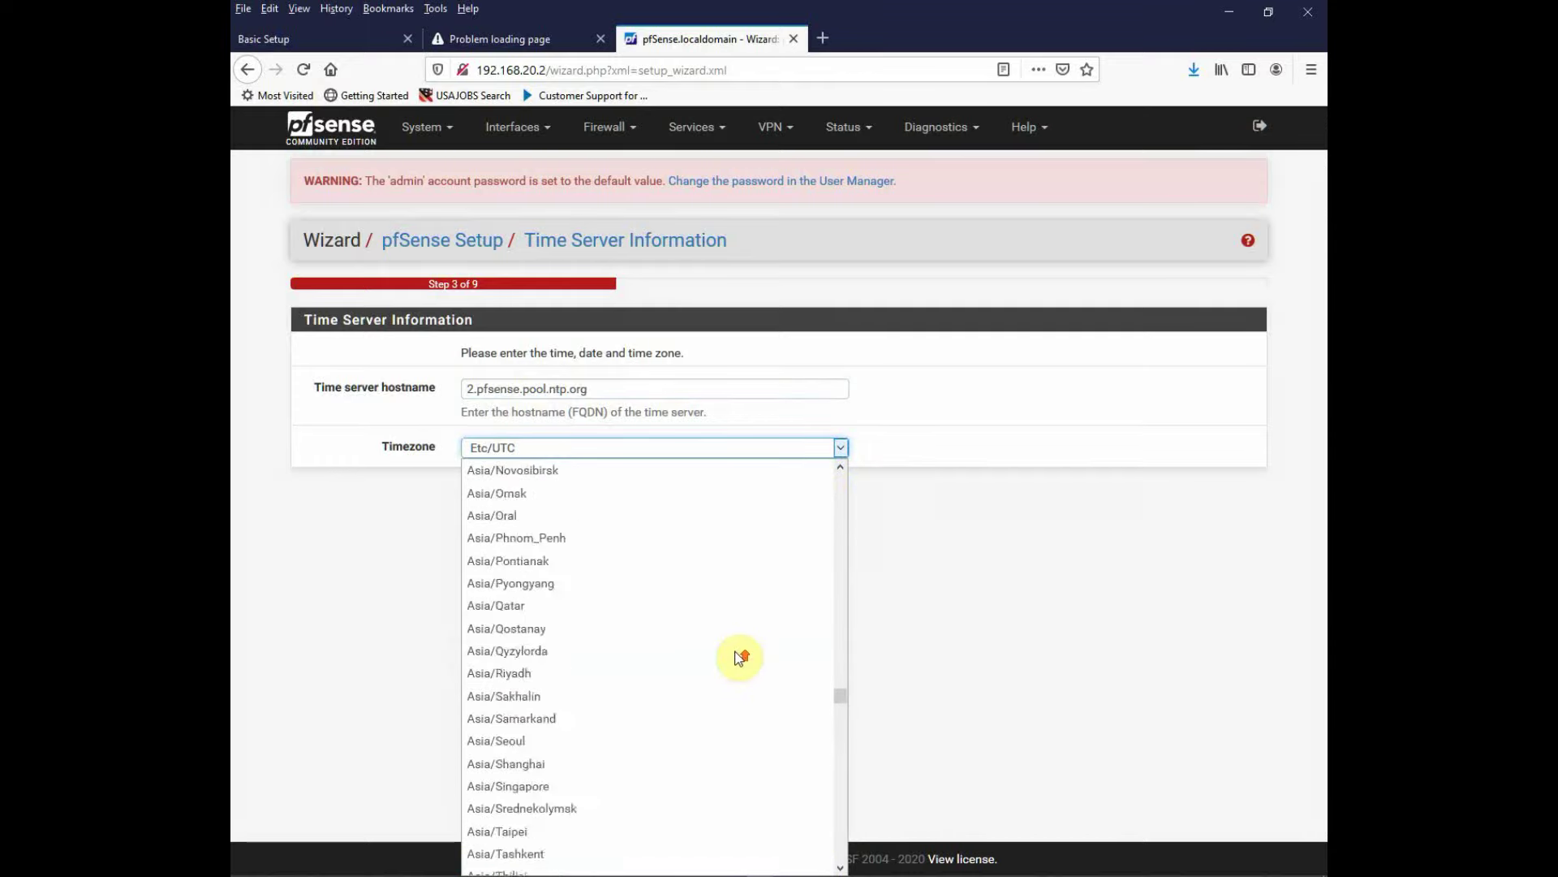
pyautogui.scroll(12, 740, 640)
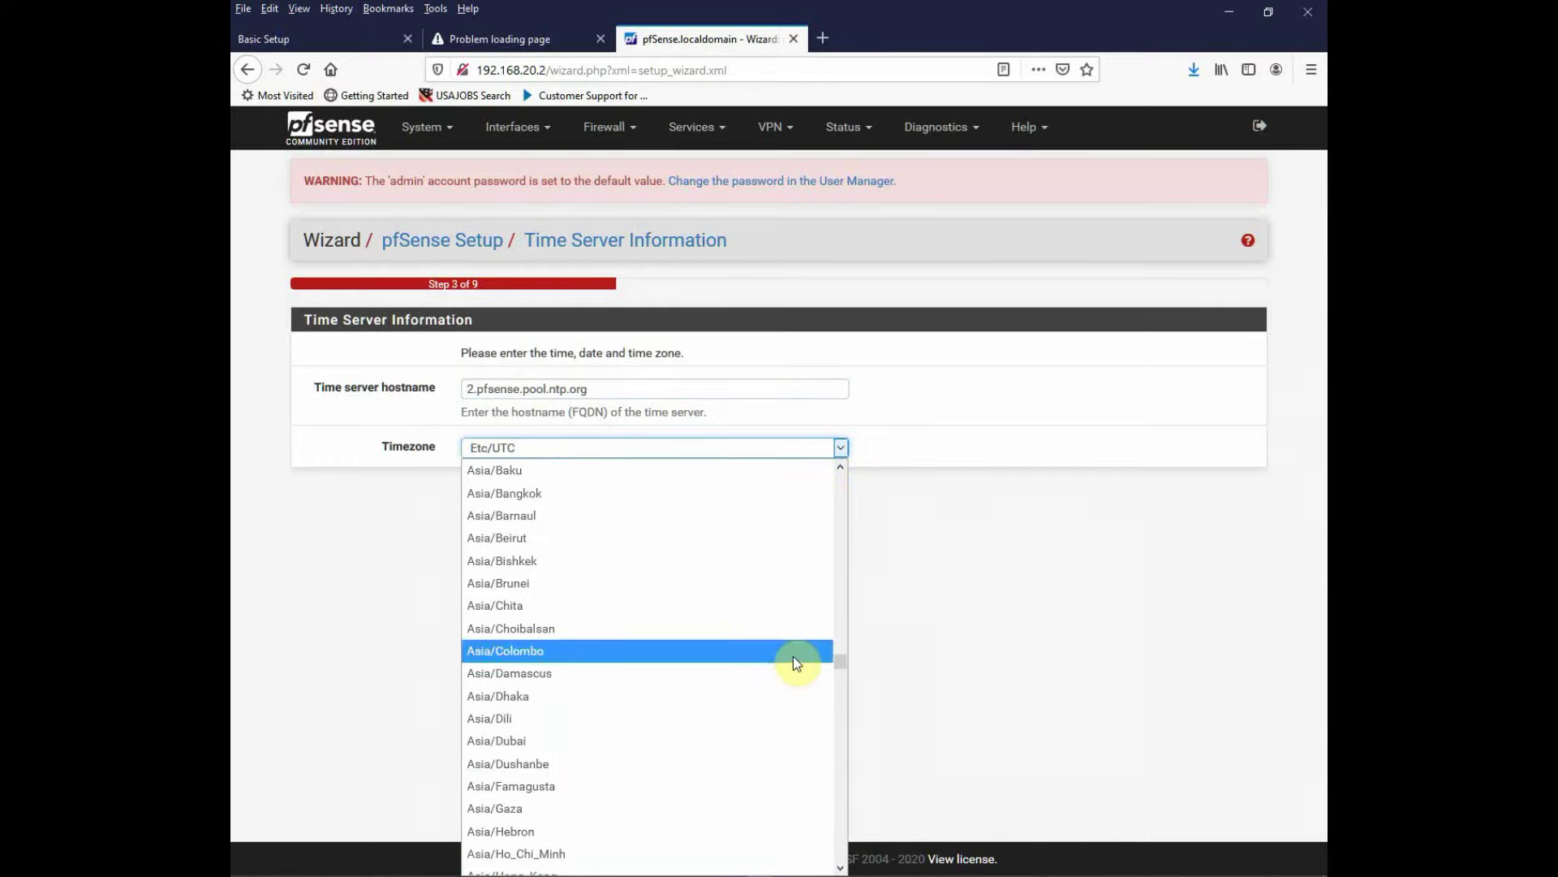
pyautogui.scroll(5, 800, 651)
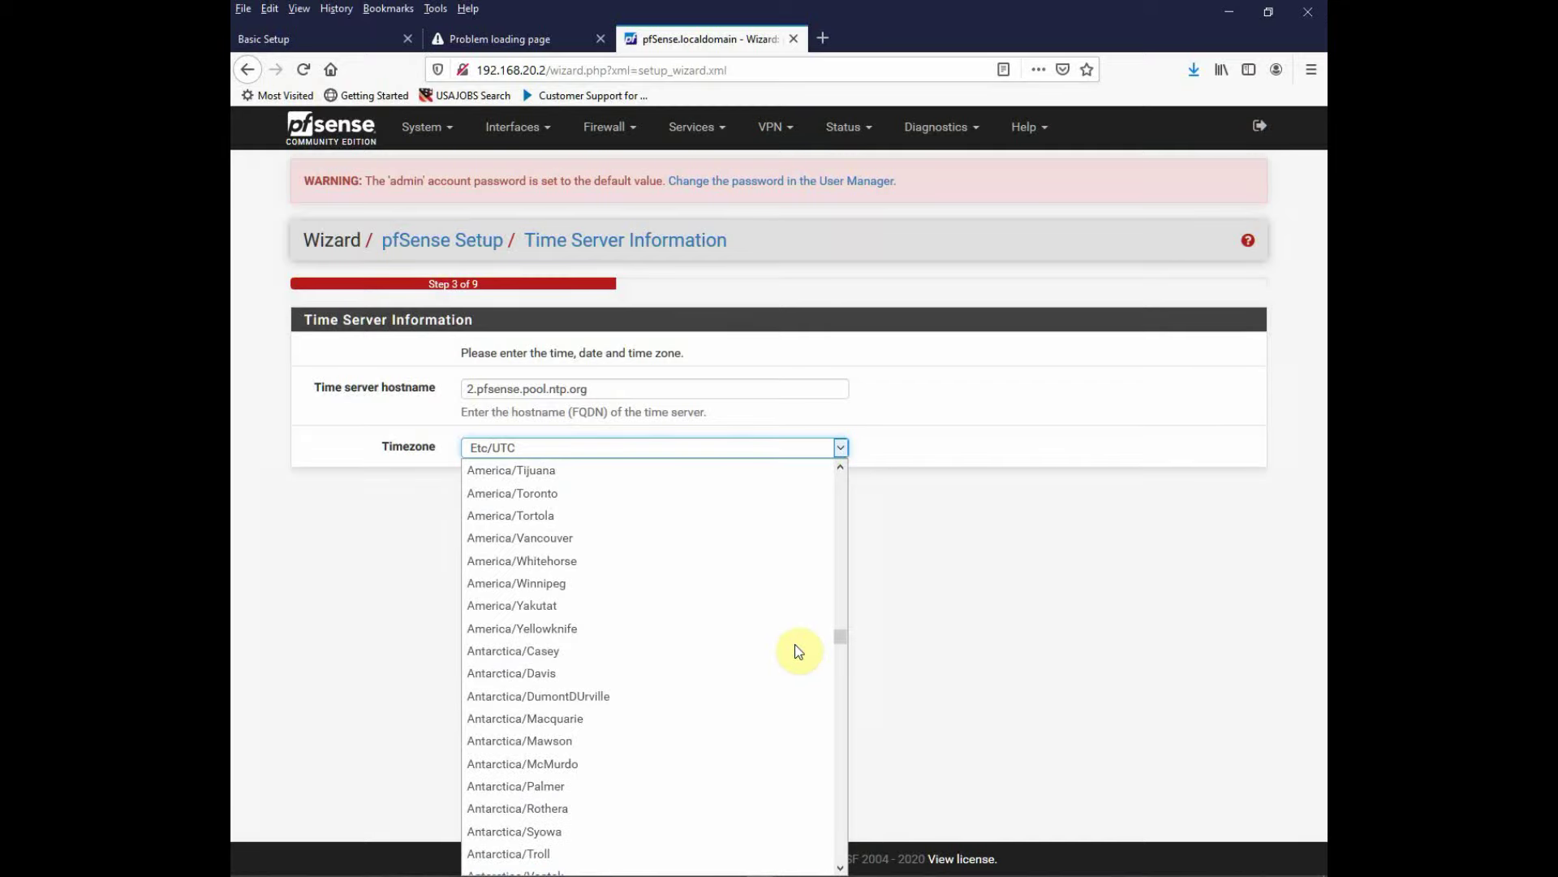
pyautogui.scroll(2, 799, 650)
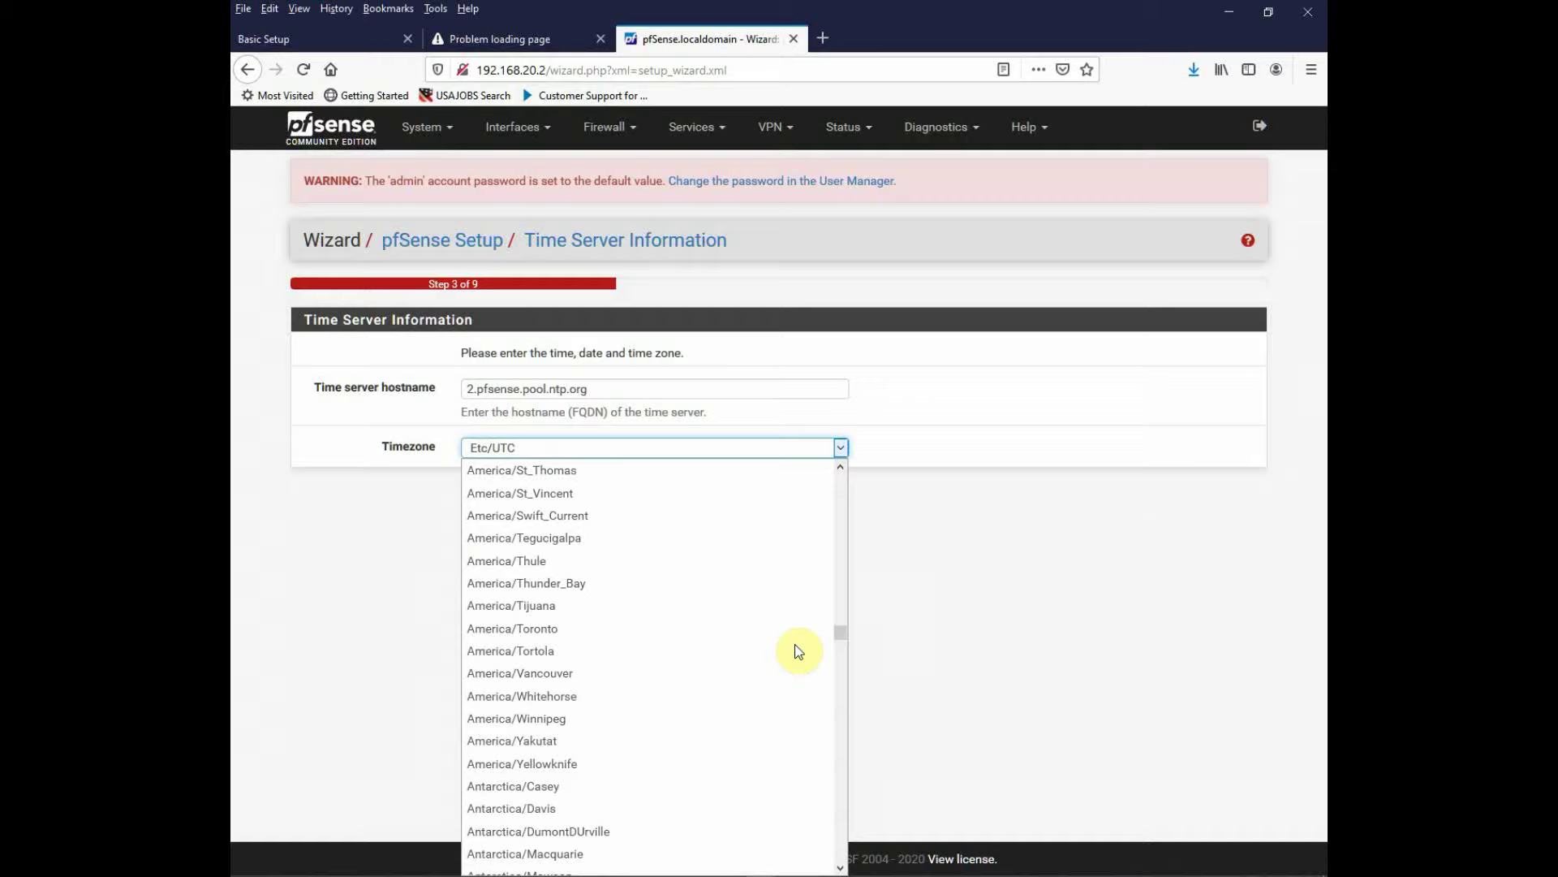
pyautogui.scroll(3, 799, 651)
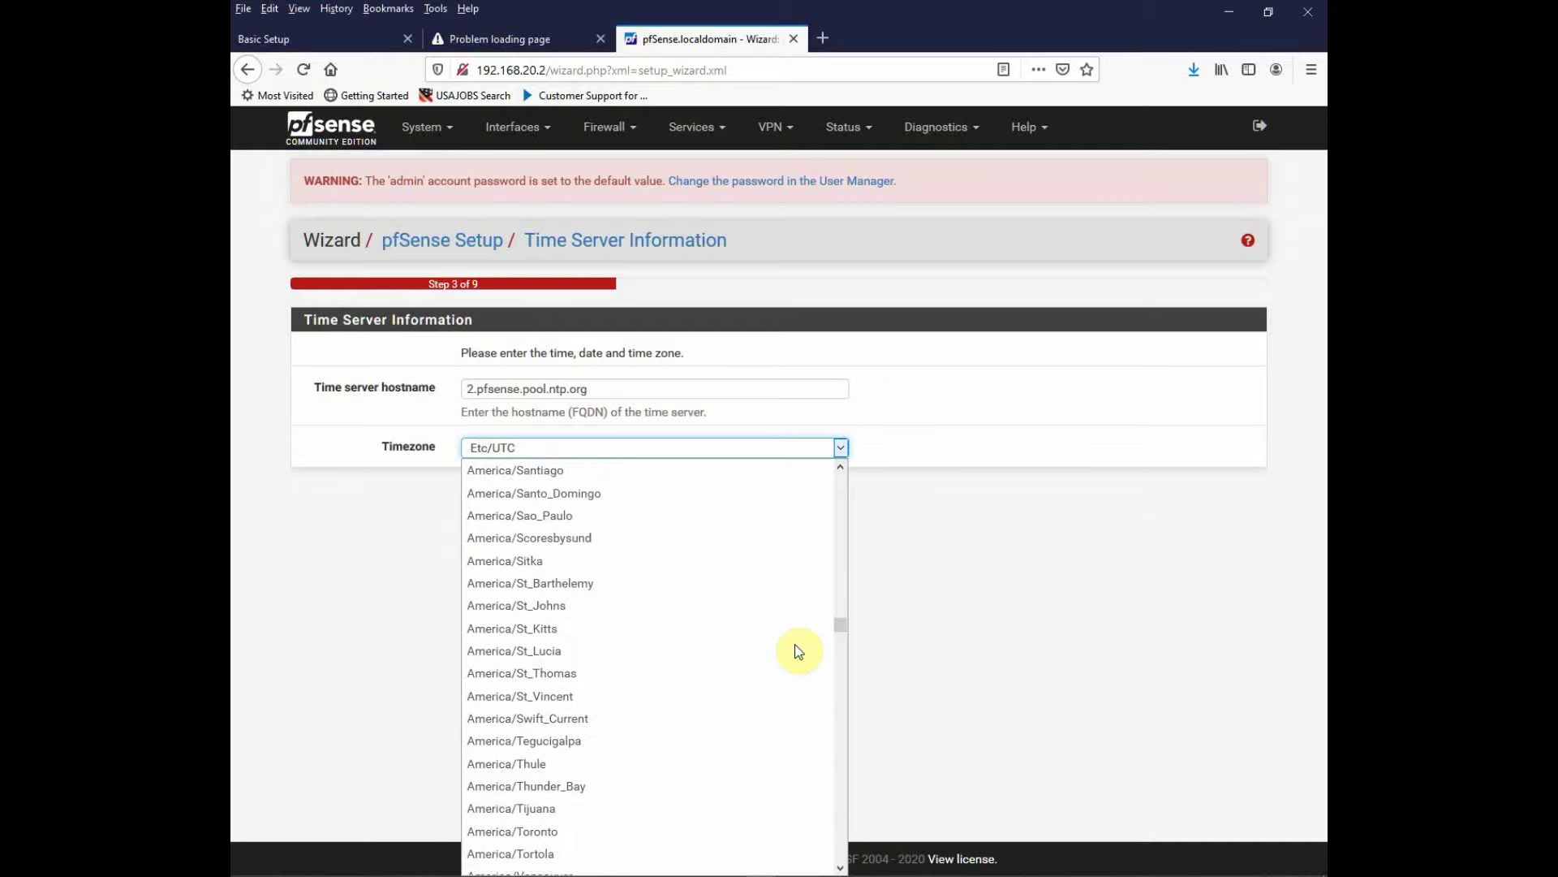
pyautogui.scroll(5, 799, 651)
pyautogui.scroll(4, 799, 651)
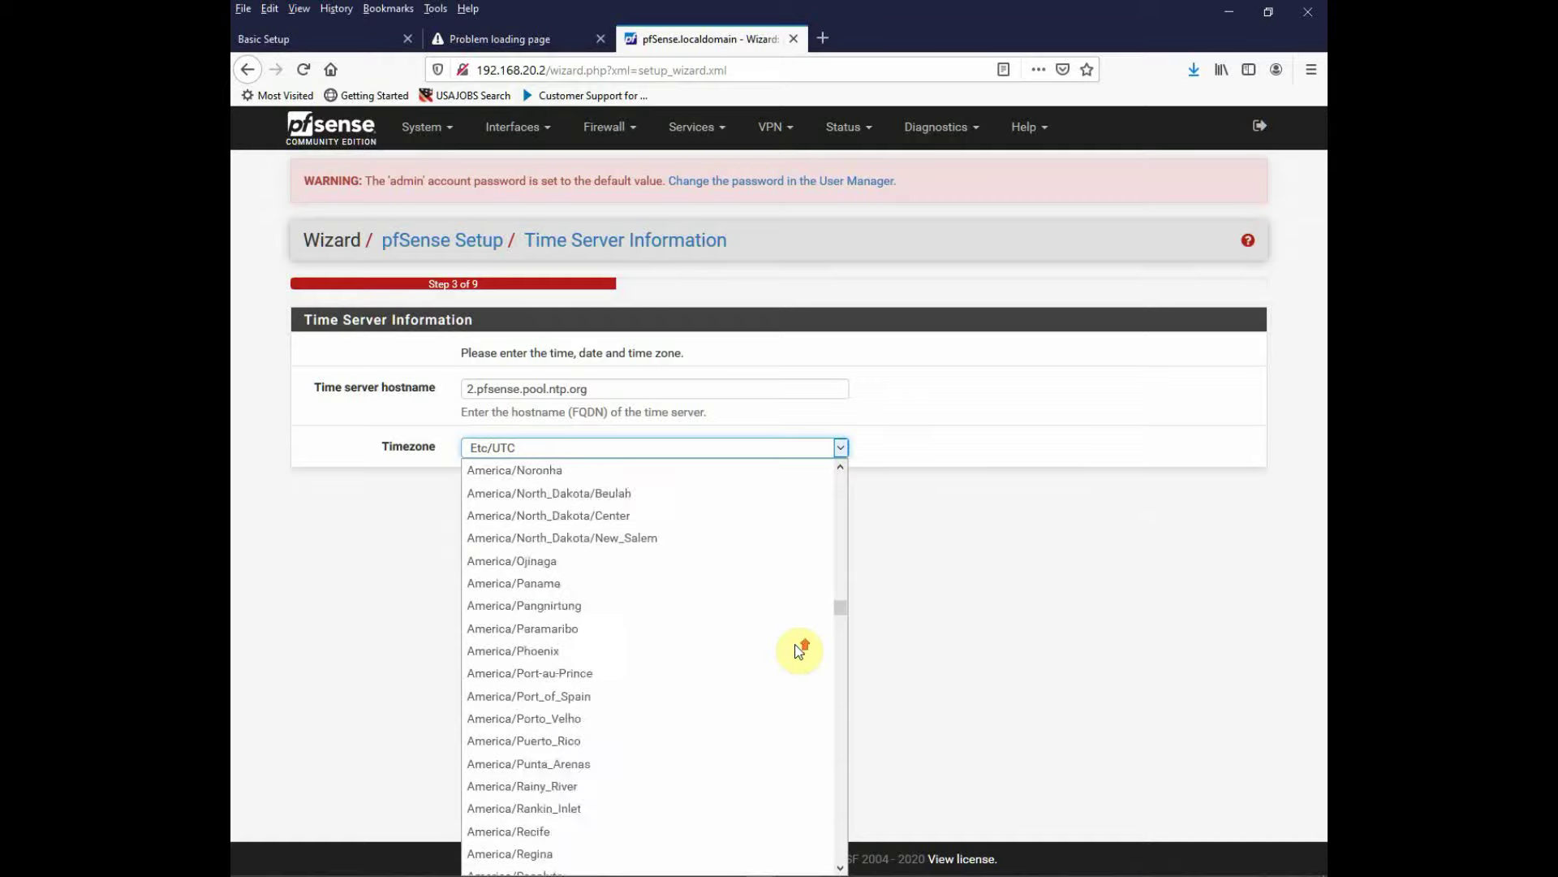
pyautogui.scroll(7, 799, 651)
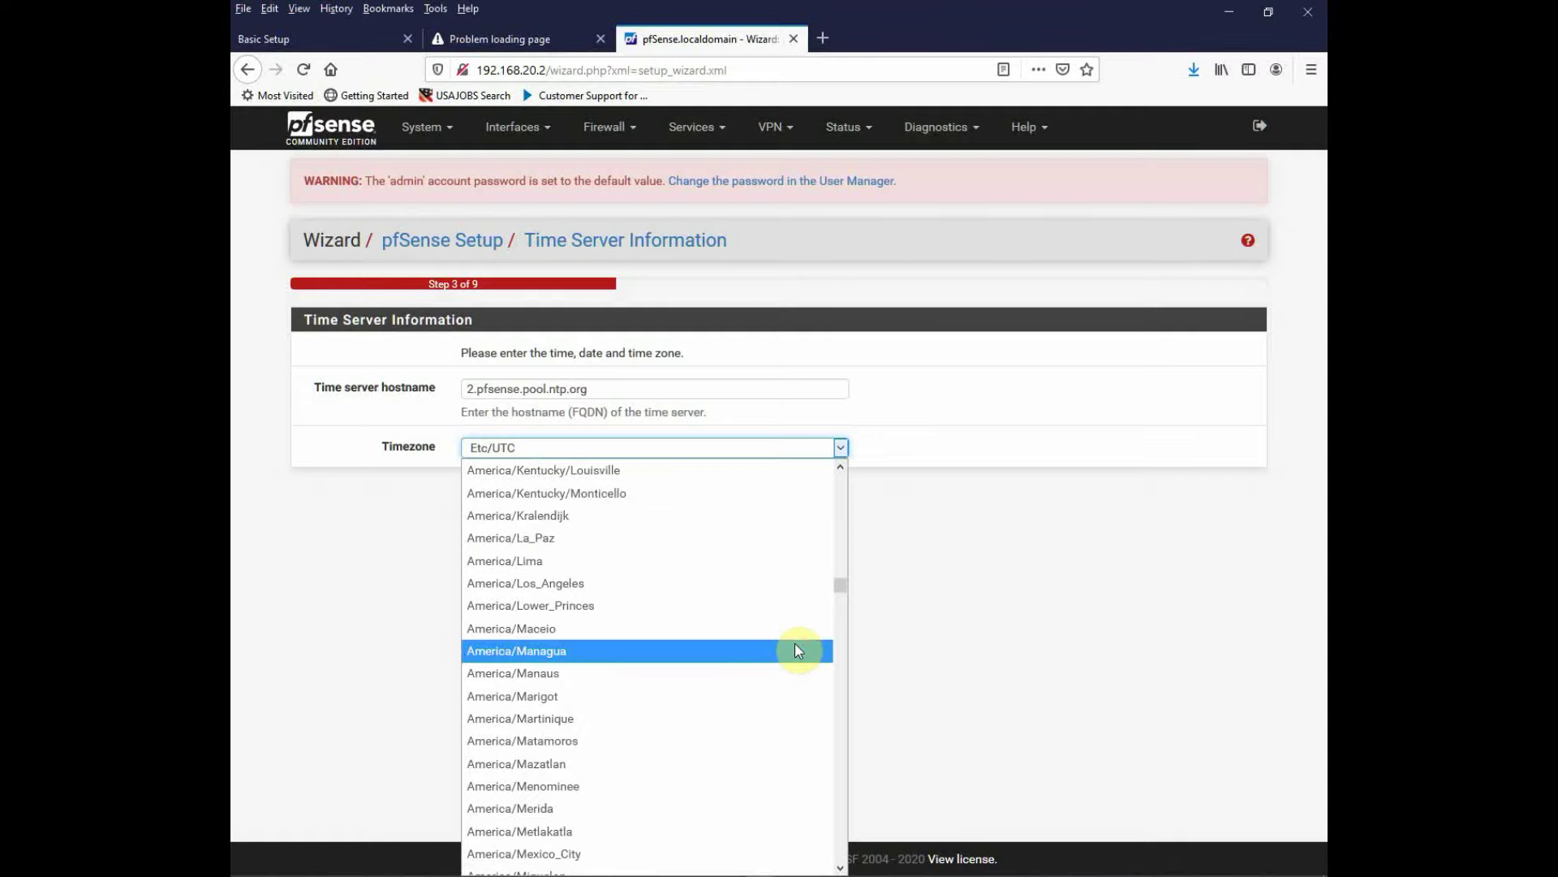
pyautogui.click(550, 591)
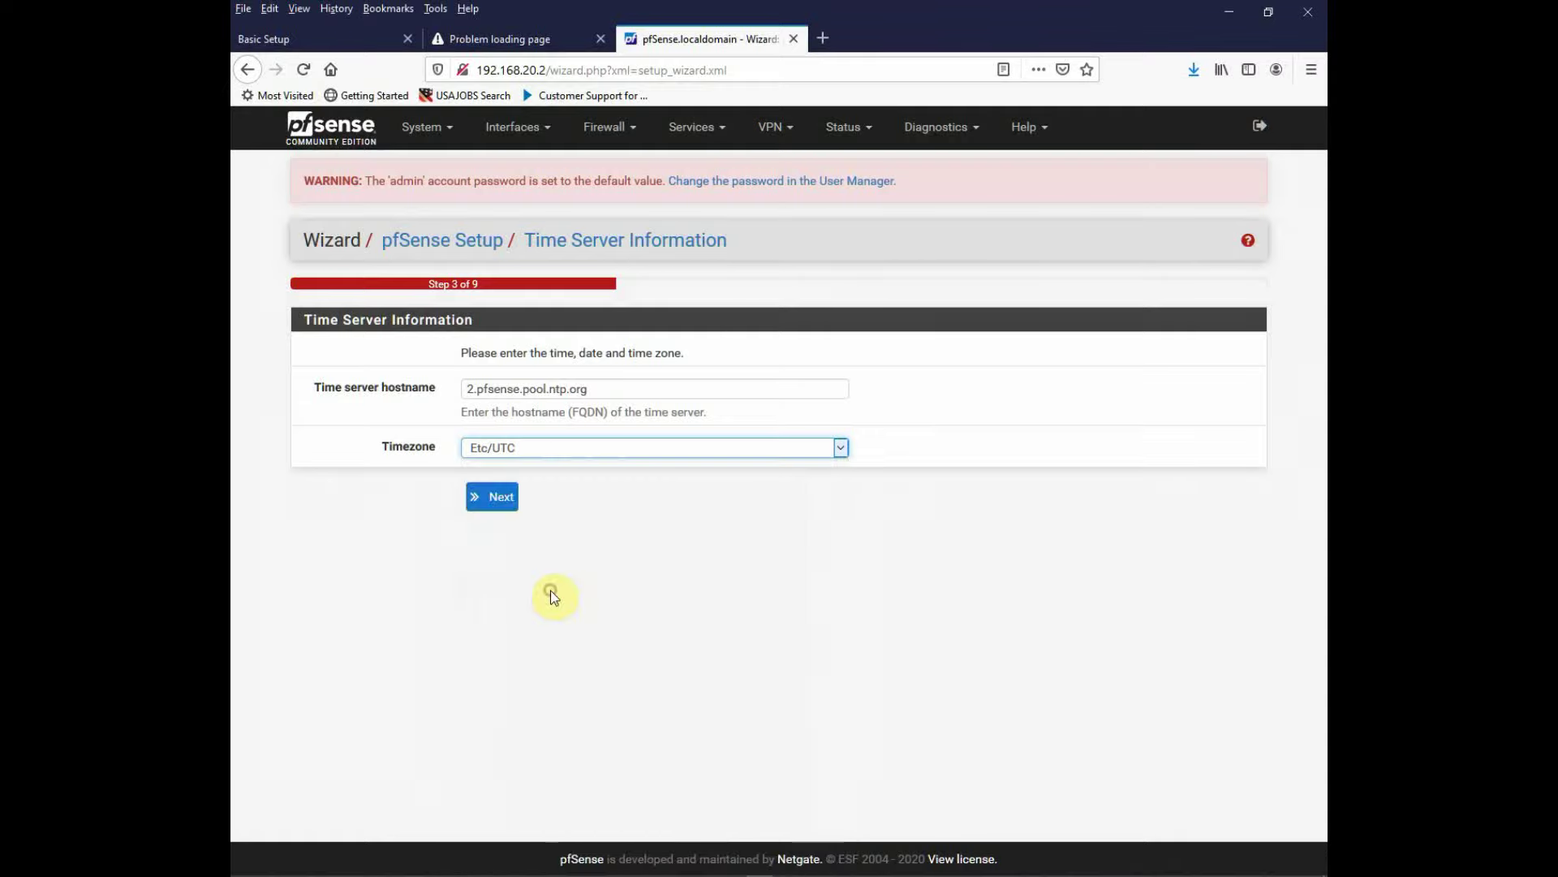
pyautogui.click(491, 497)
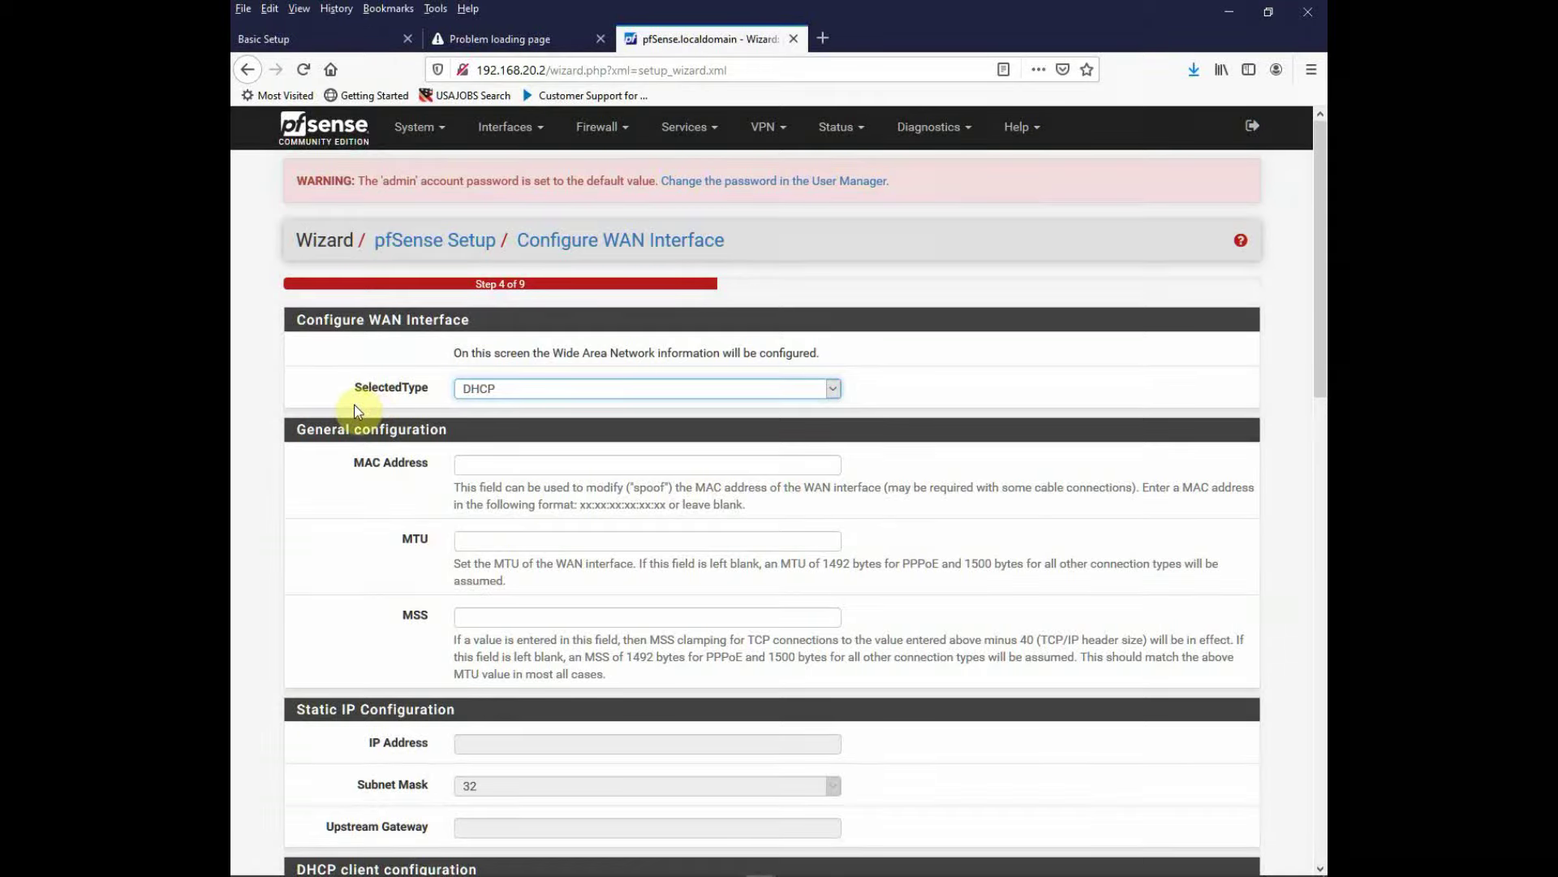
# Make the WAN Static with IP 192.168.1.21 and subnet mask 24, then continue
pyautogui.click(836, 398)
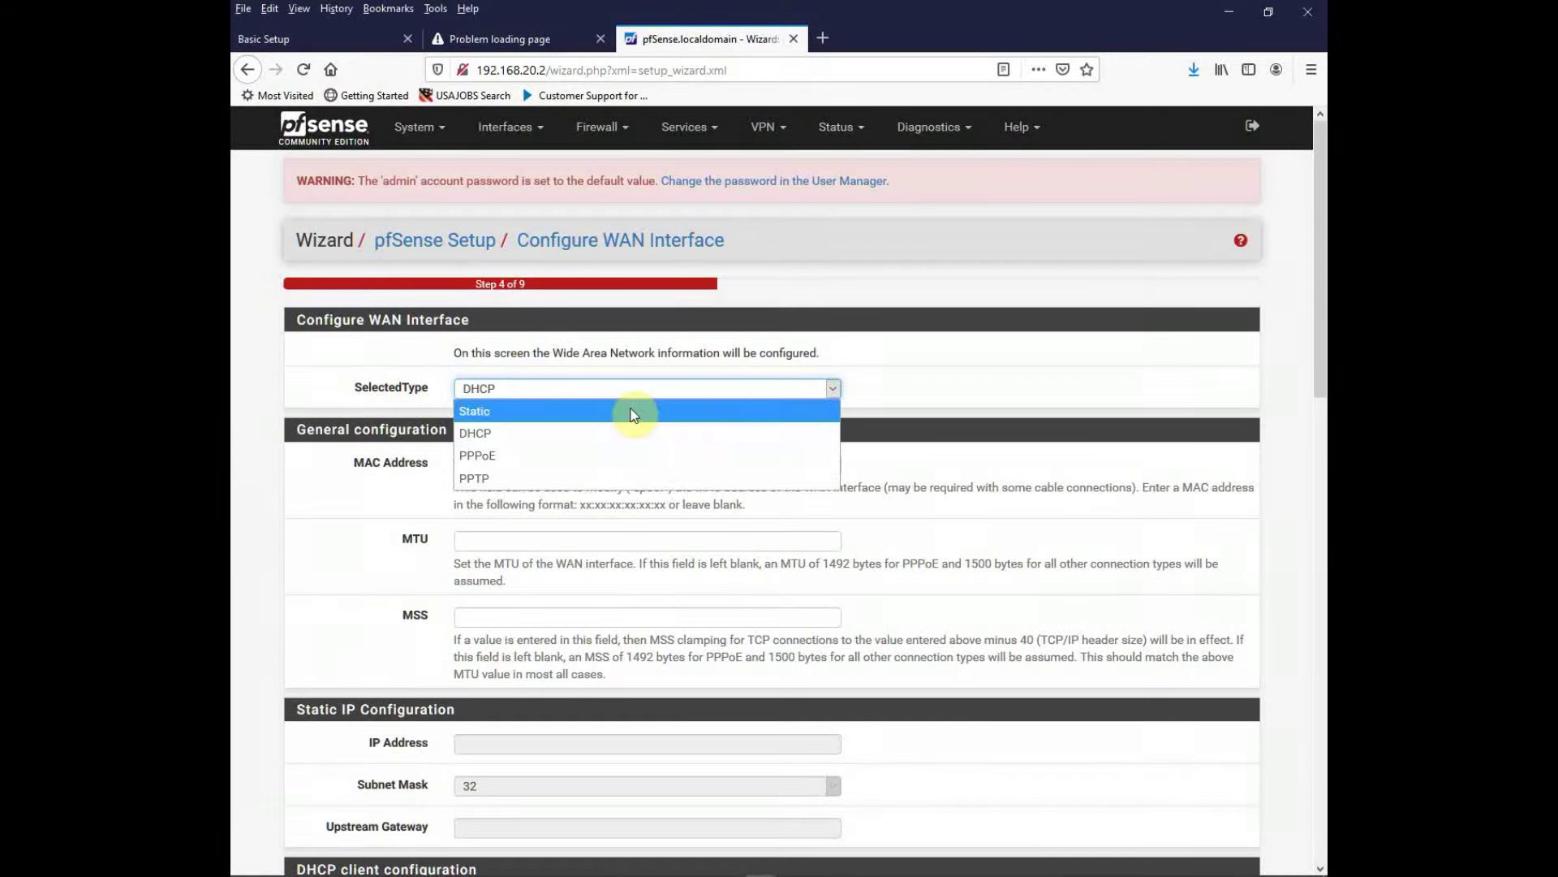
pyautogui.click(604, 412)
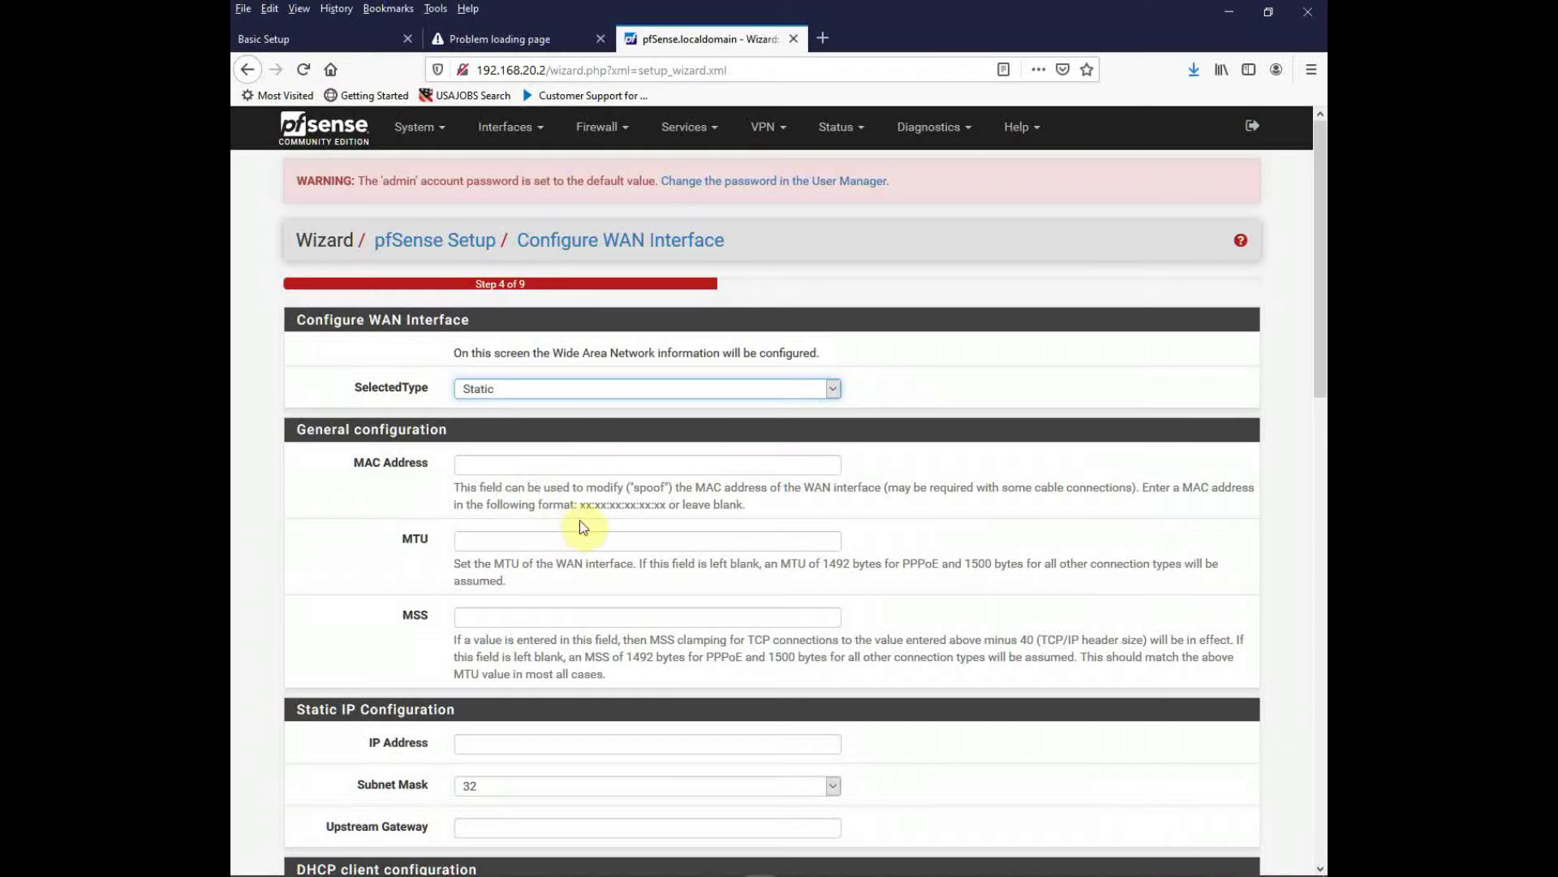
pyautogui.scroll(-2, 583, 519)
pyautogui.scroll(-1, 583, 519)
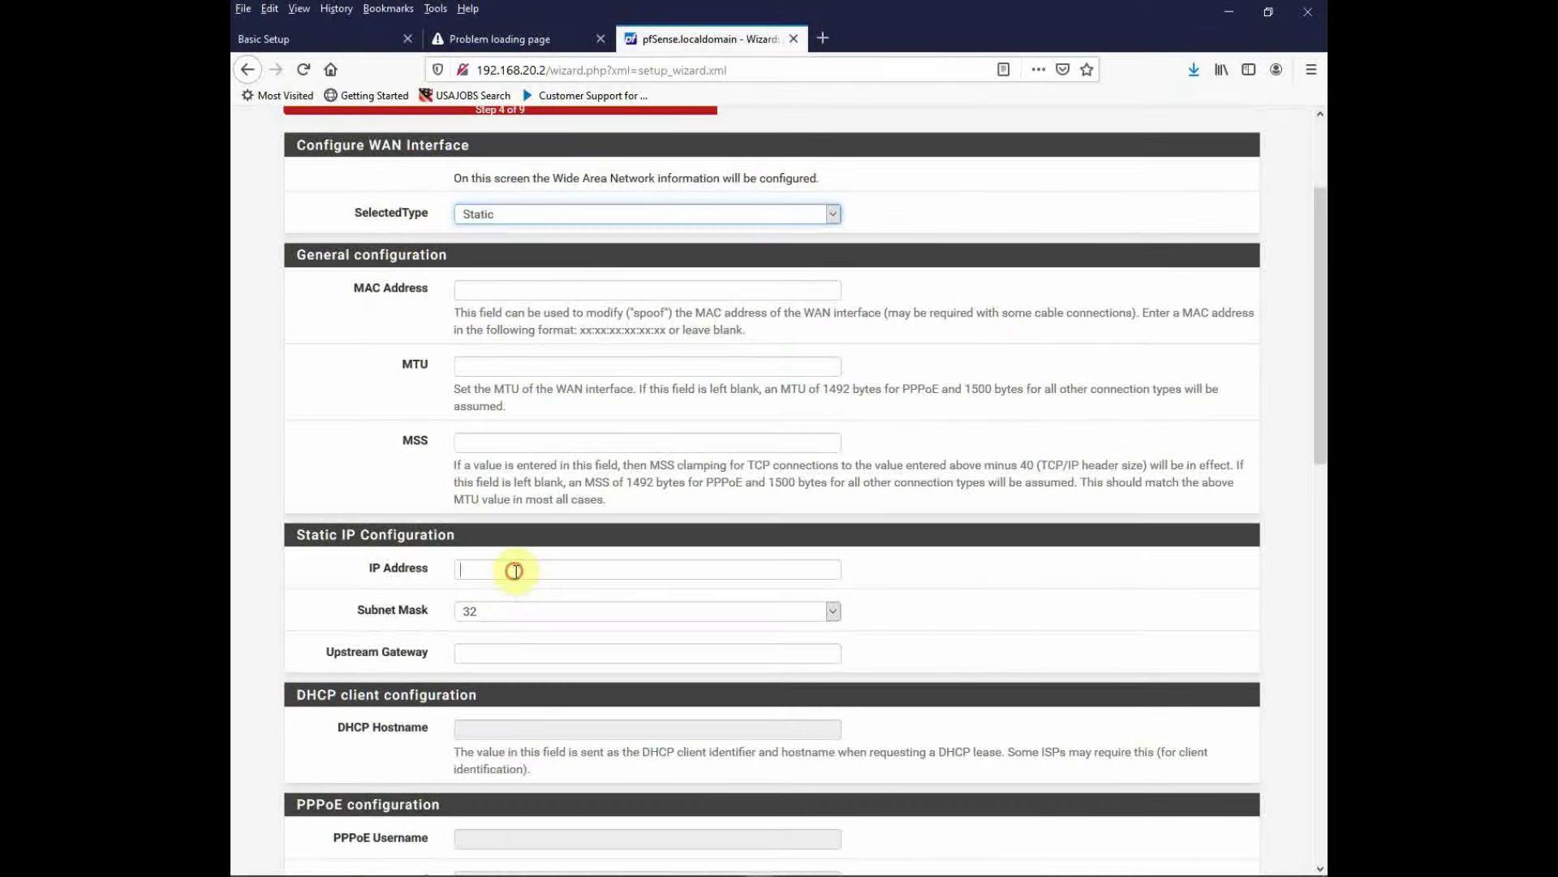
pyautogui.click(516, 568)
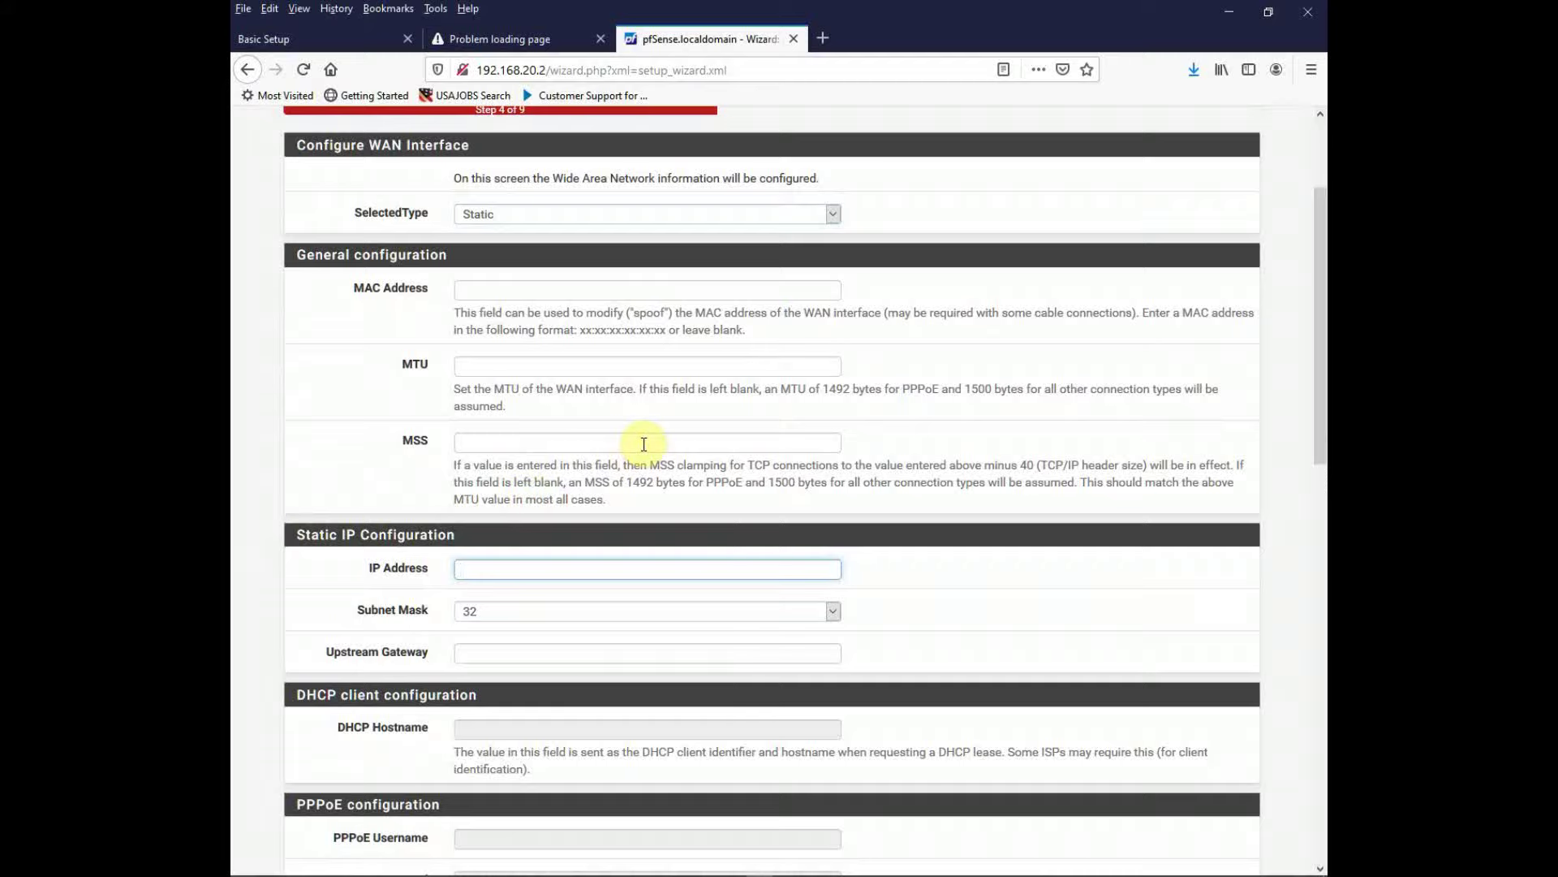
pyautogui.write('192.168.1.21')
pyautogui.press('Tab')
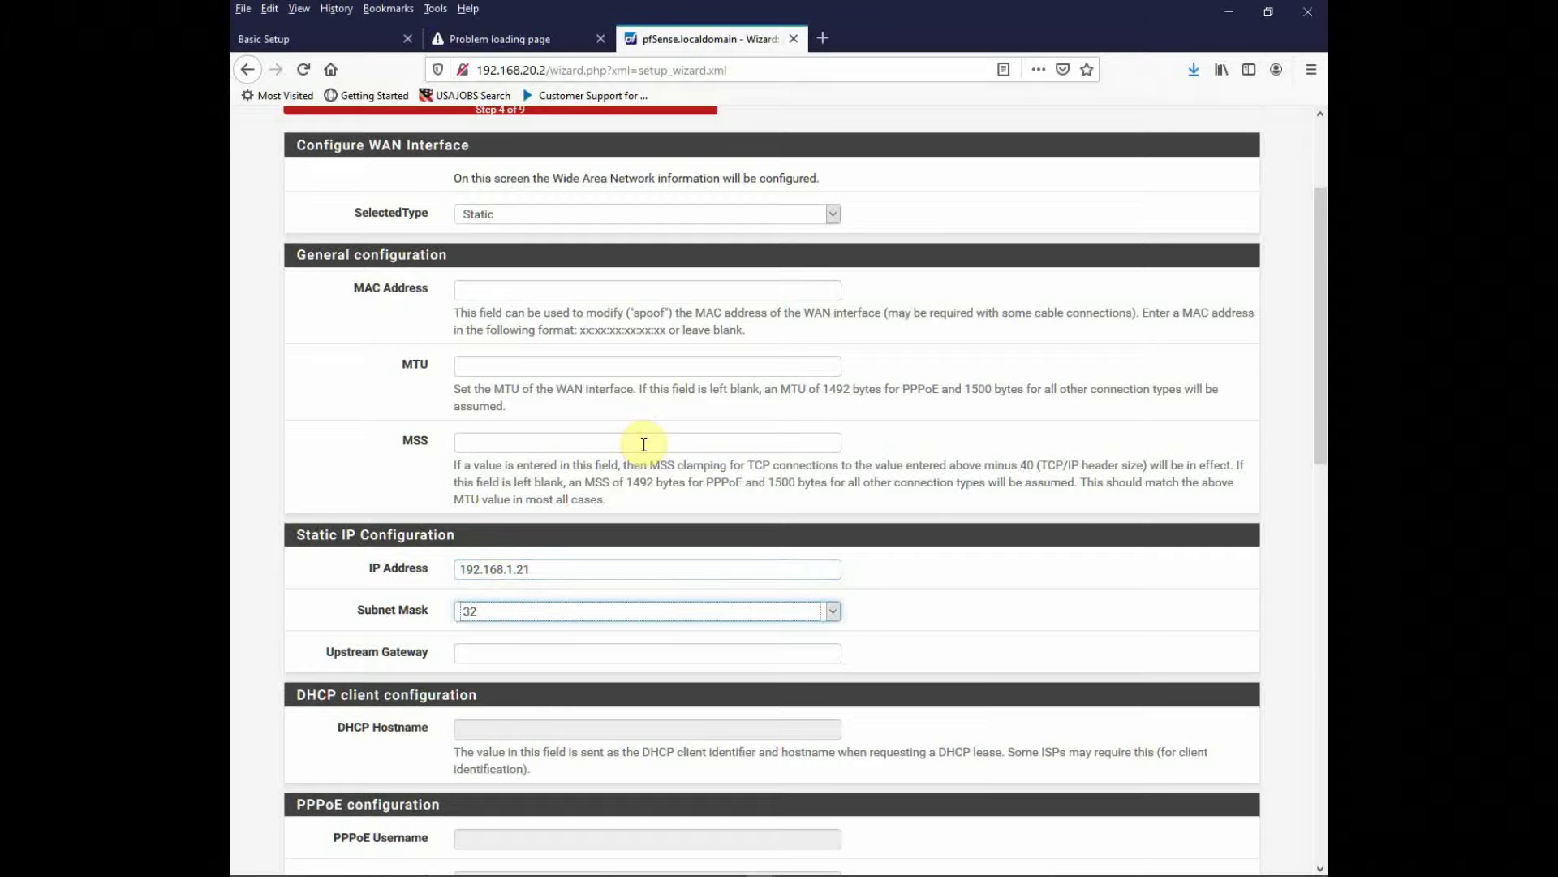
pyautogui.click(831, 617)
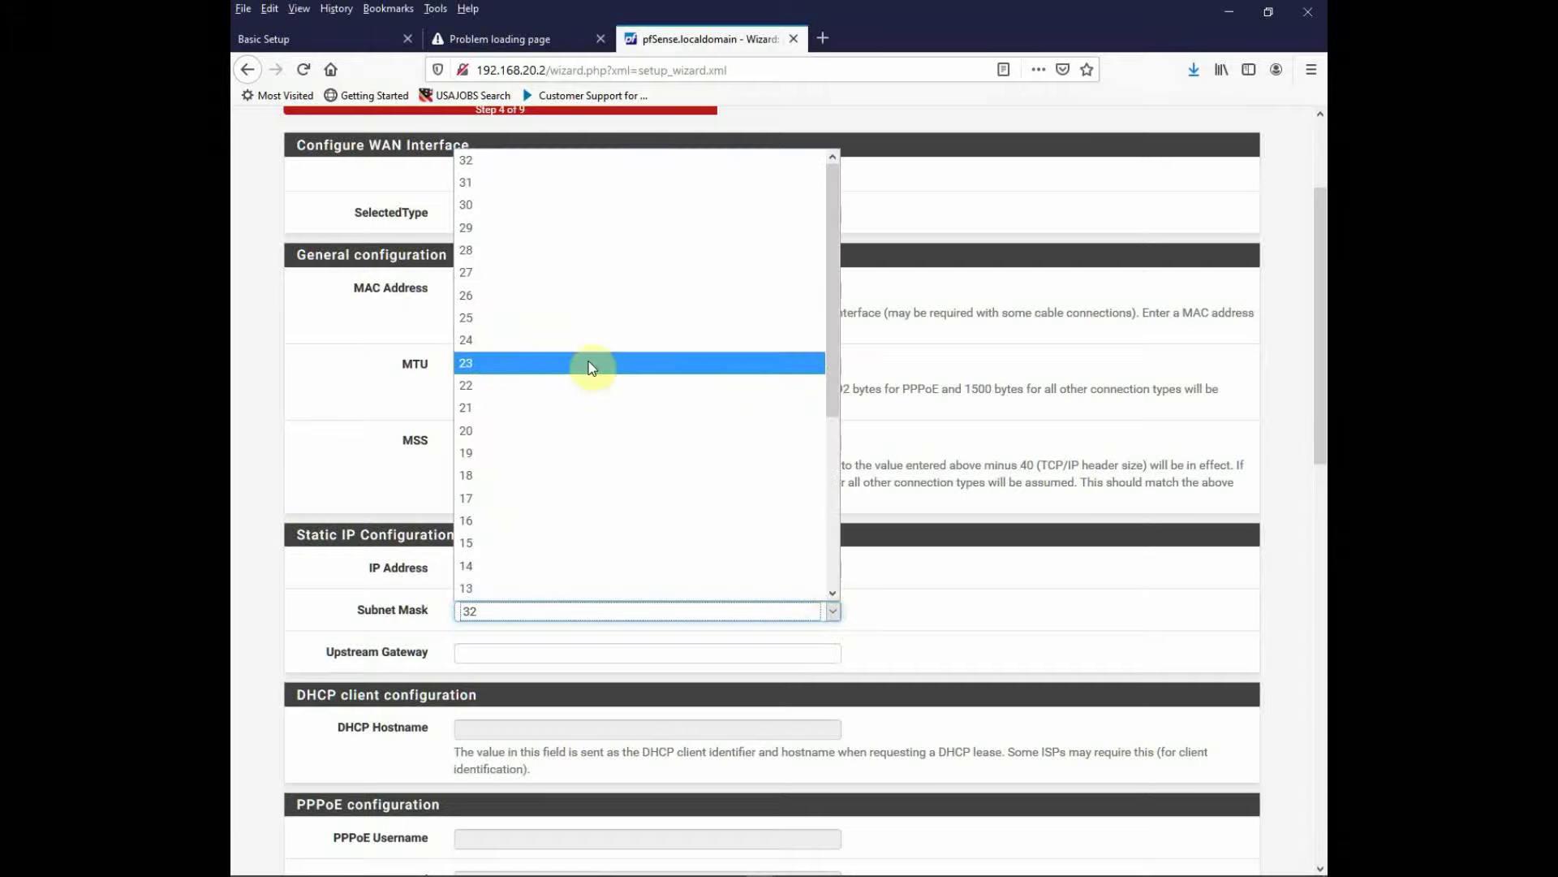
pyautogui.click(573, 341)
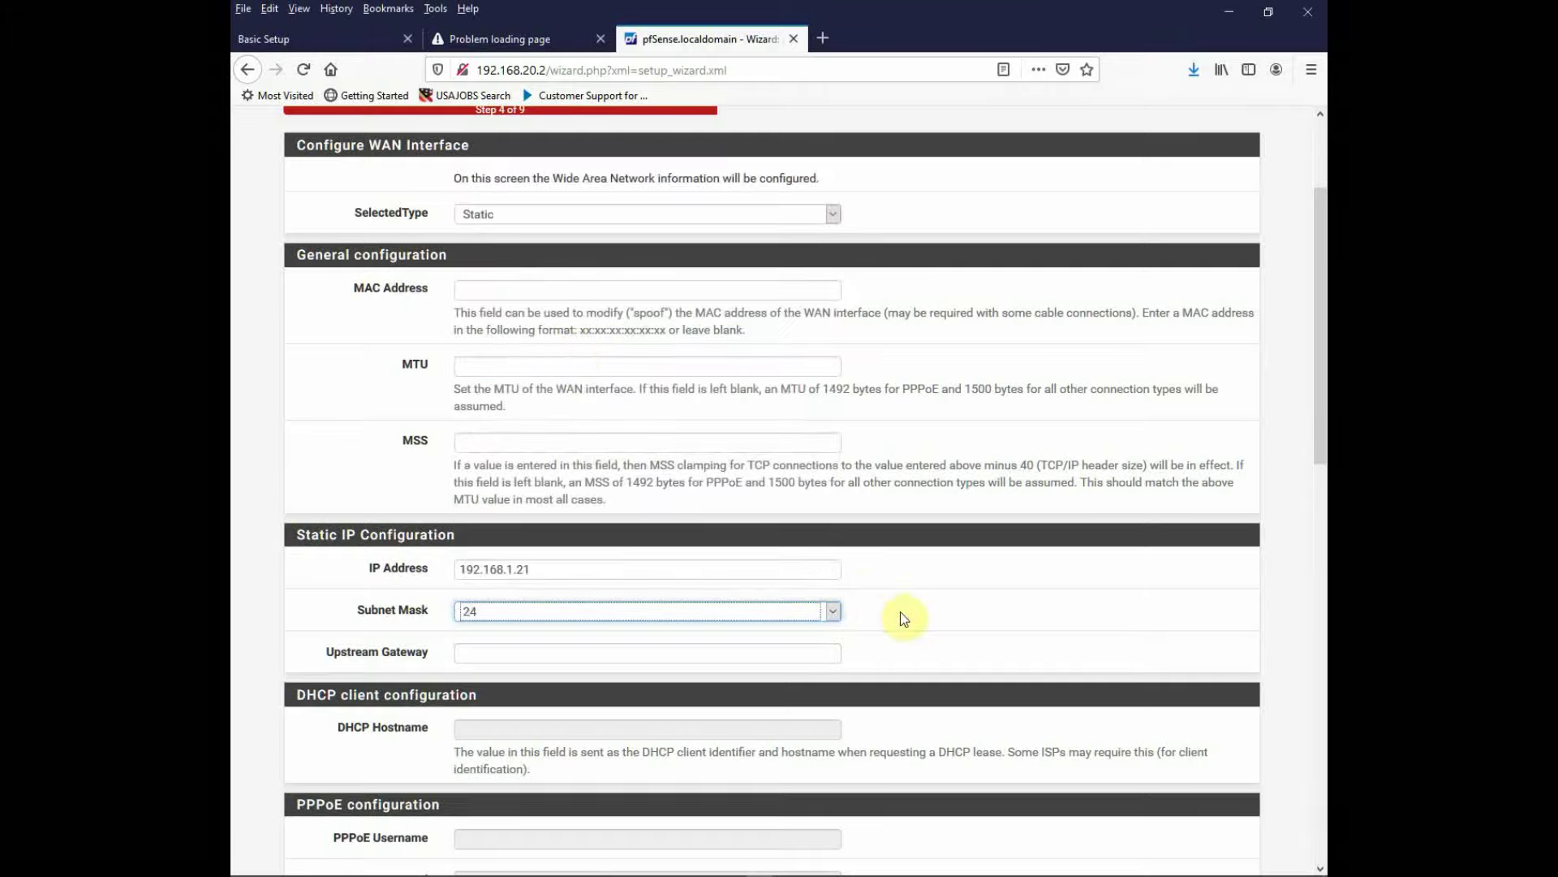
pyautogui.scroll(-2, 900, 611)
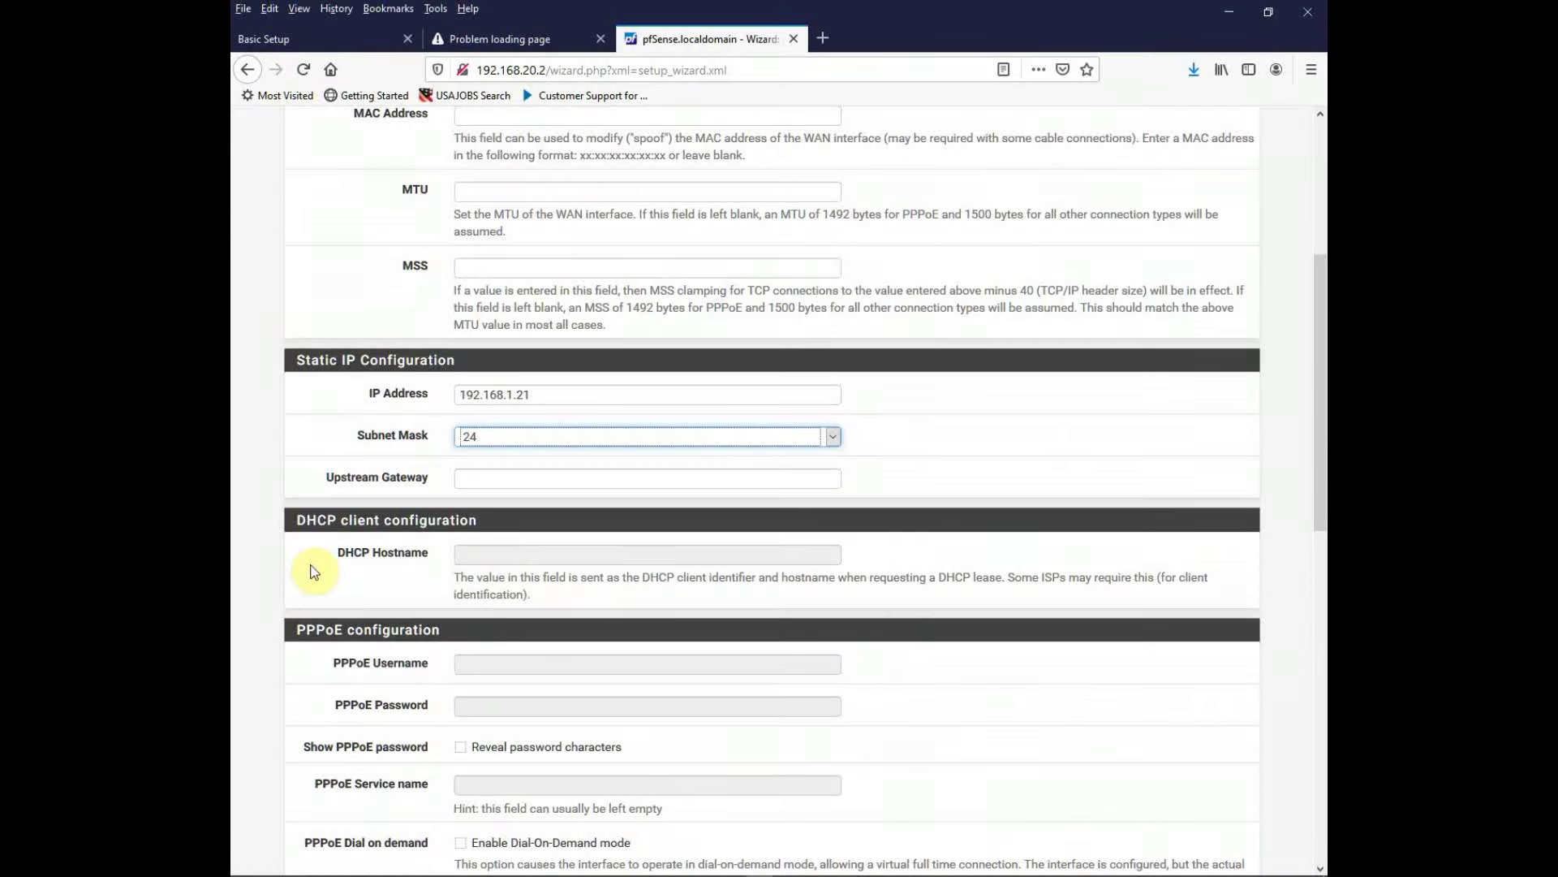
pyautogui.scroll(-10, 314, 571)
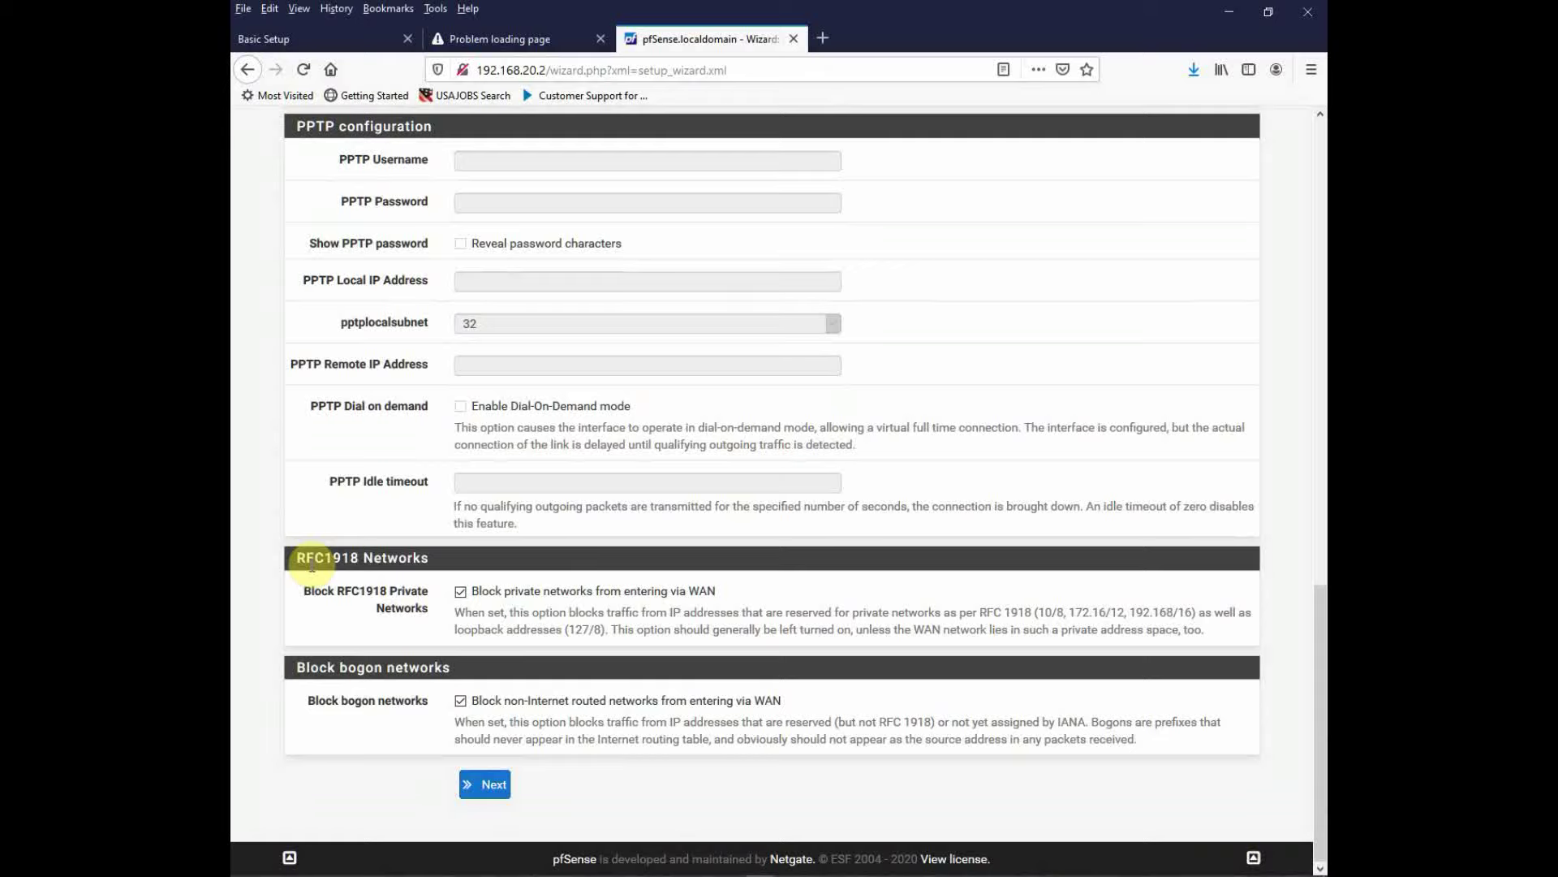
pyautogui.click(496, 793)
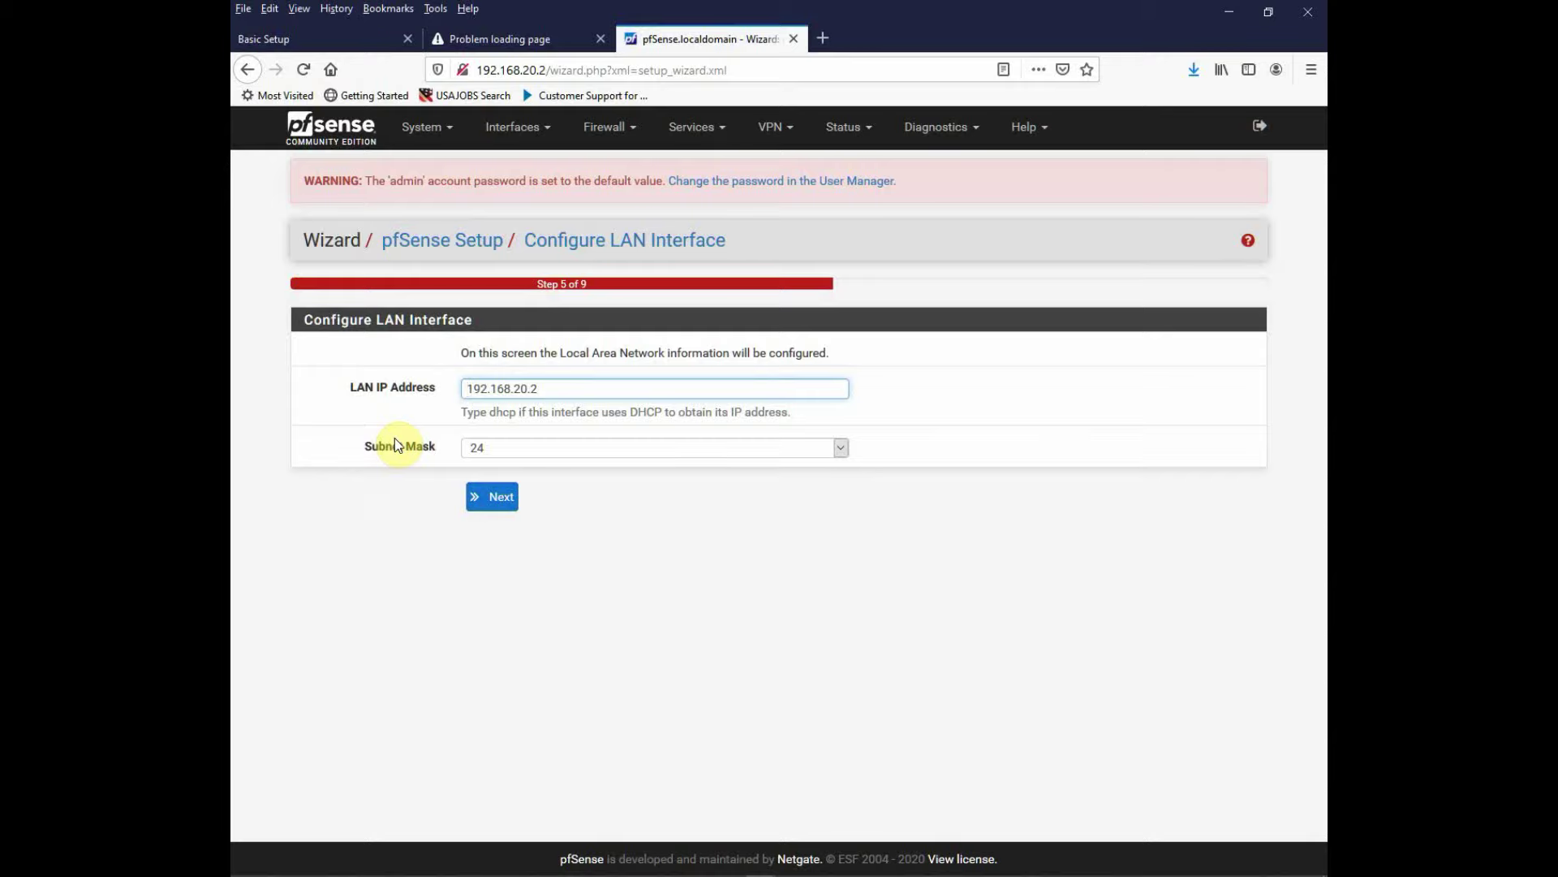
# Accept the LAN settings and enter the new admin WebGUI password in both password fields
pyautogui.click(500, 501)
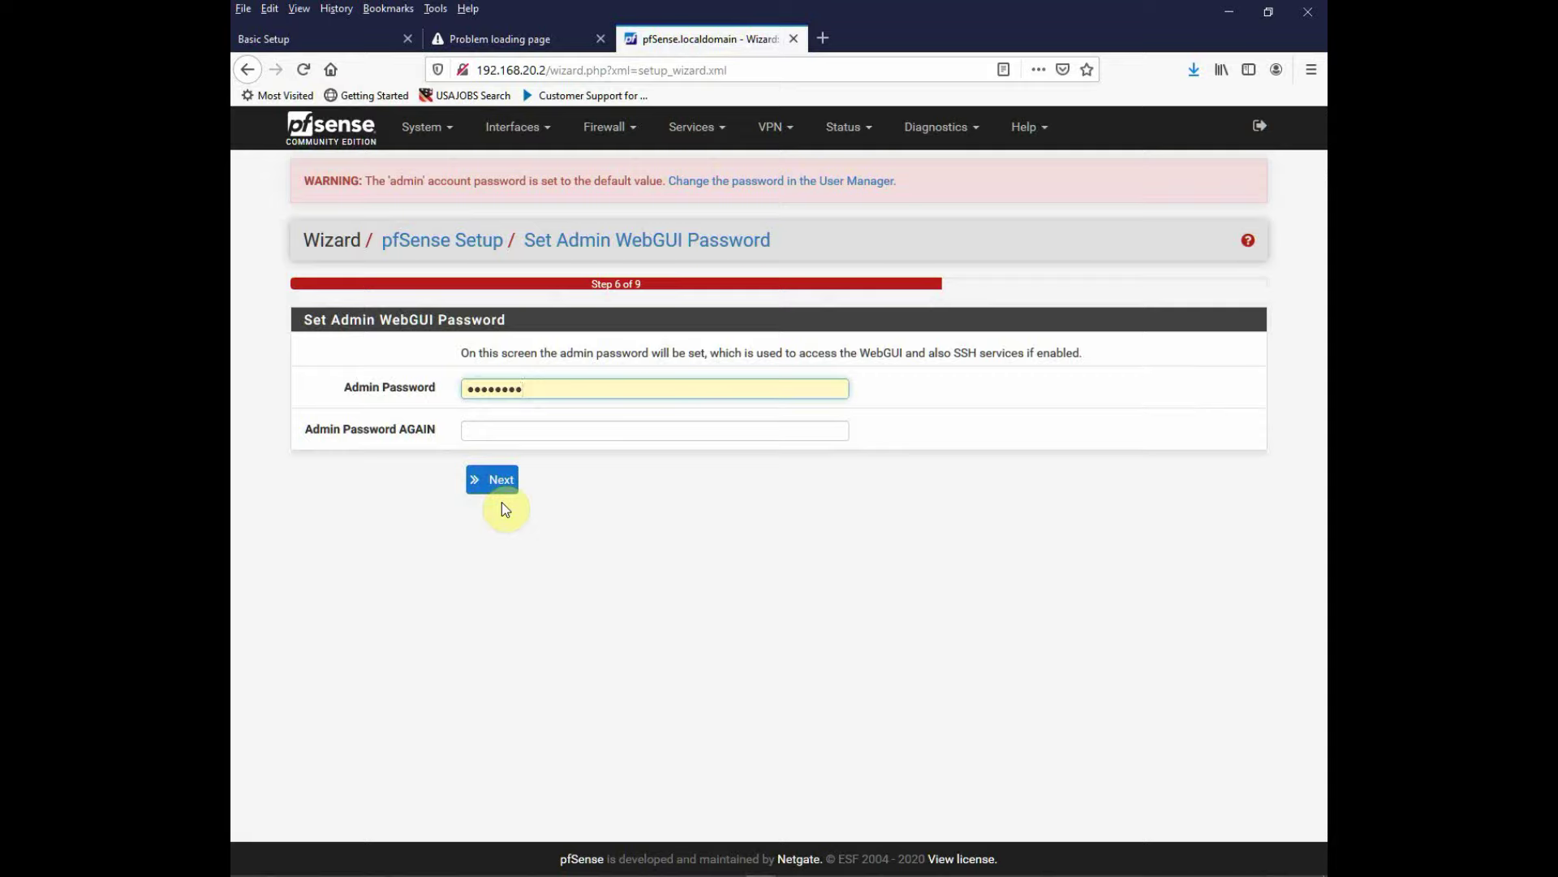
pyautogui.press('BackSpace')
pyautogui.press('BackSpace')
pyautogui.press('BackSpace')
pyautogui.press('BackSpace')
pyautogui.press('BackSpace')
pyautogui.press('BackSpace')
pyautogui.press('BackSpace')
pyautogui.press('BackSpace')
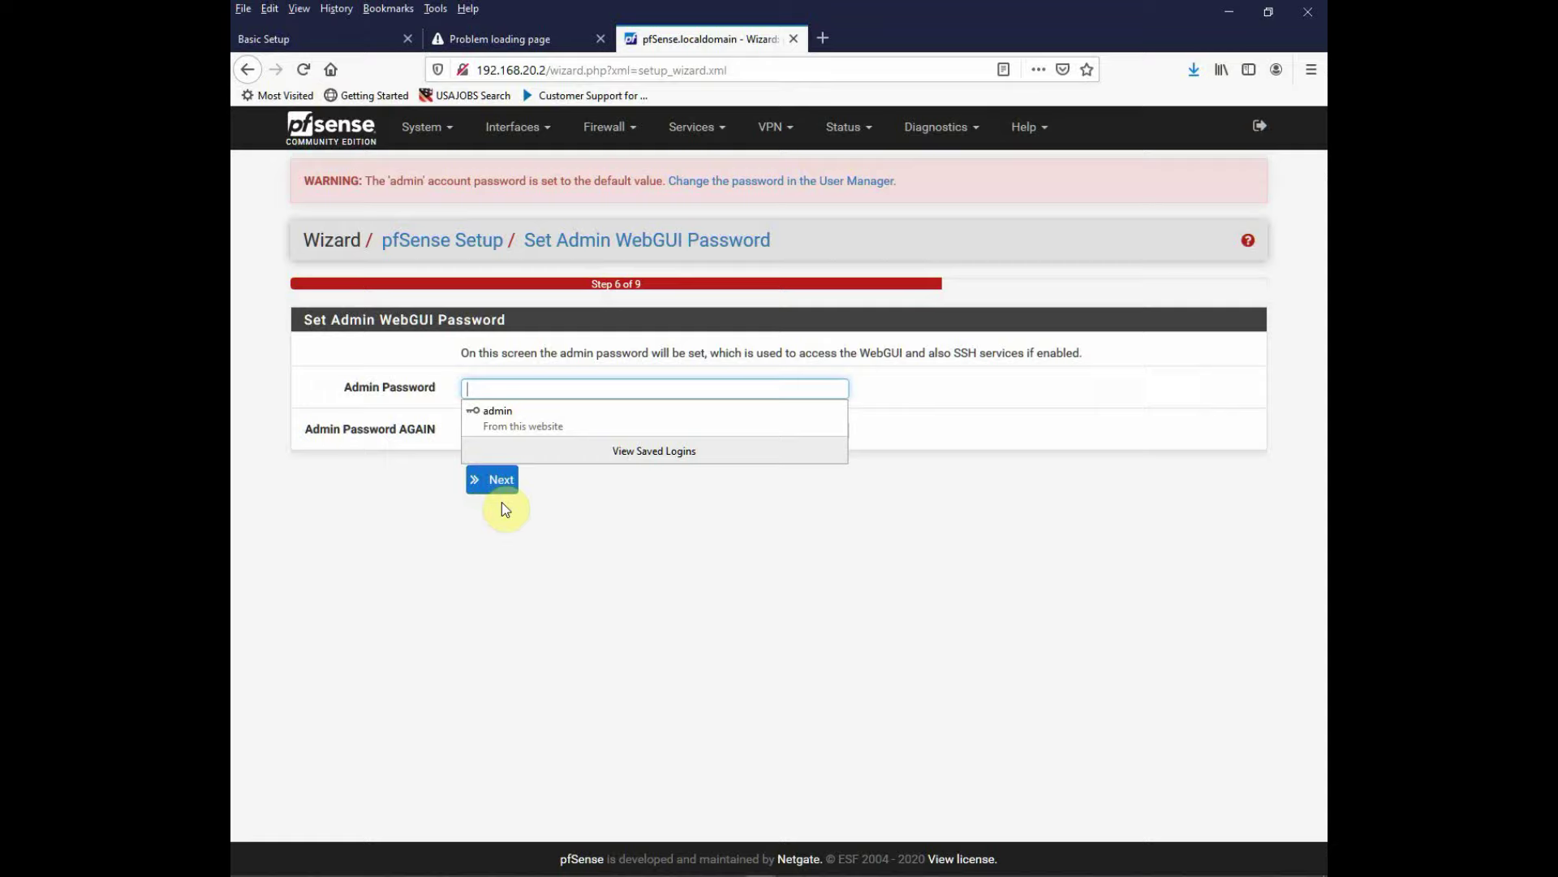
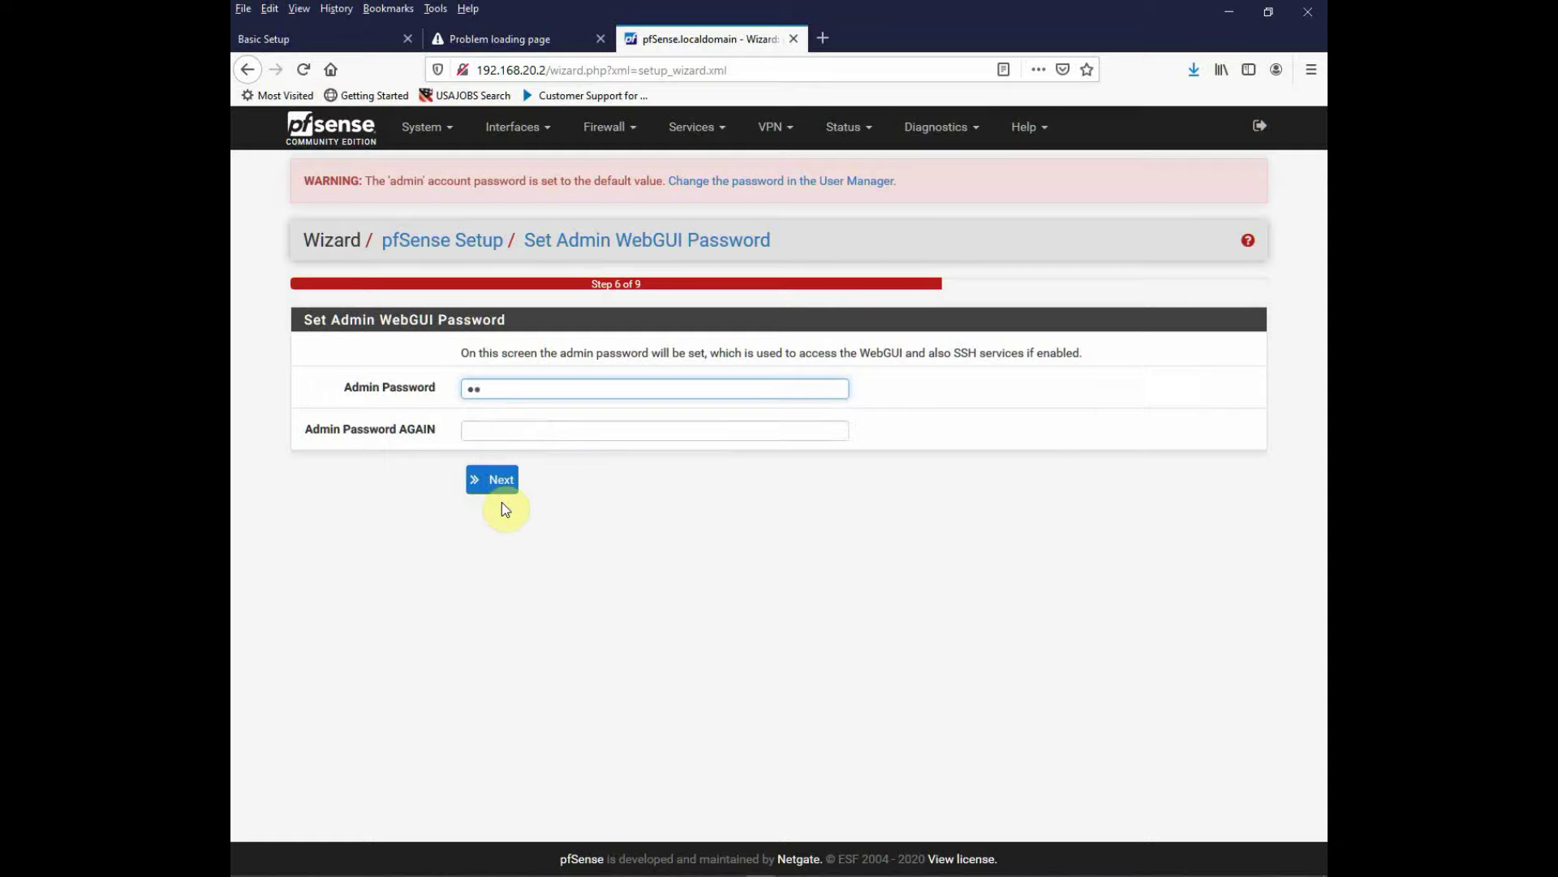
pyautogui.press('Tab')
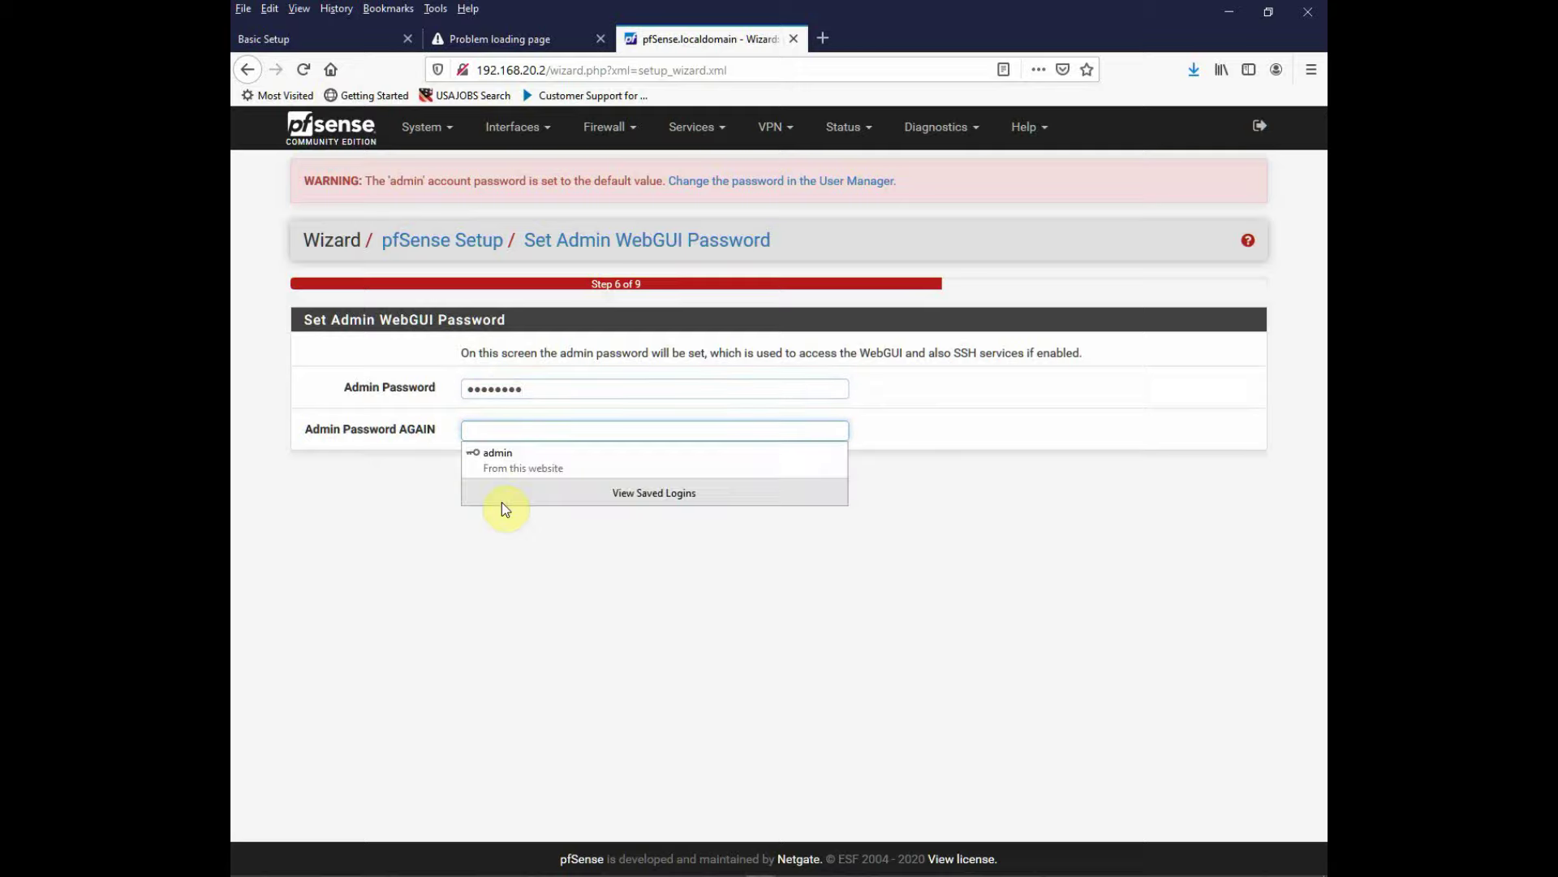
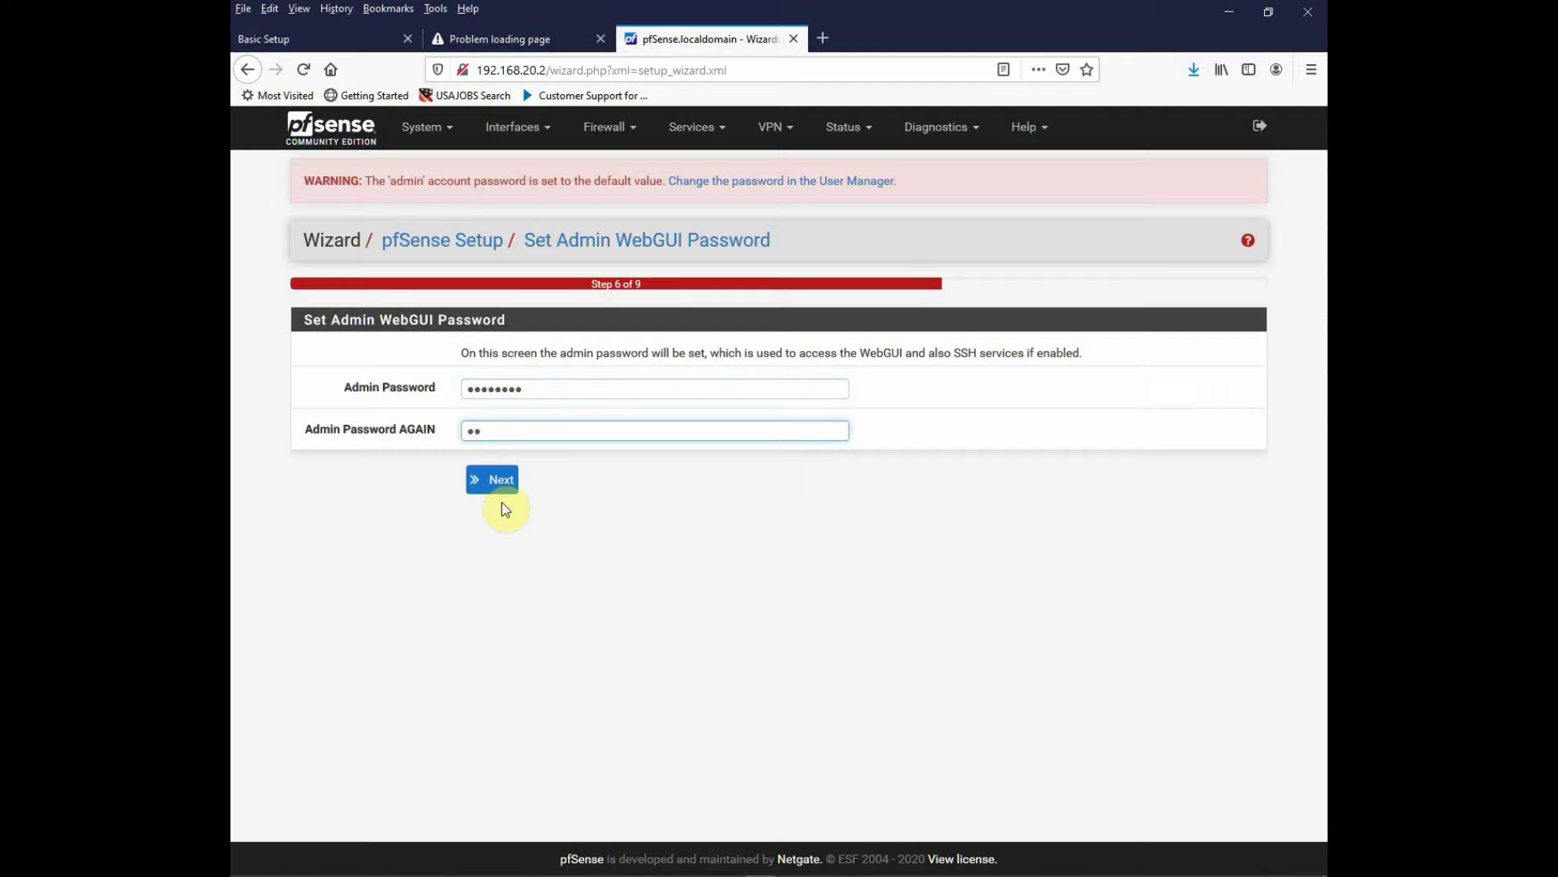
# Reload pfSense with the wizard settings, check for updates, and finish the wizard
pyautogui.click(501, 480)
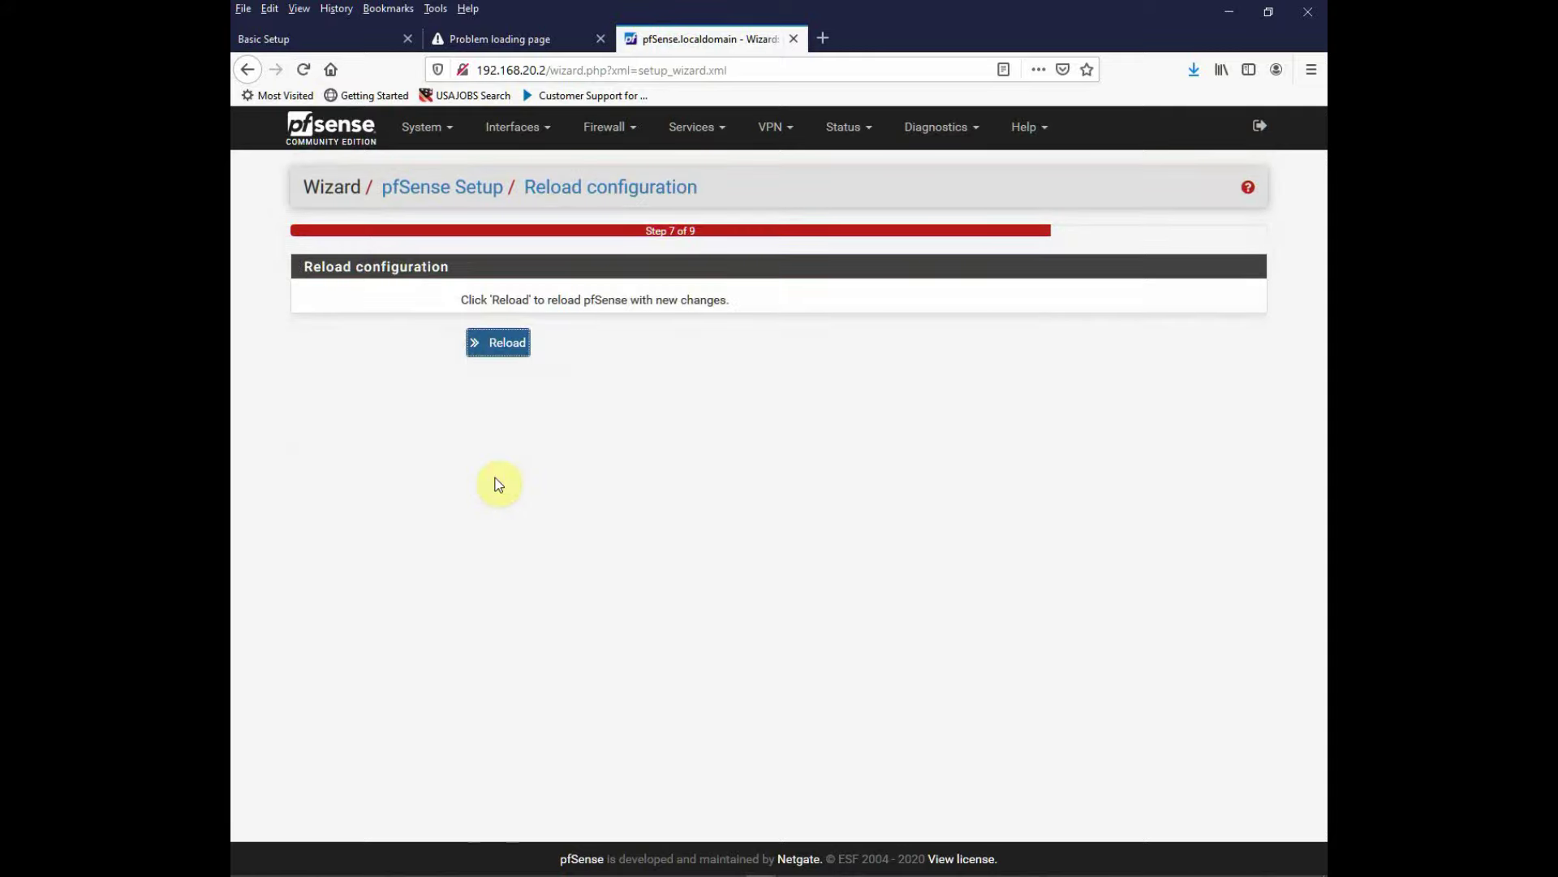
pyautogui.click(503, 346)
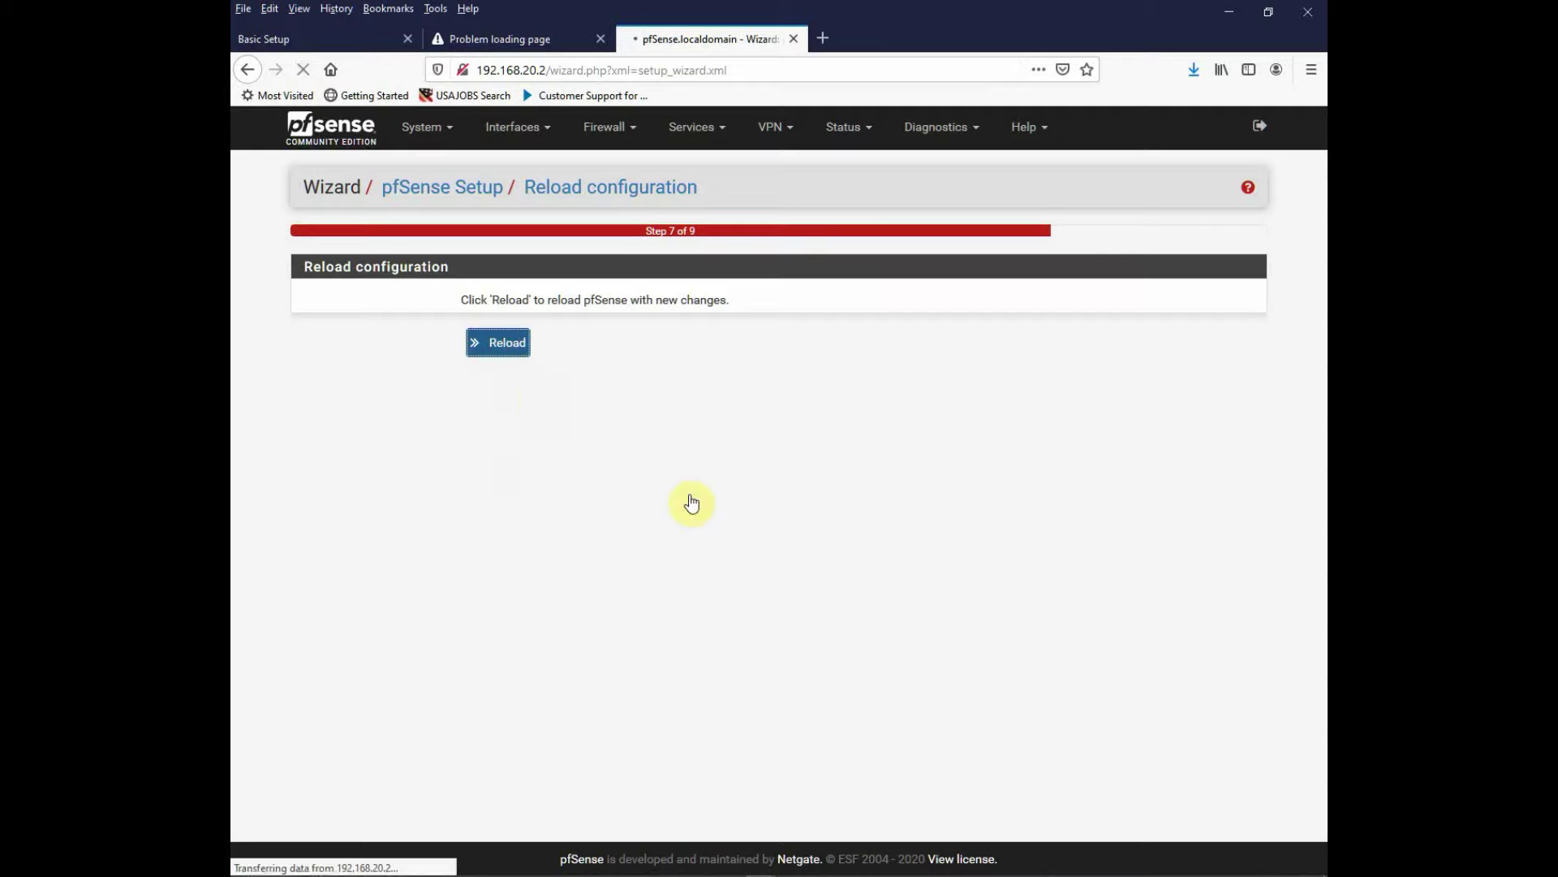
pyautogui.moveTo(1297, 873)
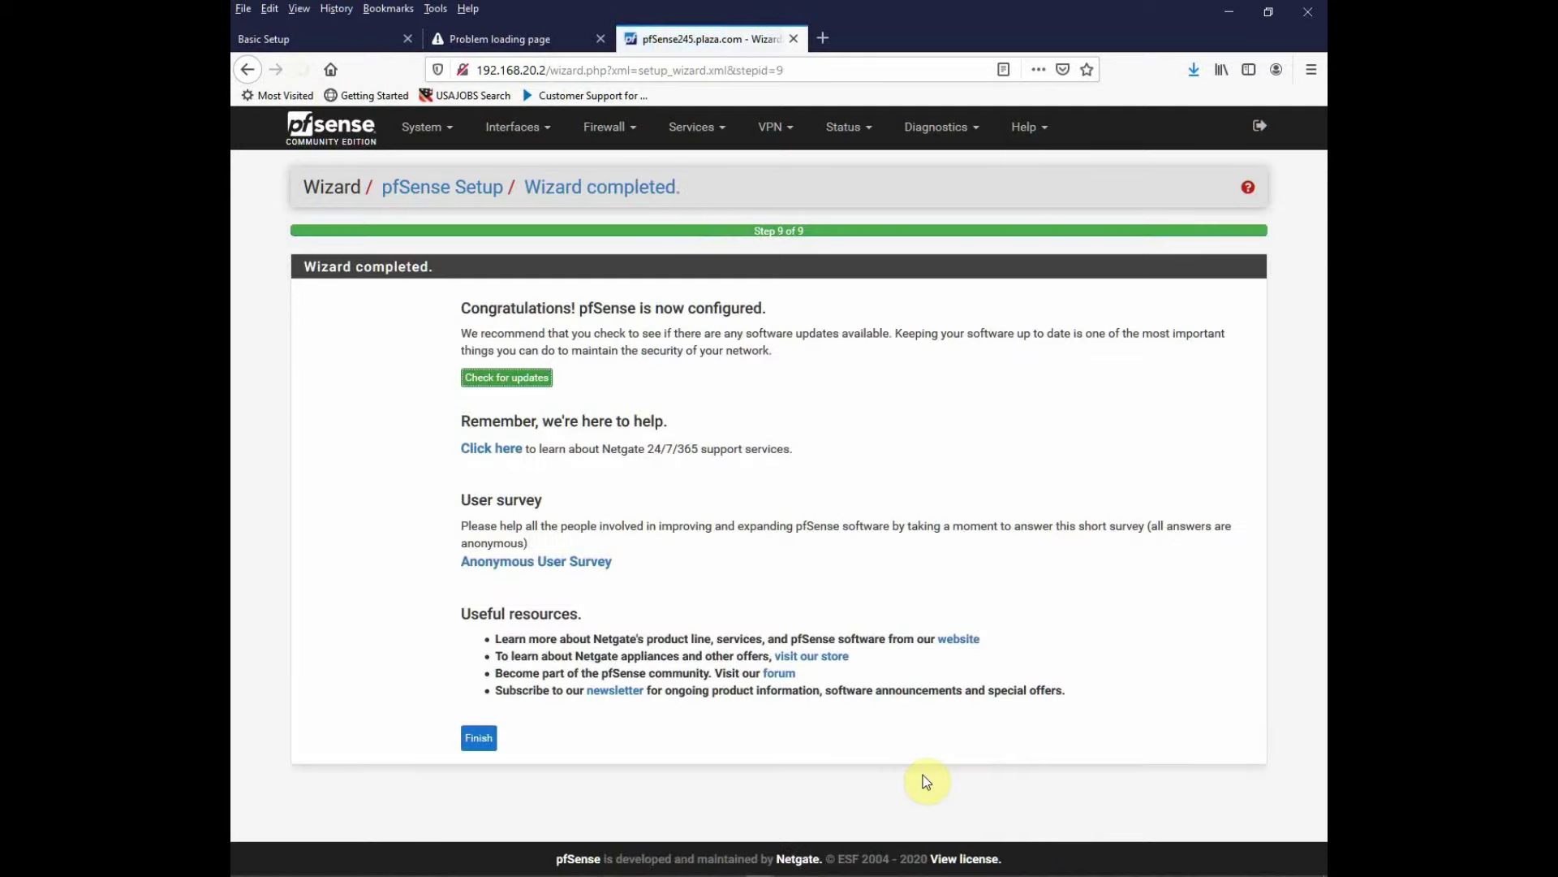
pyautogui.click(519, 386)
pyautogui.click(479, 741)
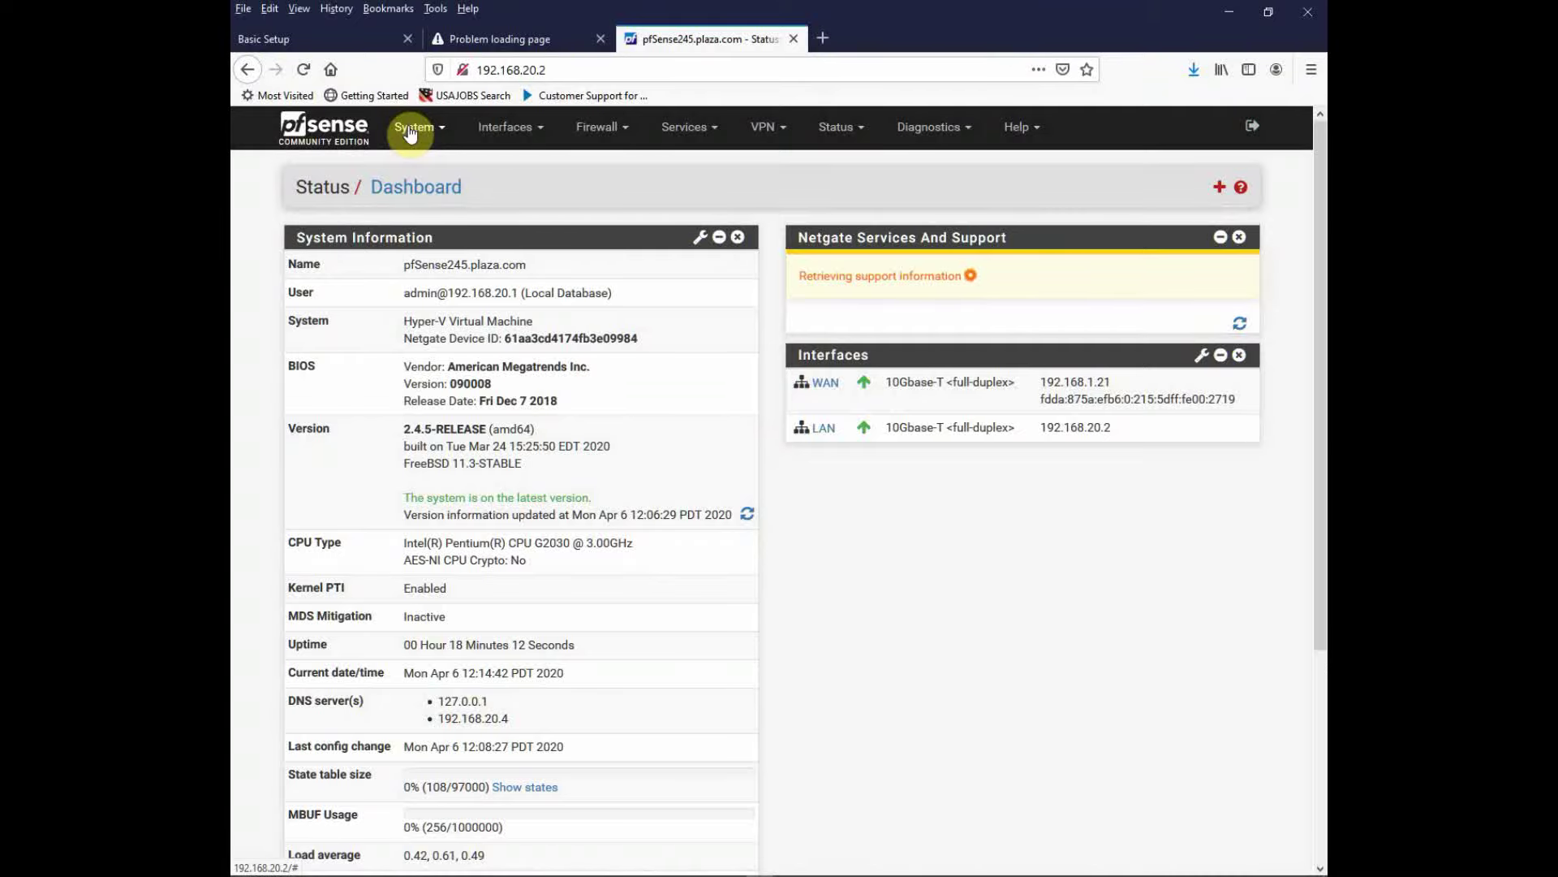
# Go to System > Routing > Gateways and start a new gateway
pyautogui.click(410, 133)
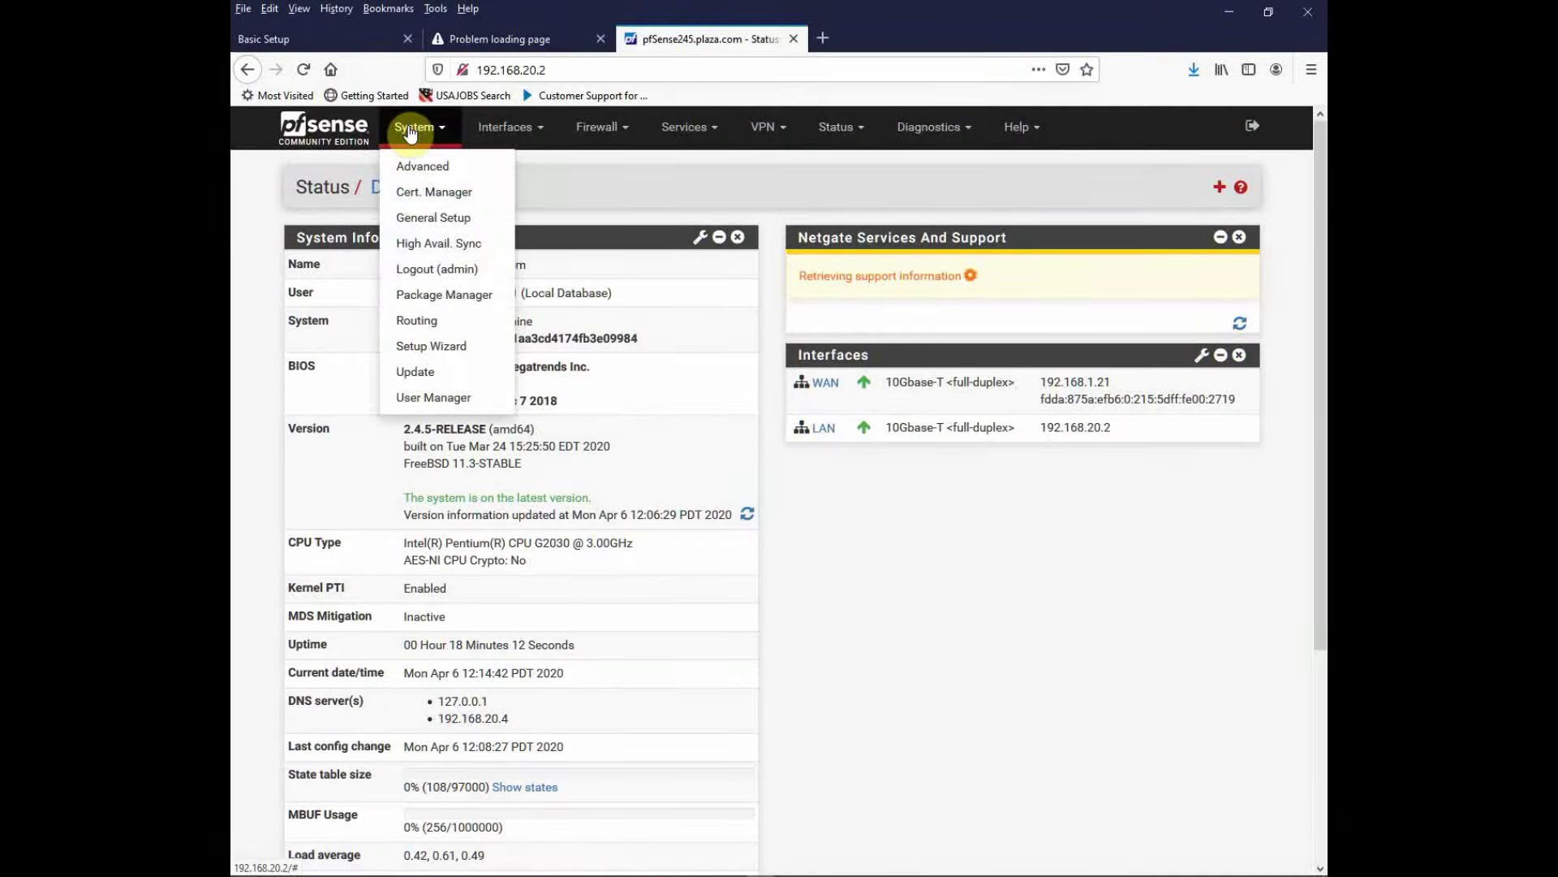
pyautogui.click(412, 319)
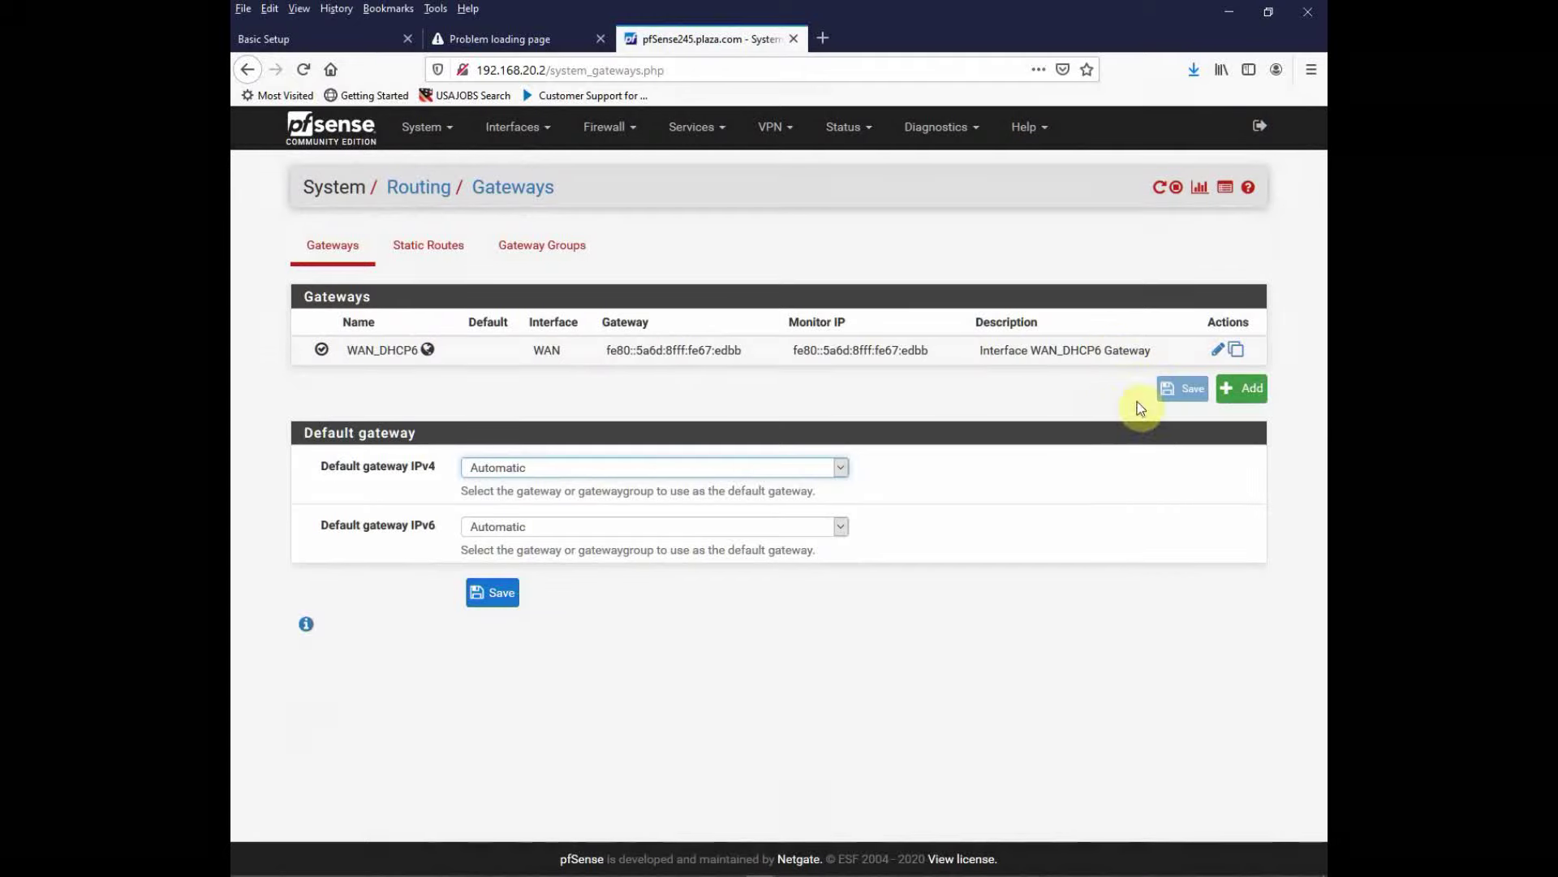
pyautogui.click(1249, 398)
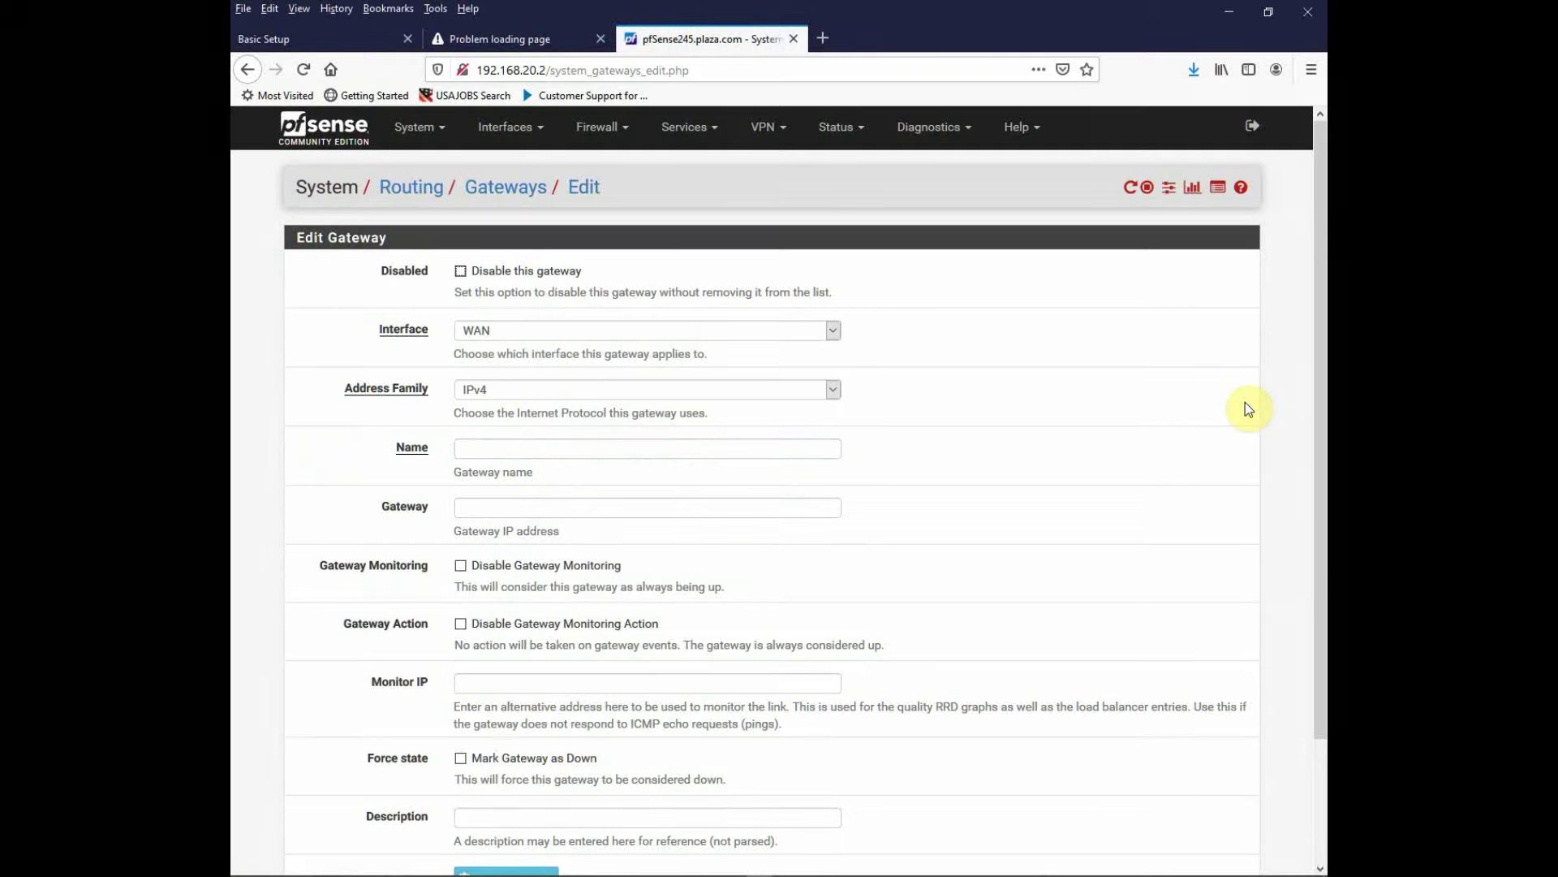
# Enter gateway name 'Internet Gateway' and gateway address 192.168.1.1
pyautogui.click(630, 440)
pyautogui.write('In')
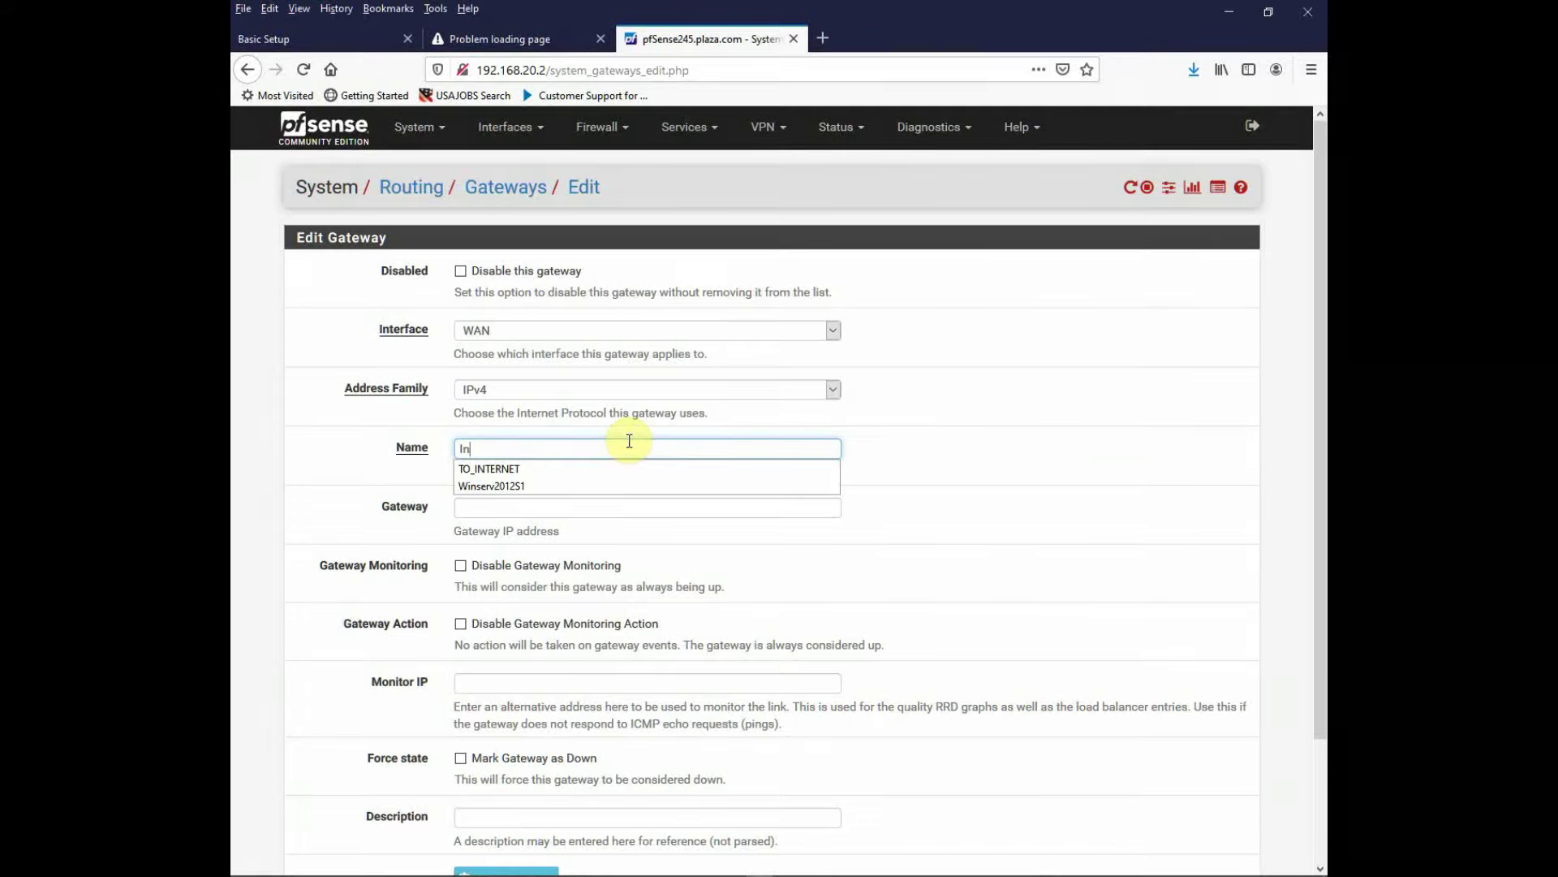
pyautogui.write('ternet Ga')
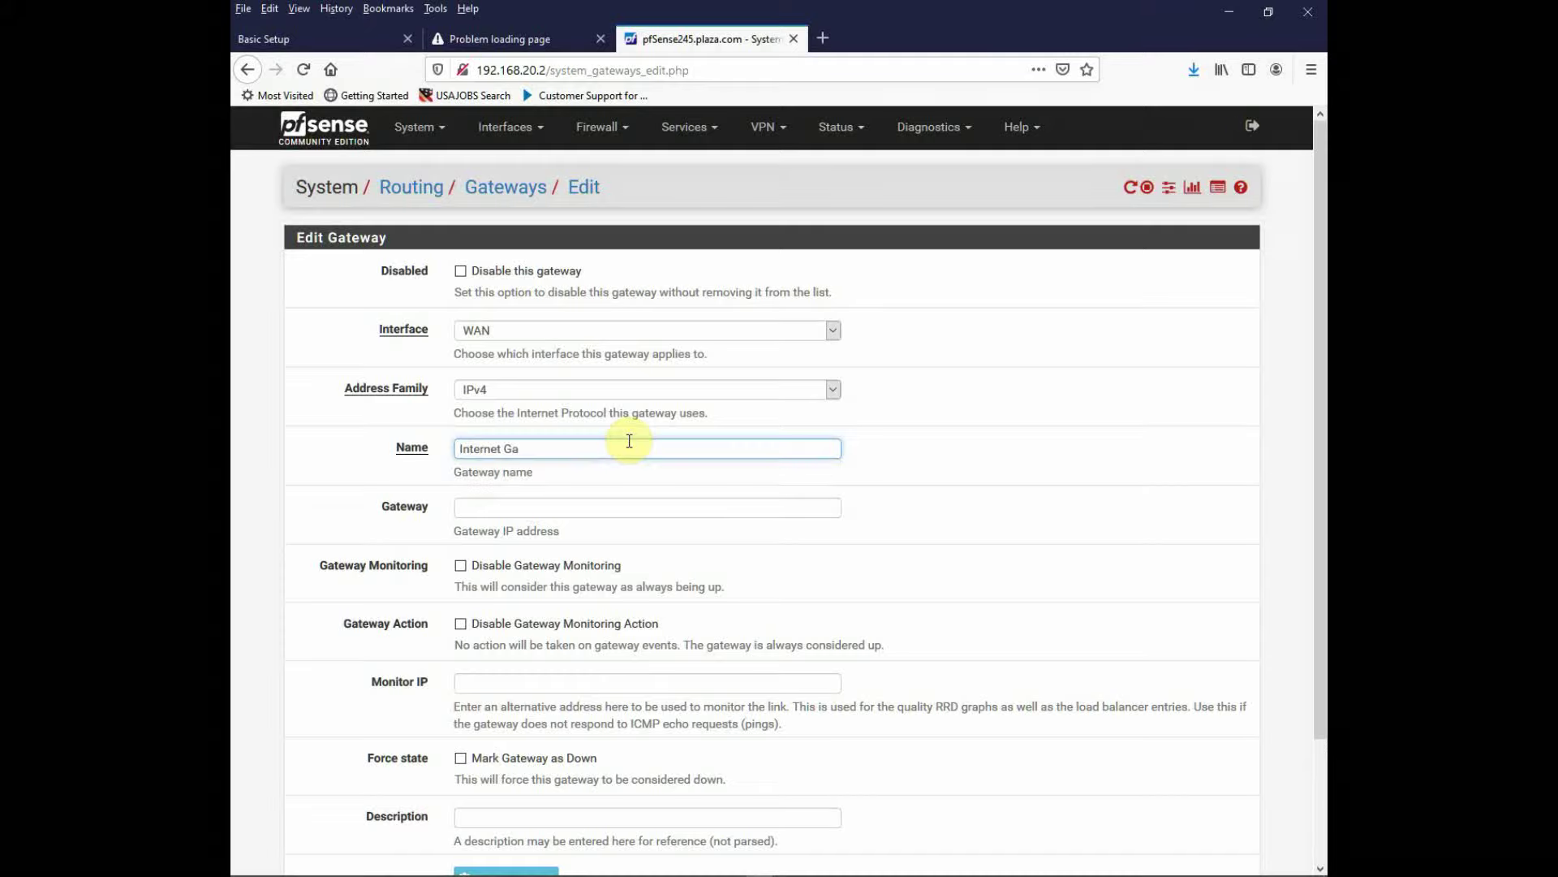
pyautogui.write('teway')
pyautogui.click(643, 515)
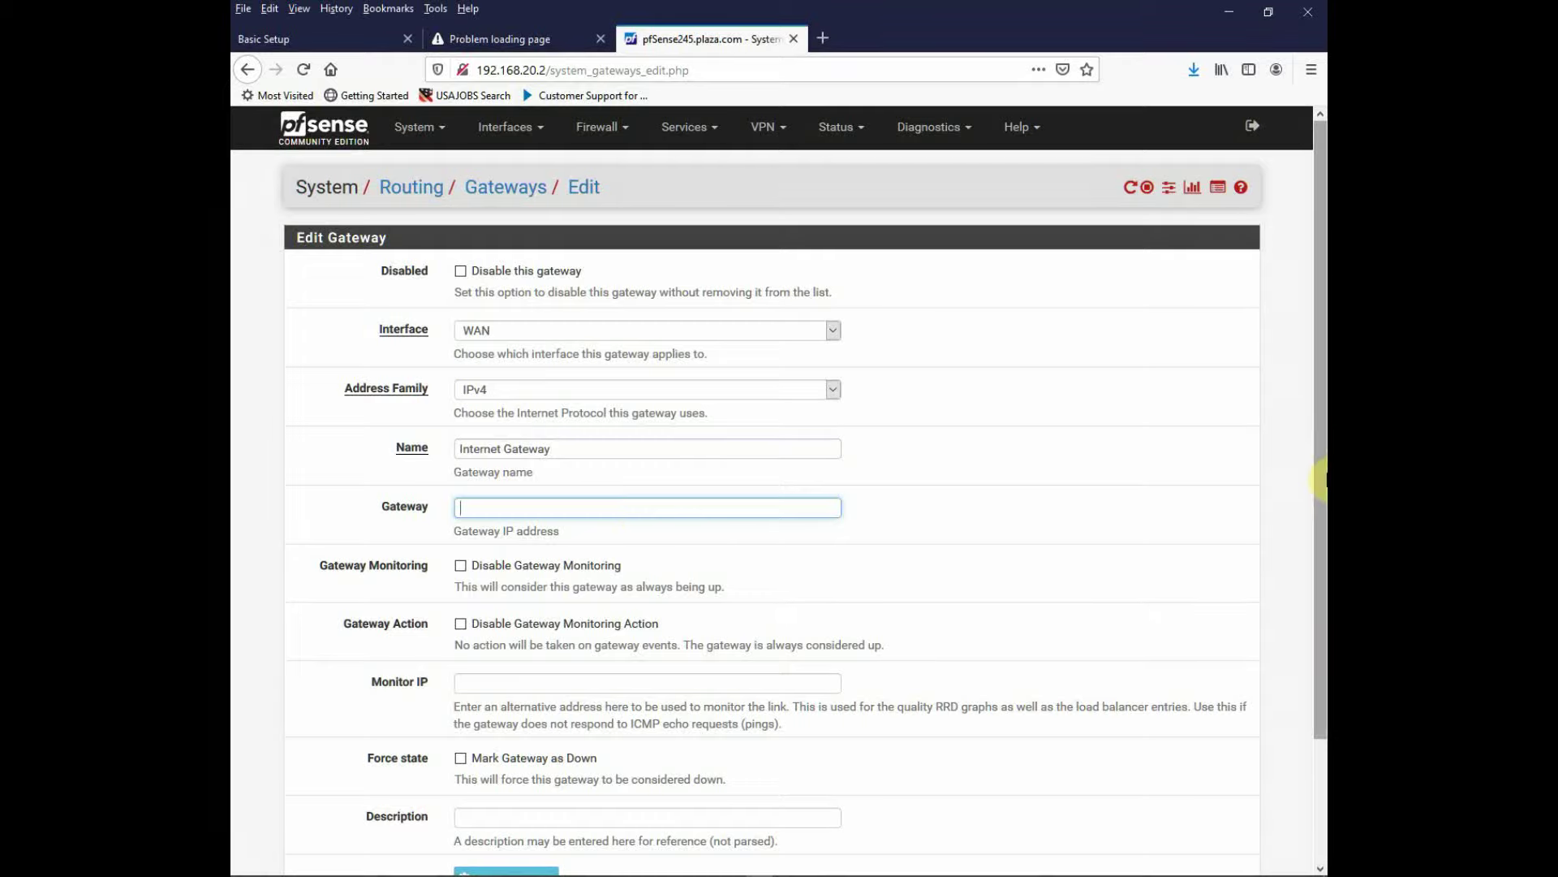
pyautogui.write('1')
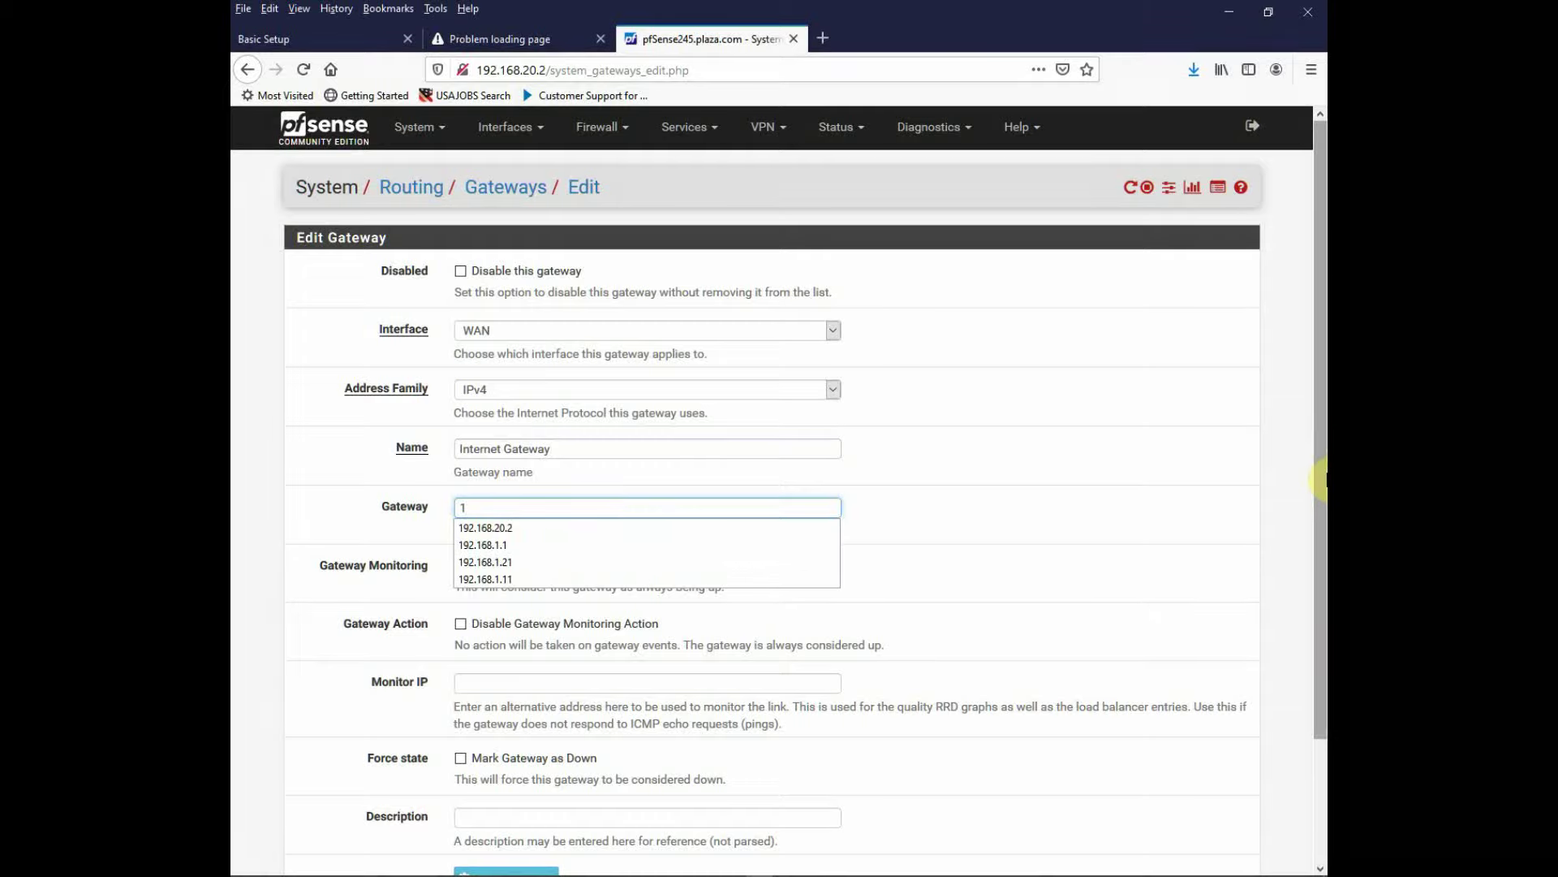
pyautogui.click(528, 547)
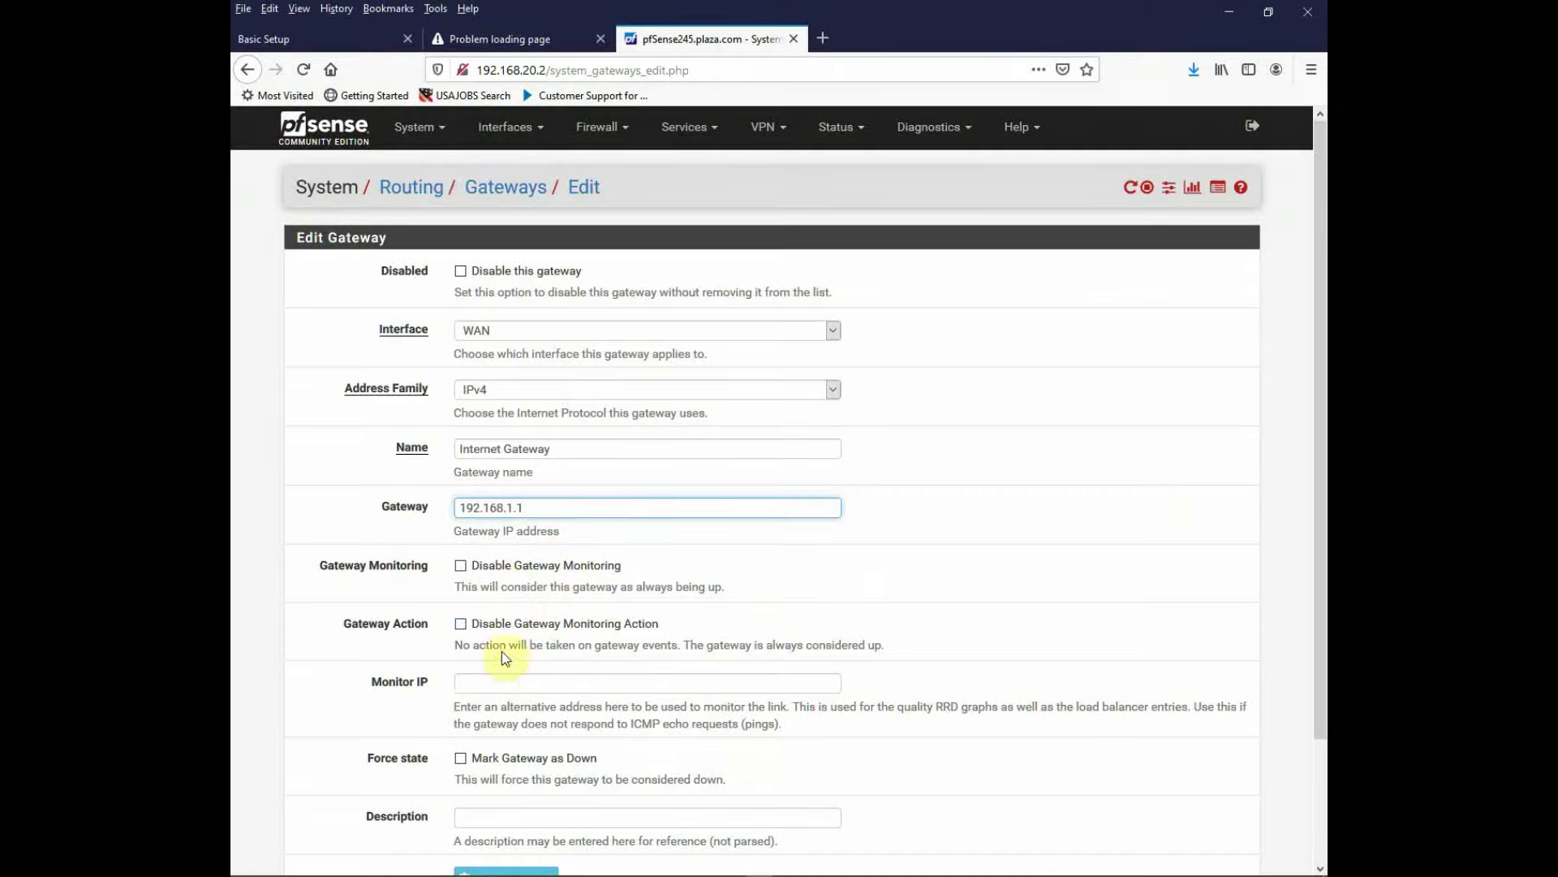
# Set monitor IP 192.168.1.1 and save the new gateway
pyautogui.click(499, 680)
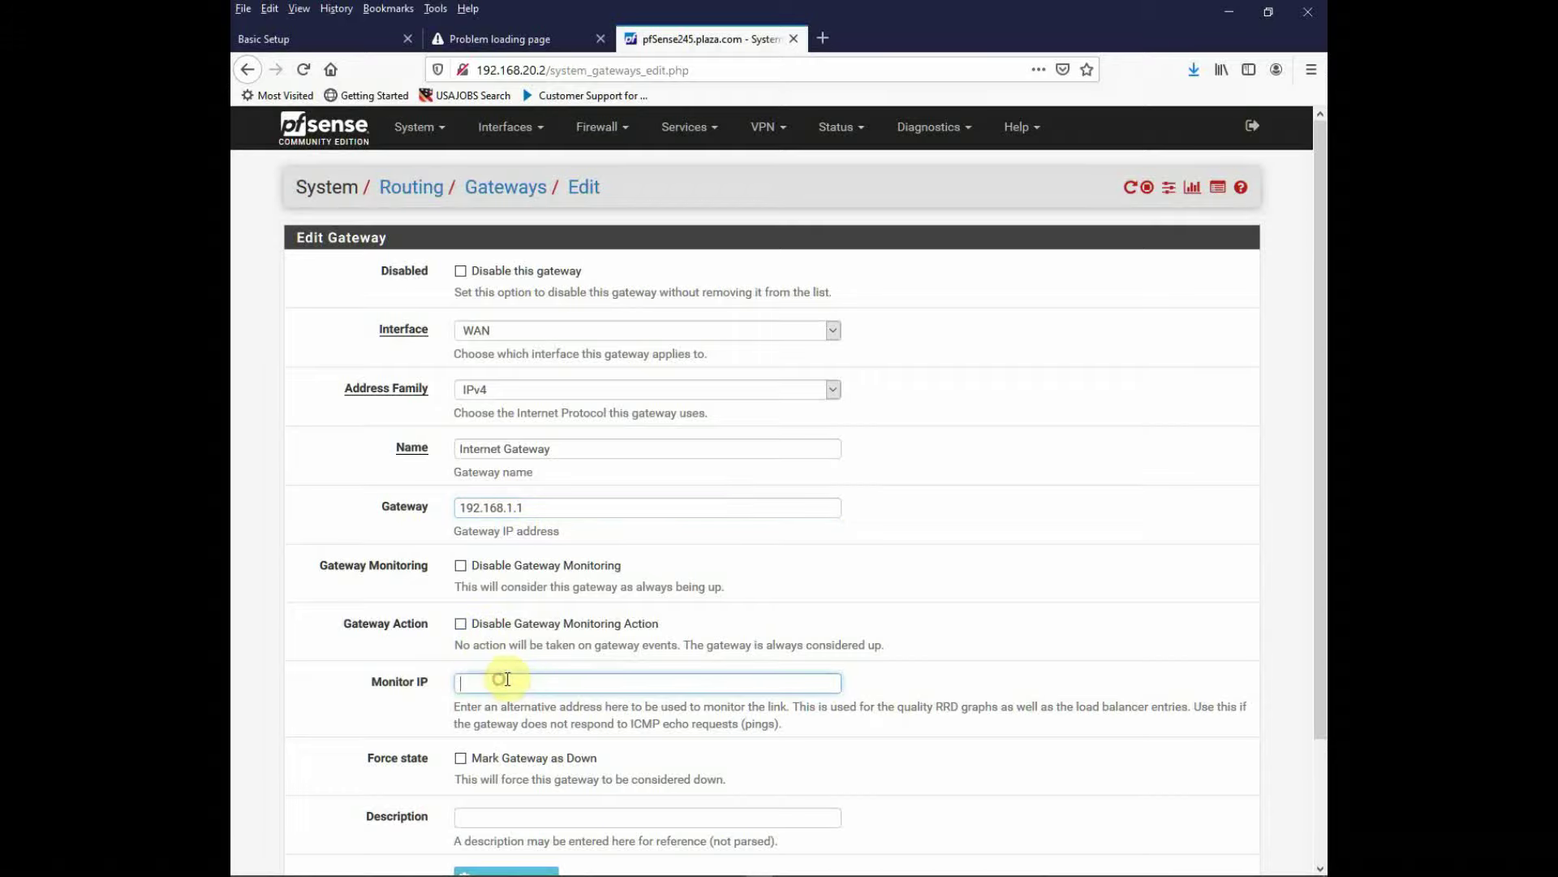
pyautogui.write('192.168.')
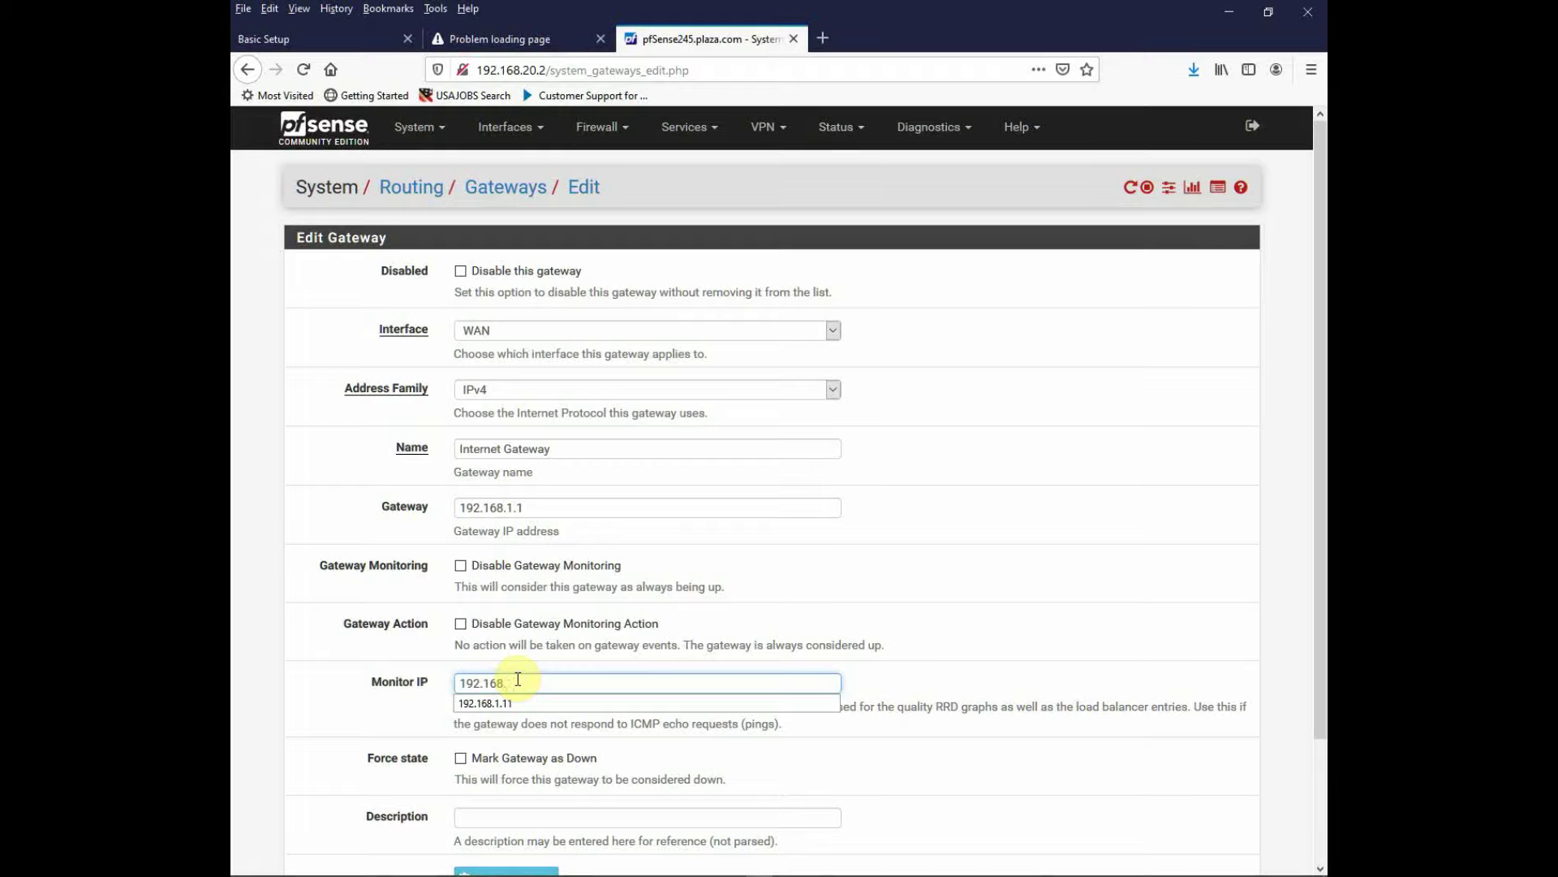
pyautogui.write('1.1')
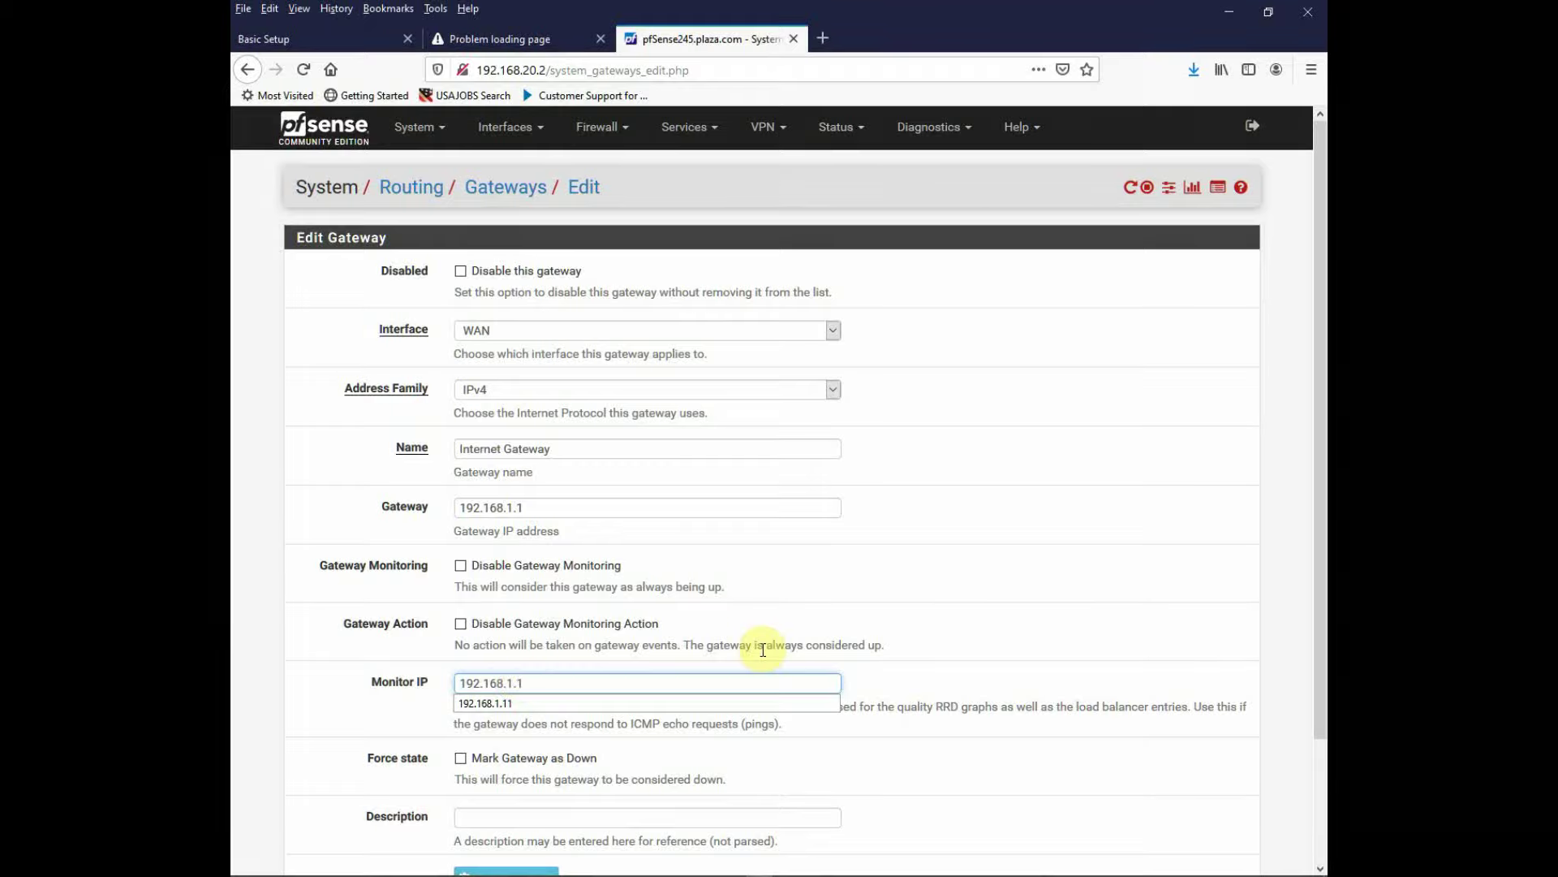
pyautogui.click(892, 765)
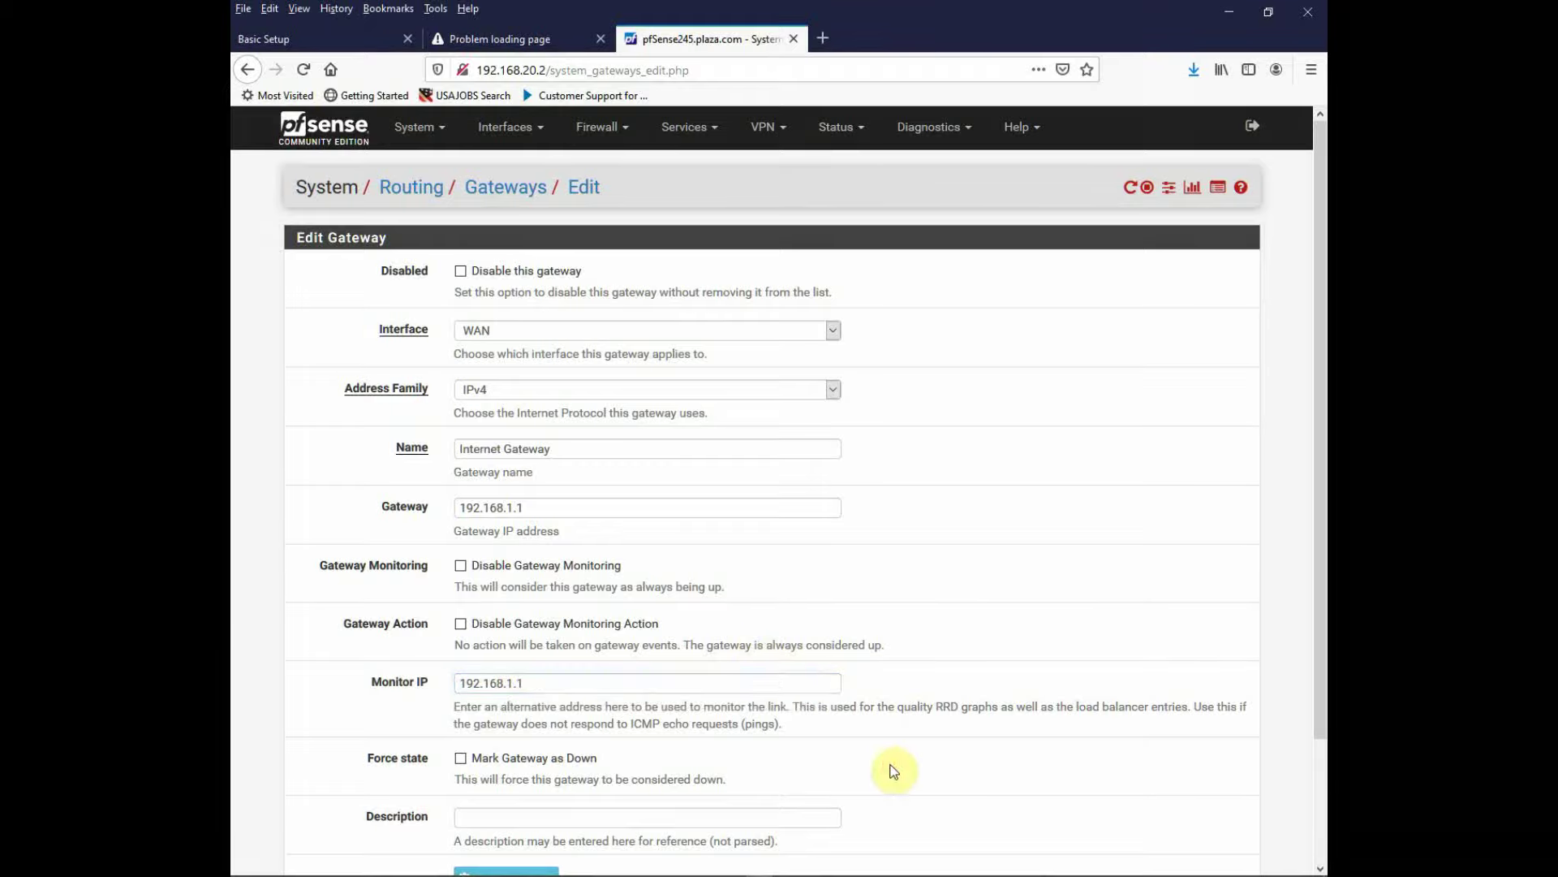
pyautogui.scroll(-3, 892, 769)
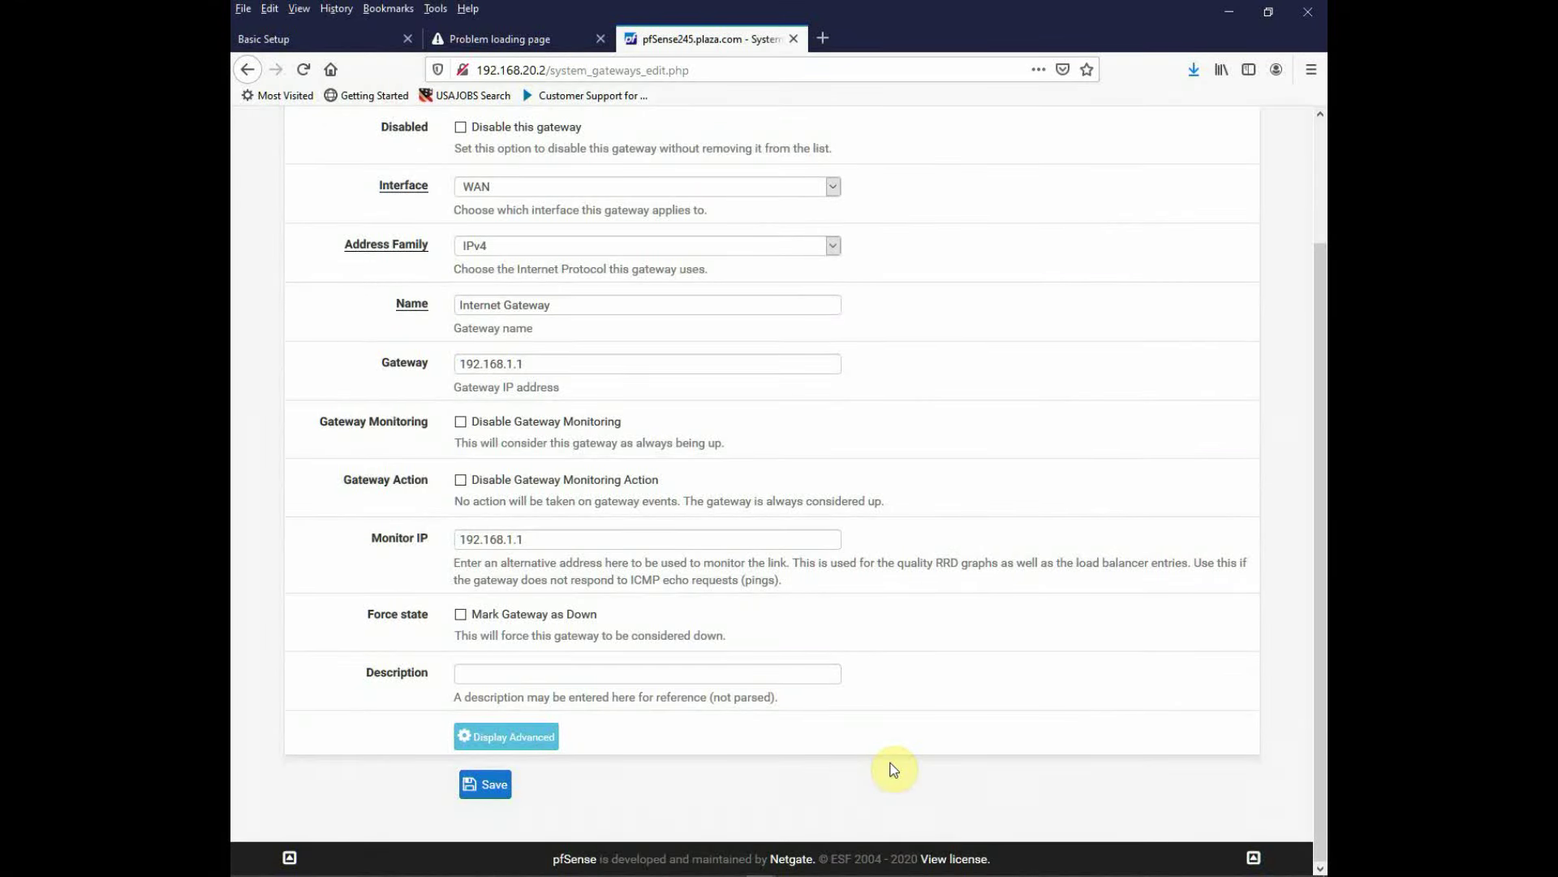
pyautogui.click(485, 784)
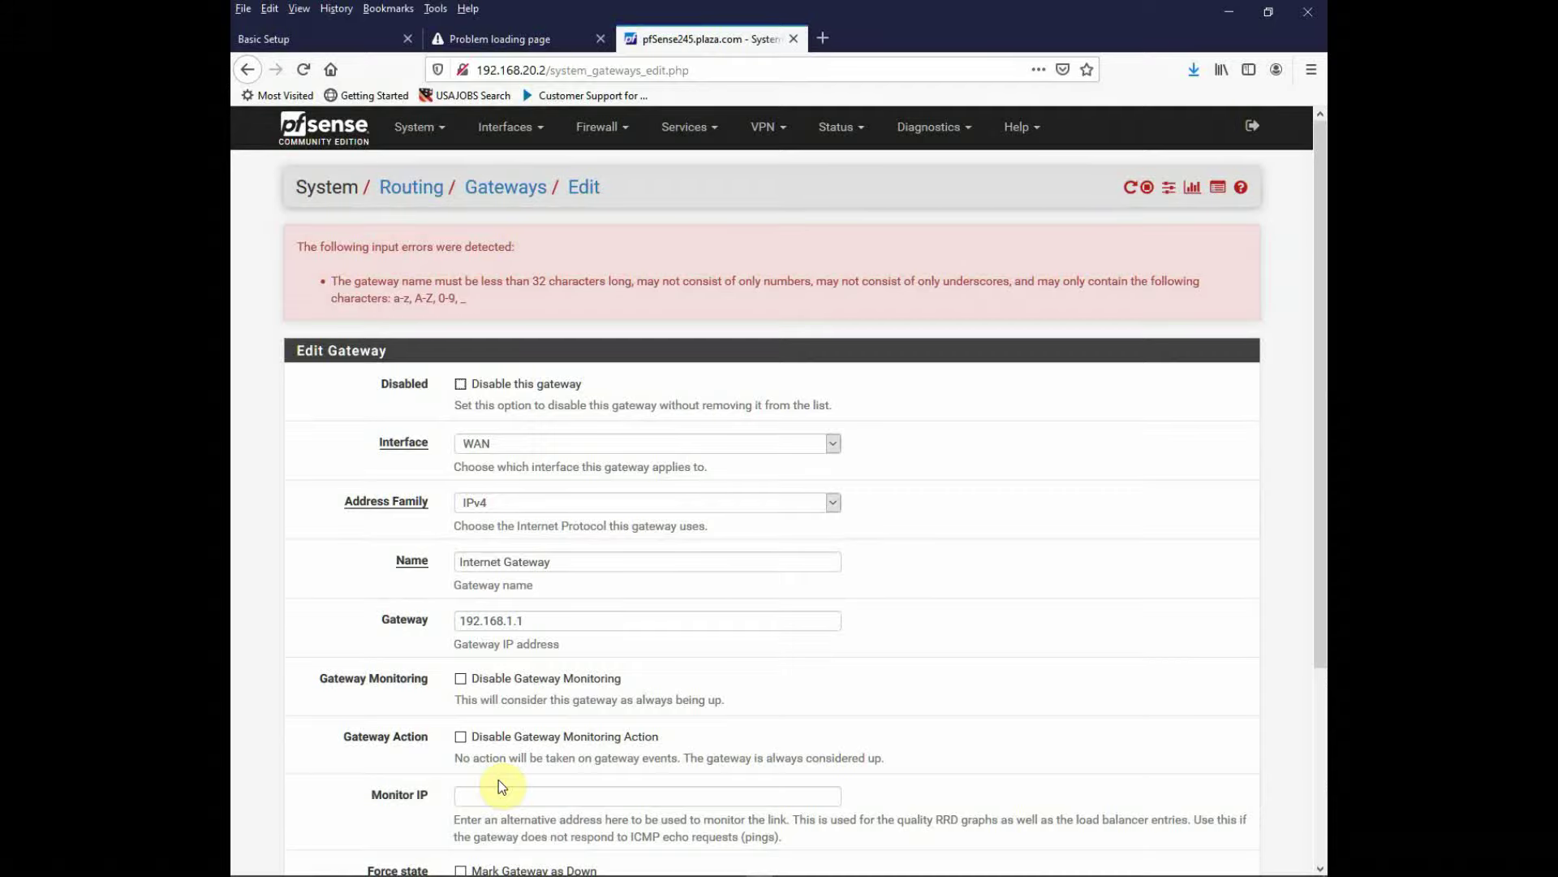
# Rename the gateway from 'Internet Gateway' to 'Internet_Gateway' by replacing the space with an underscore
pyautogui.click(498, 561)
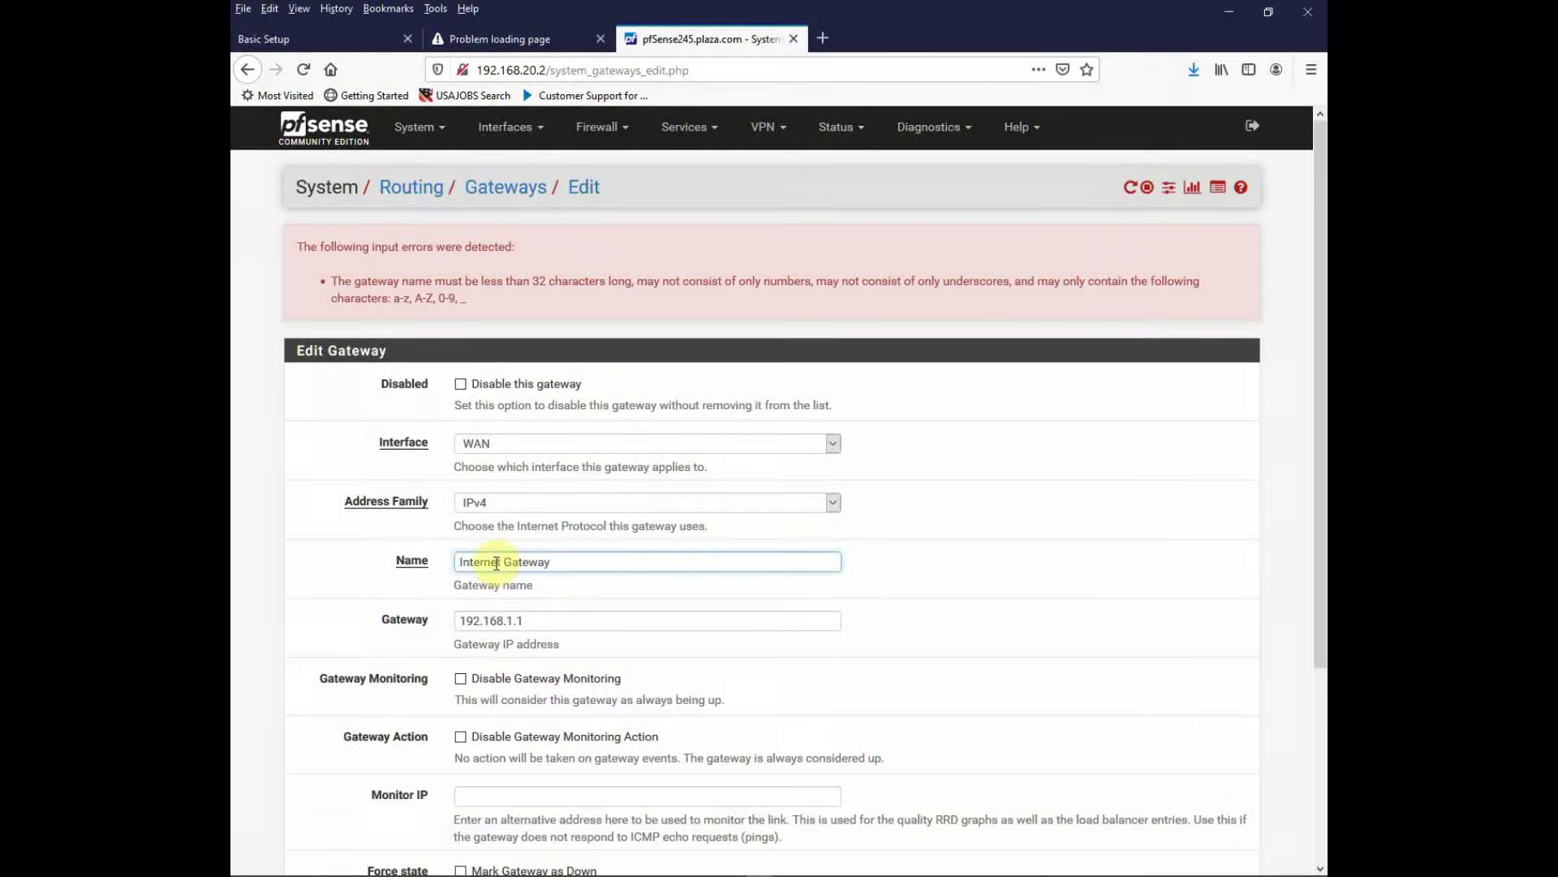
pyautogui.click(499, 561)
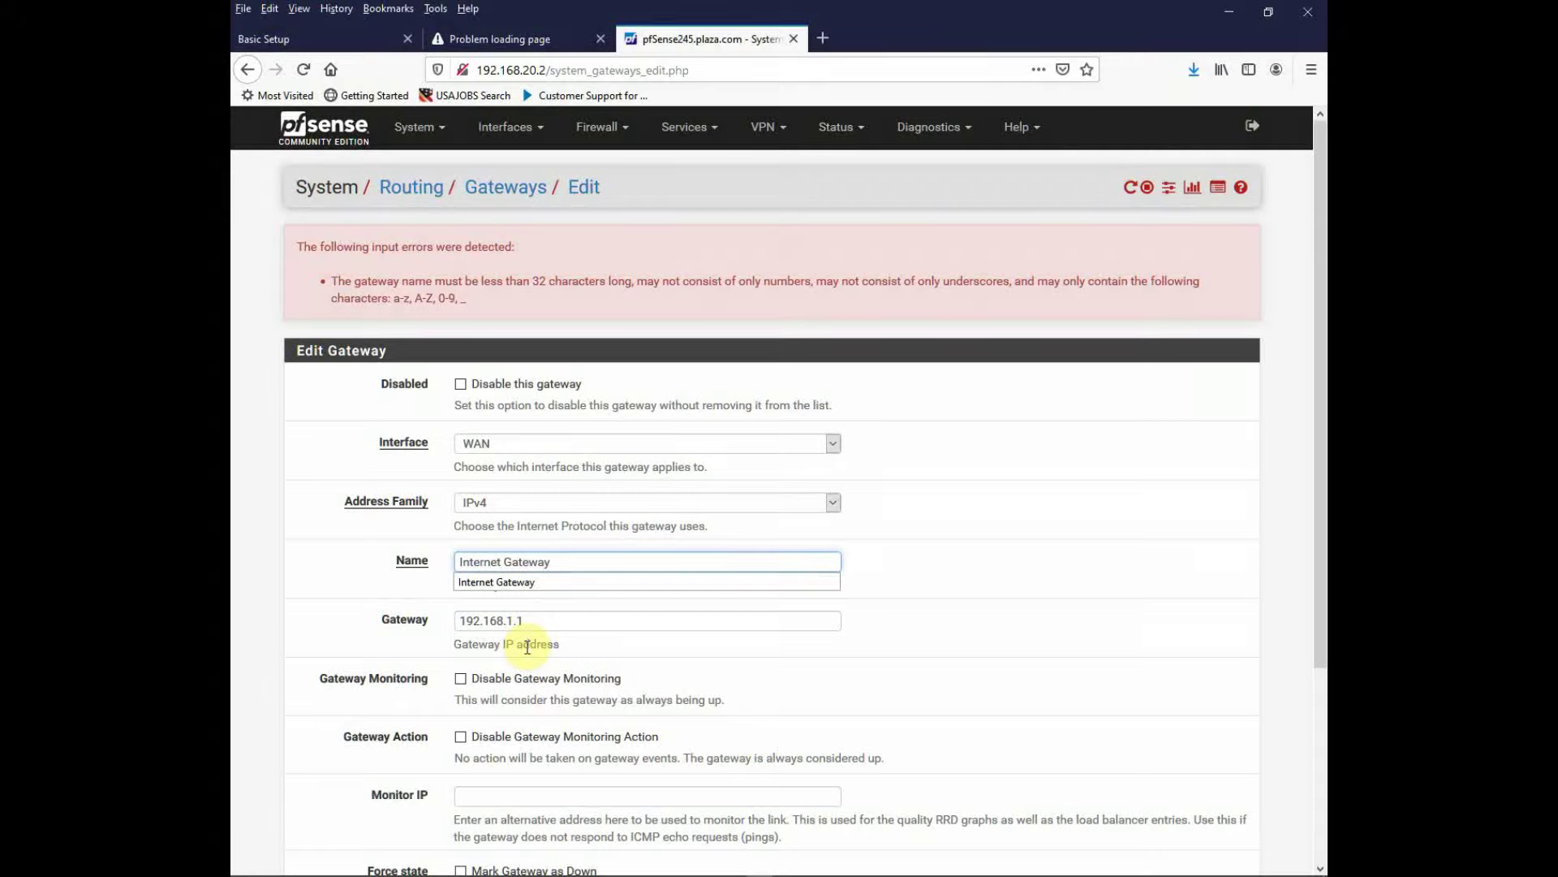
pyautogui.write('_')
pyautogui.press('Right')
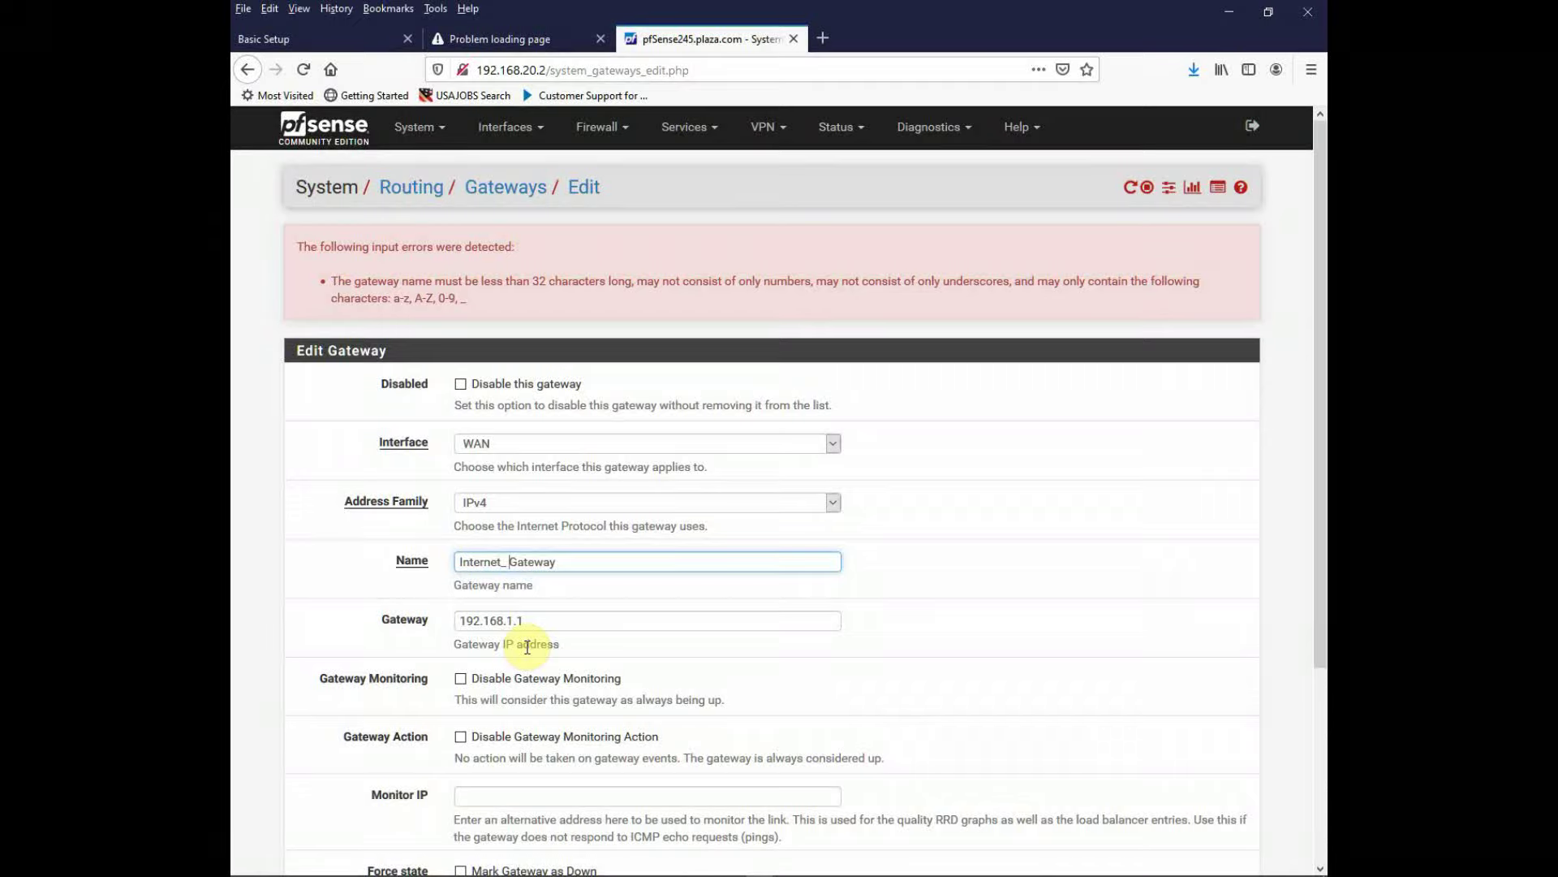
pyautogui.press('BackSpace')
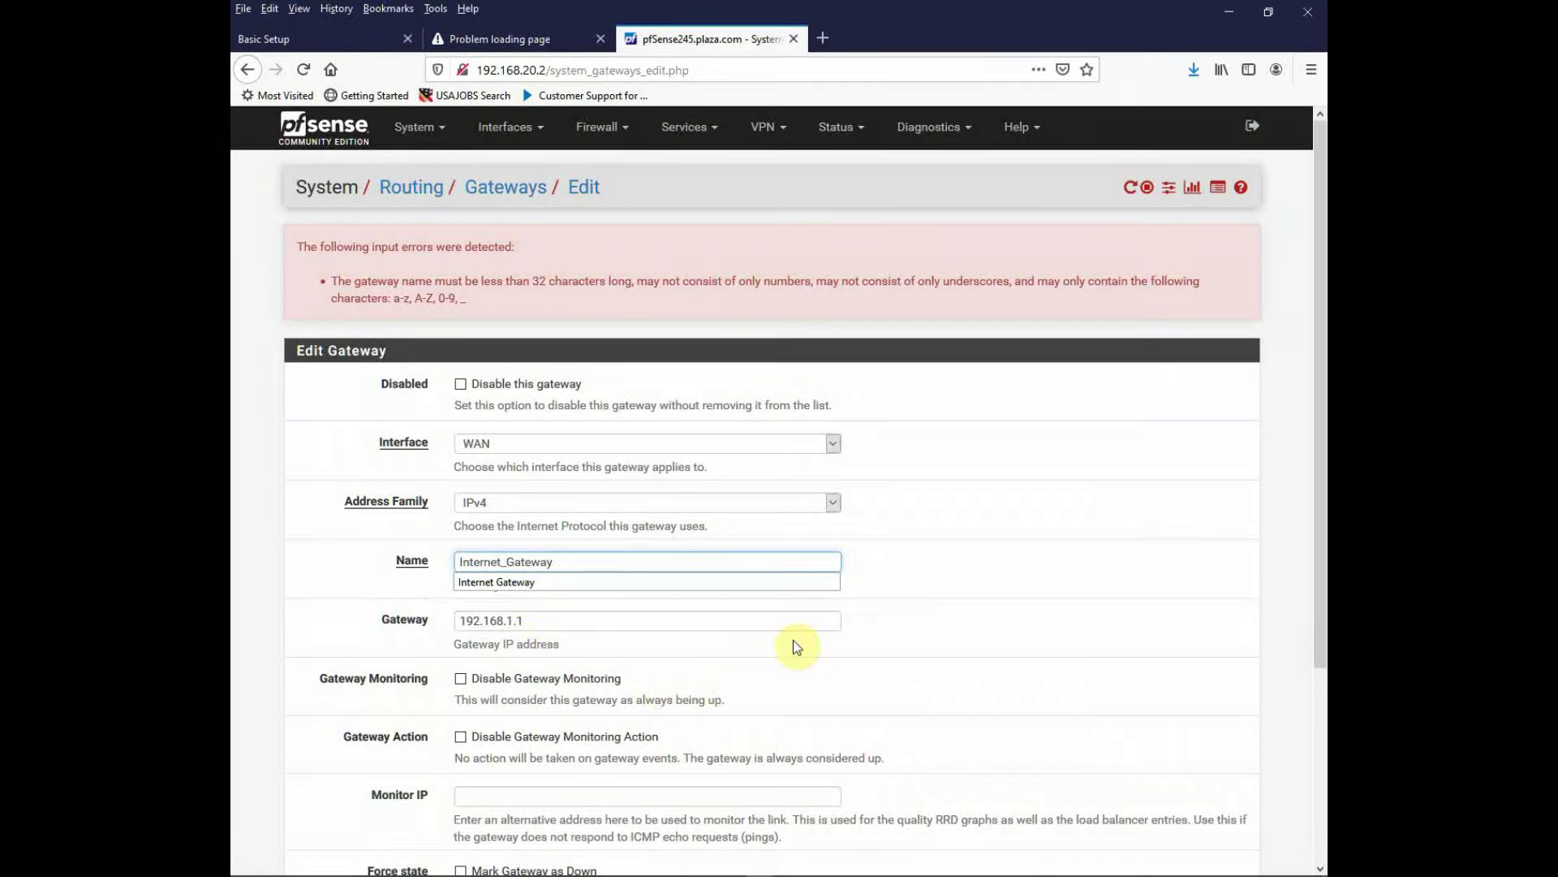
pyautogui.click(865, 641)
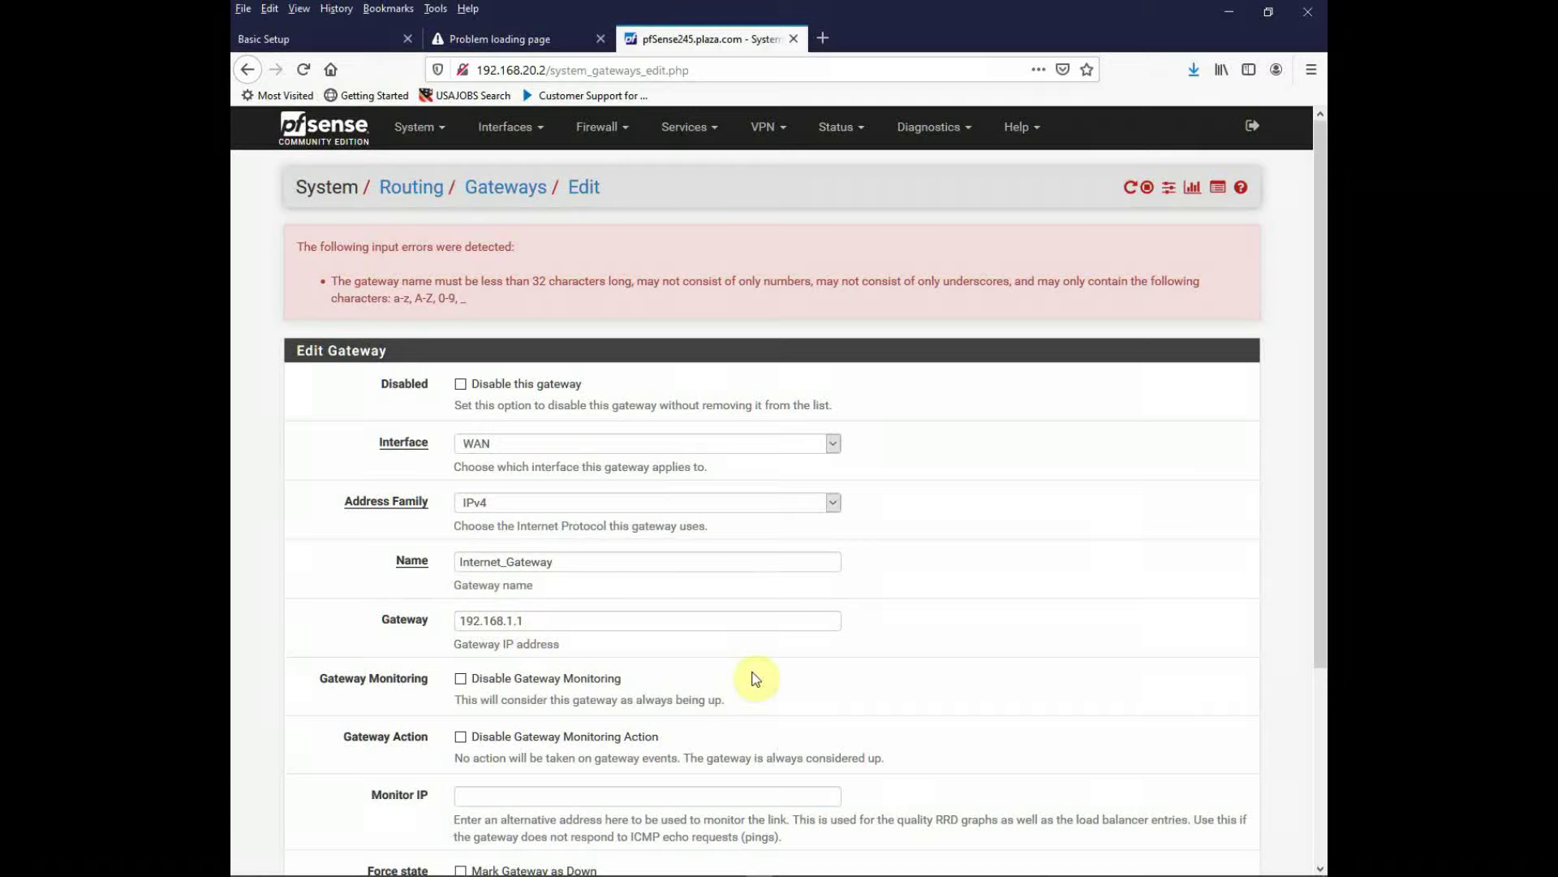
pyautogui.scroll(-3, 754, 674)
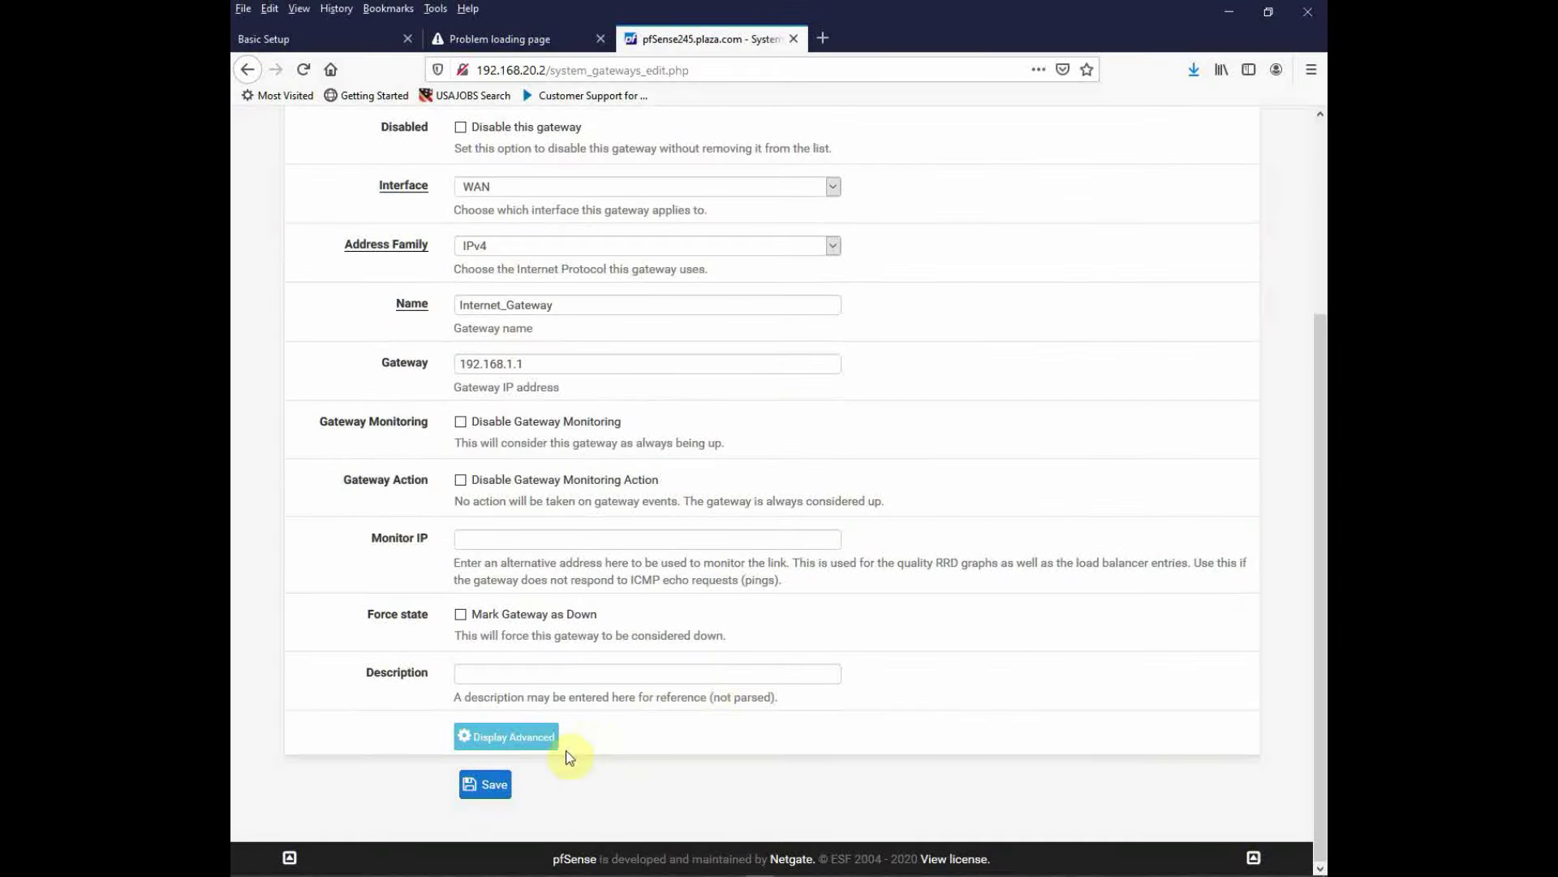
# Save Internet_Gateway, apply the gateway changes, and begin adding another gateway
pyautogui.click(501, 795)
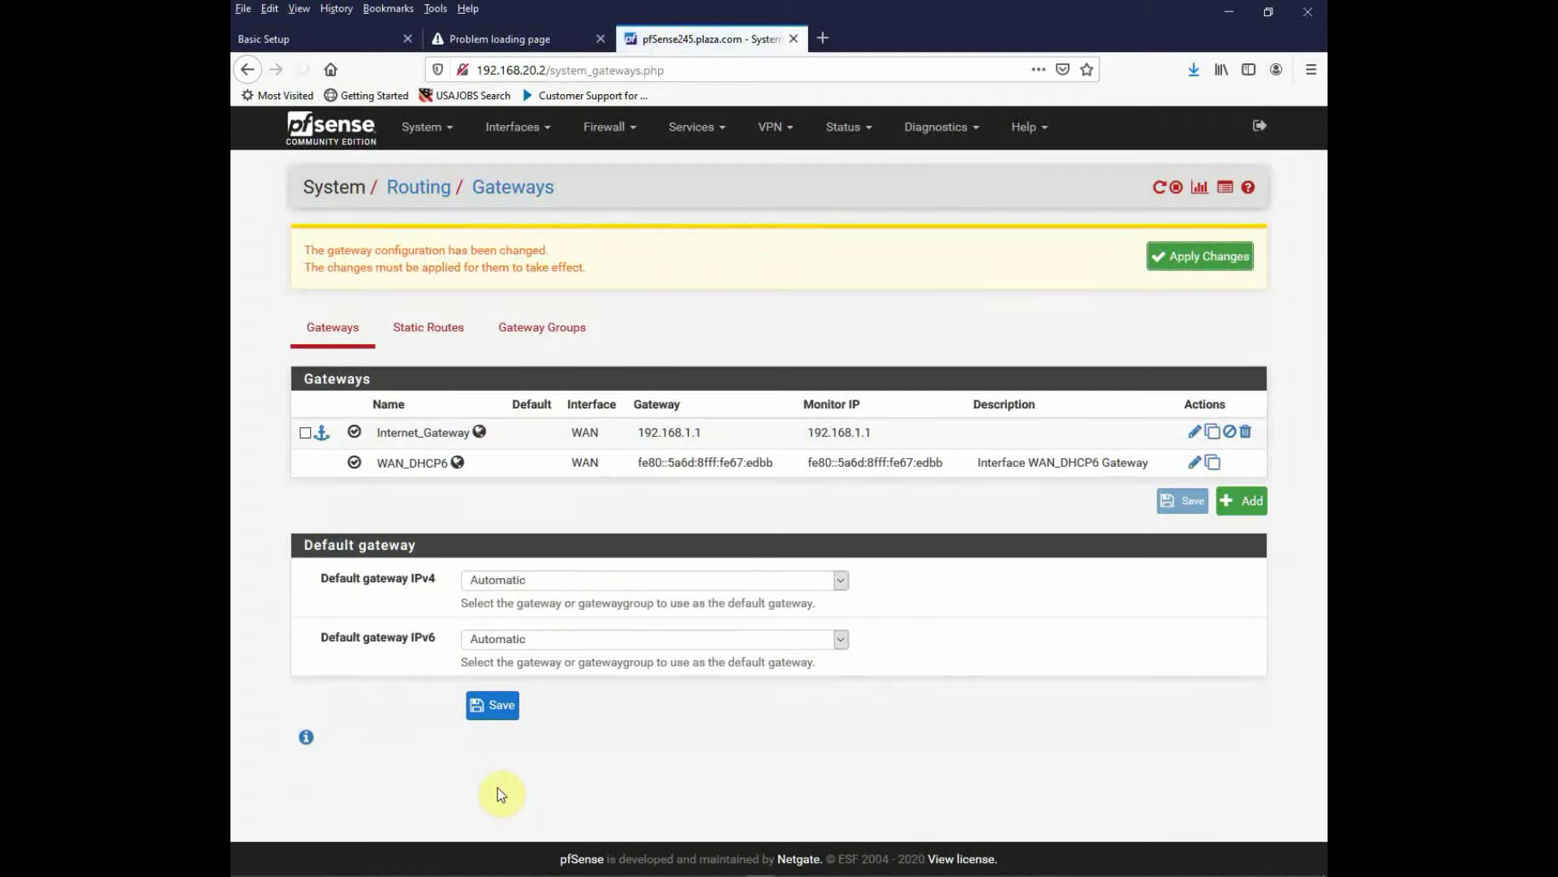
pyautogui.click(1190, 262)
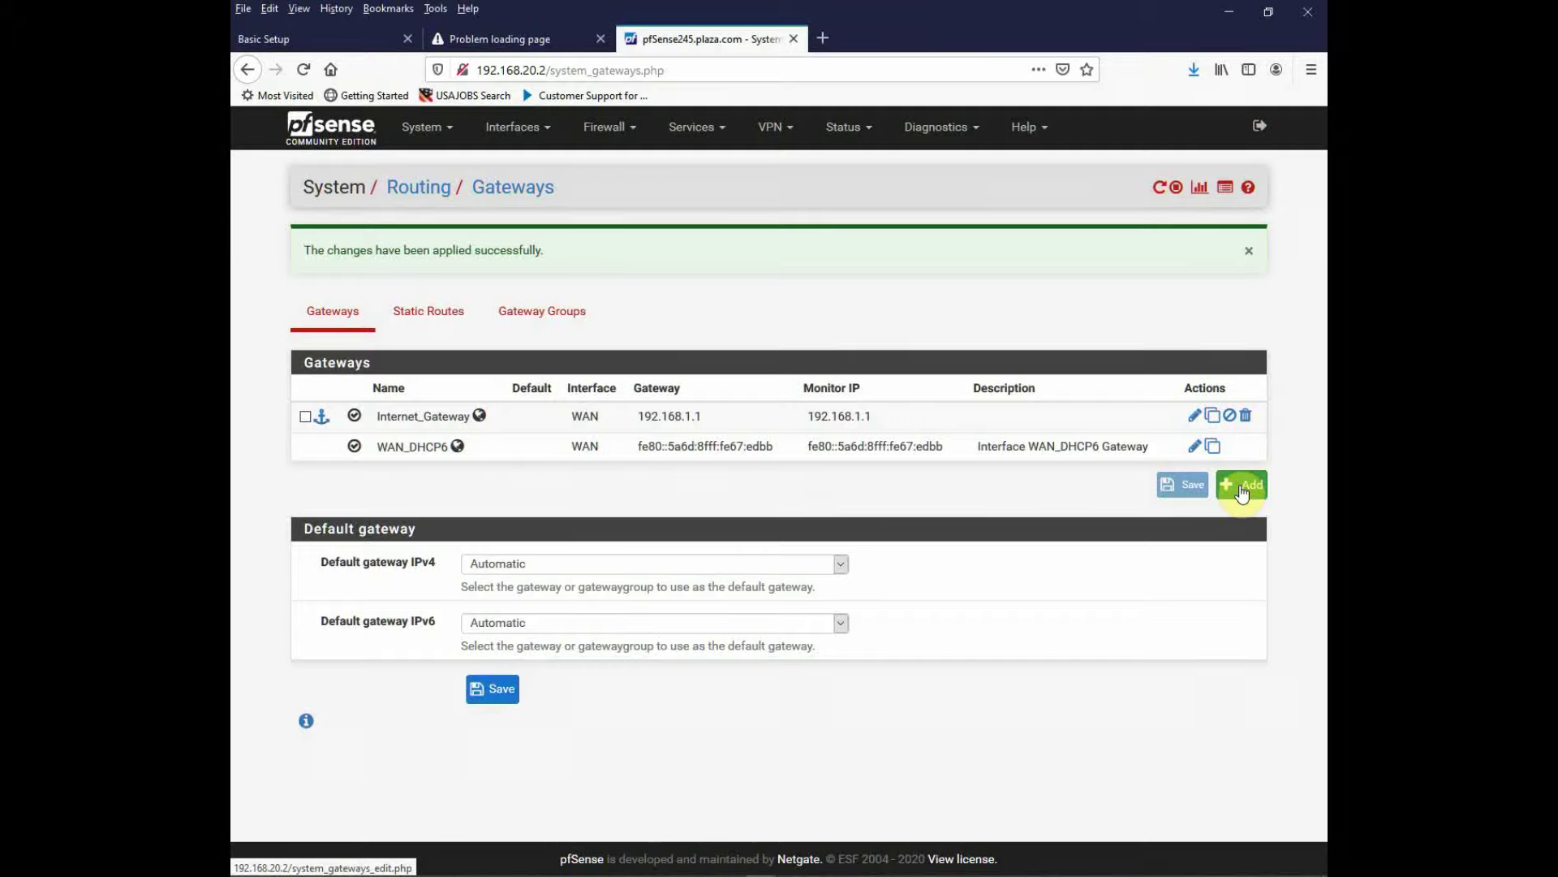
pyautogui.click(1242, 491)
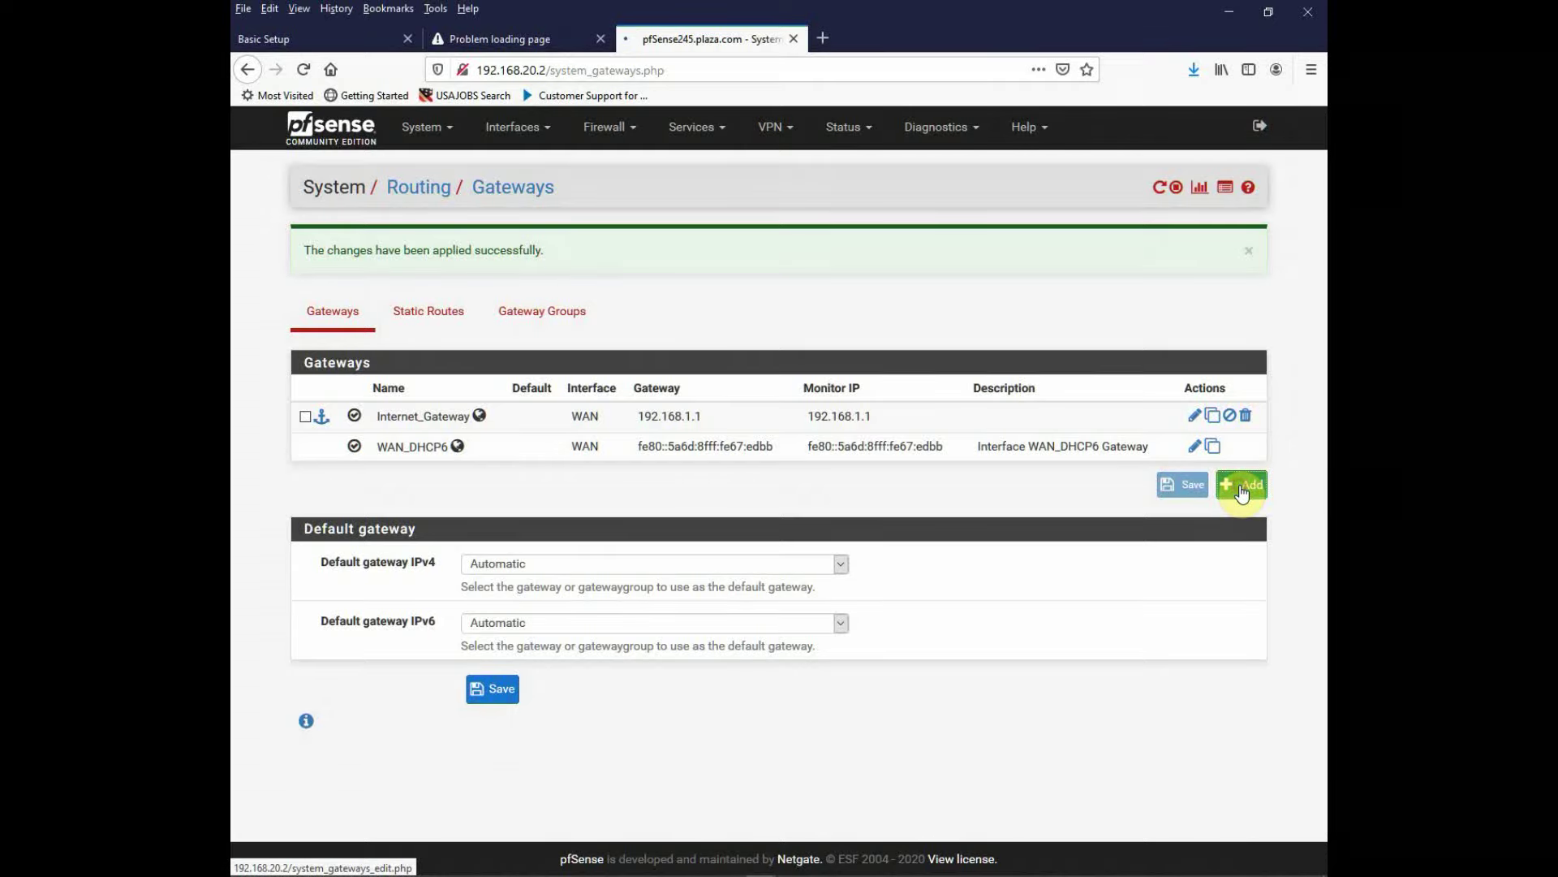
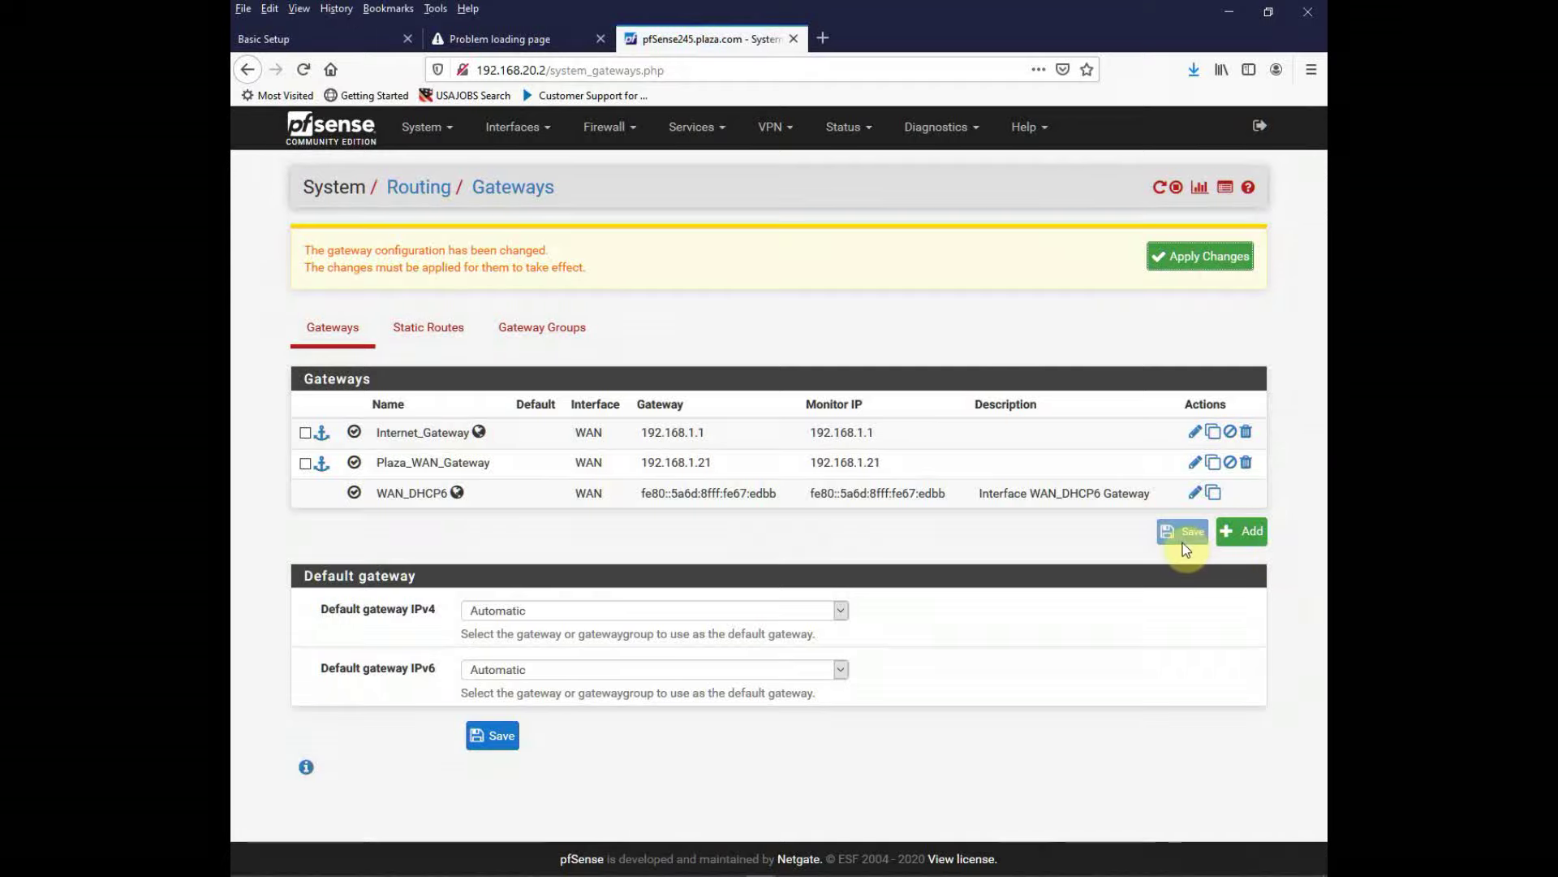
# Set Plaza_WAN_Gateway's monitor IP to 192.168.1.21 and save the gateway
pyautogui.click(1196, 465)
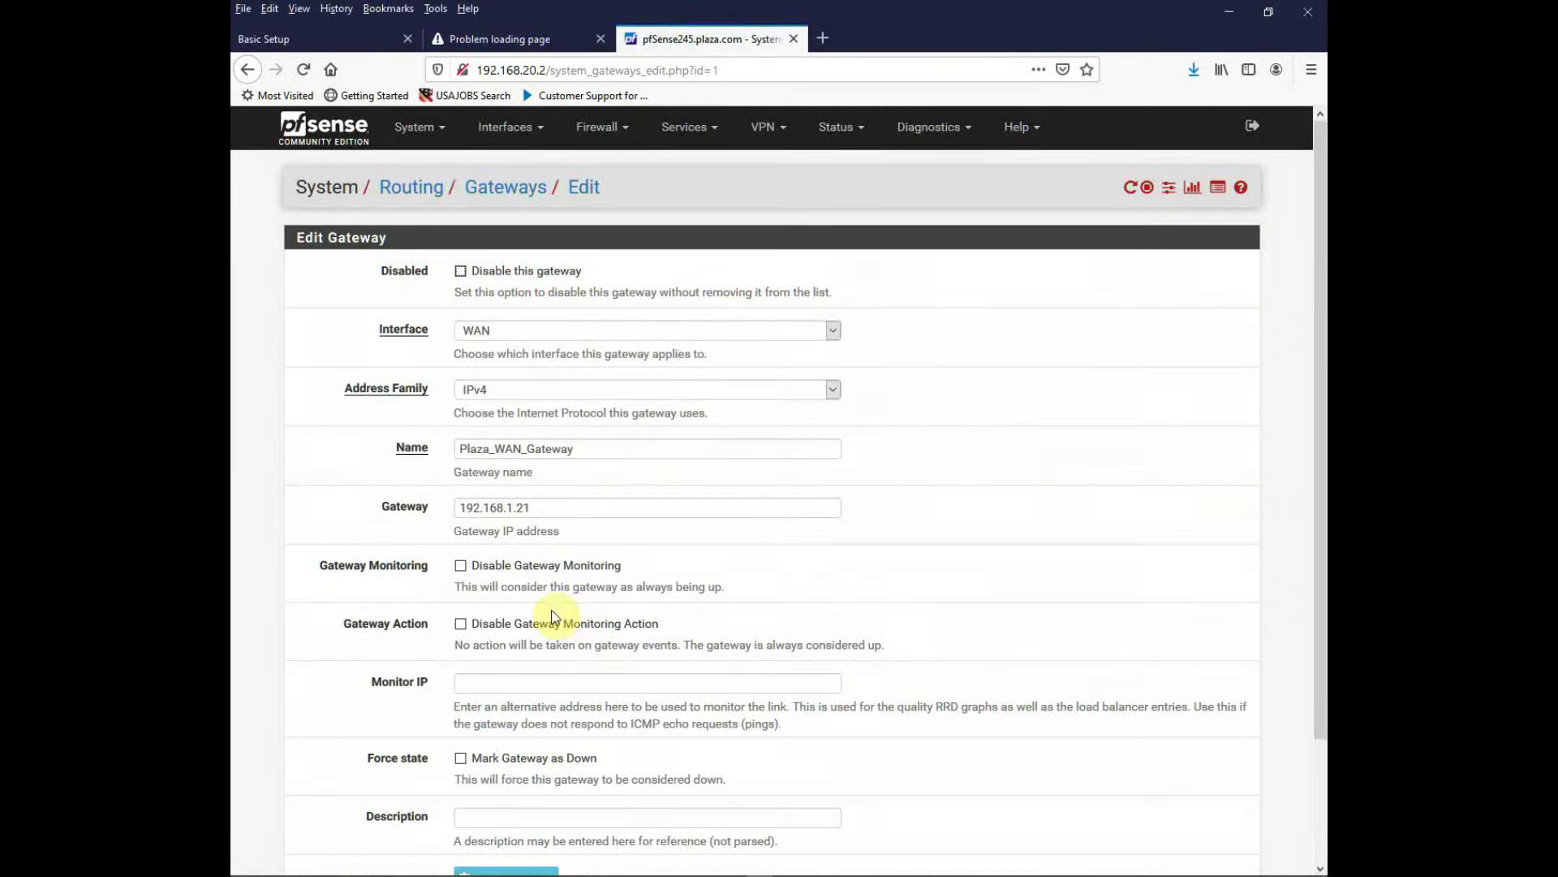
pyautogui.scroll(-2, 554, 613)
pyautogui.scroll(-2, 554, 613)
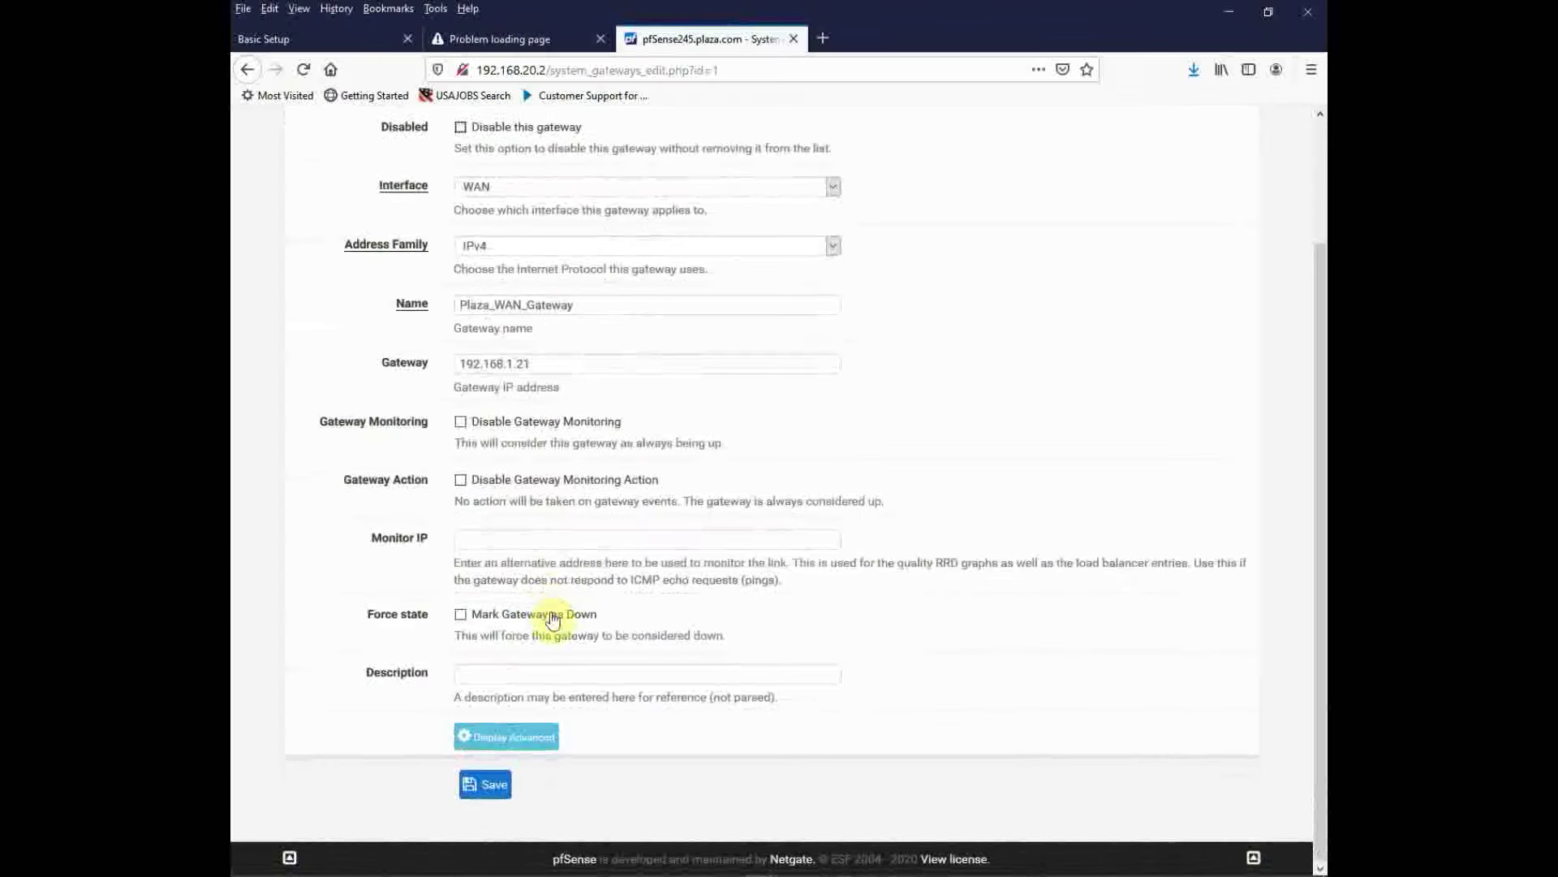
pyautogui.click(498, 538)
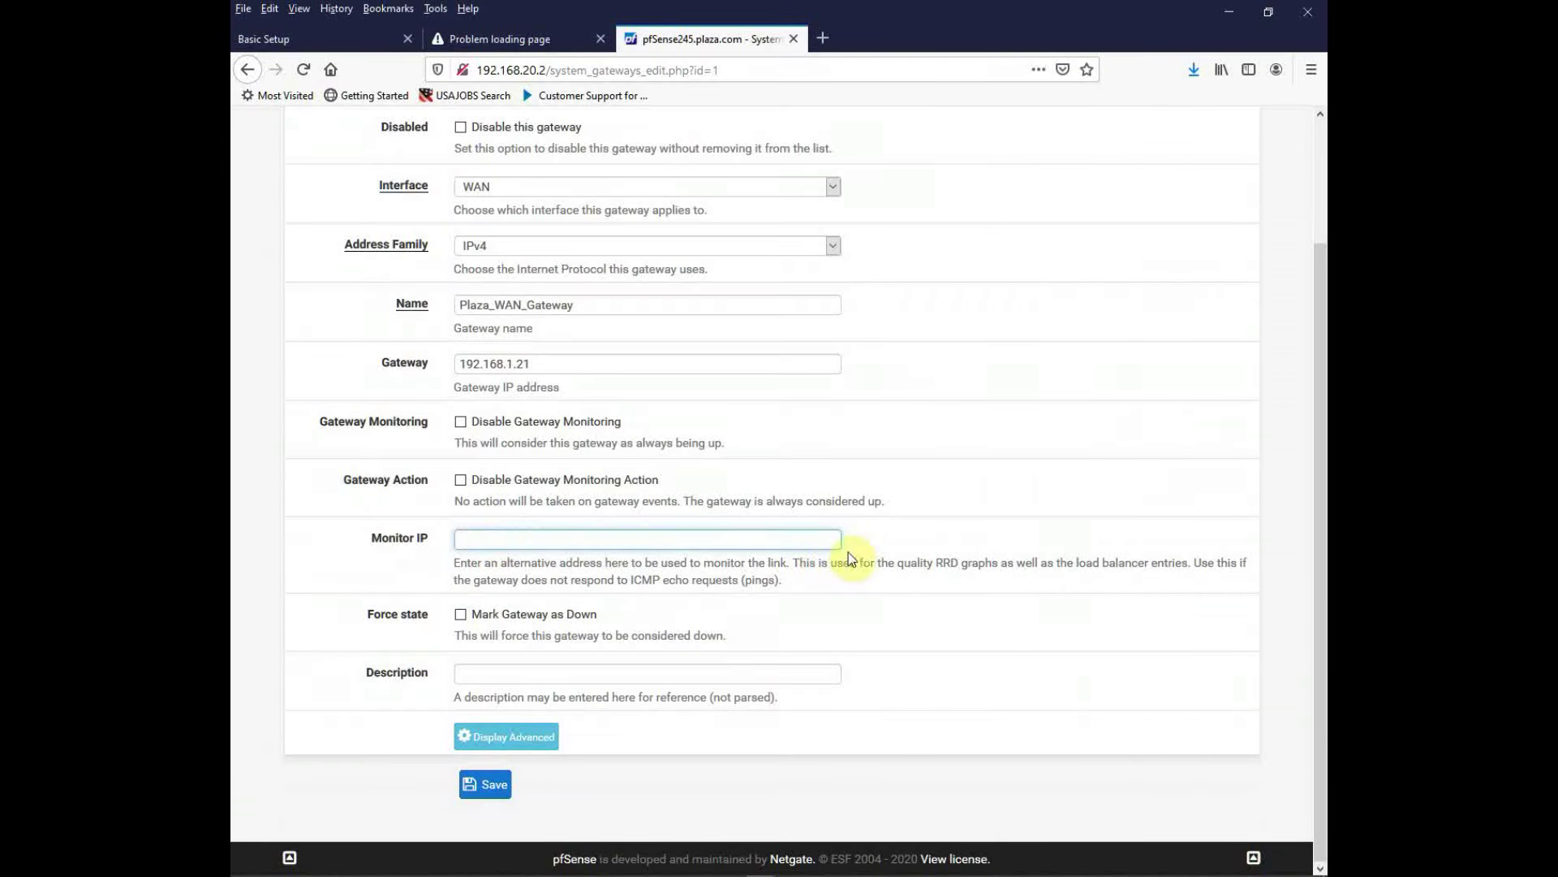
pyautogui.write('192')
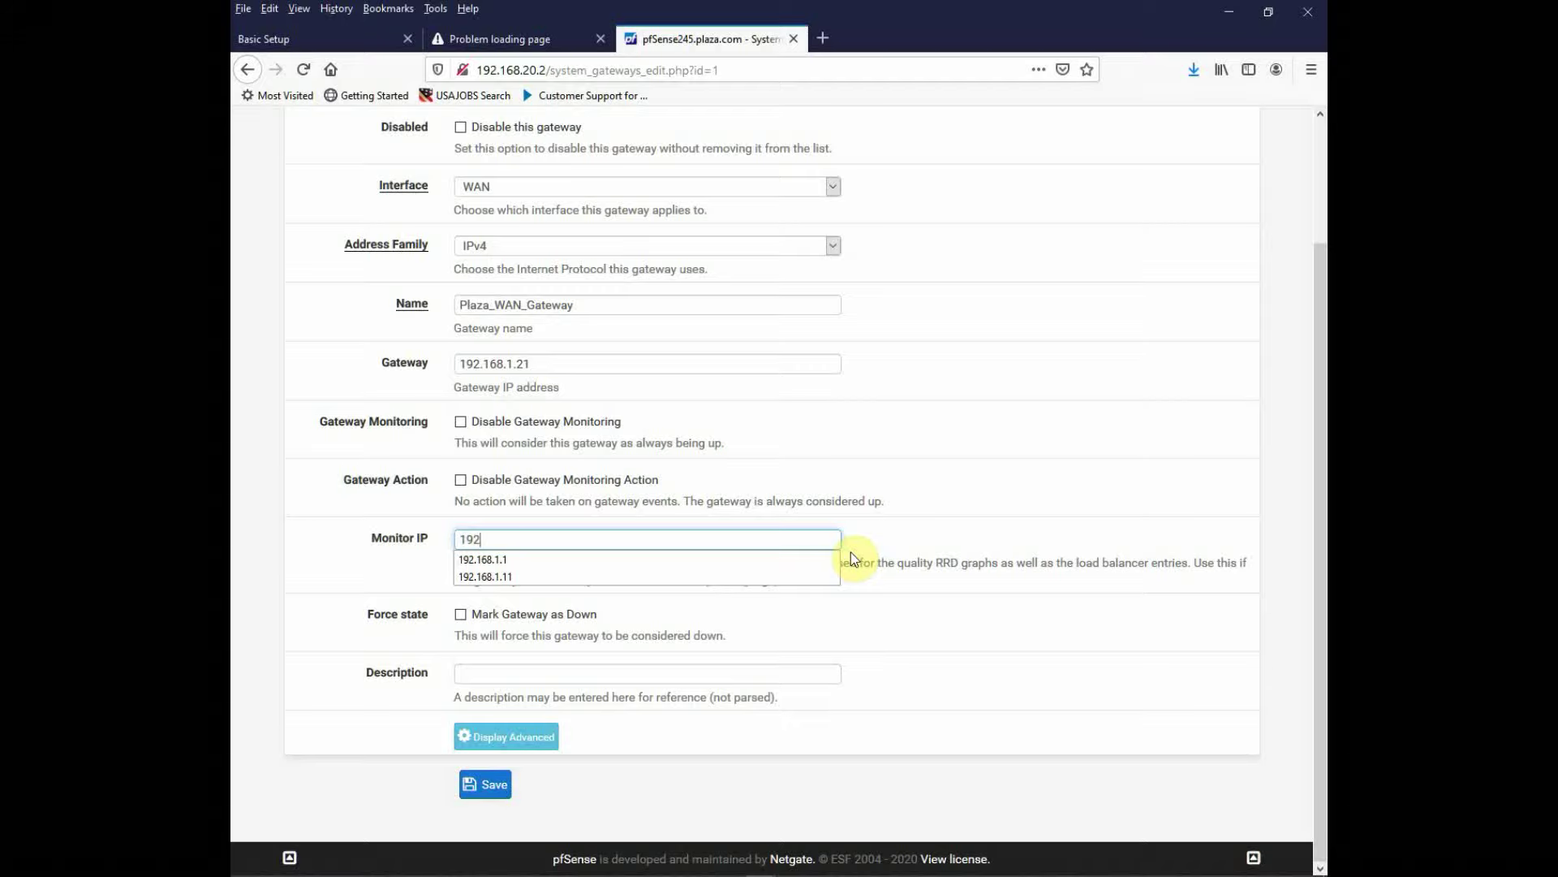
pyautogui.write('.168.1.21')
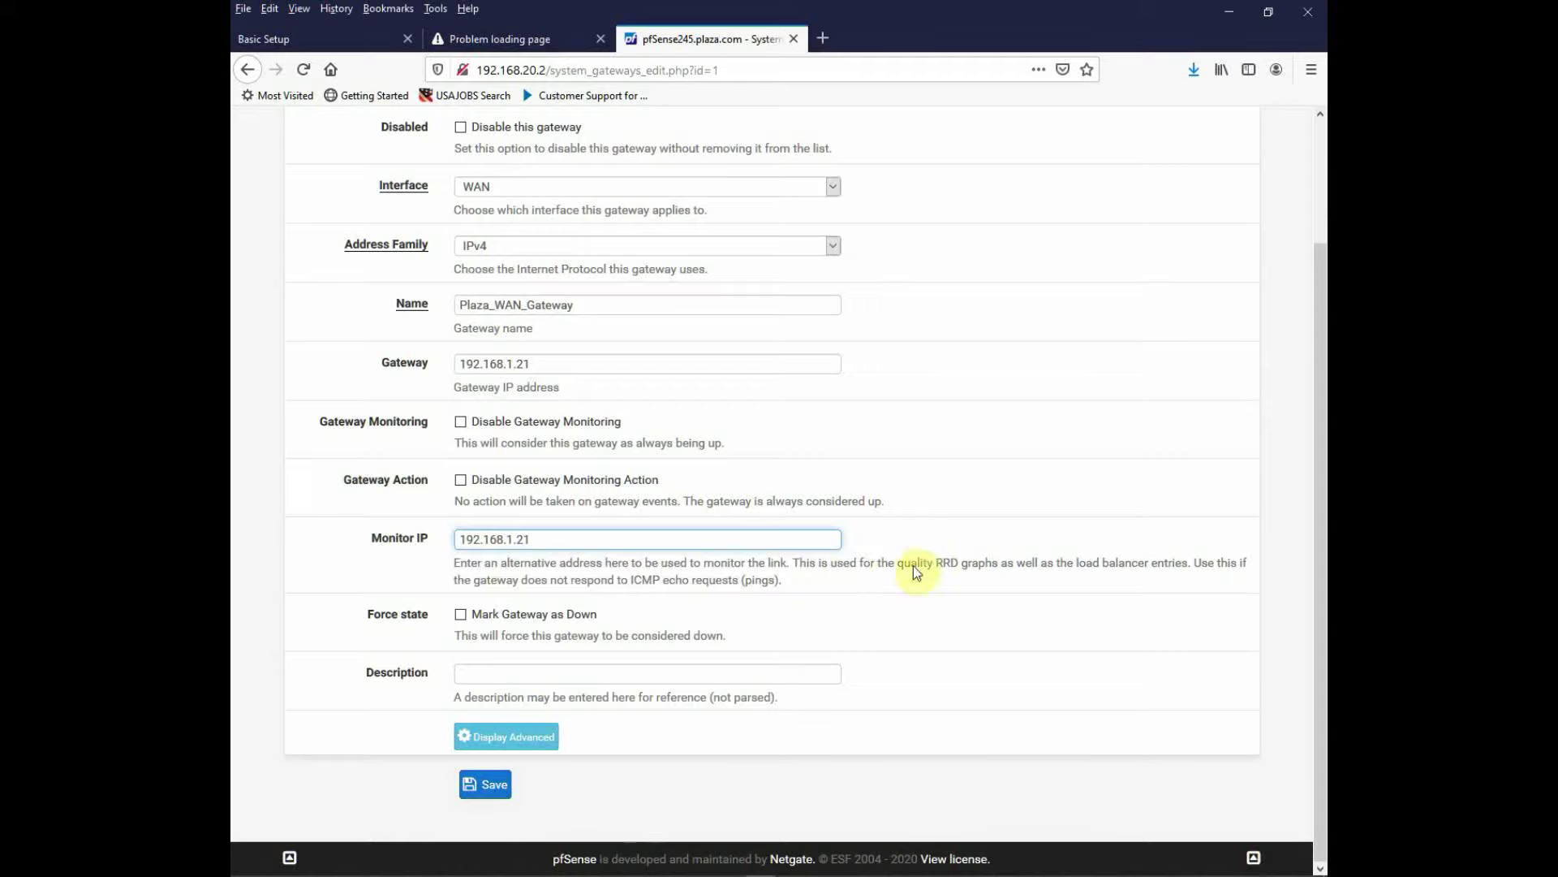
pyautogui.click(484, 785)
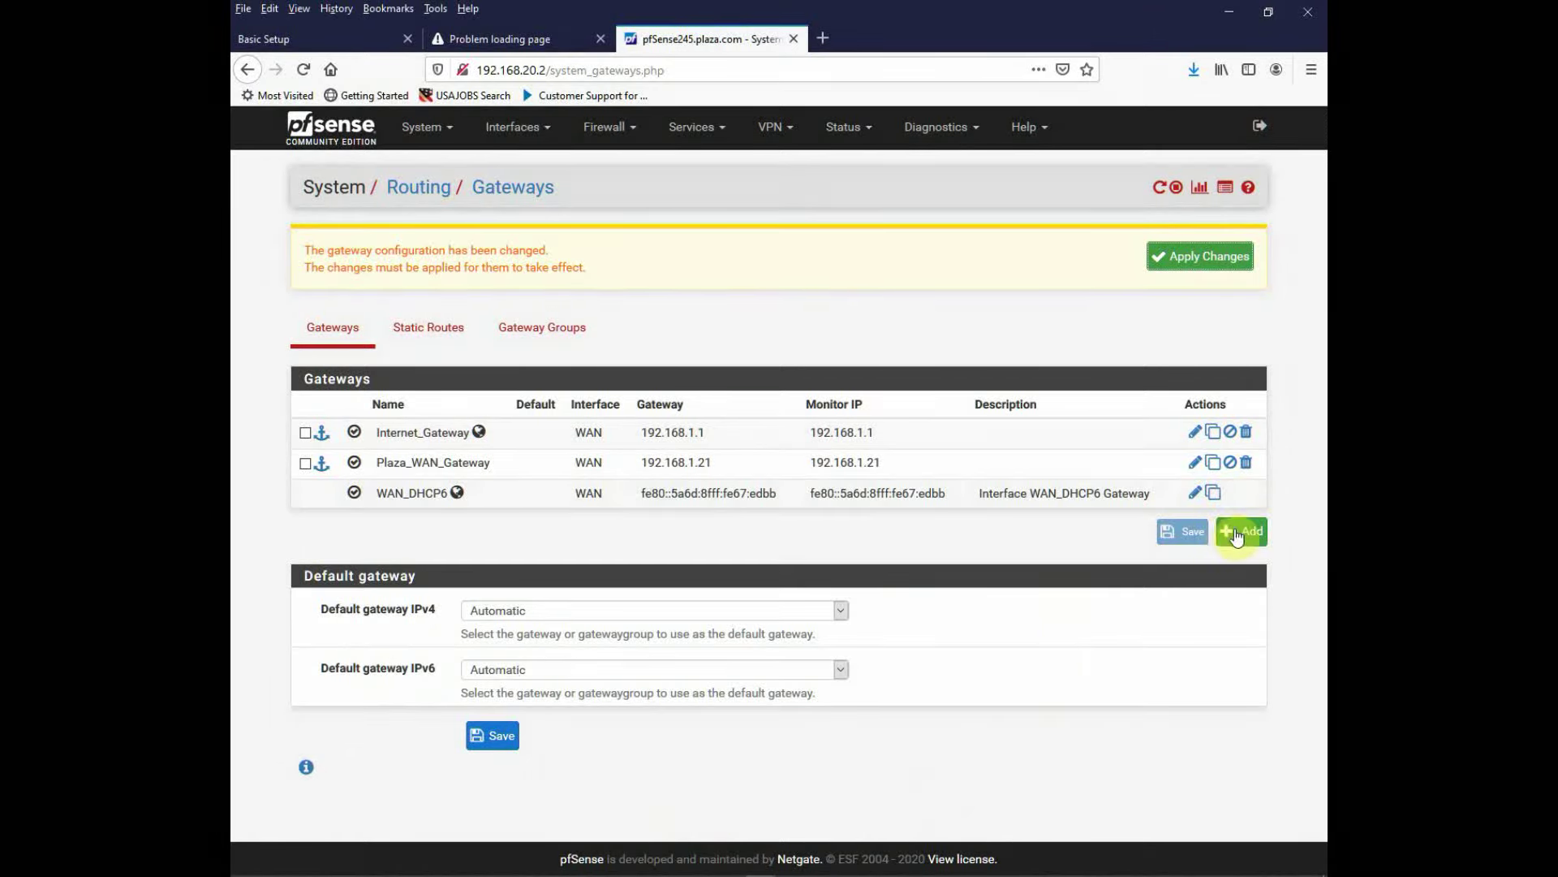
# Apply the pending gateway changes and reload the gateways list
pyautogui.click(1185, 258)
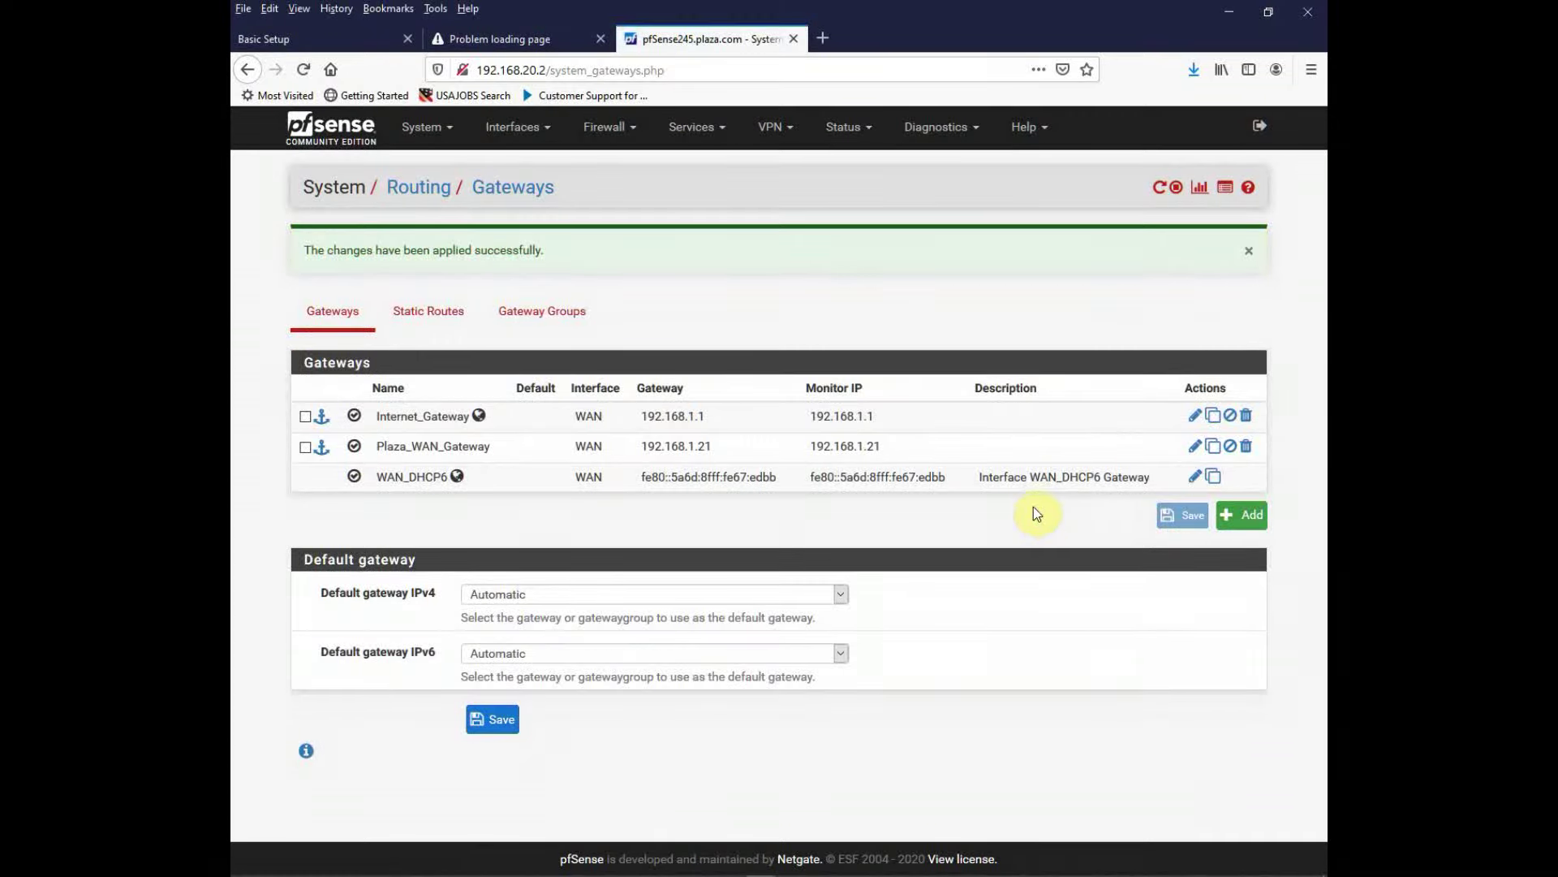
pyautogui.click(1247, 255)
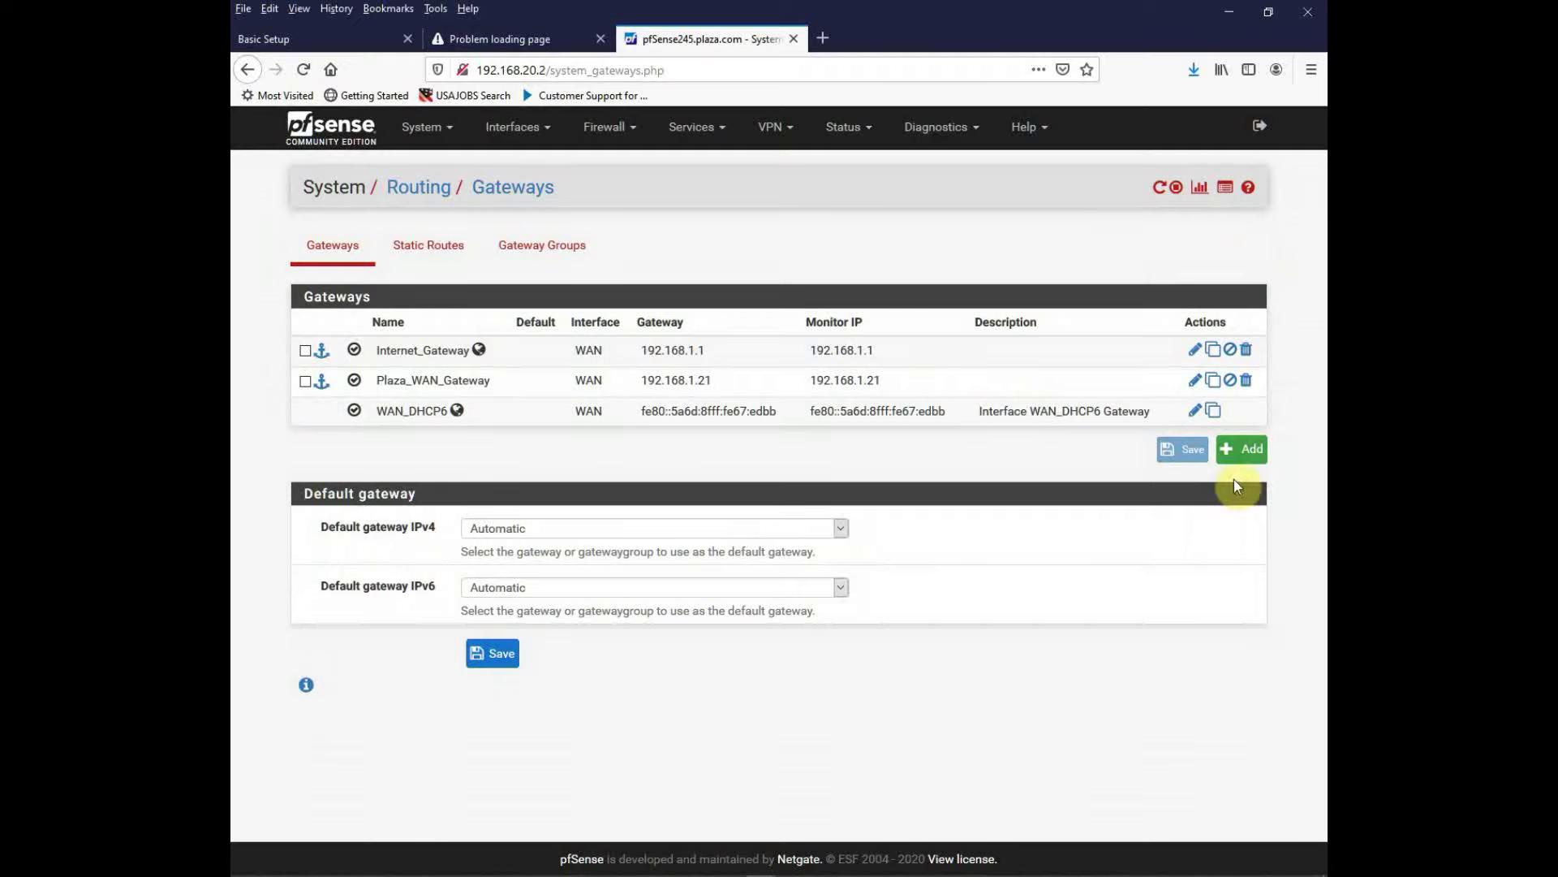
pyautogui.press('F5')
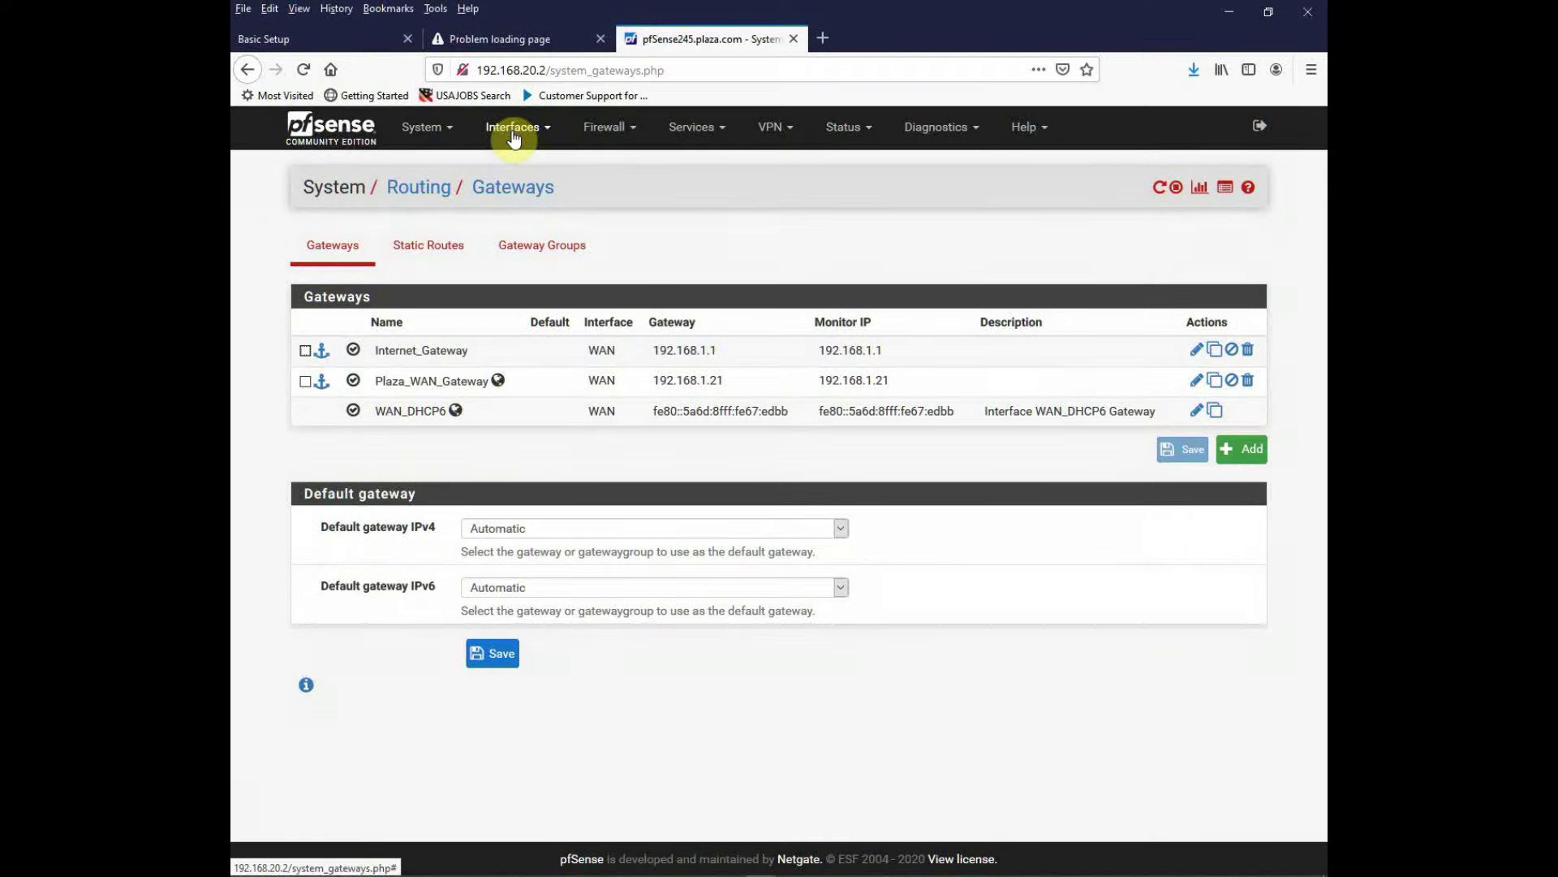
# Go through Interface Assignments to the WAN interface settings page
pyautogui.click(513, 132)
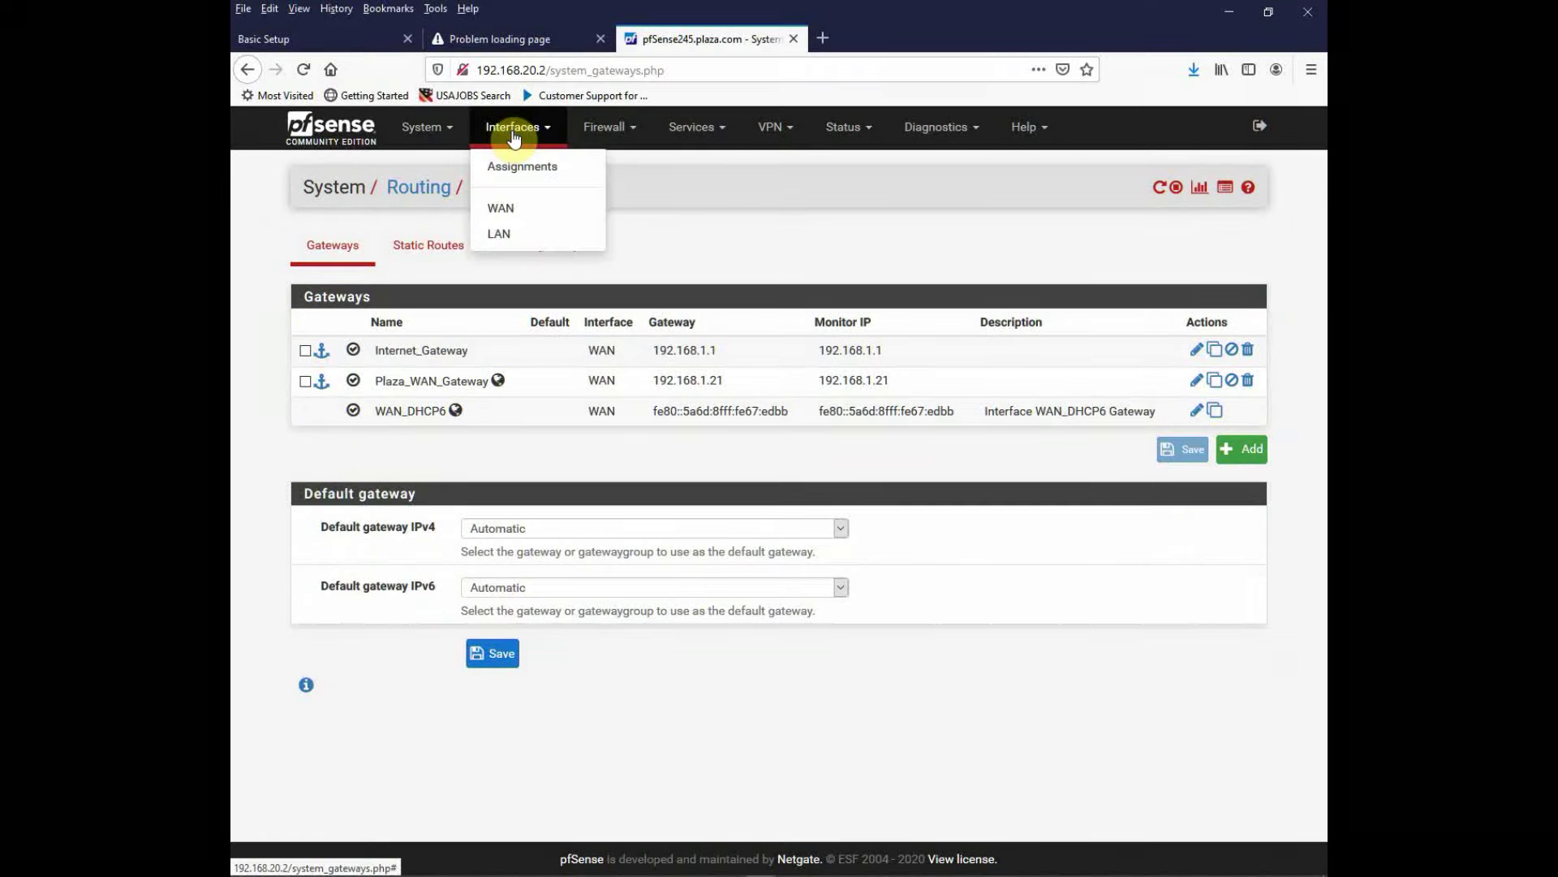
pyautogui.click(509, 171)
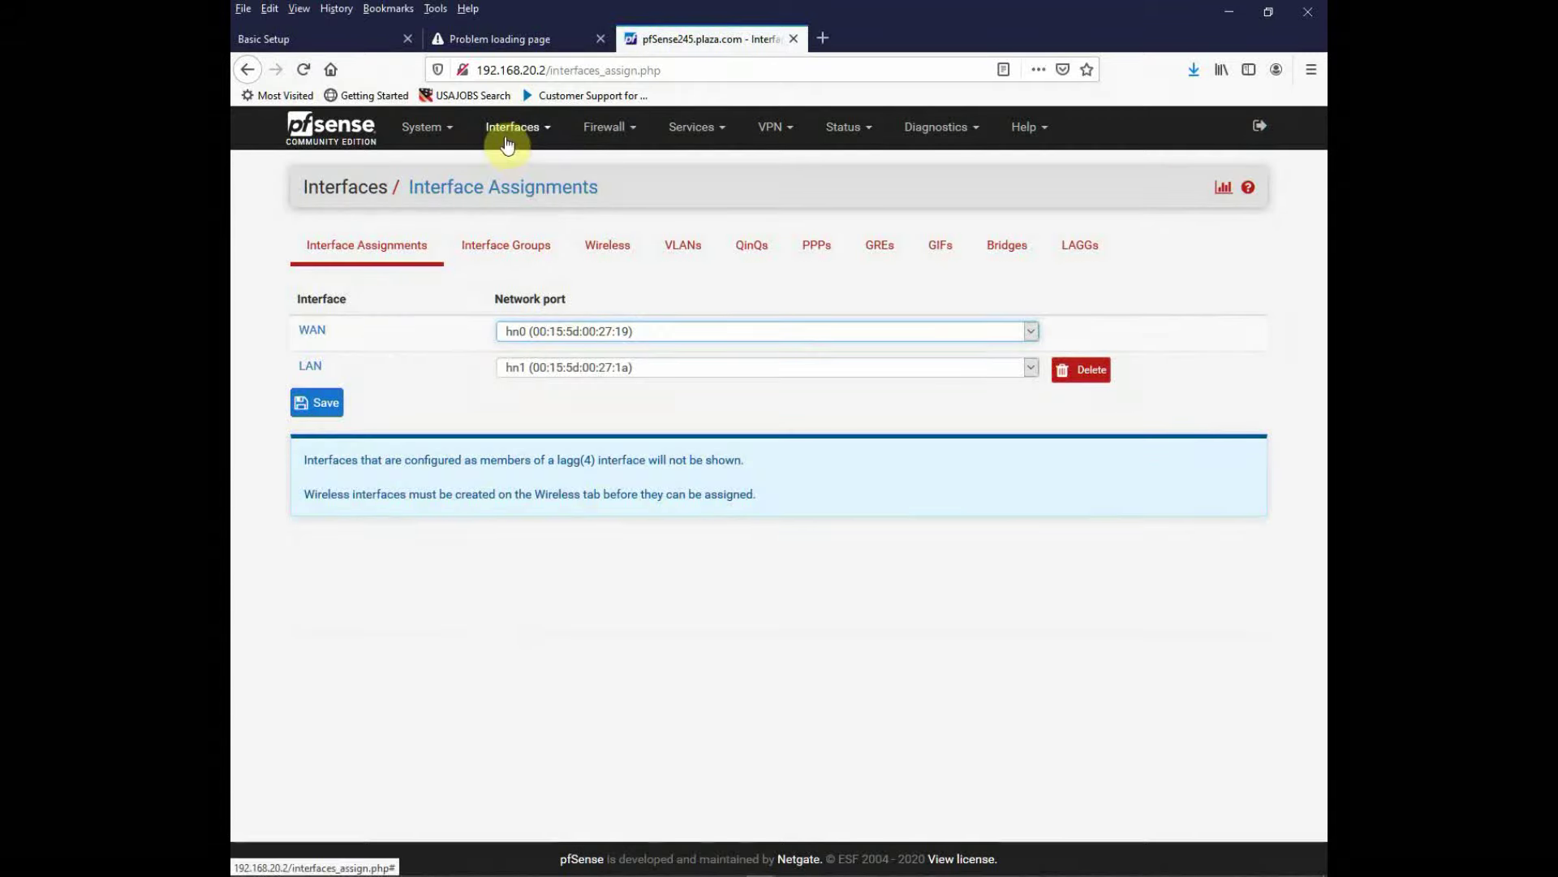
pyautogui.click(511, 138)
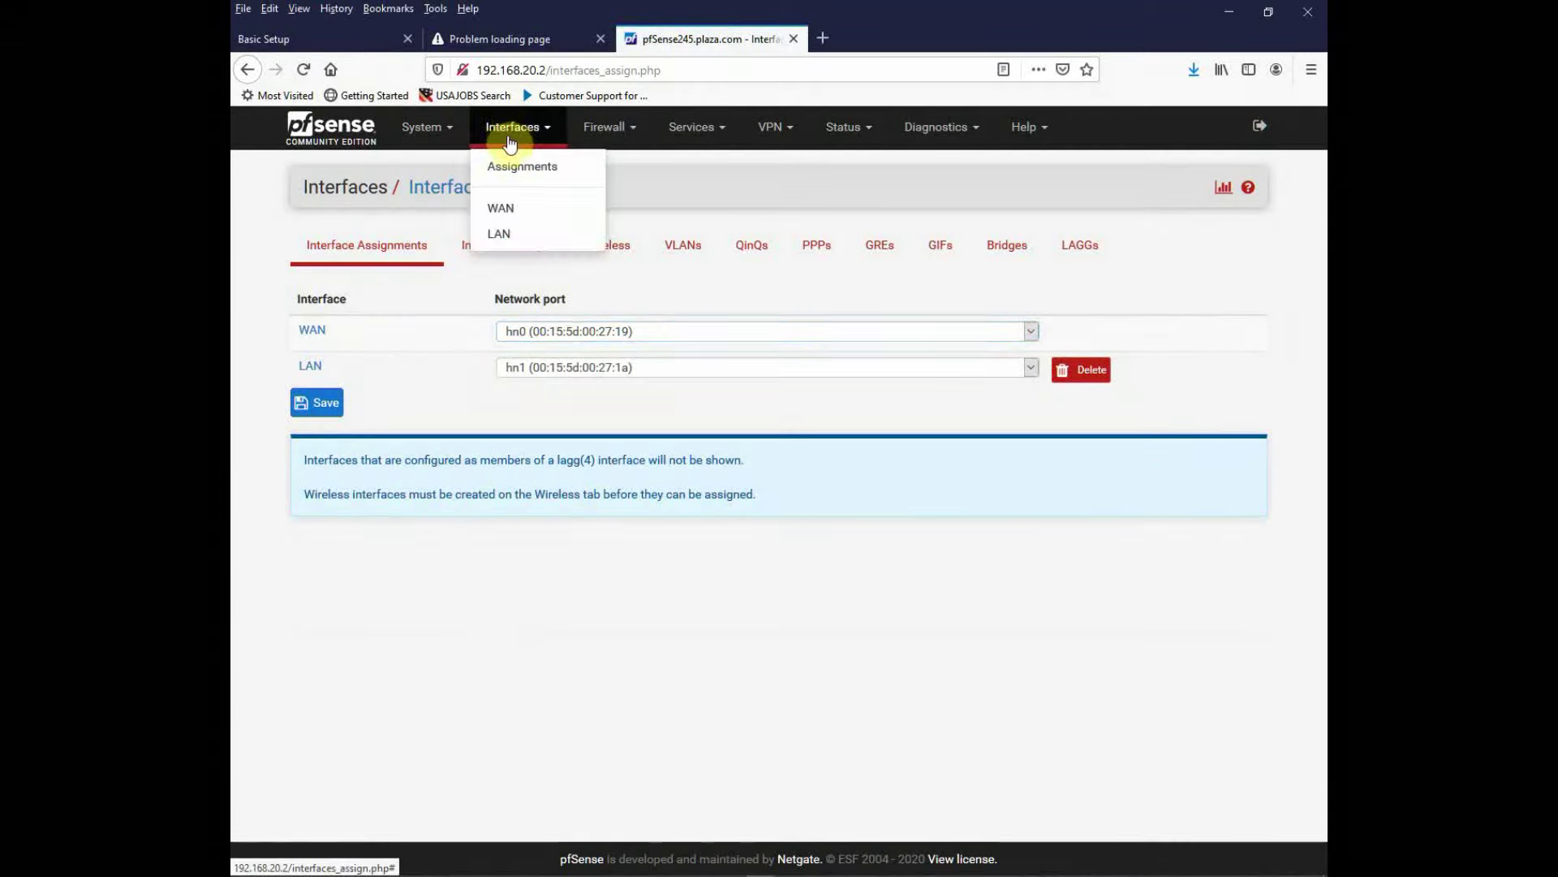
pyautogui.click(502, 206)
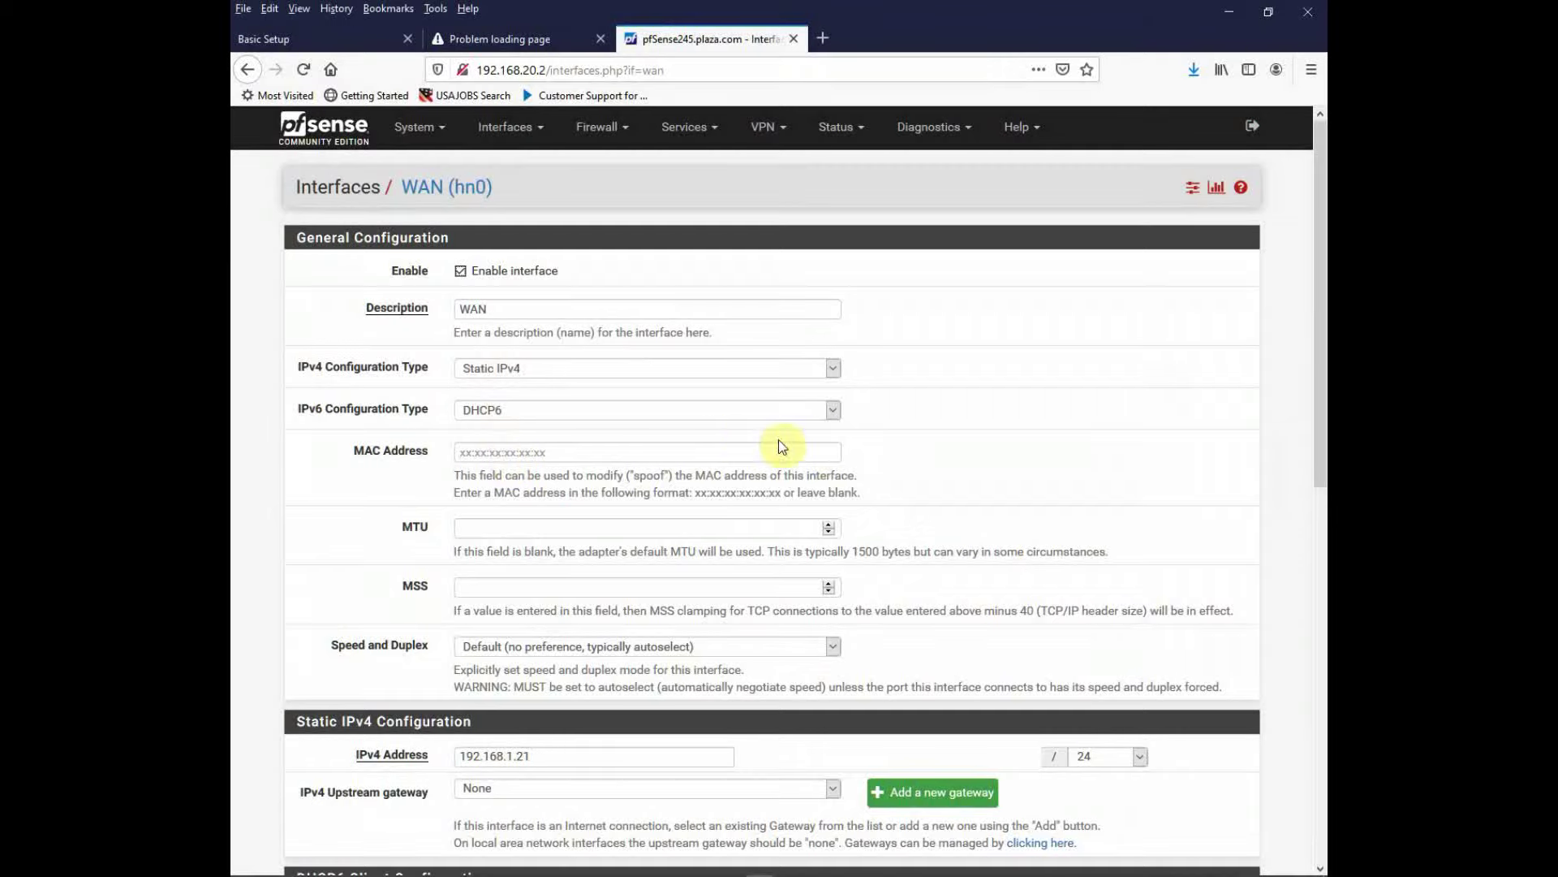
# Set WAN IPv6 configuration to None, keep Internet_Gateway upstream, then save and apply
pyautogui.click(832, 413)
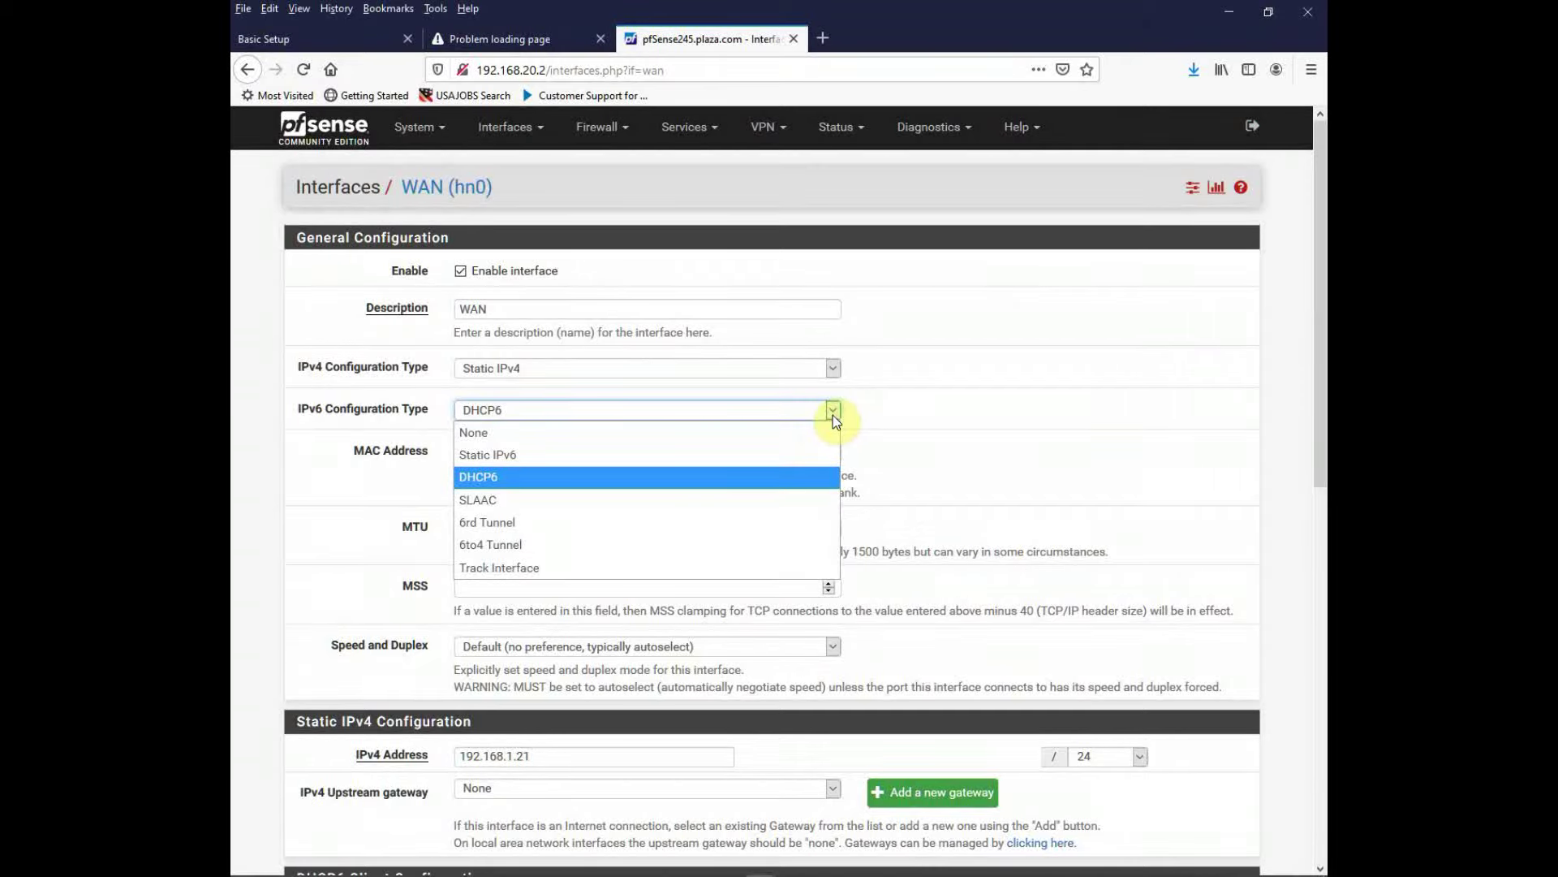
pyautogui.click(670, 430)
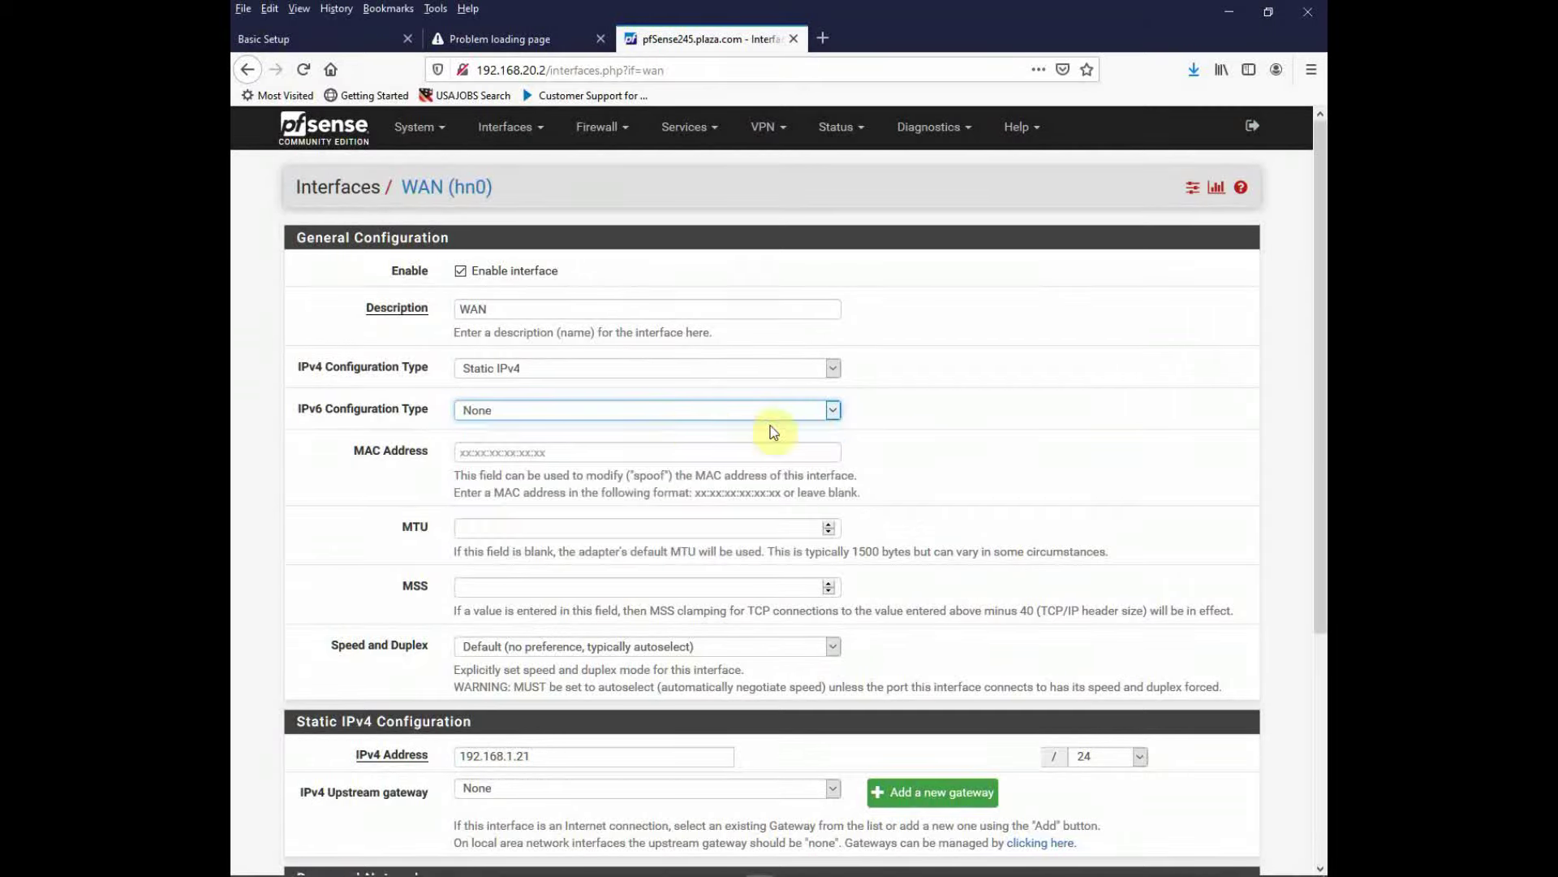
pyautogui.scroll(-1, 925, 434)
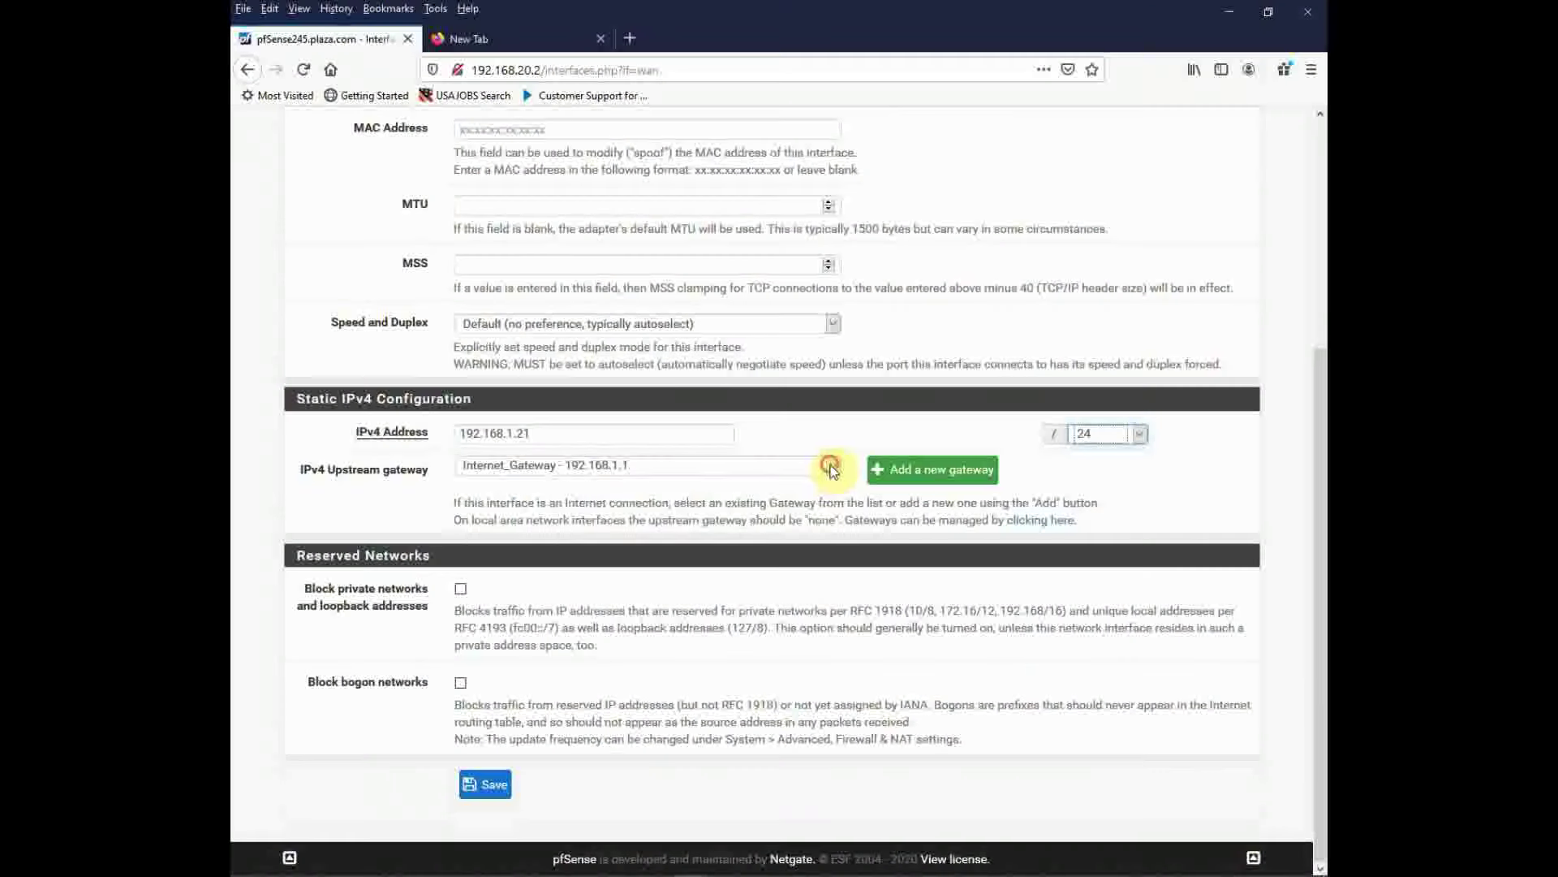
pyautogui.click(828, 467)
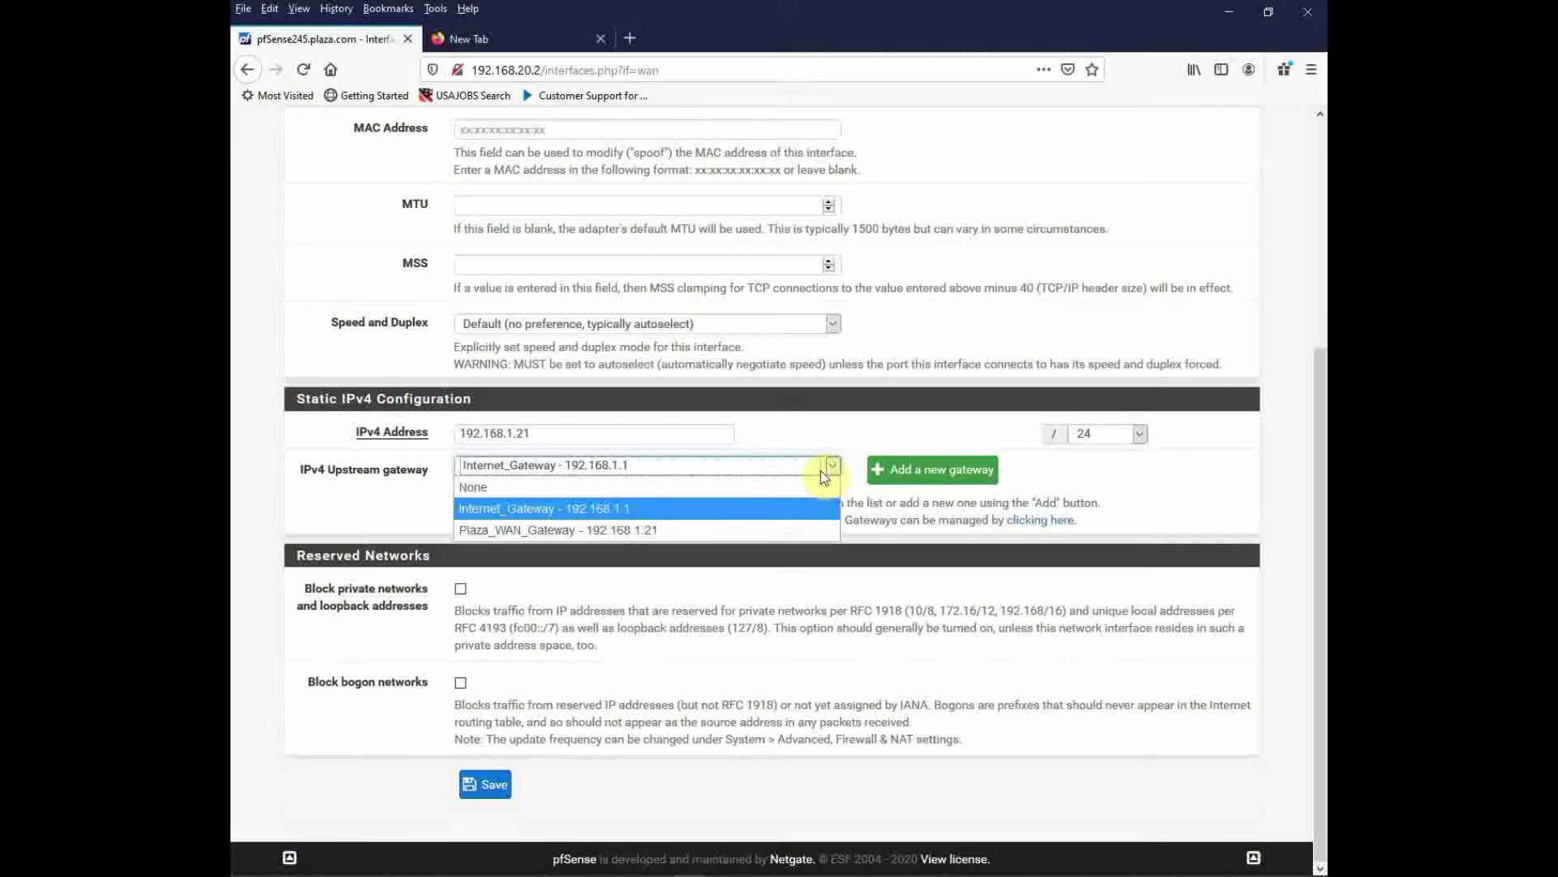
pyautogui.click(633, 514)
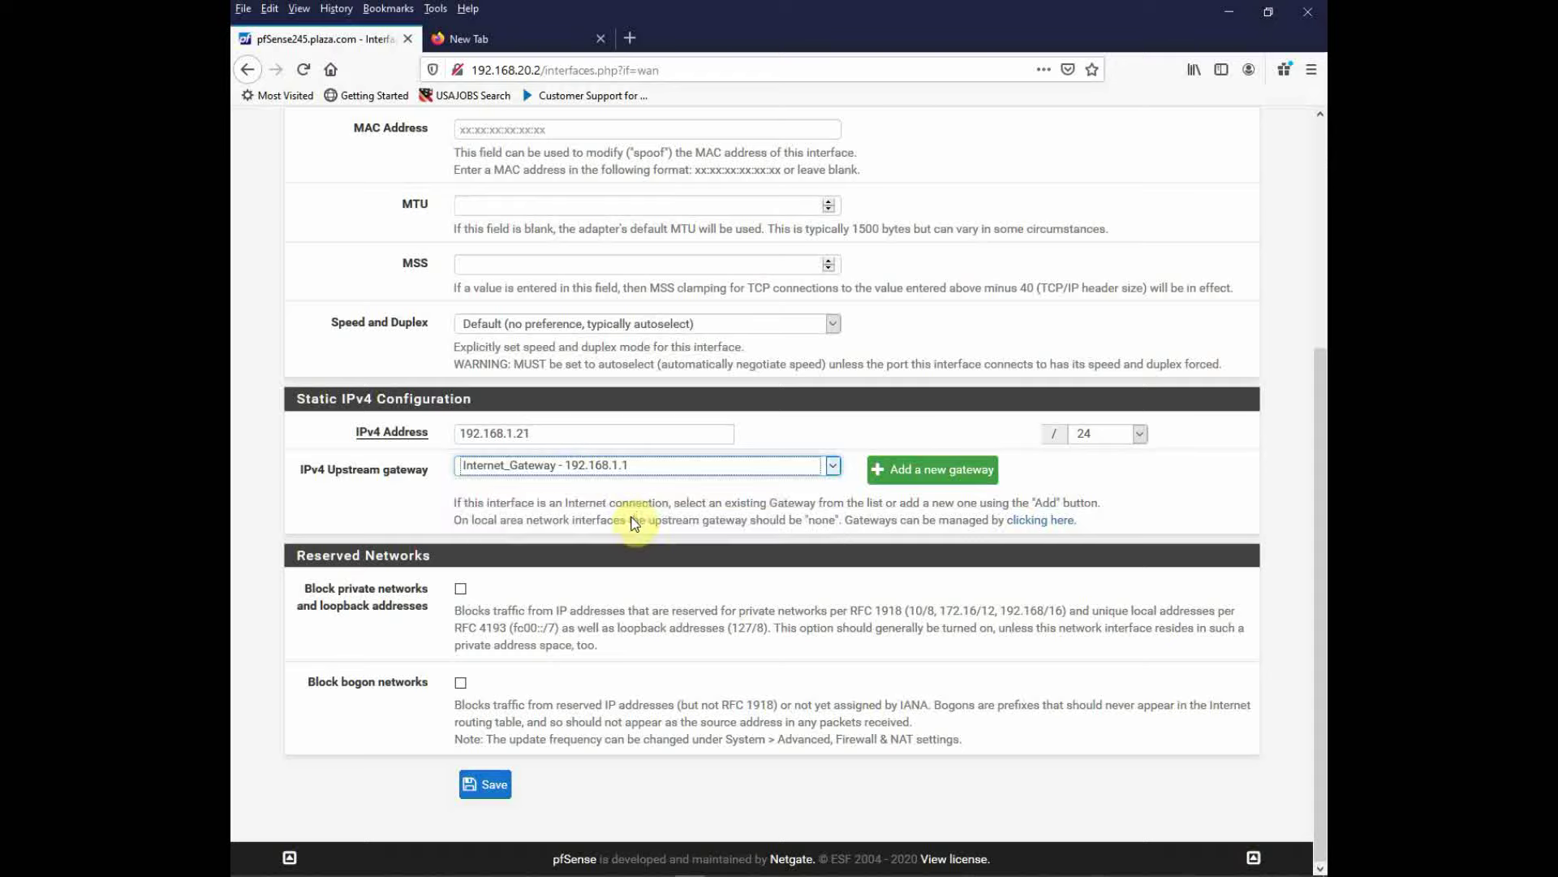
pyautogui.click(528, 788)
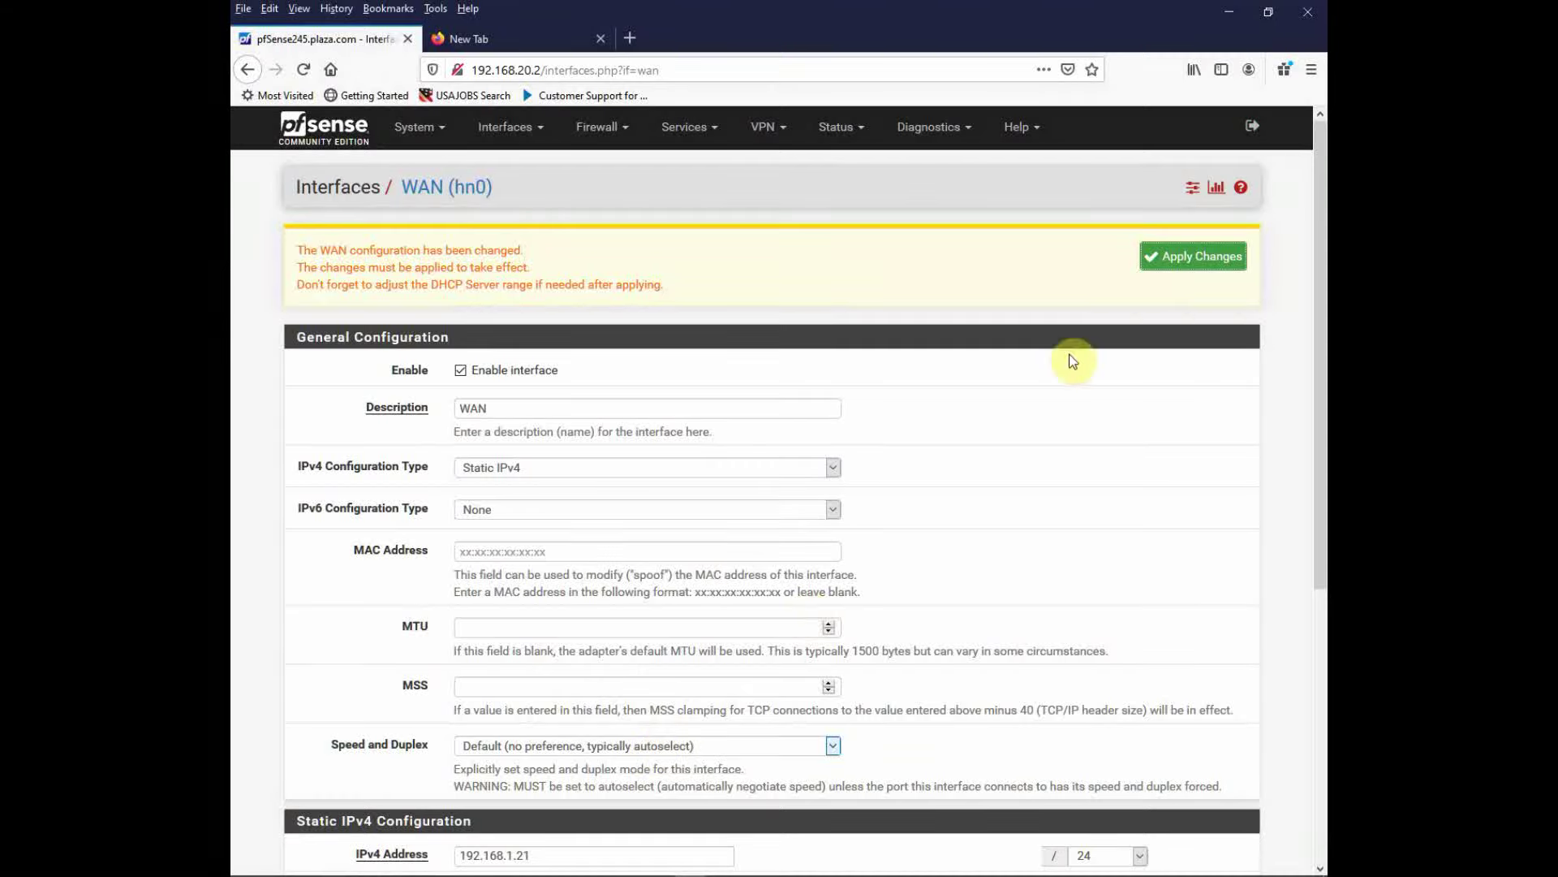
pyautogui.click(1196, 266)
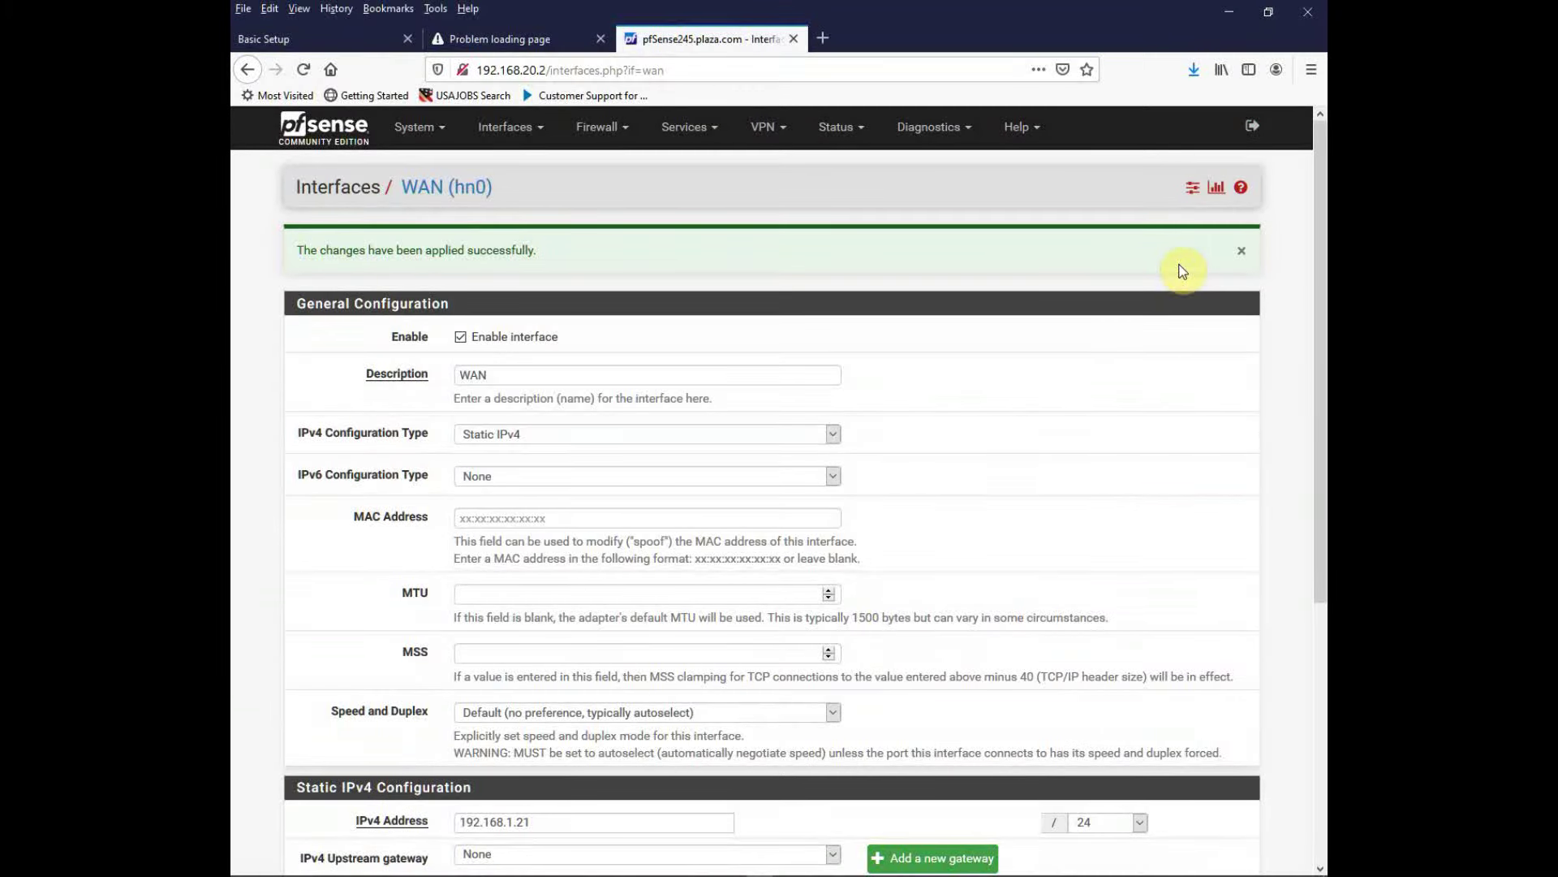
pyautogui.click(1238, 253)
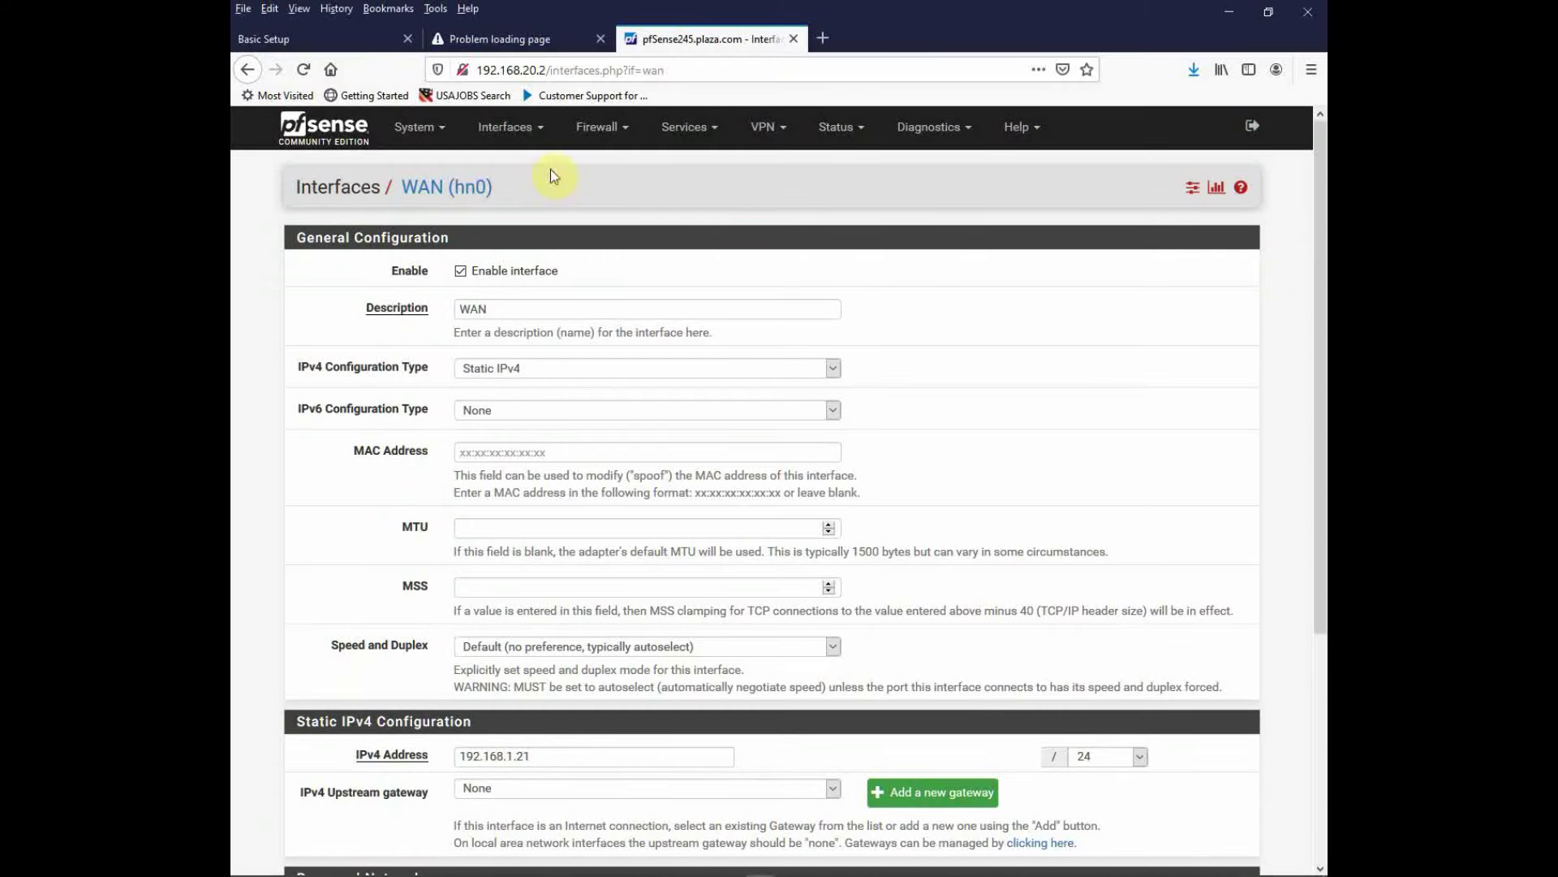
# Look over the LAN interface settings page
pyautogui.click(531, 133)
pyautogui.click(523, 235)
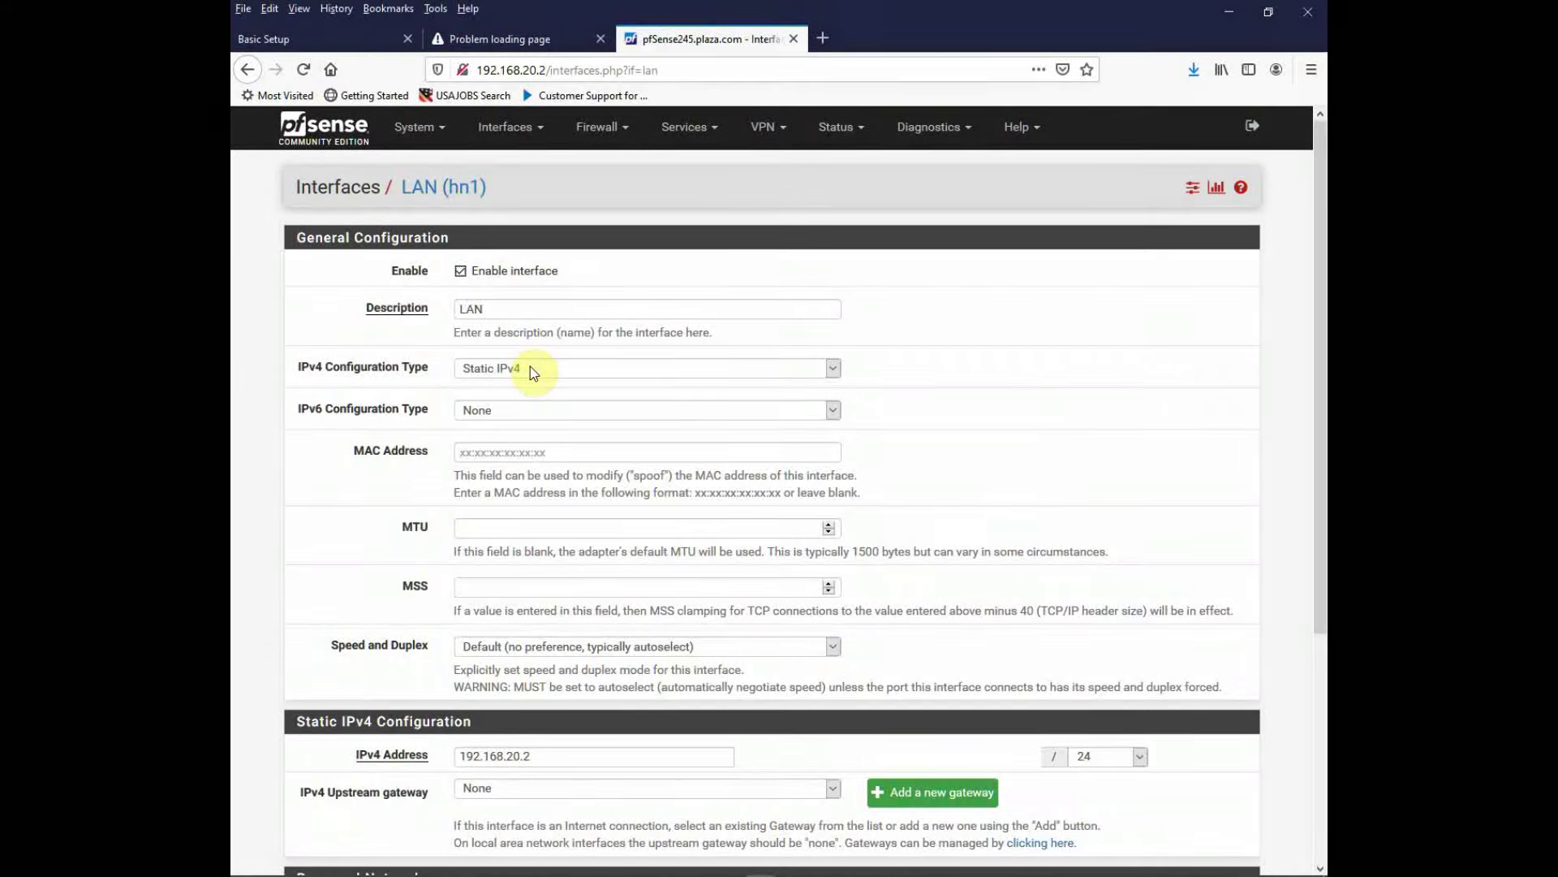
pyautogui.scroll(-3, 586, 548)
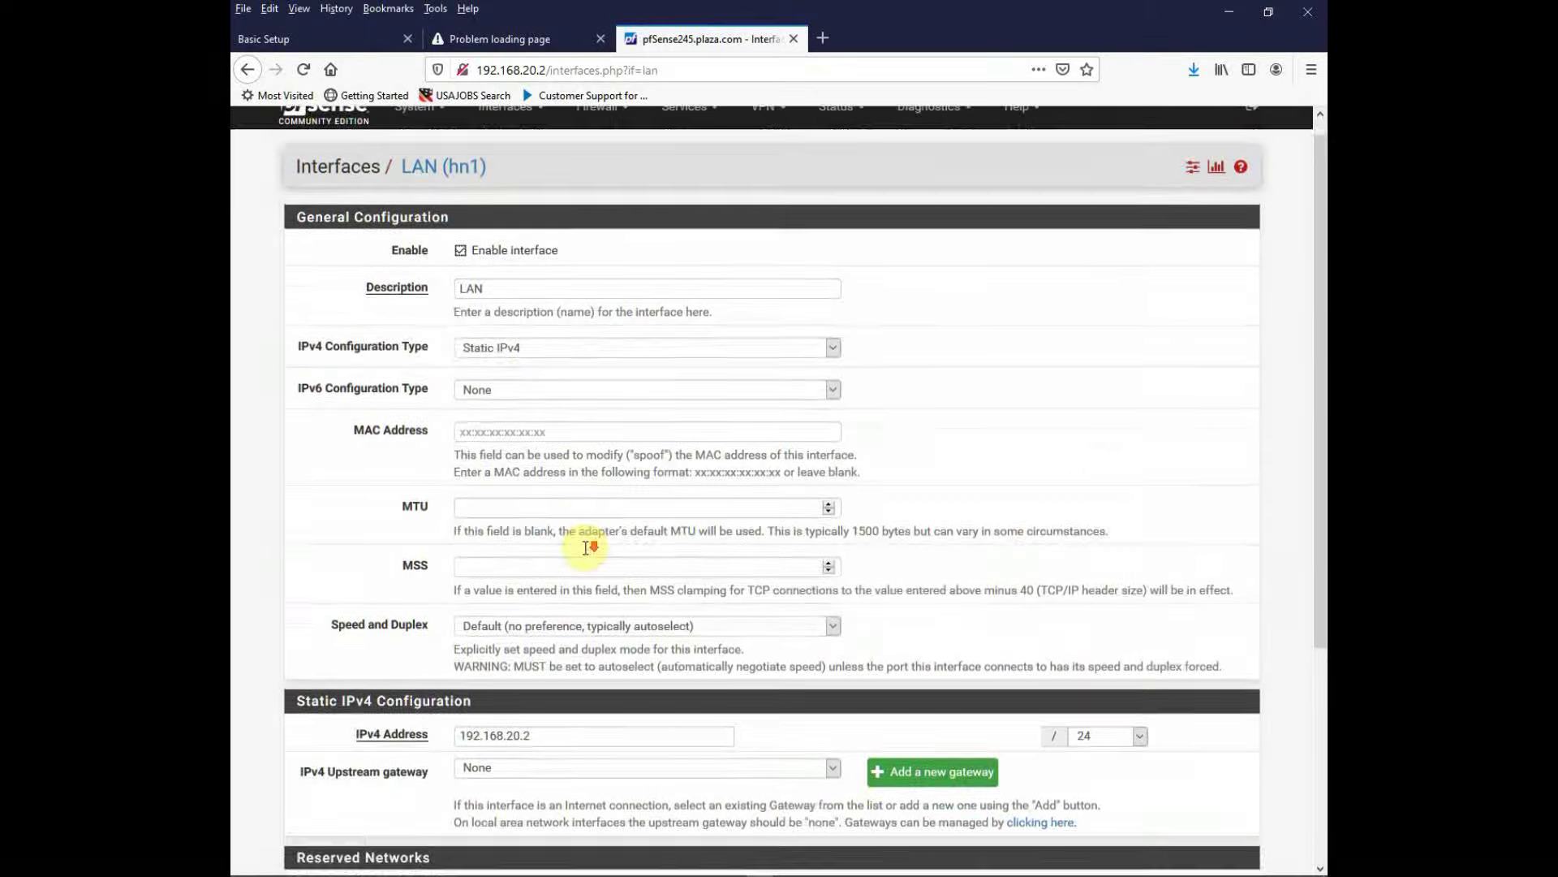
pyautogui.scroll(-5, 586, 548)
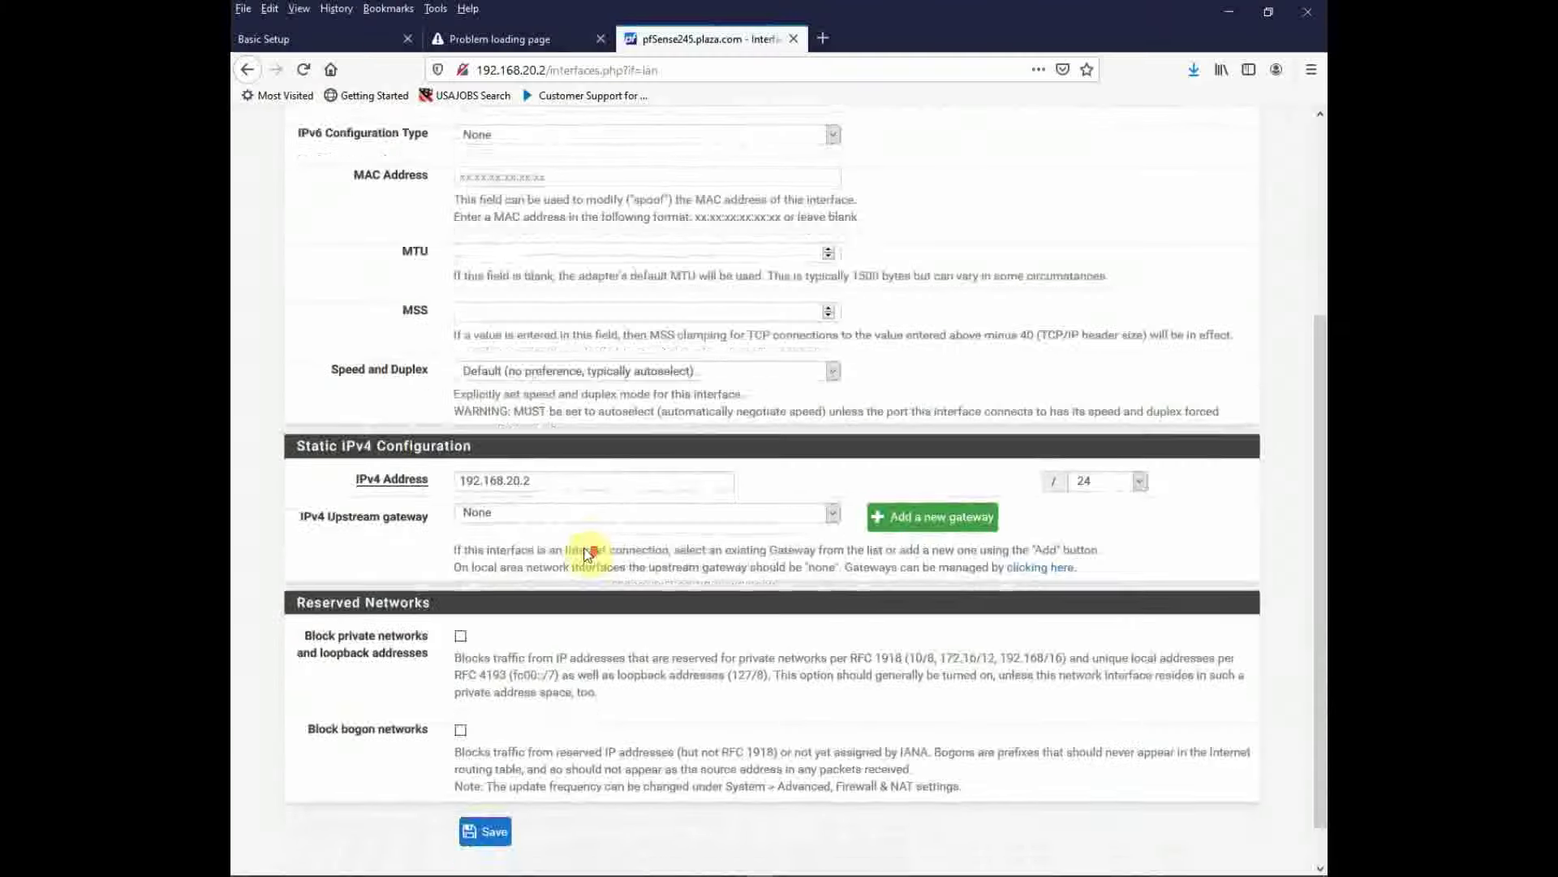
pyautogui.scroll(-1, 586, 552)
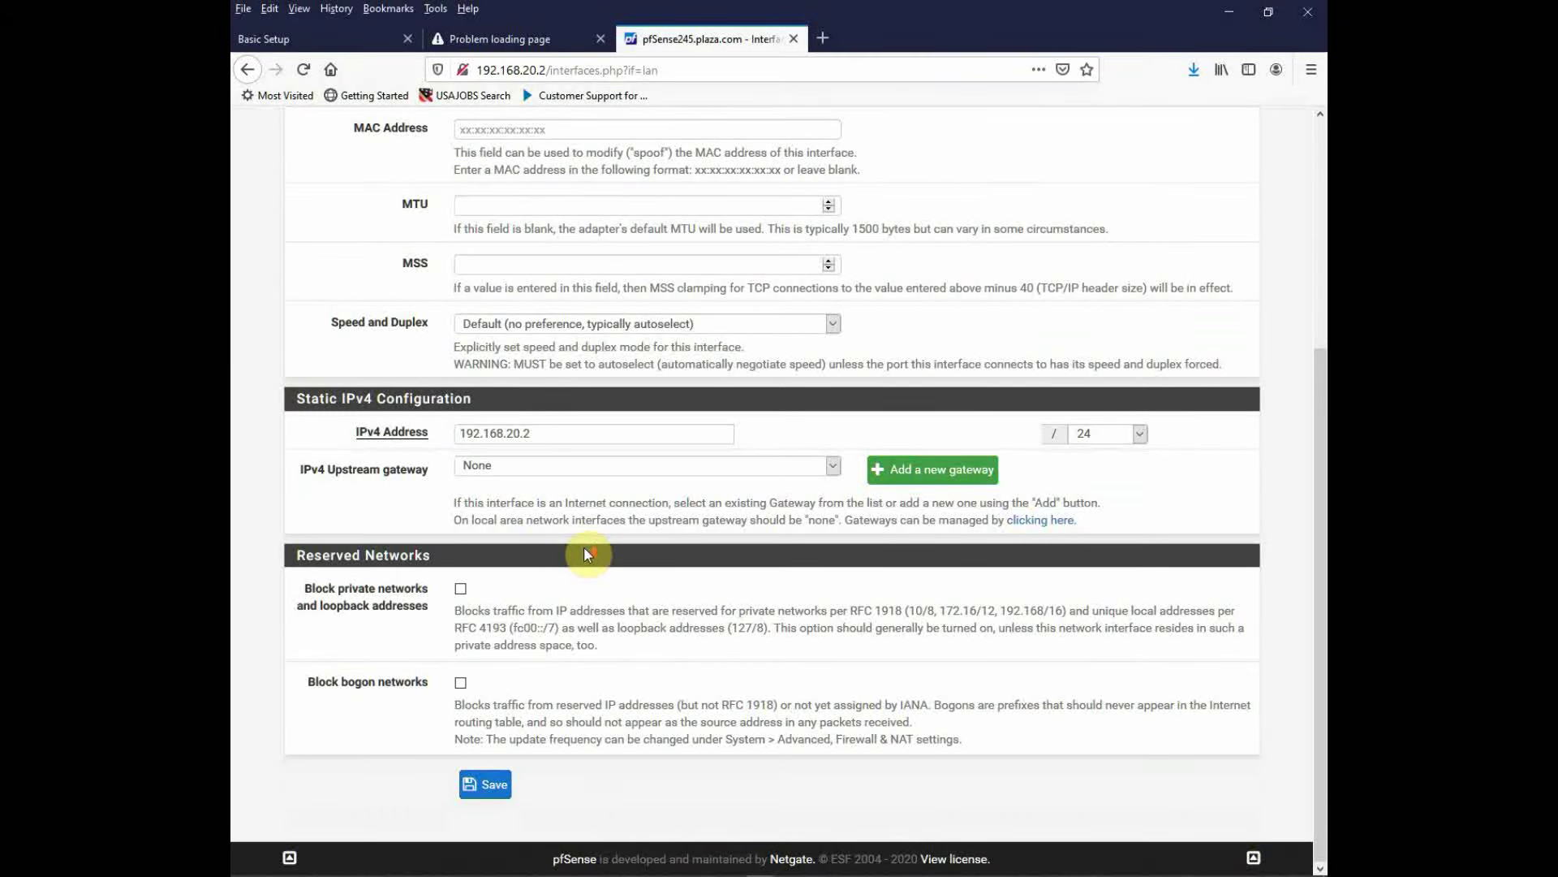
pyautogui.scroll(6, 587, 555)
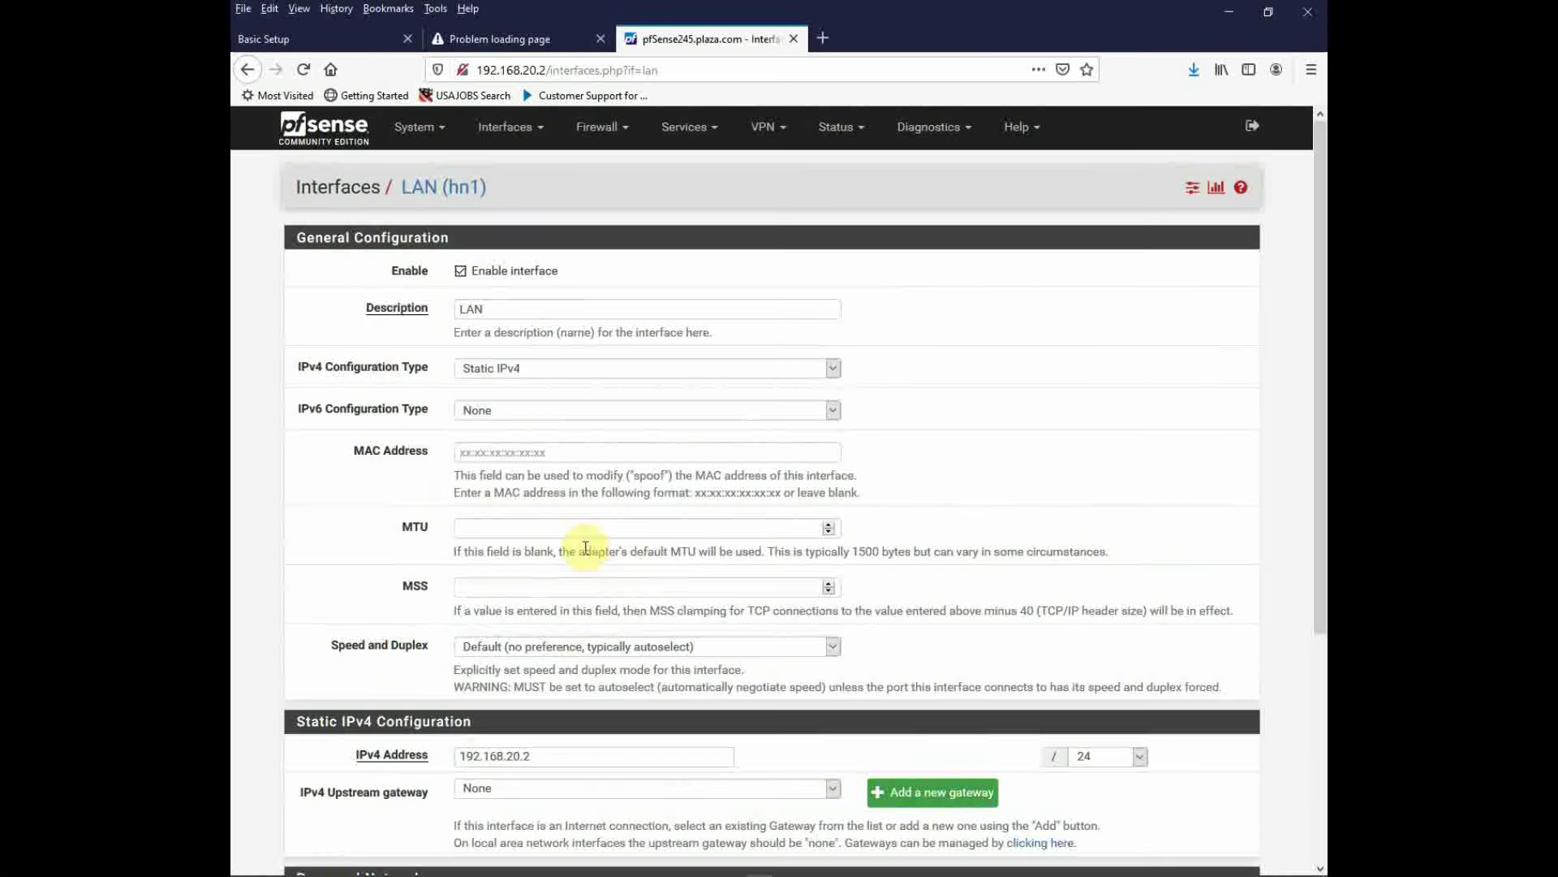
# Browse Firewall Aliases and NAT port forwards, then open the WAN firewall rules
pyautogui.click(598, 134)
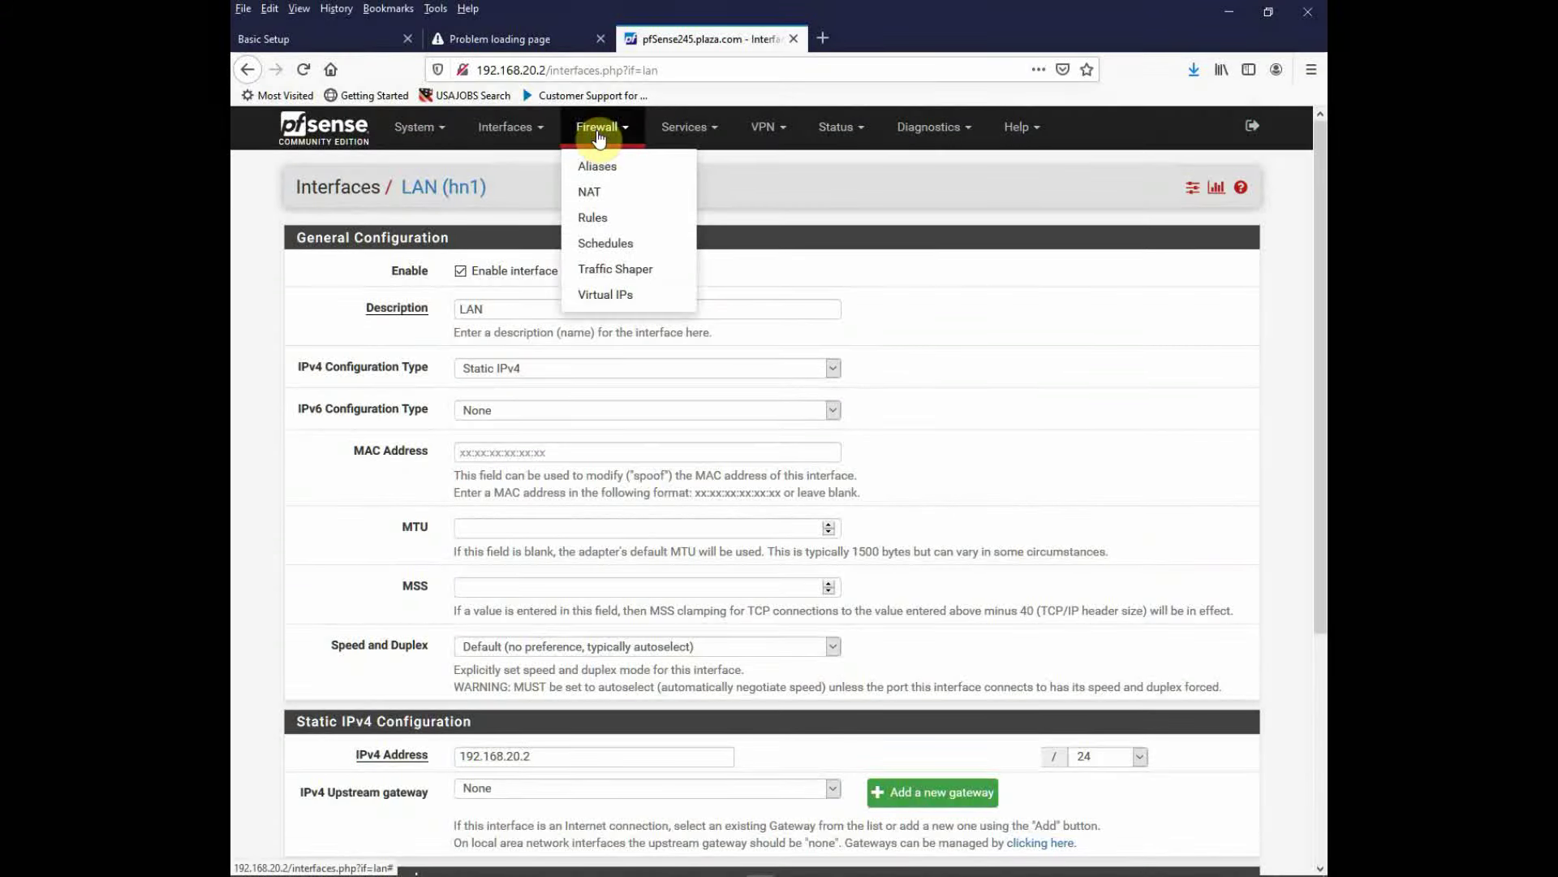
pyautogui.click(592, 162)
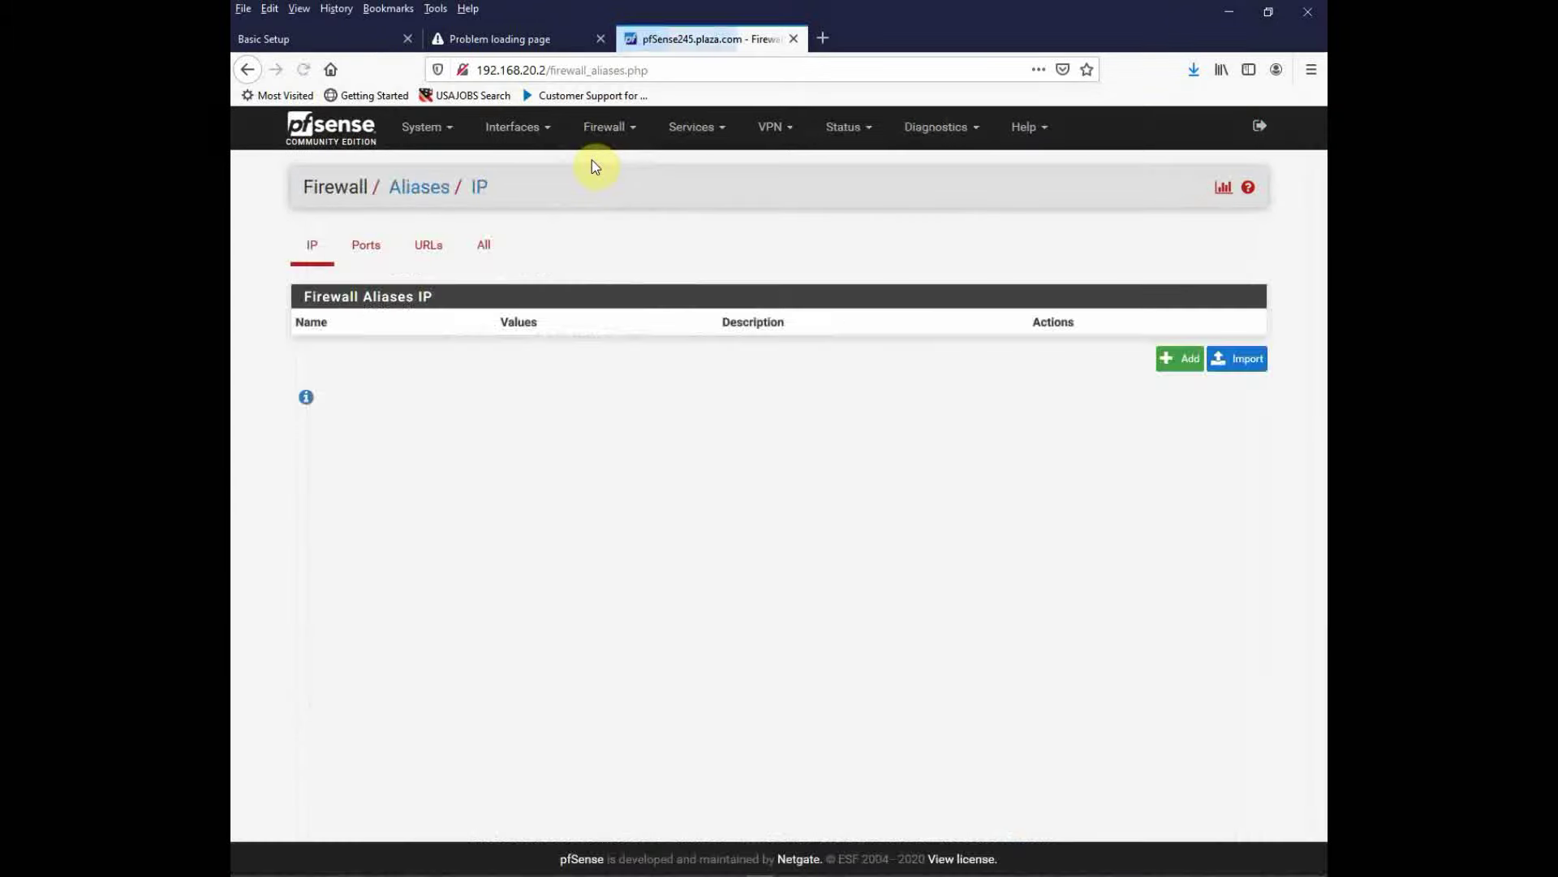
pyautogui.click(603, 134)
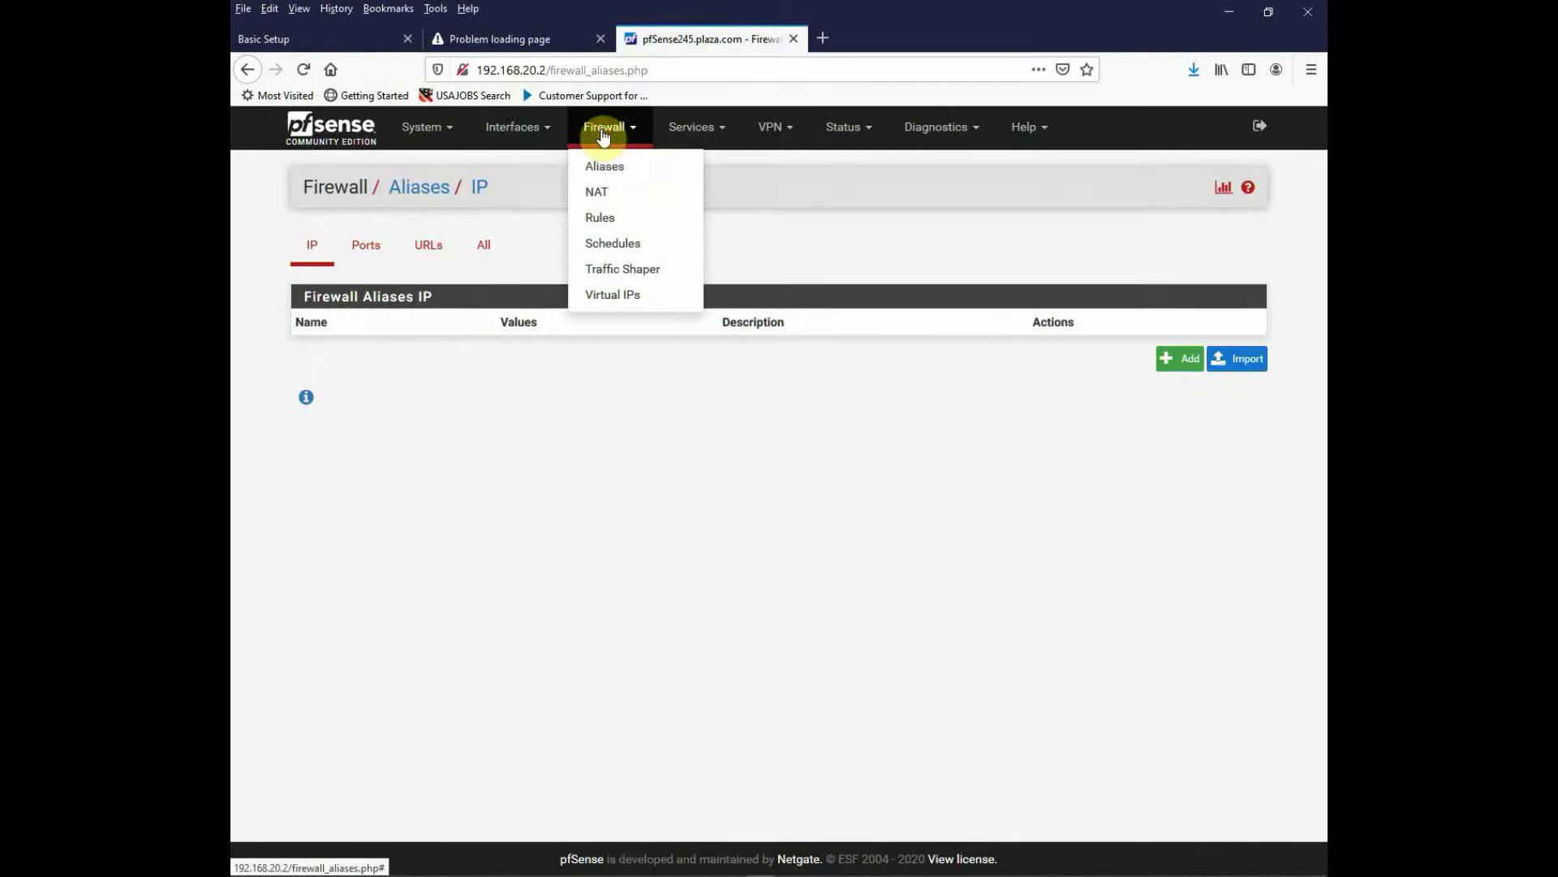
pyautogui.click(598, 195)
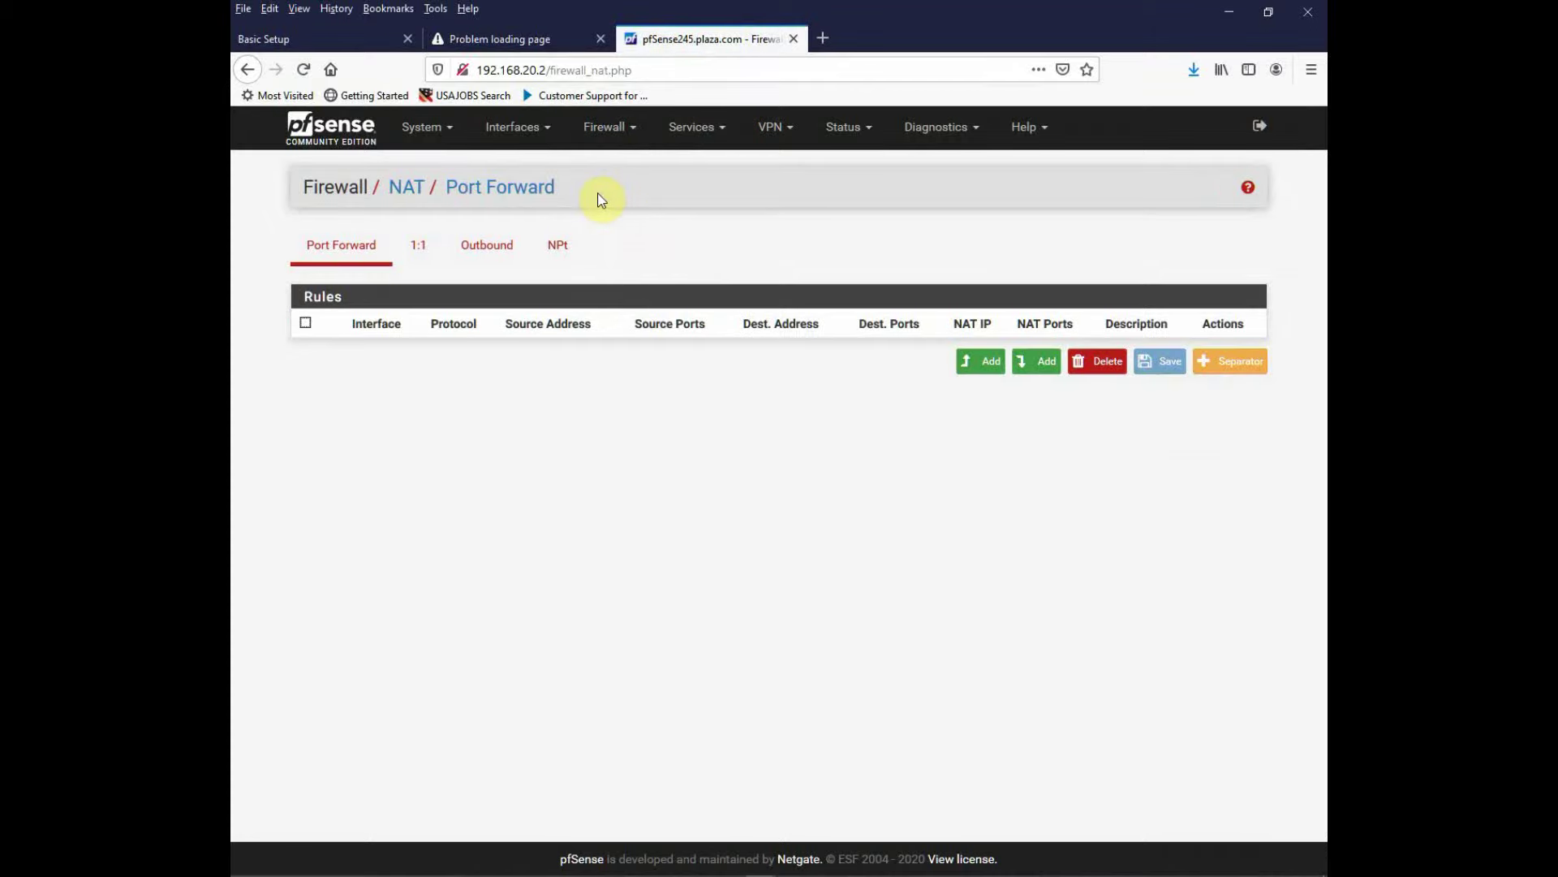
pyautogui.click(615, 140)
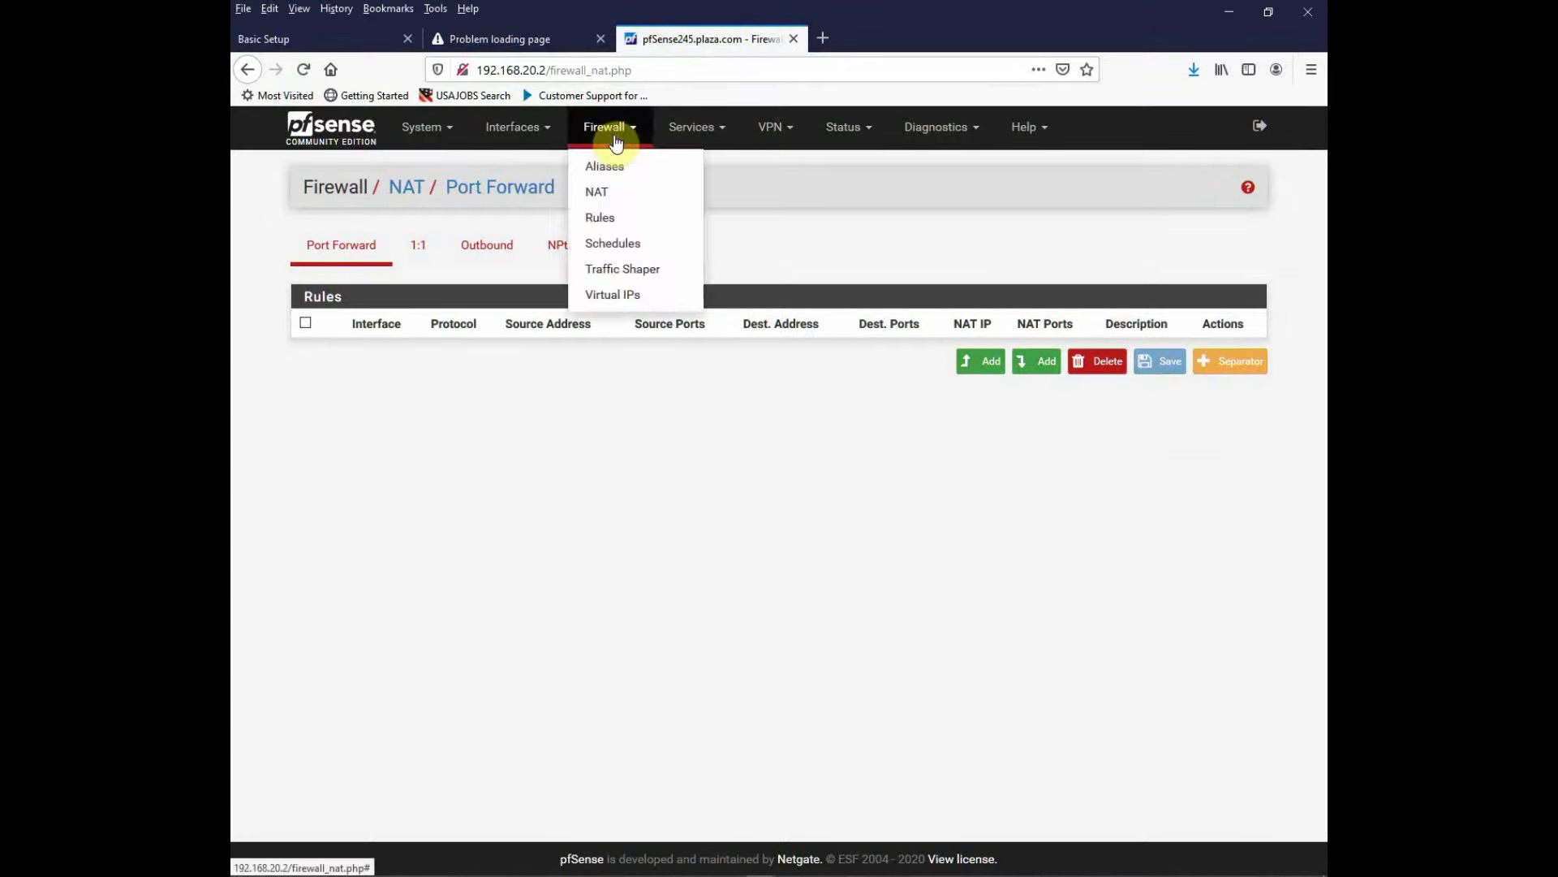
pyautogui.click(599, 218)
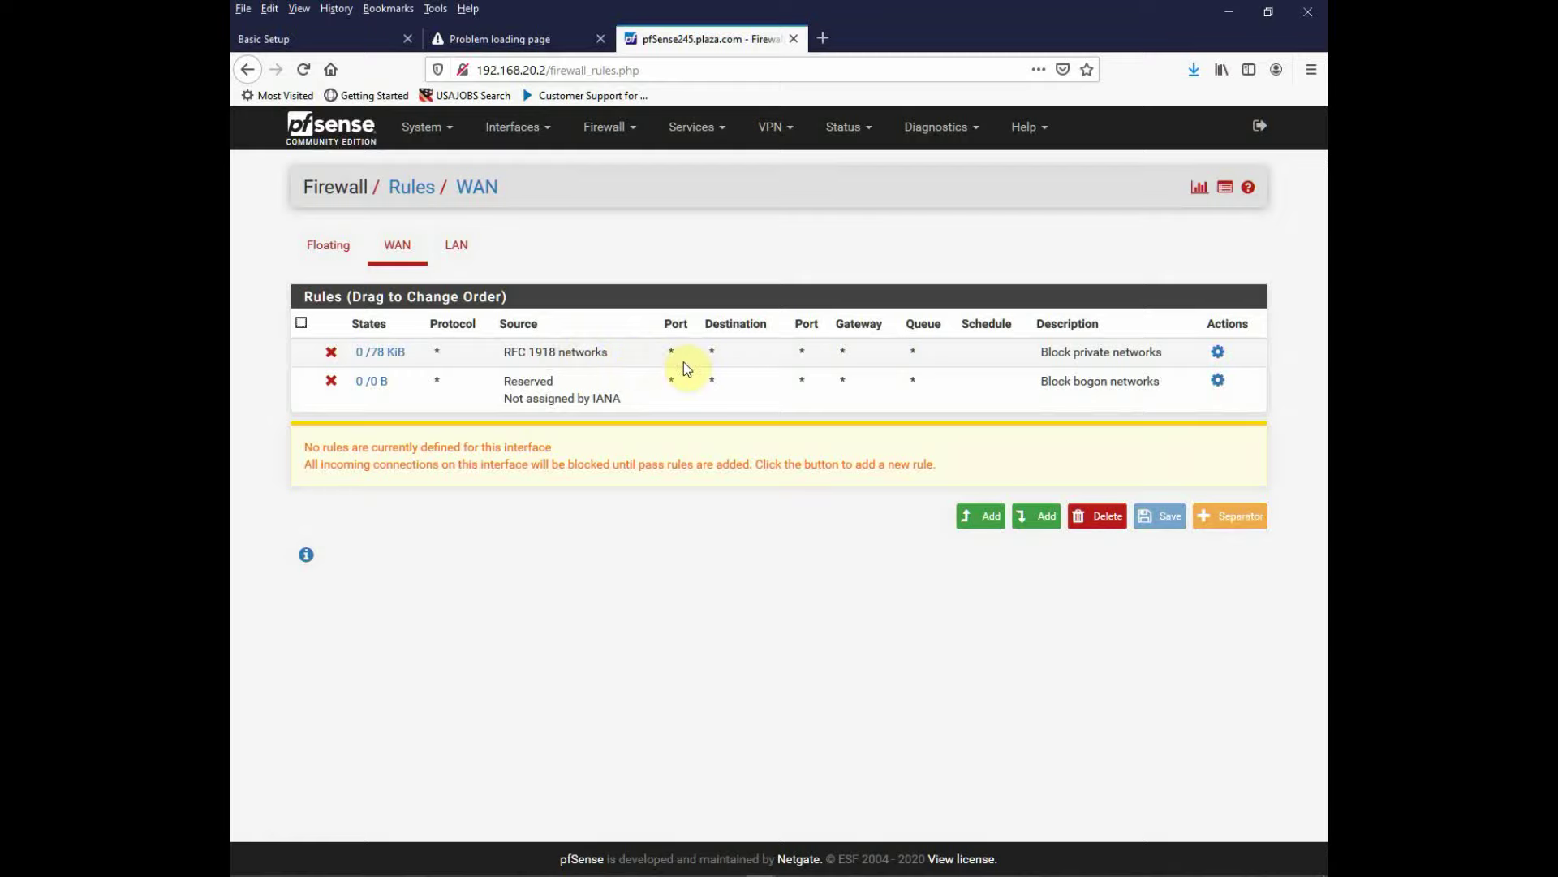
# Uncheck Block private networks and Block bogon networks on WAN, then save and apply
pyautogui.click(1219, 354)
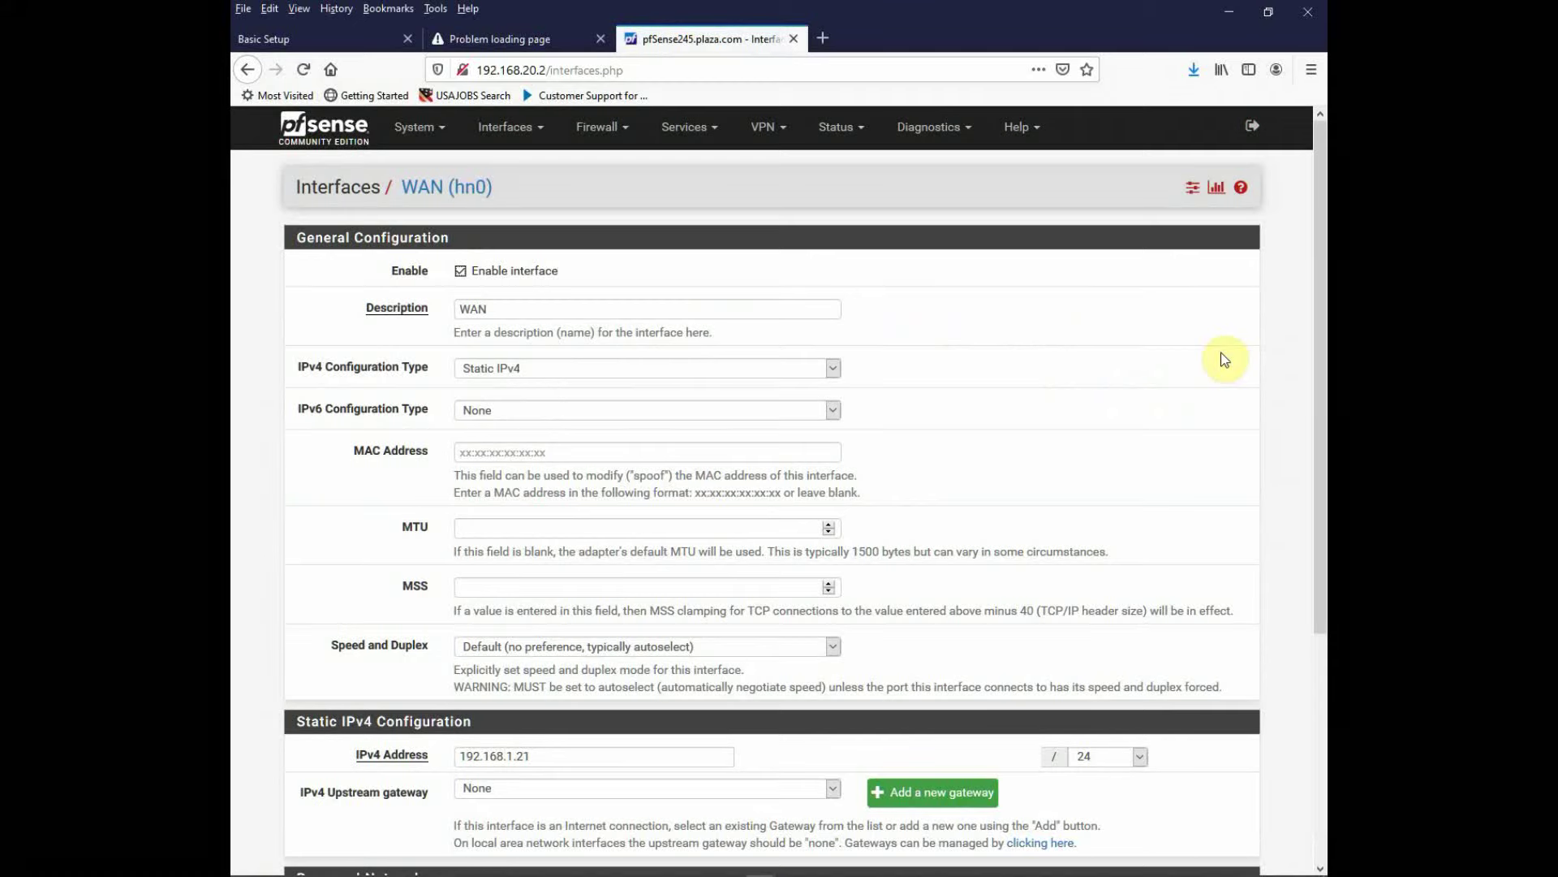
pyautogui.scroll(-4, 680, 487)
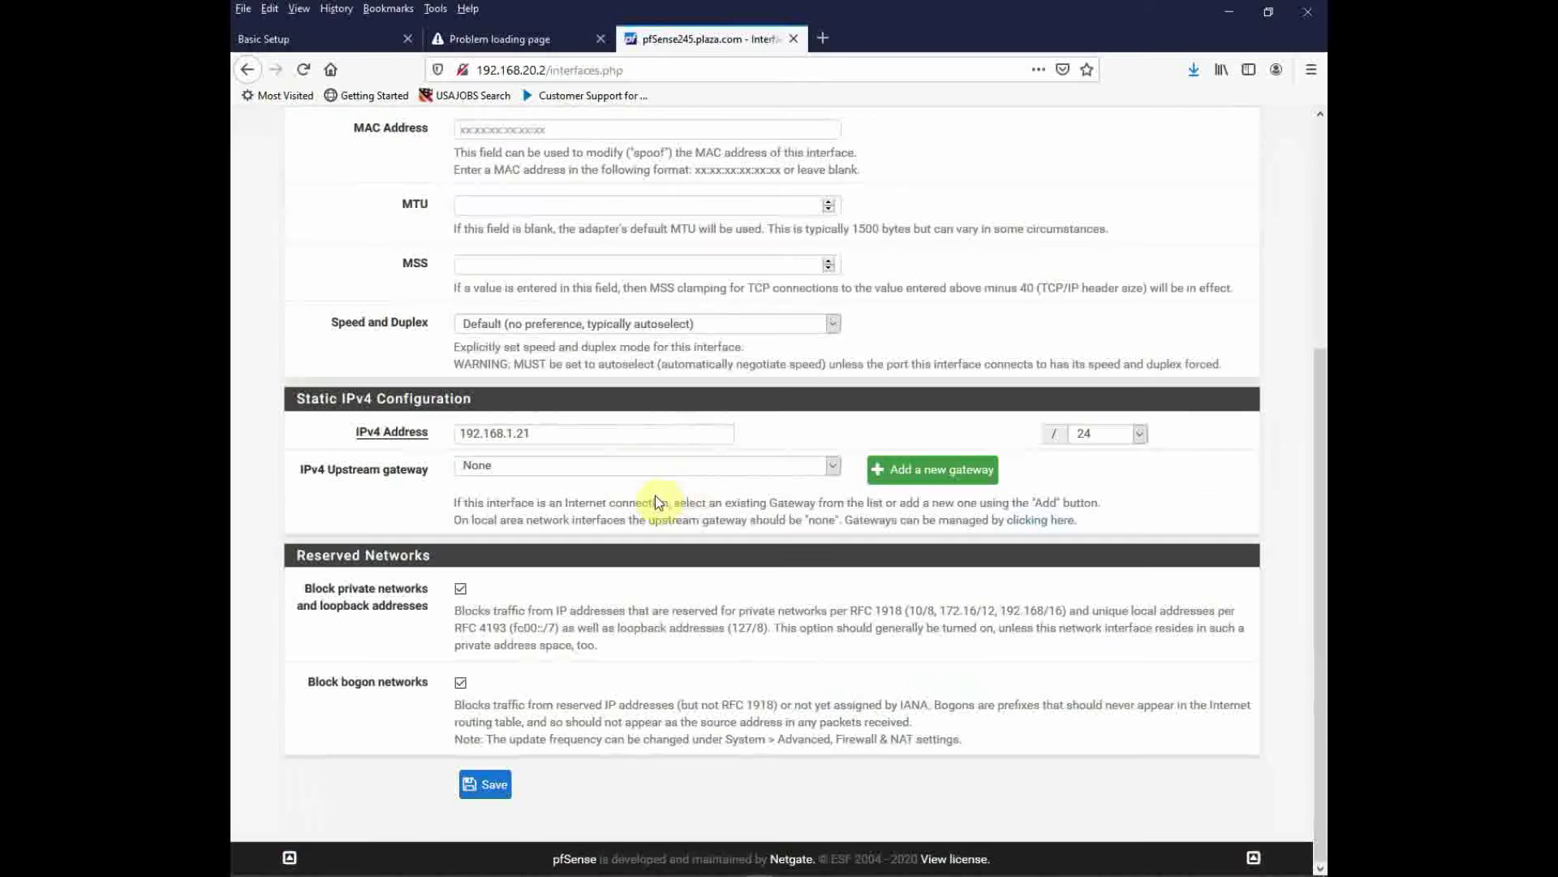
pyautogui.click(461, 590)
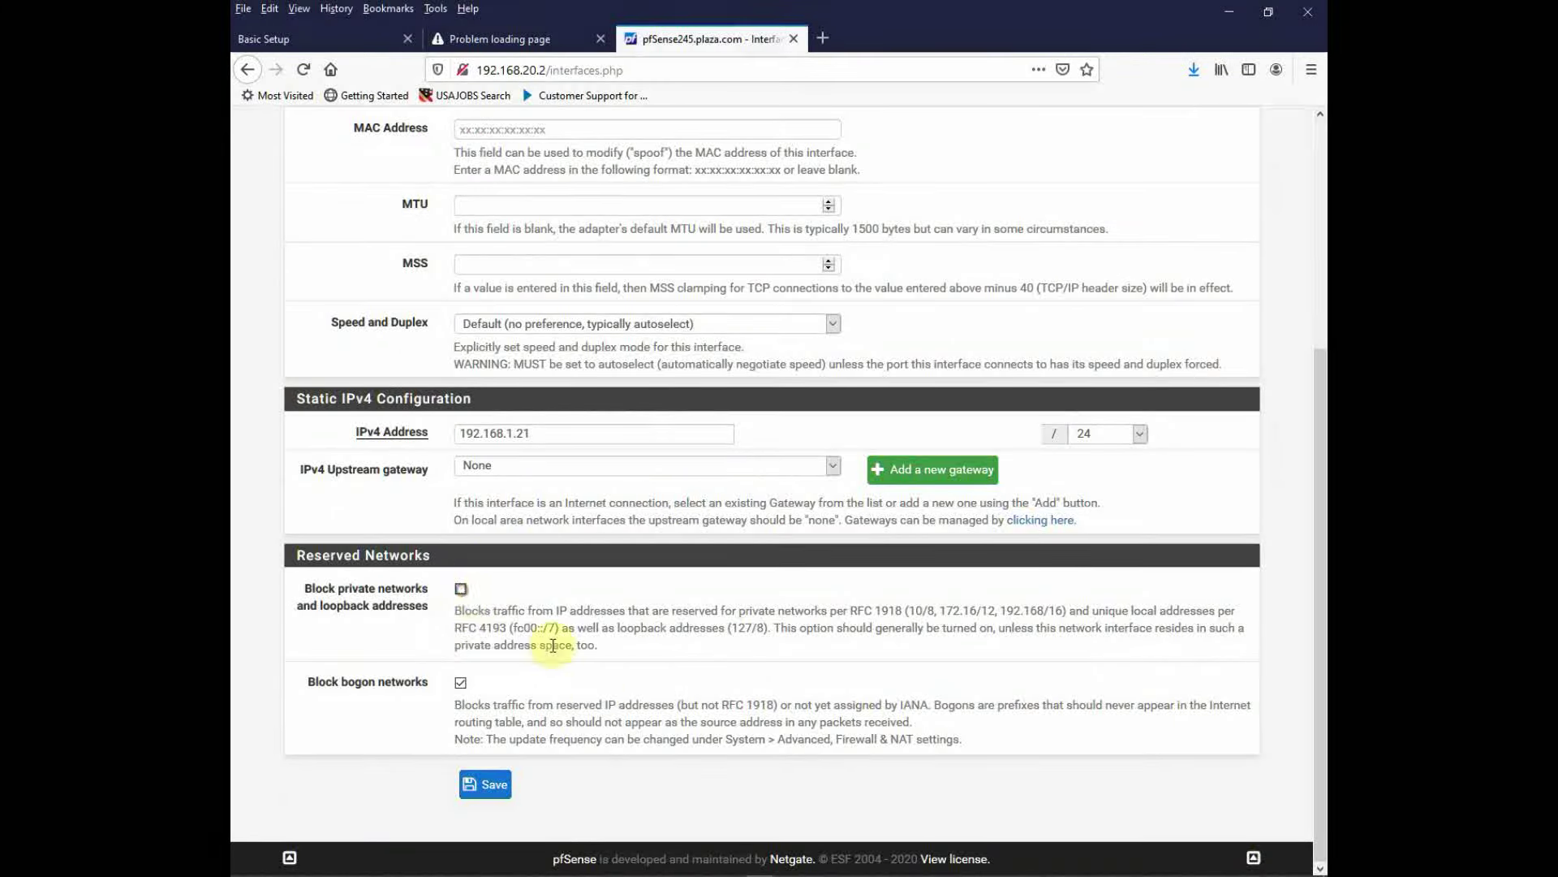
pyautogui.click(460, 683)
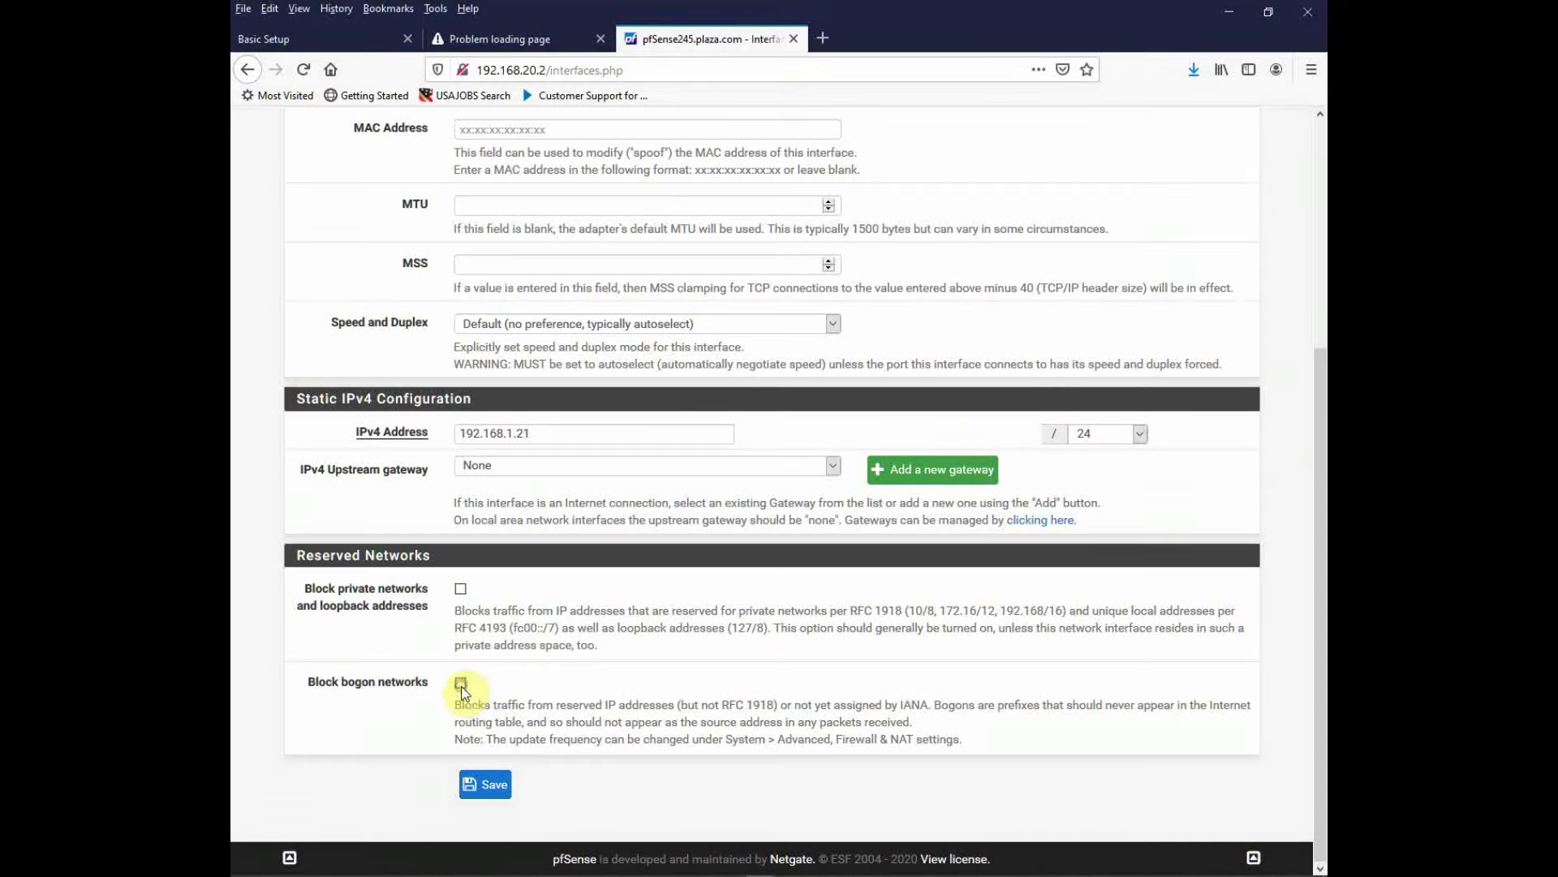
pyautogui.click(484, 785)
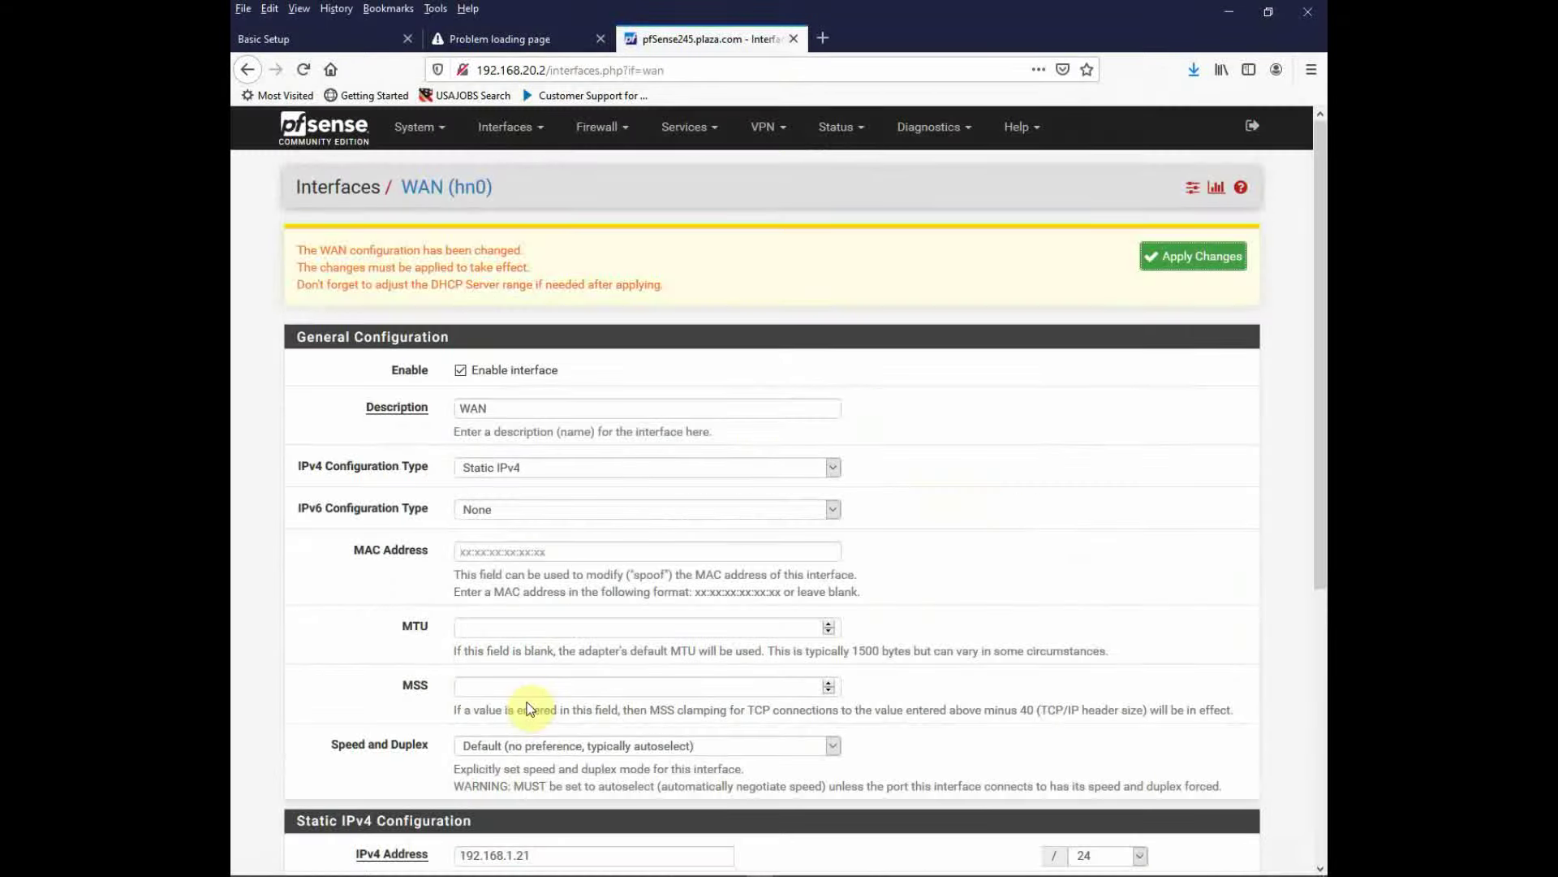
pyautogui.click(1178, 262)
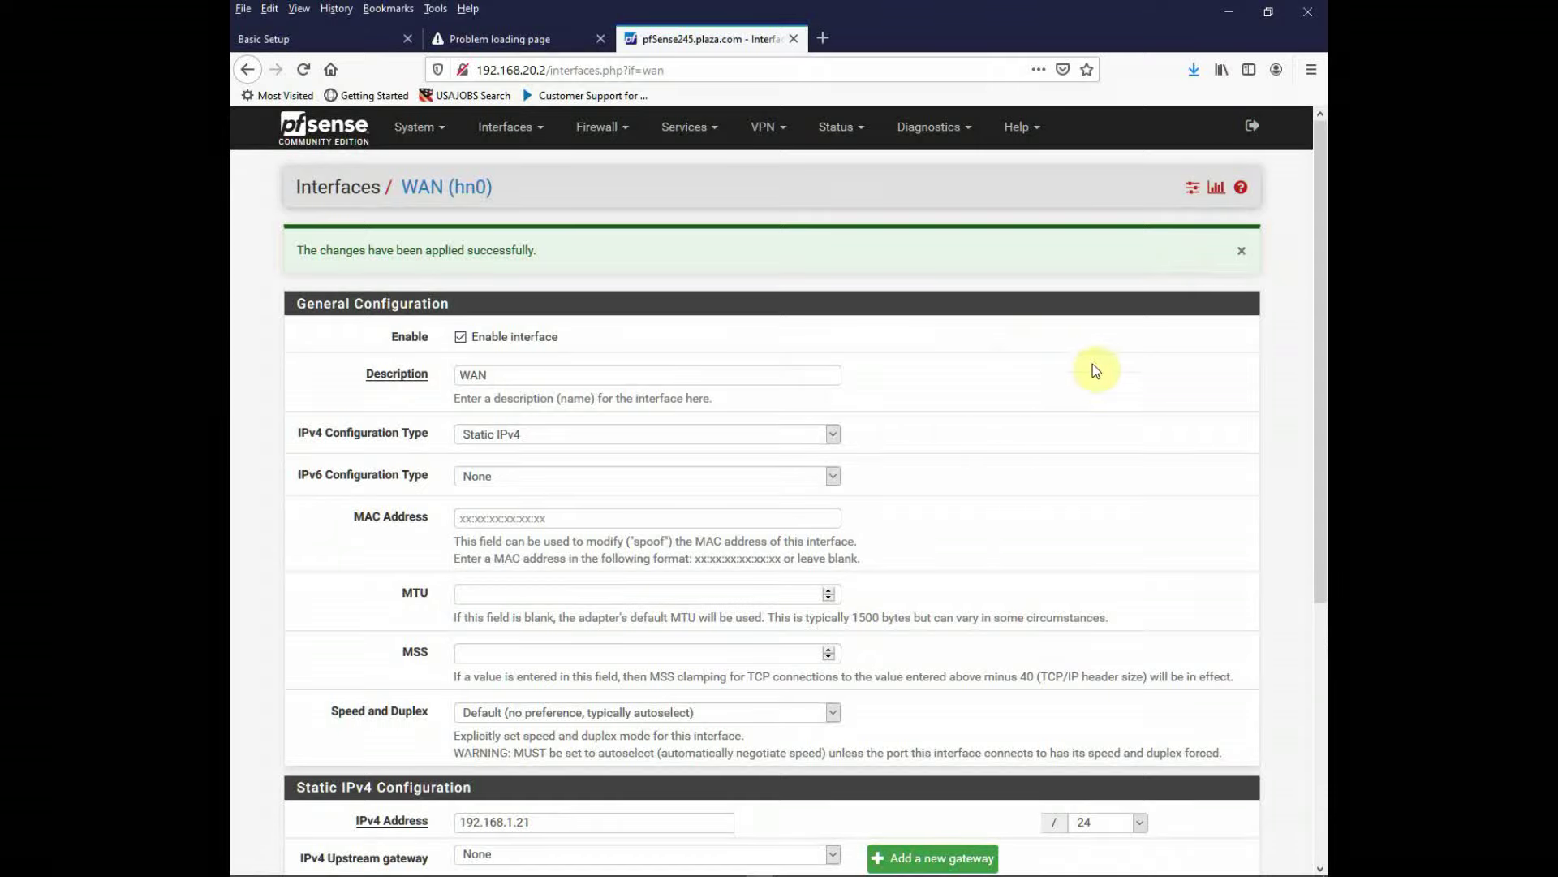
pyautogui.click(1241, 251)
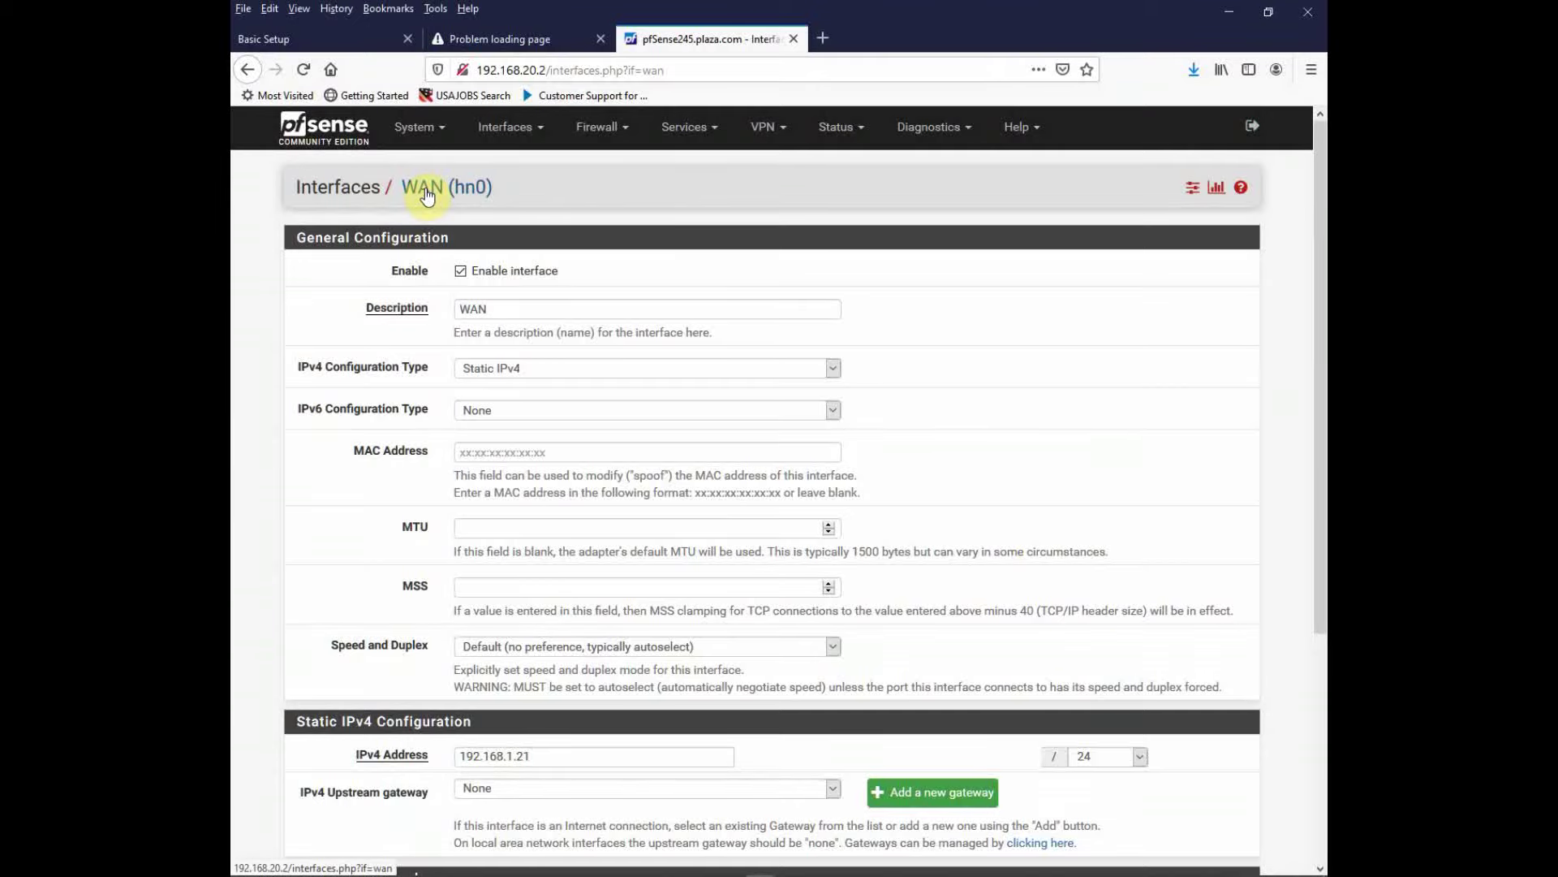
# Show the LAN firewall rules
pyautogui.click(596, 132)
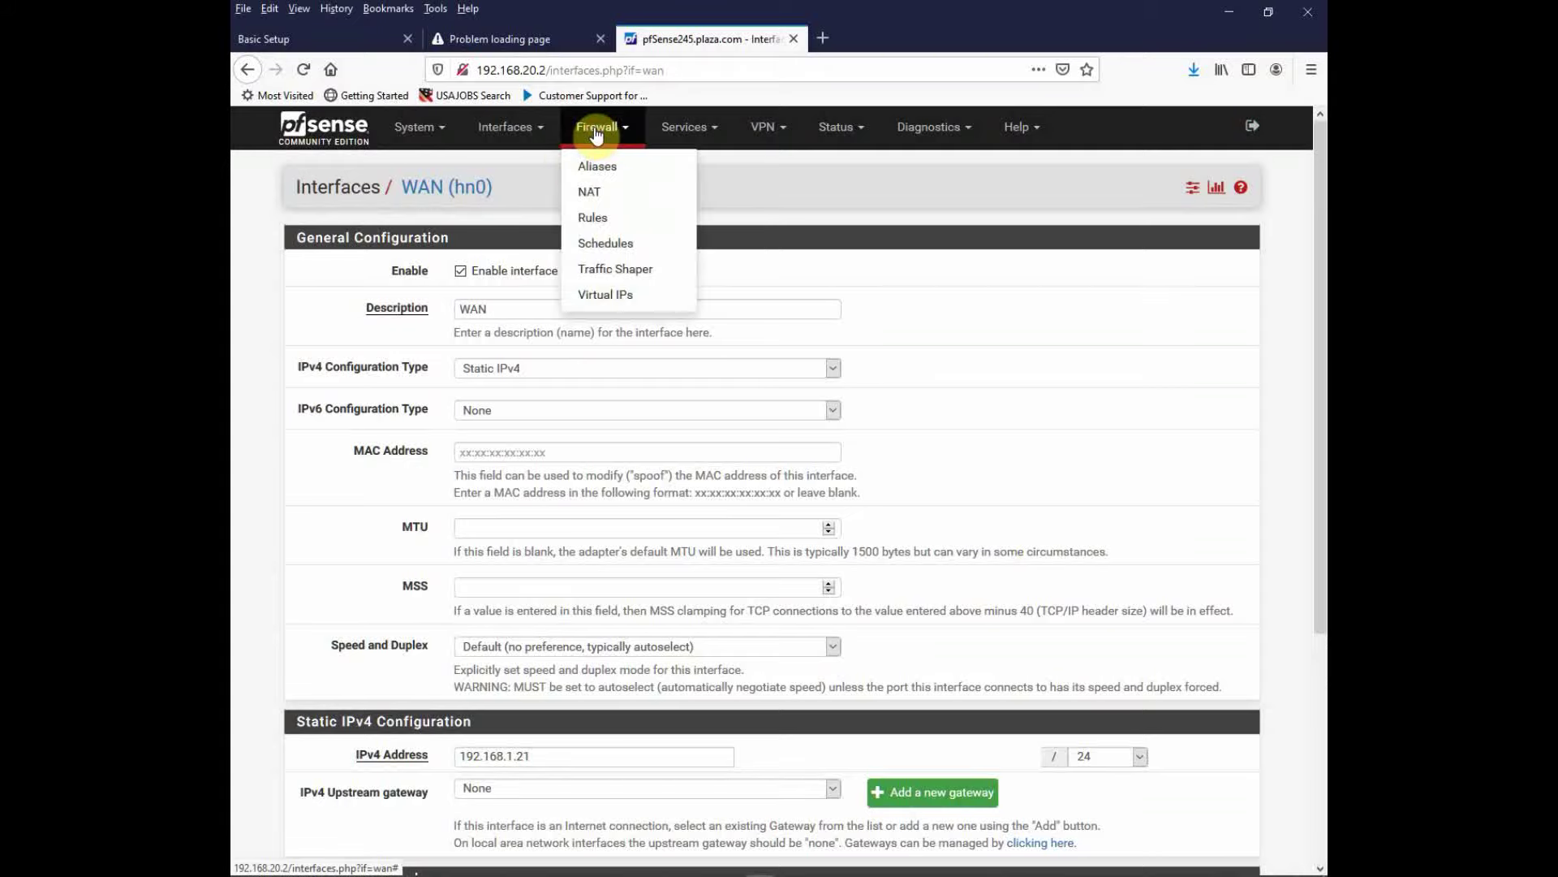
pyautogui.click(592, 221)
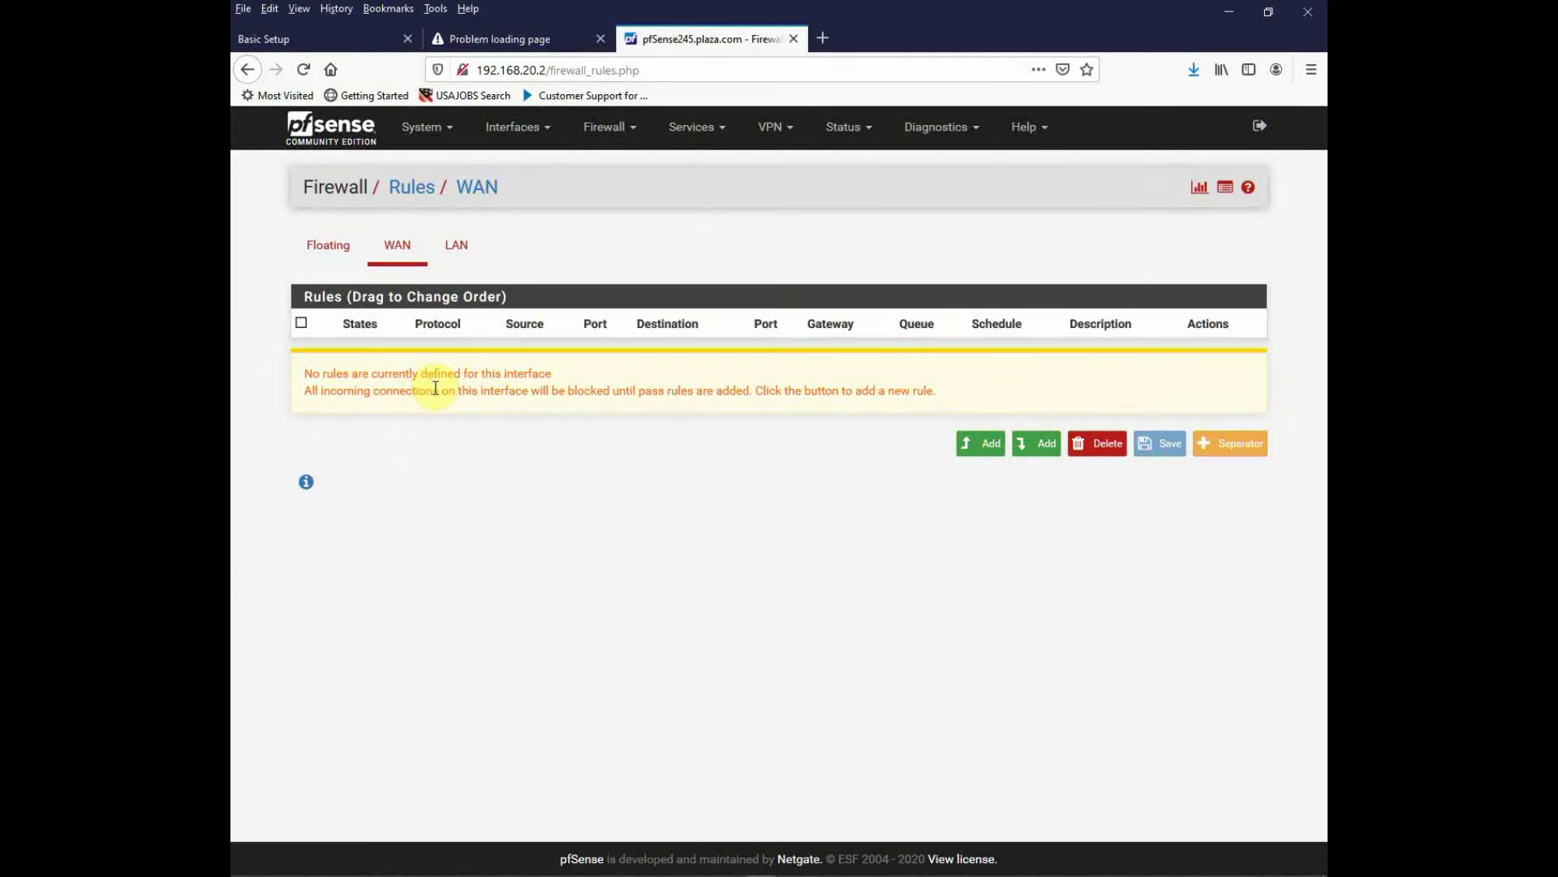
pyautogui.click(460, 252)
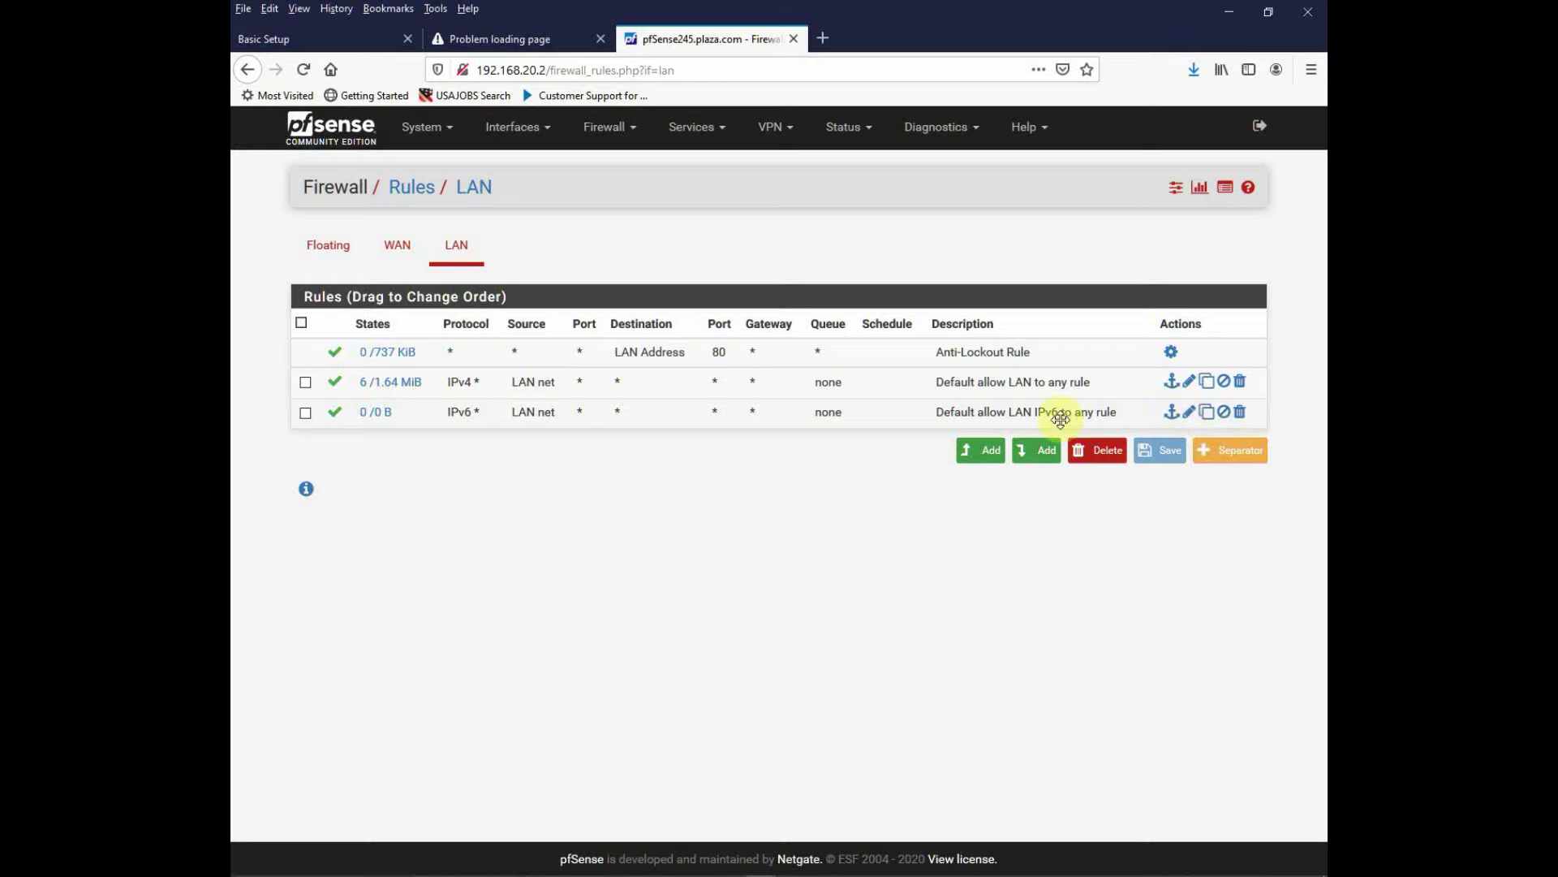
# Delete the default allow LAN IPv6 rule, apply it, and return to the dashboard
pyautogui.click(1241, 413)
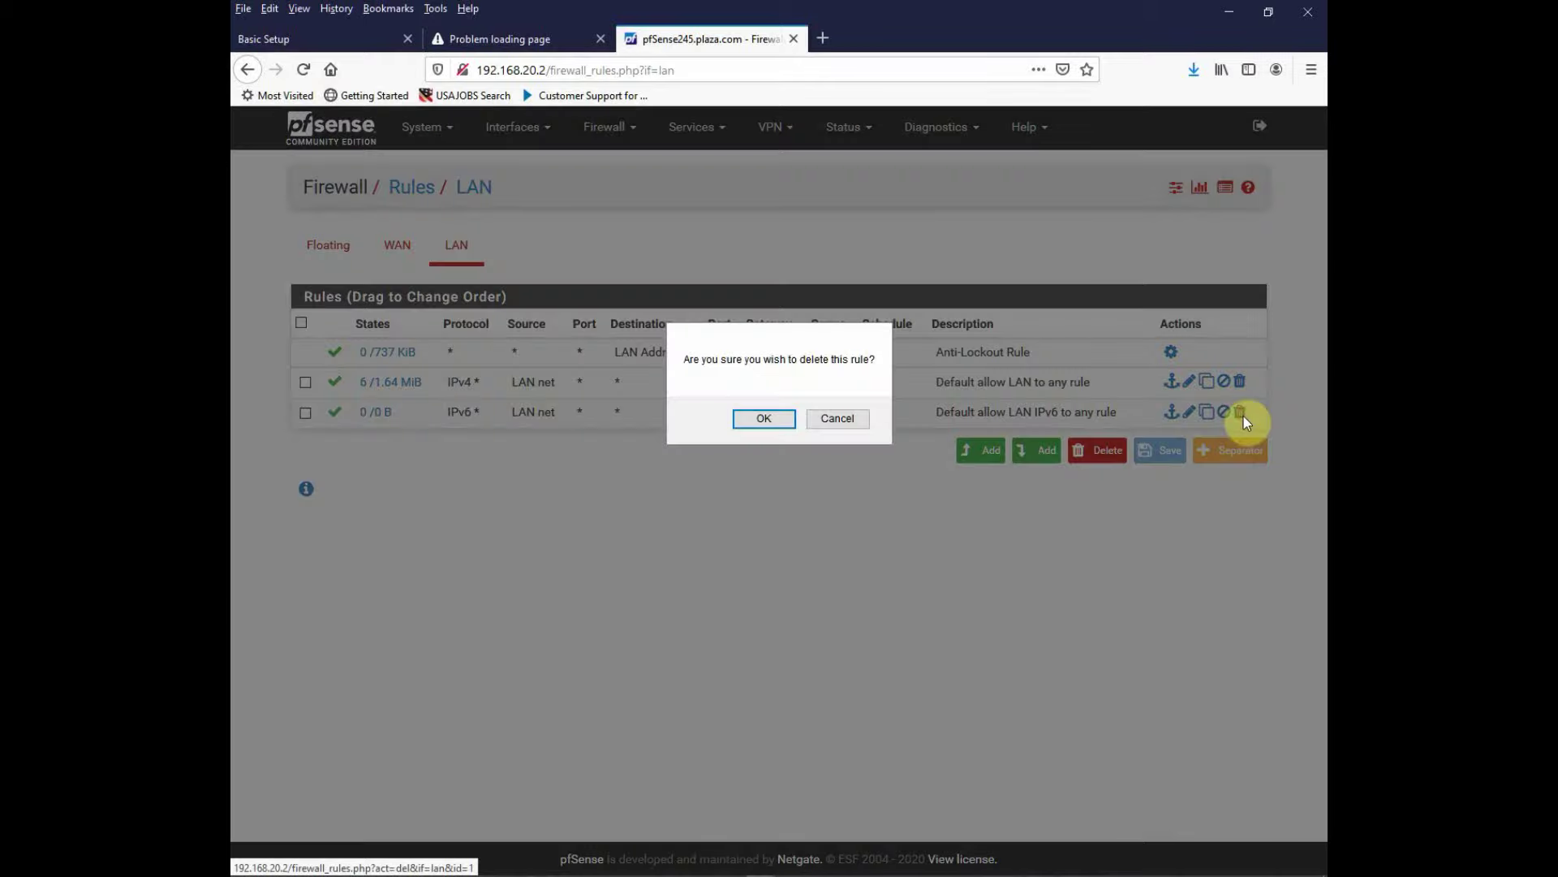
pyautogui.click(764, 419)
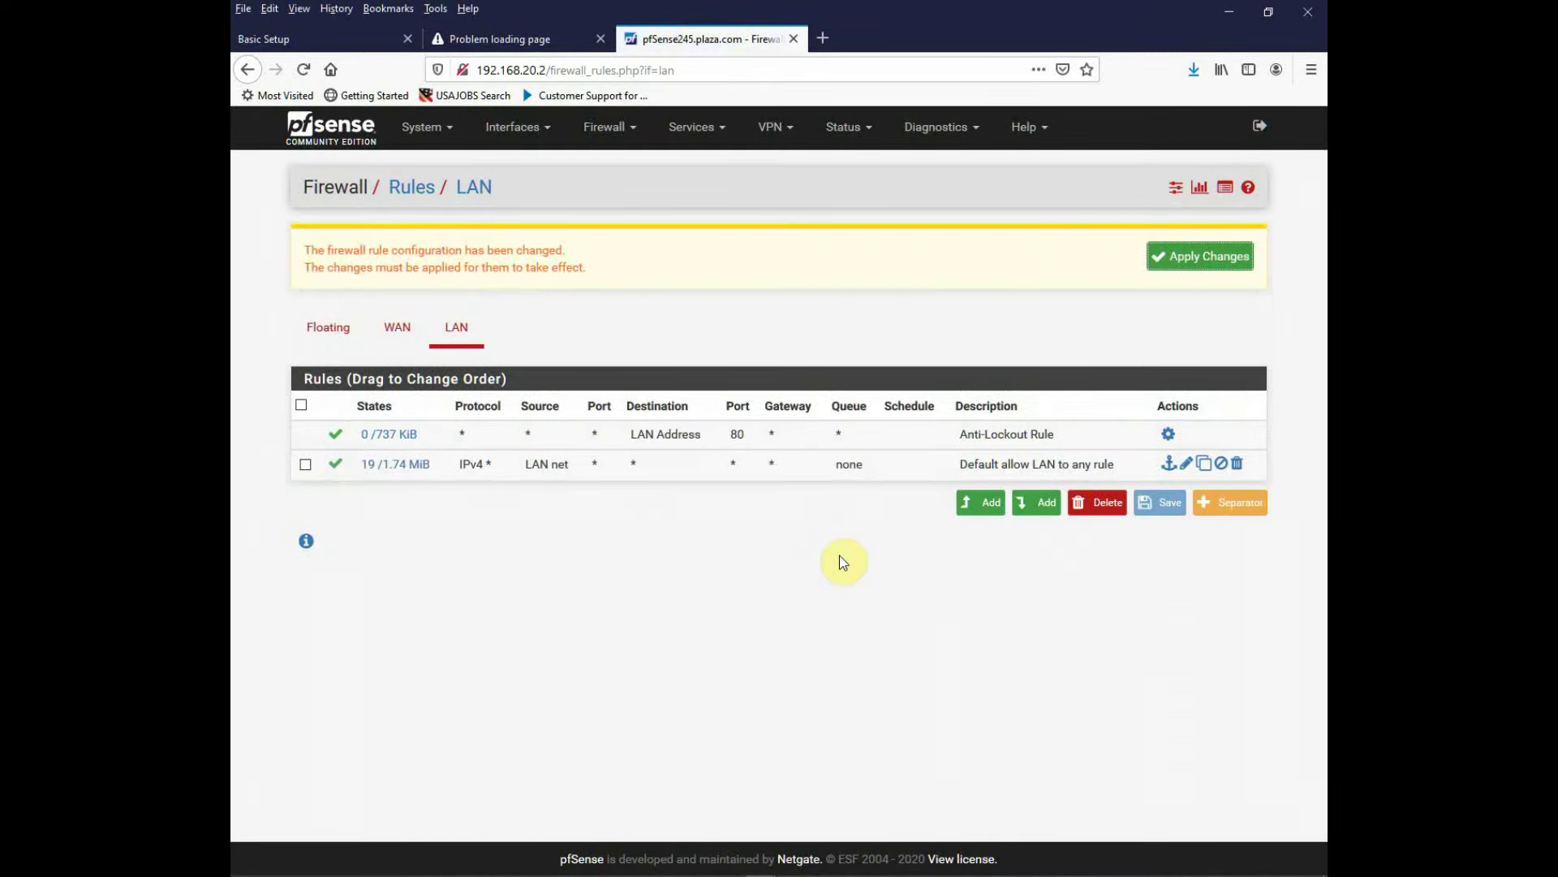
pyautogui.click(1175, 262)
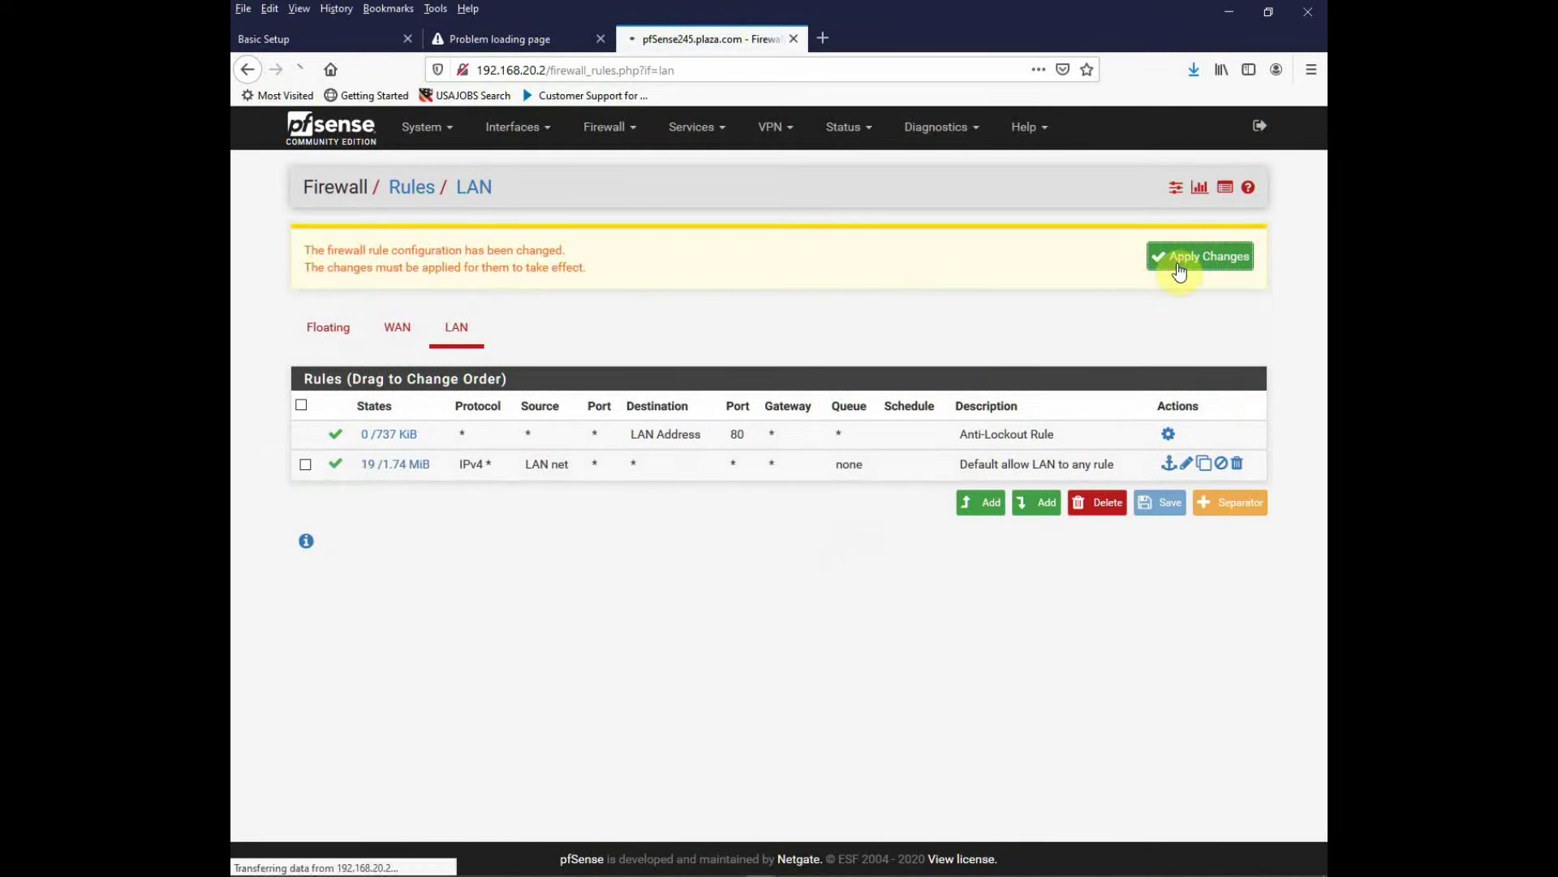
pyautogui.click(1247, 250)
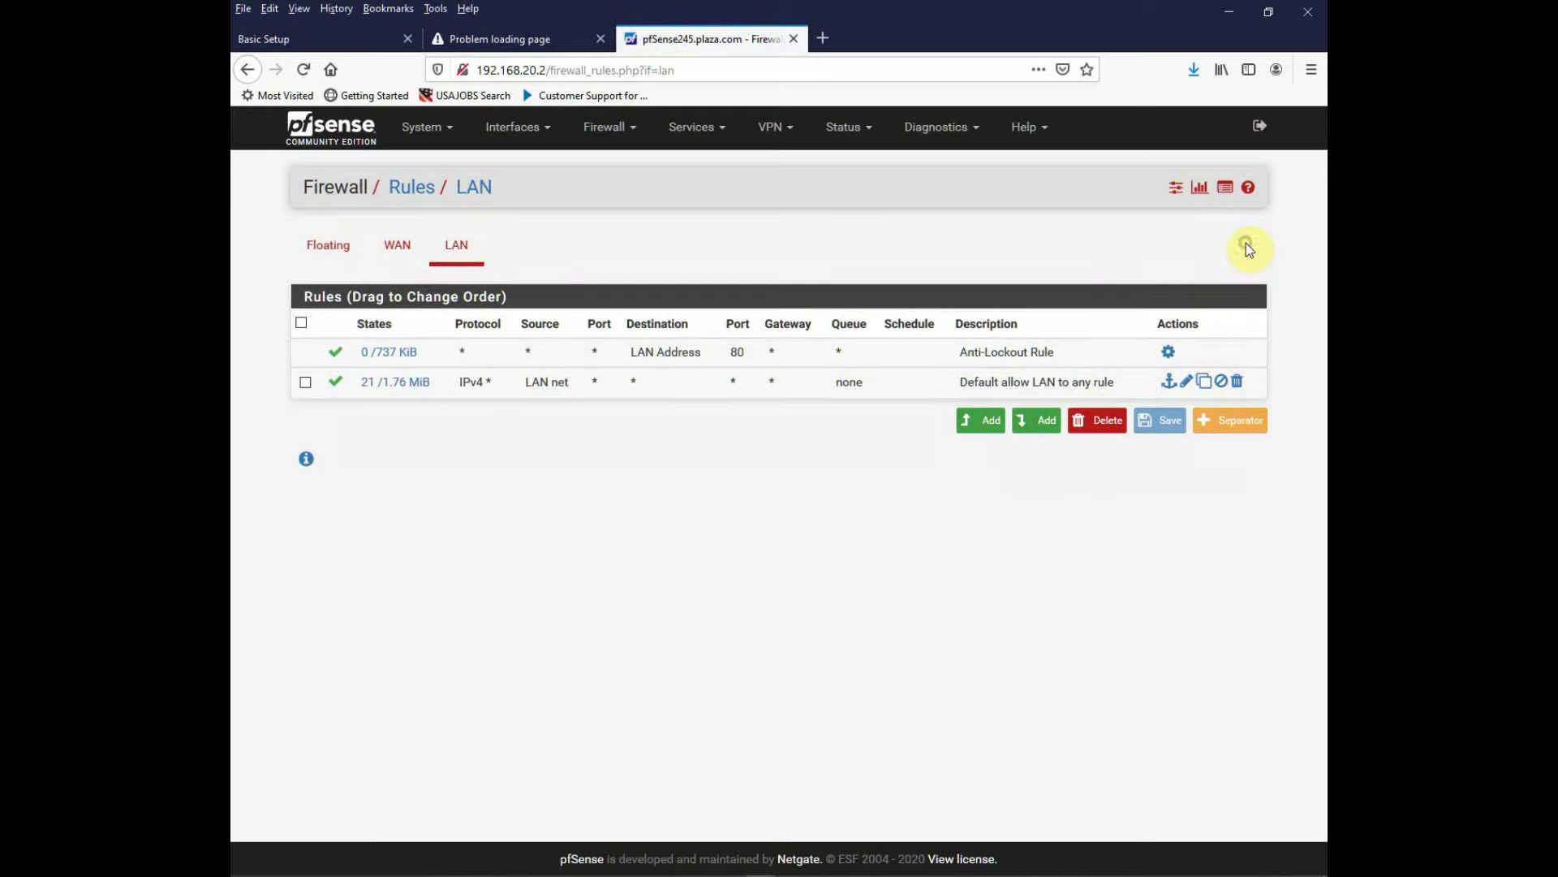
pyautogui.click(353, 128)
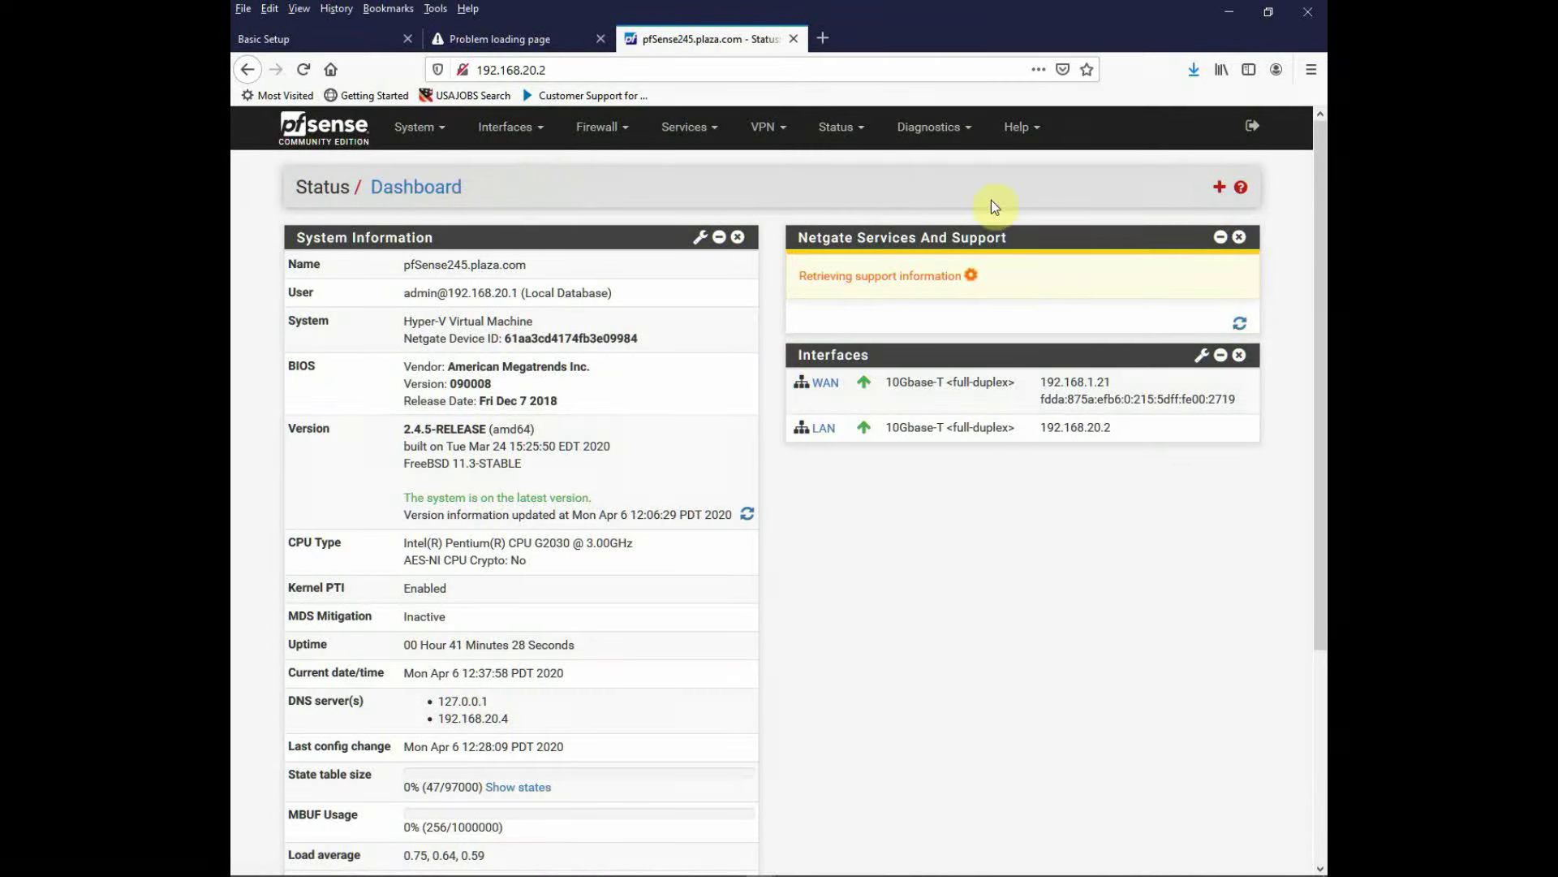
# Add the Gateways and Services Status widgets, removing the Netgate Services And Support widget
pyautogui.click(1219, 187)
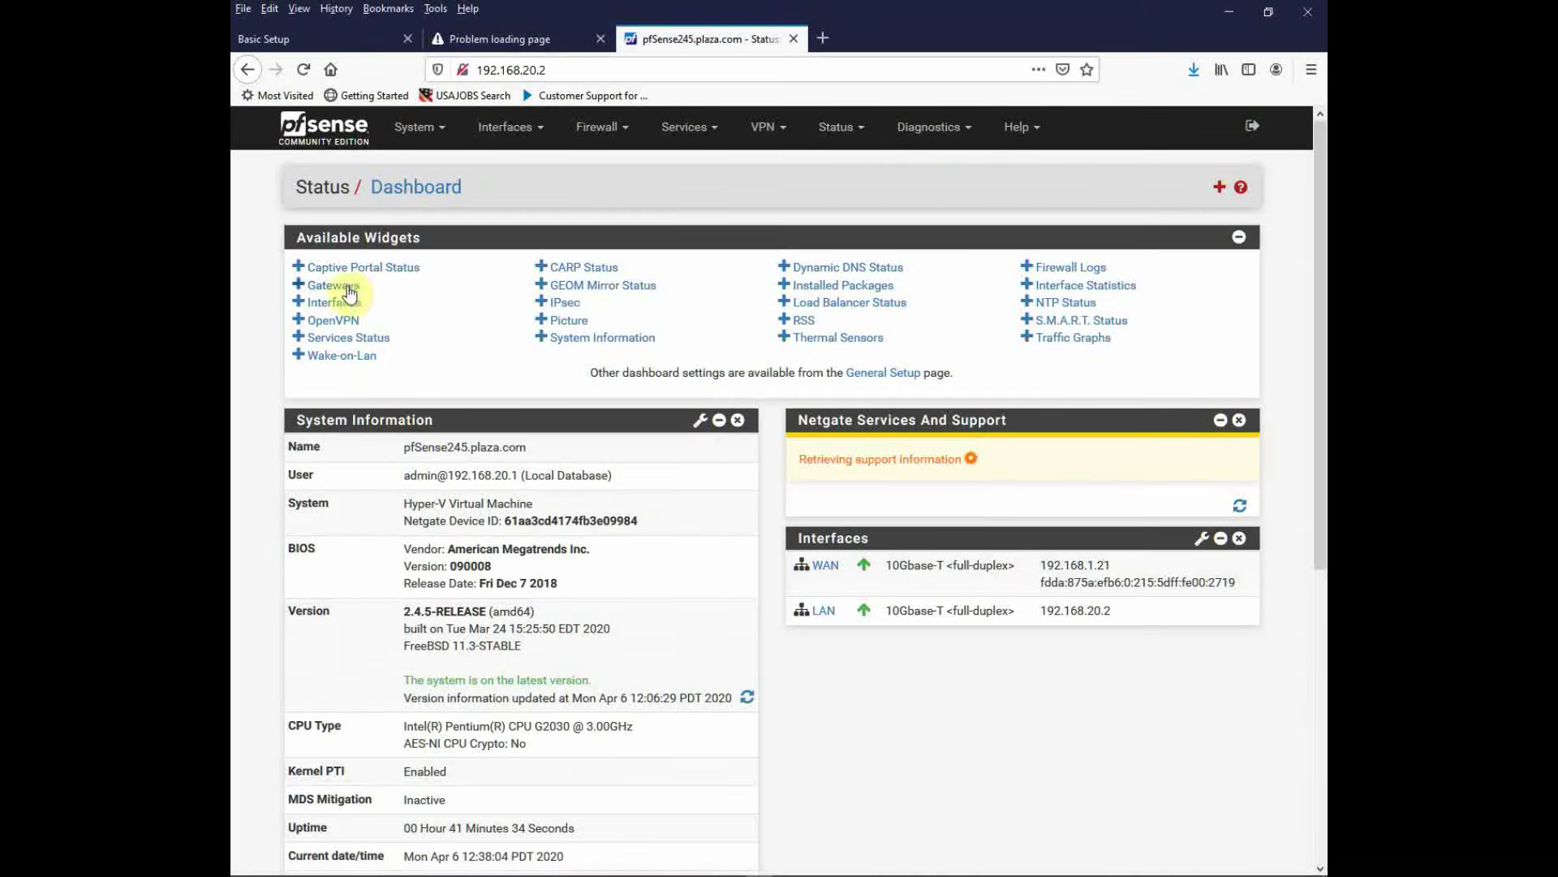
pyautogui.click(298, 286)
pyautogui.click(1240, 423)
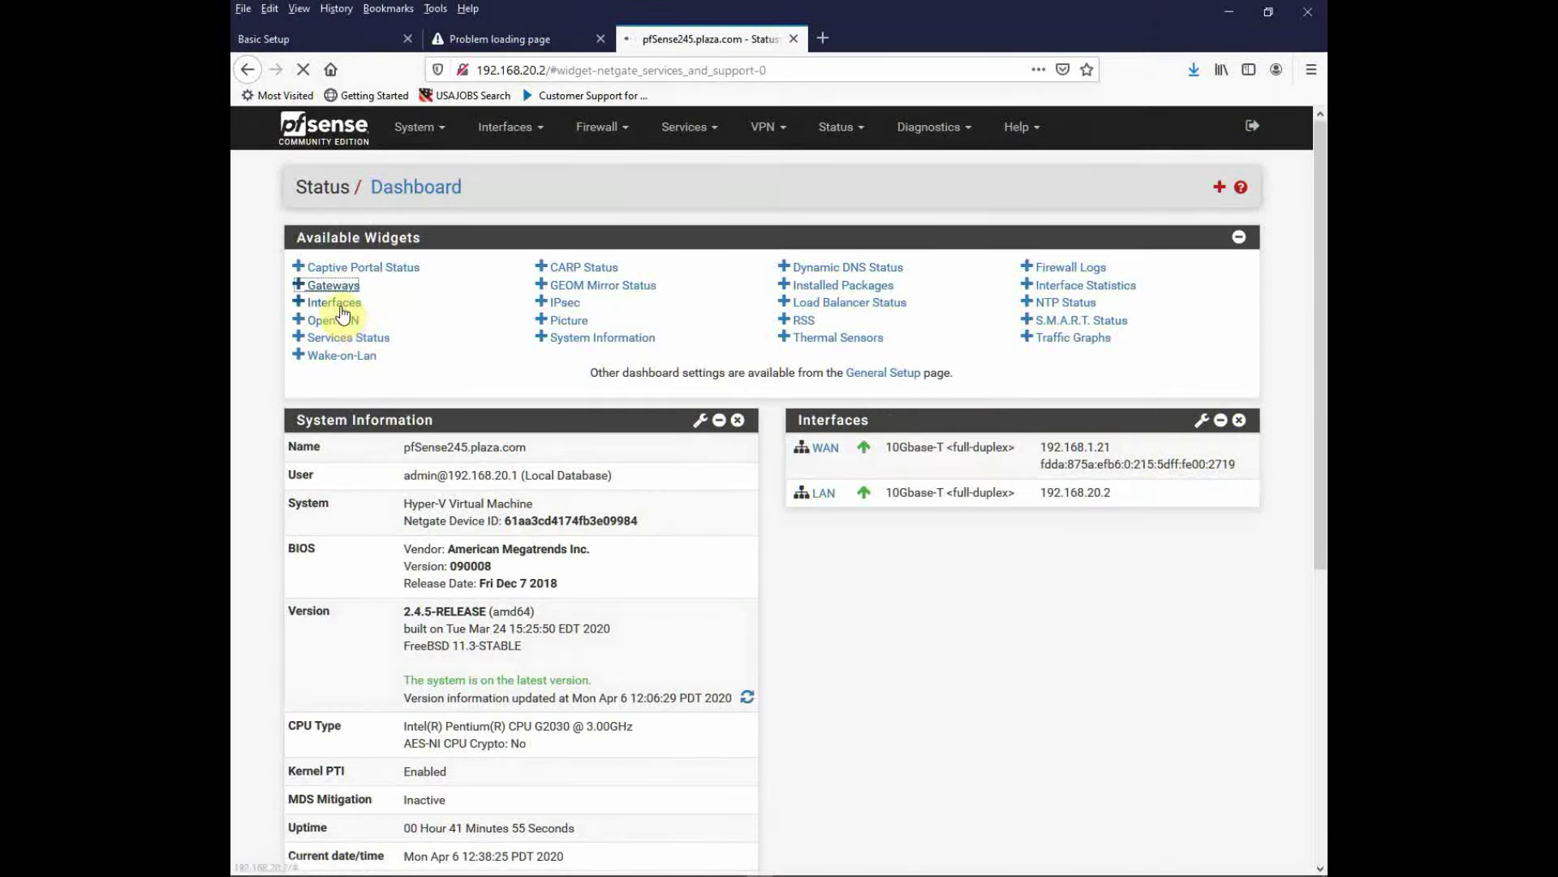
pyautogui.click(334, 302)
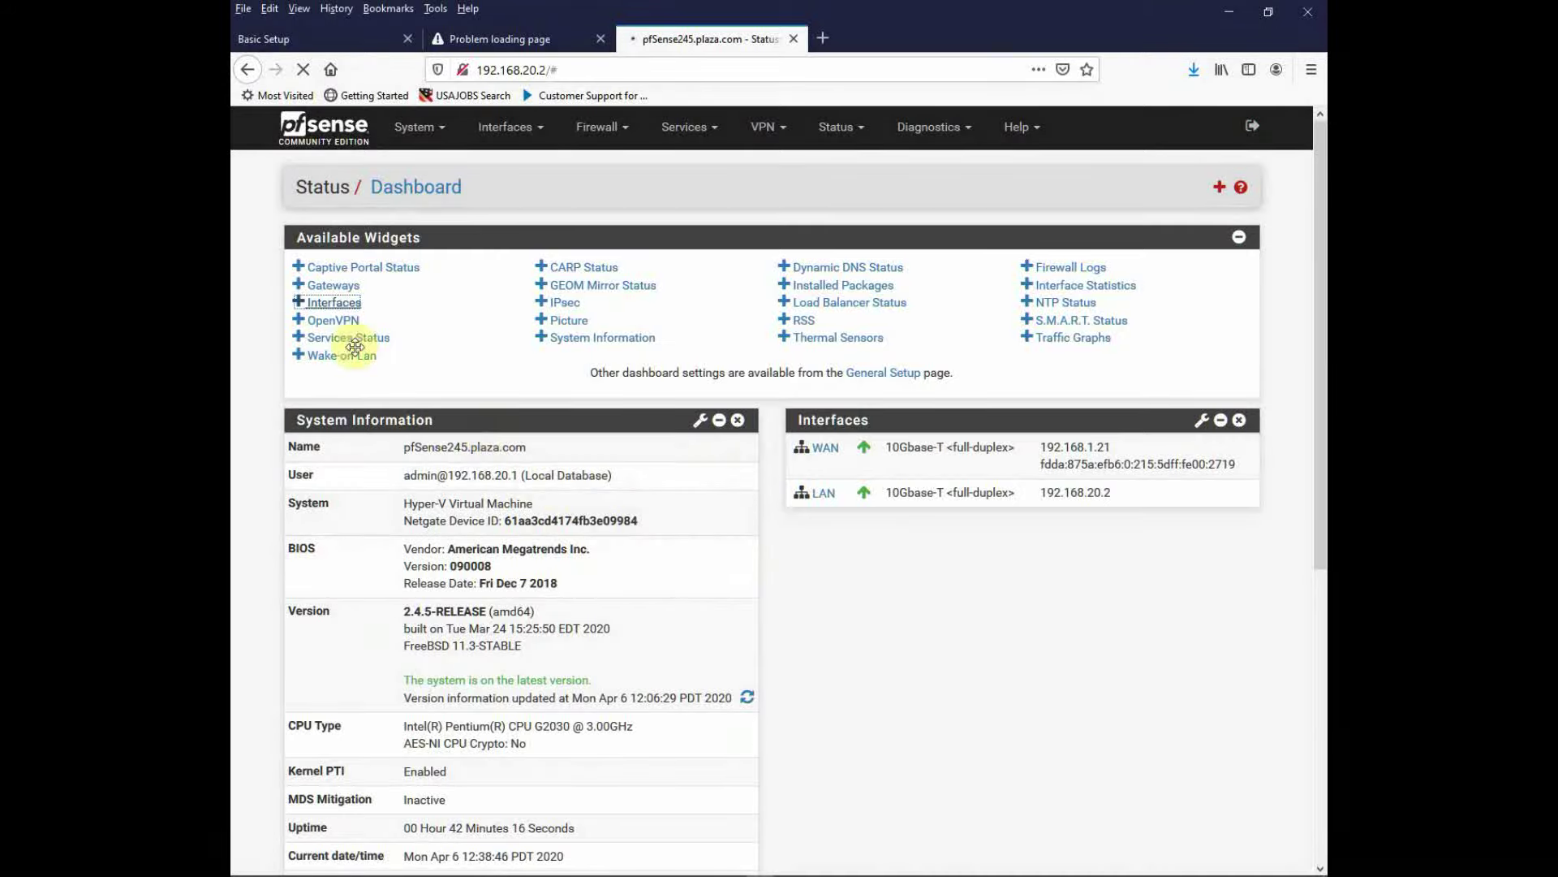
pyautogui.click(309, 288)
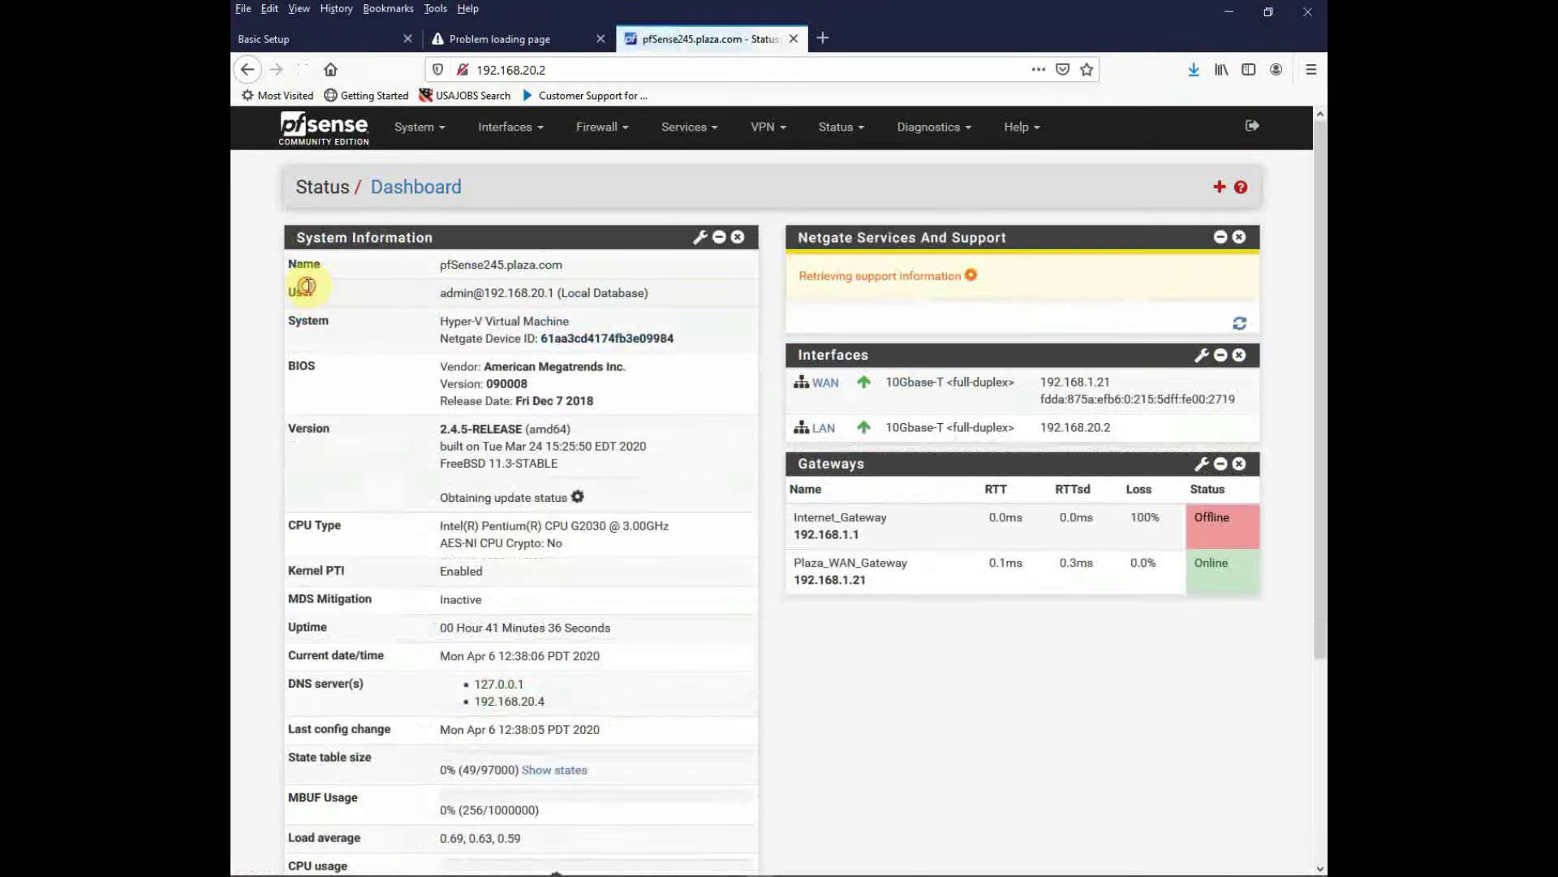
pyautogui.doubleClick(302, 290)
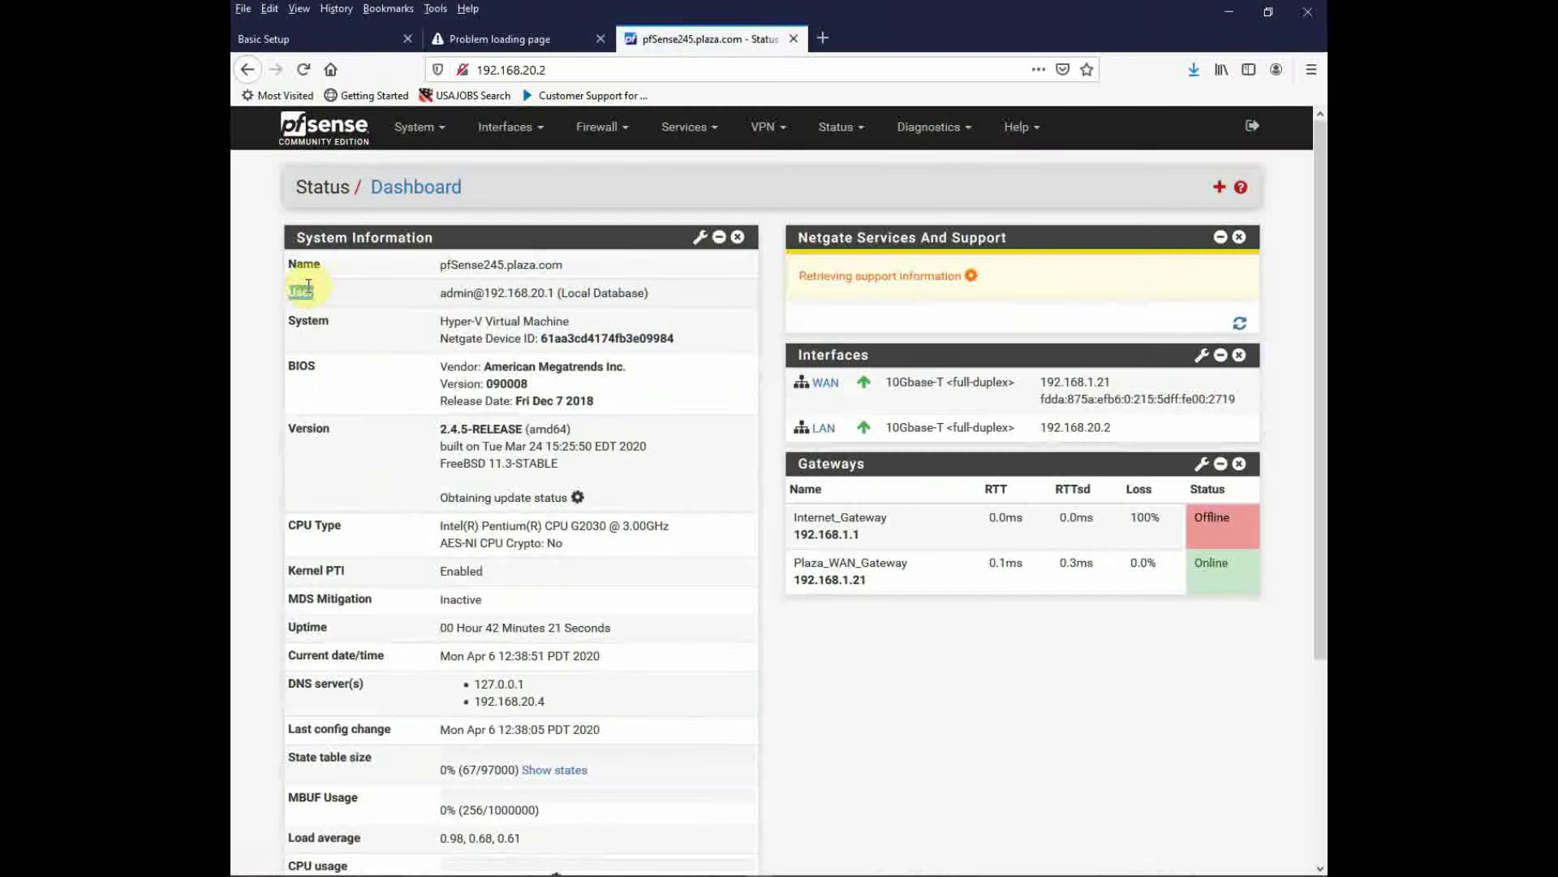
pyautogui.click(1220, 188)
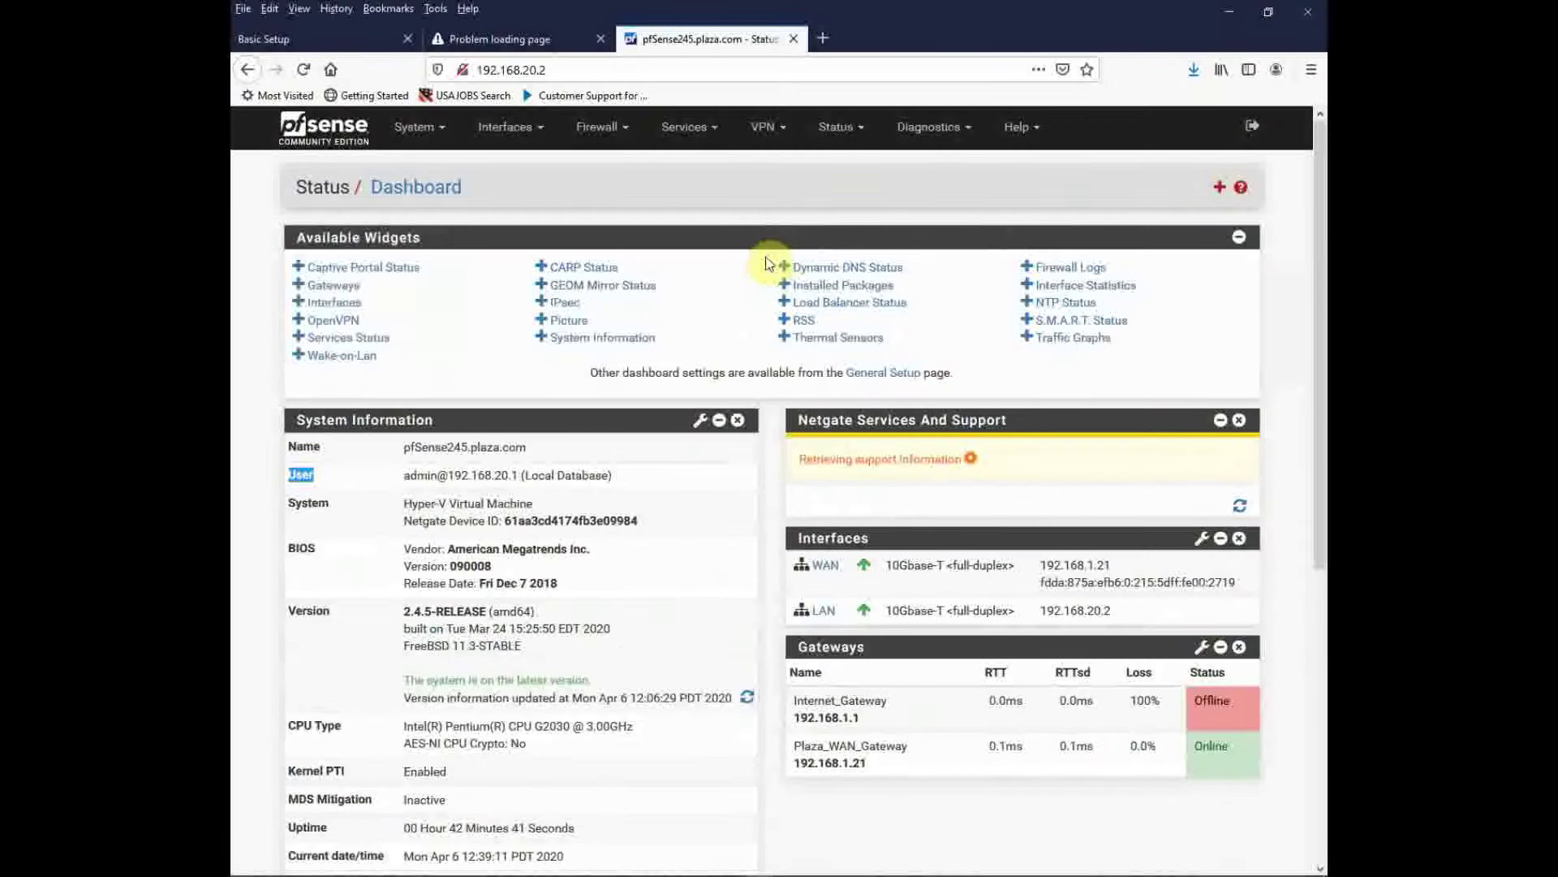
pyautogui.click(334, 340)
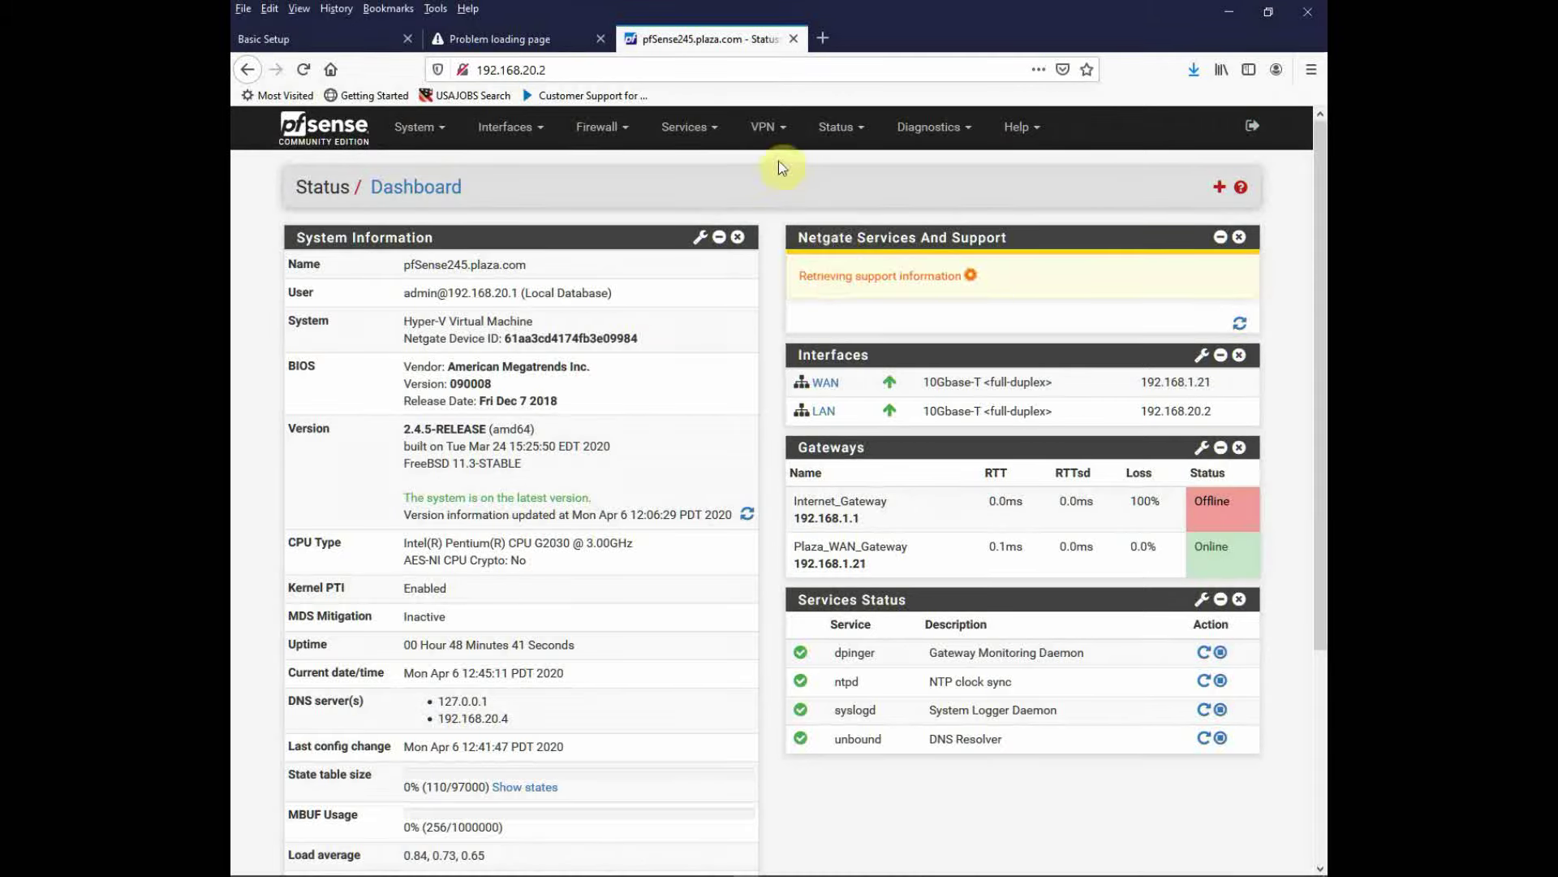
# Start a new client under VPN > OpenVPN > Clients
pyautogui.click(781, 134)
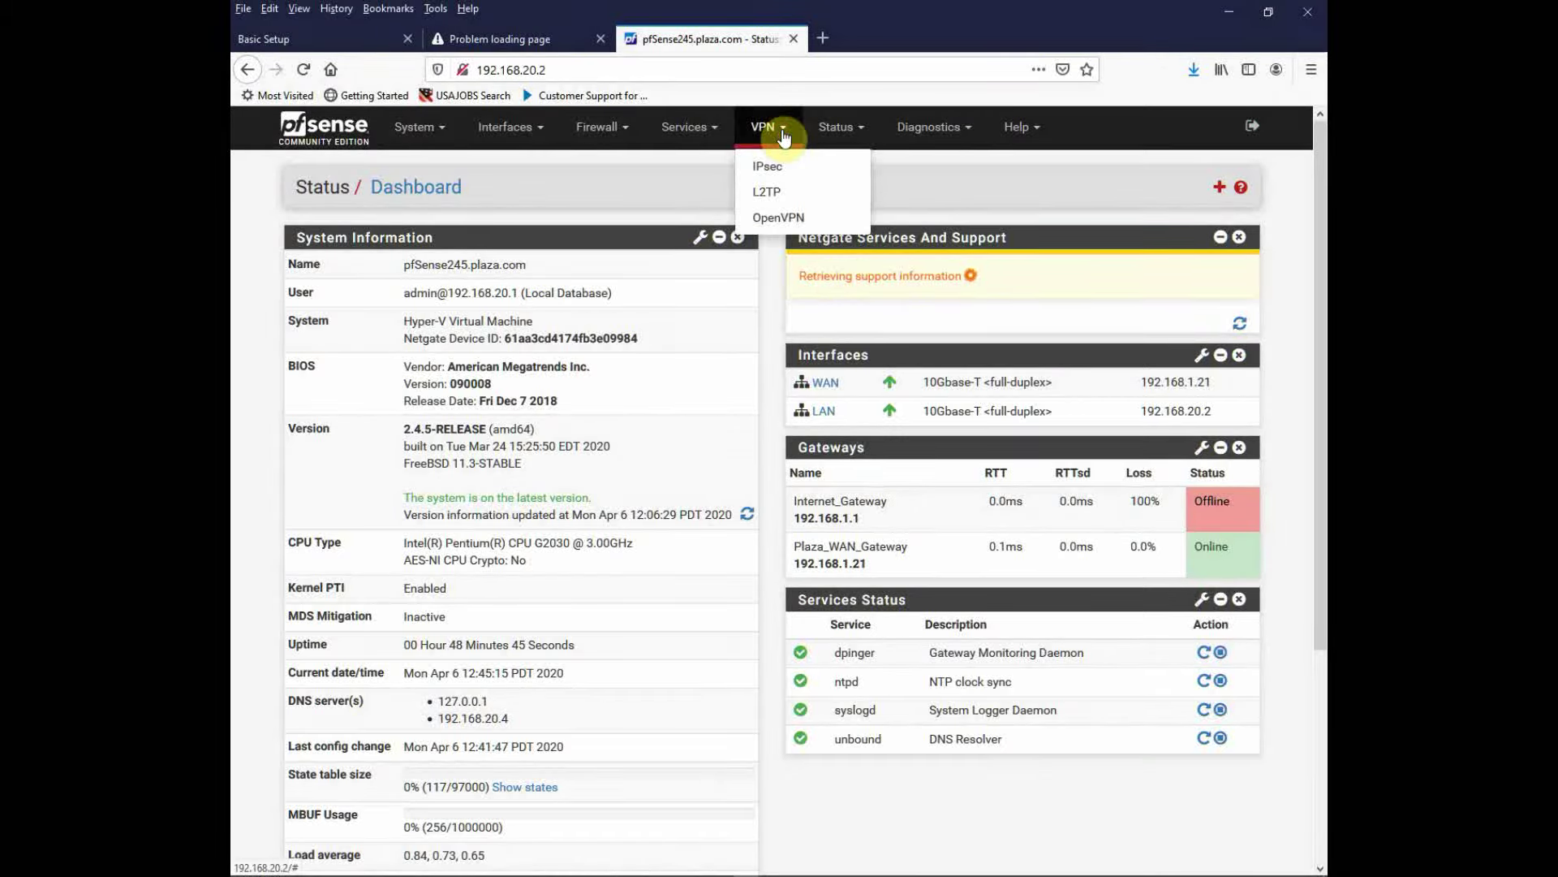
pyautogui.click(780, 217)
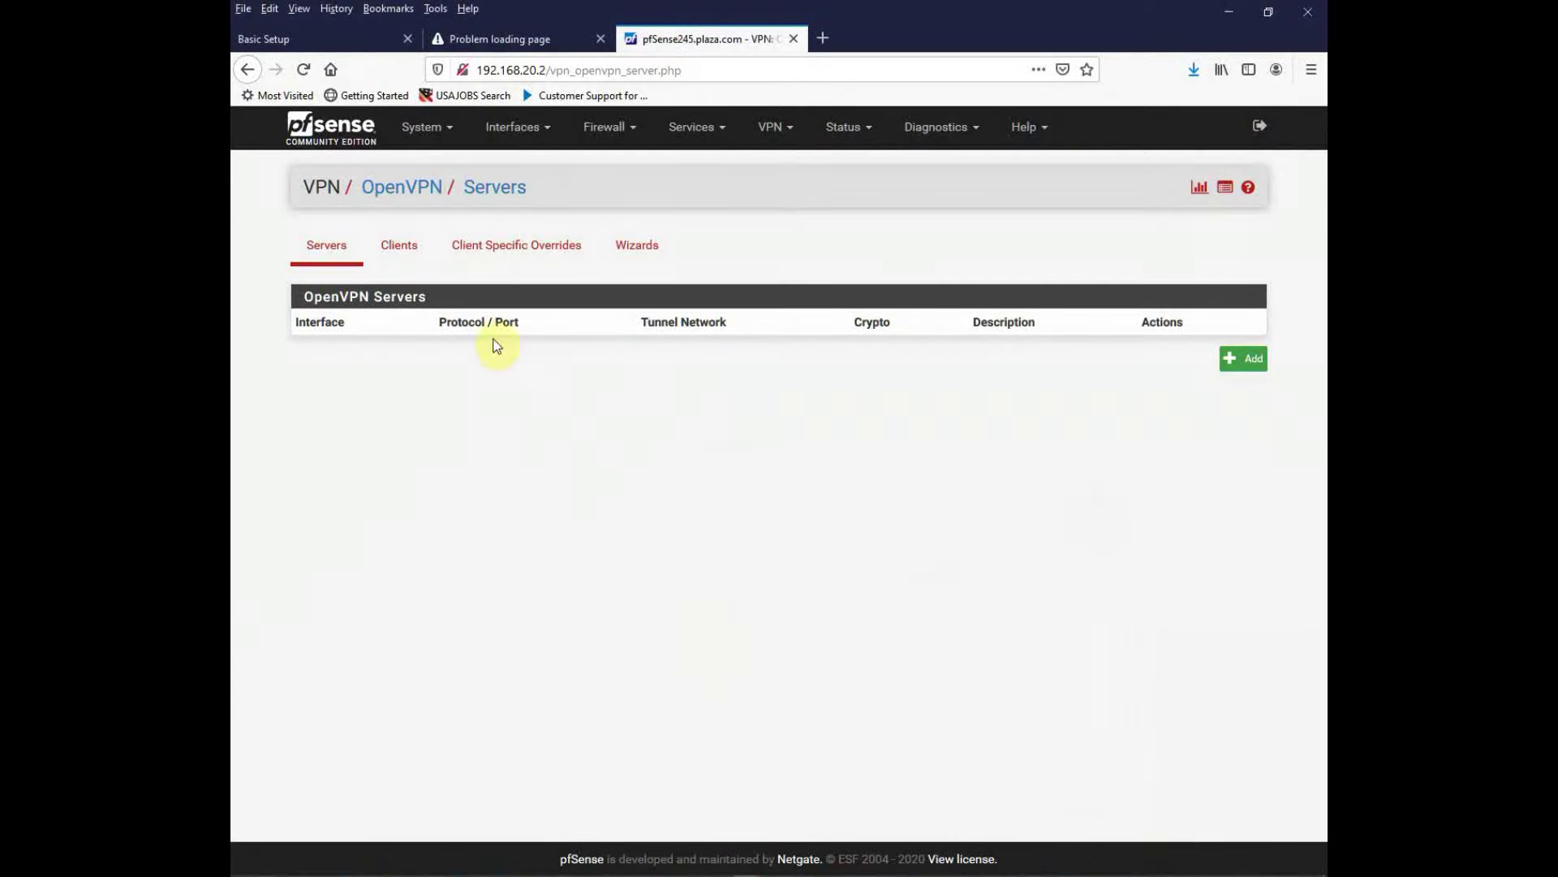
pyautogui.click(394, 251)
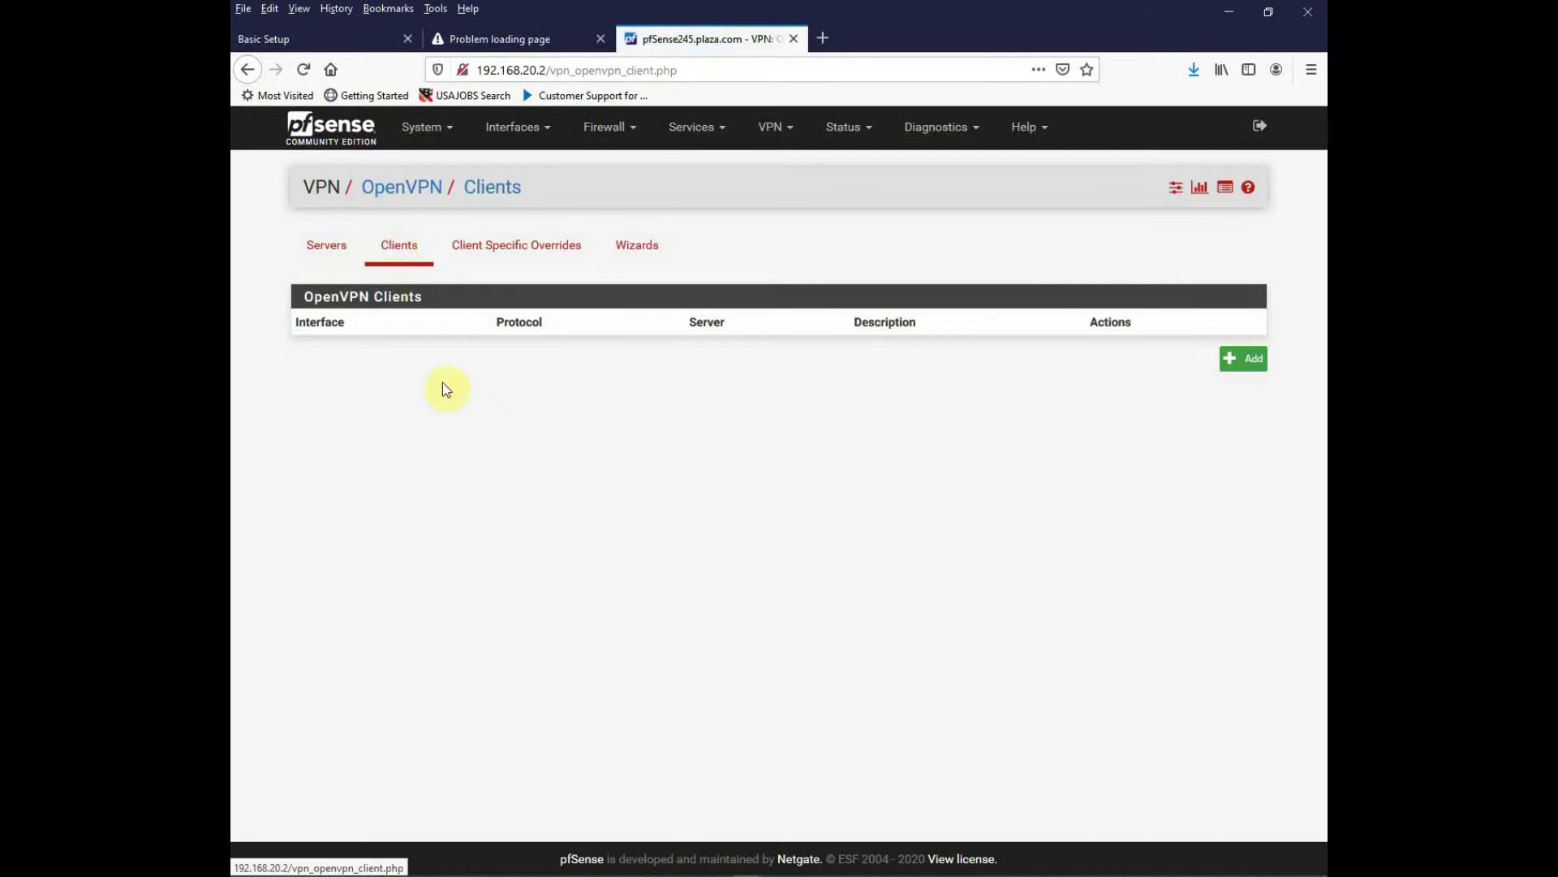
pyautogui.click(1245, 359)
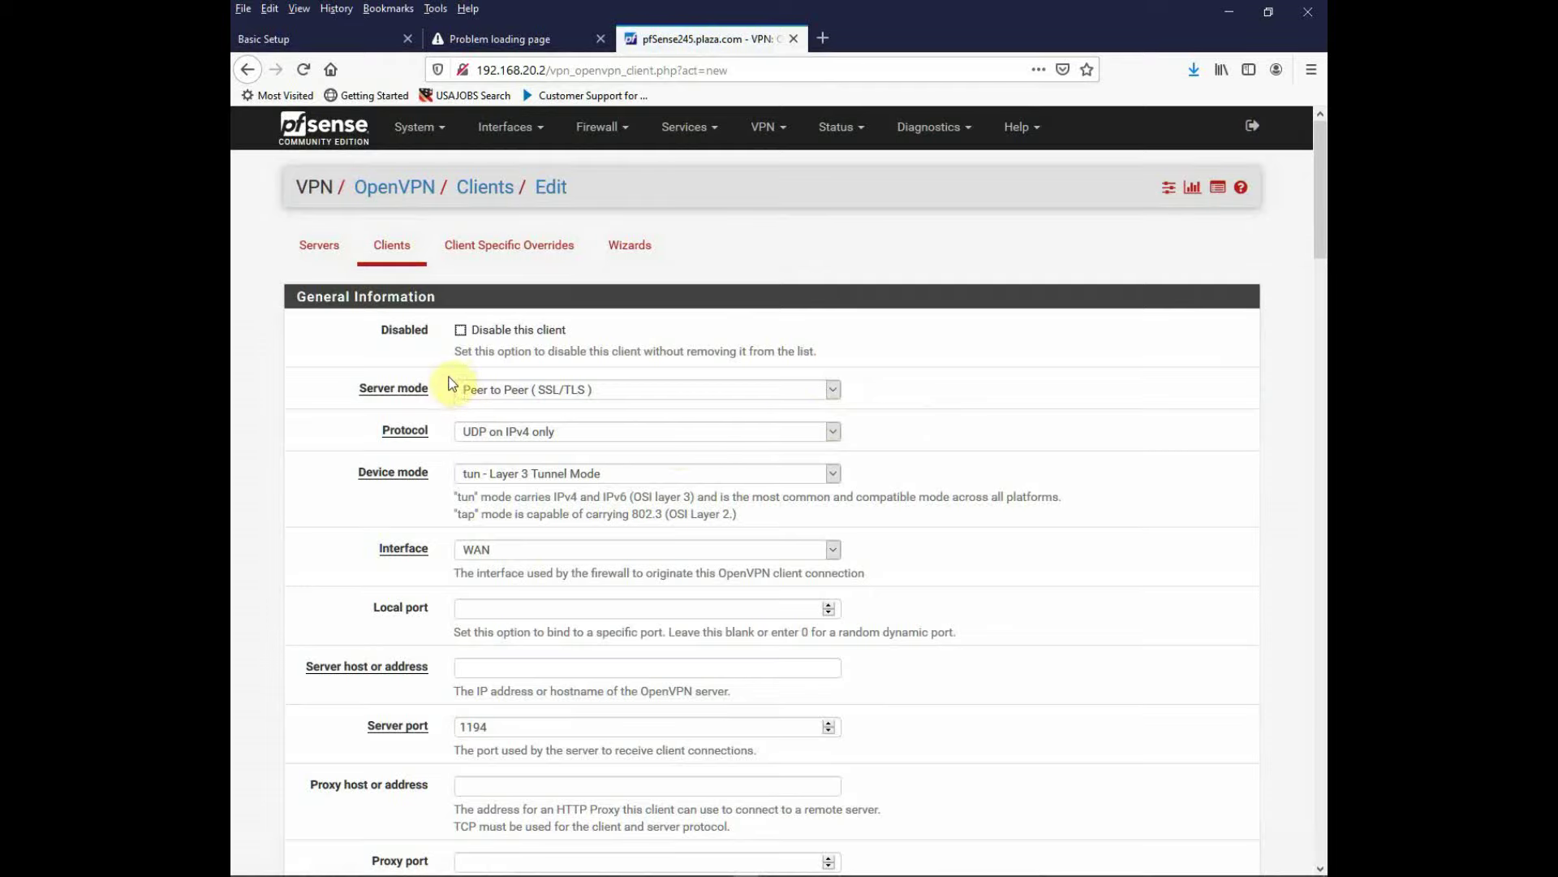
# Set server mode to Peer to Peer (Shared Key) with server host 192.168.1.11
pyautogui.click(835, 391)
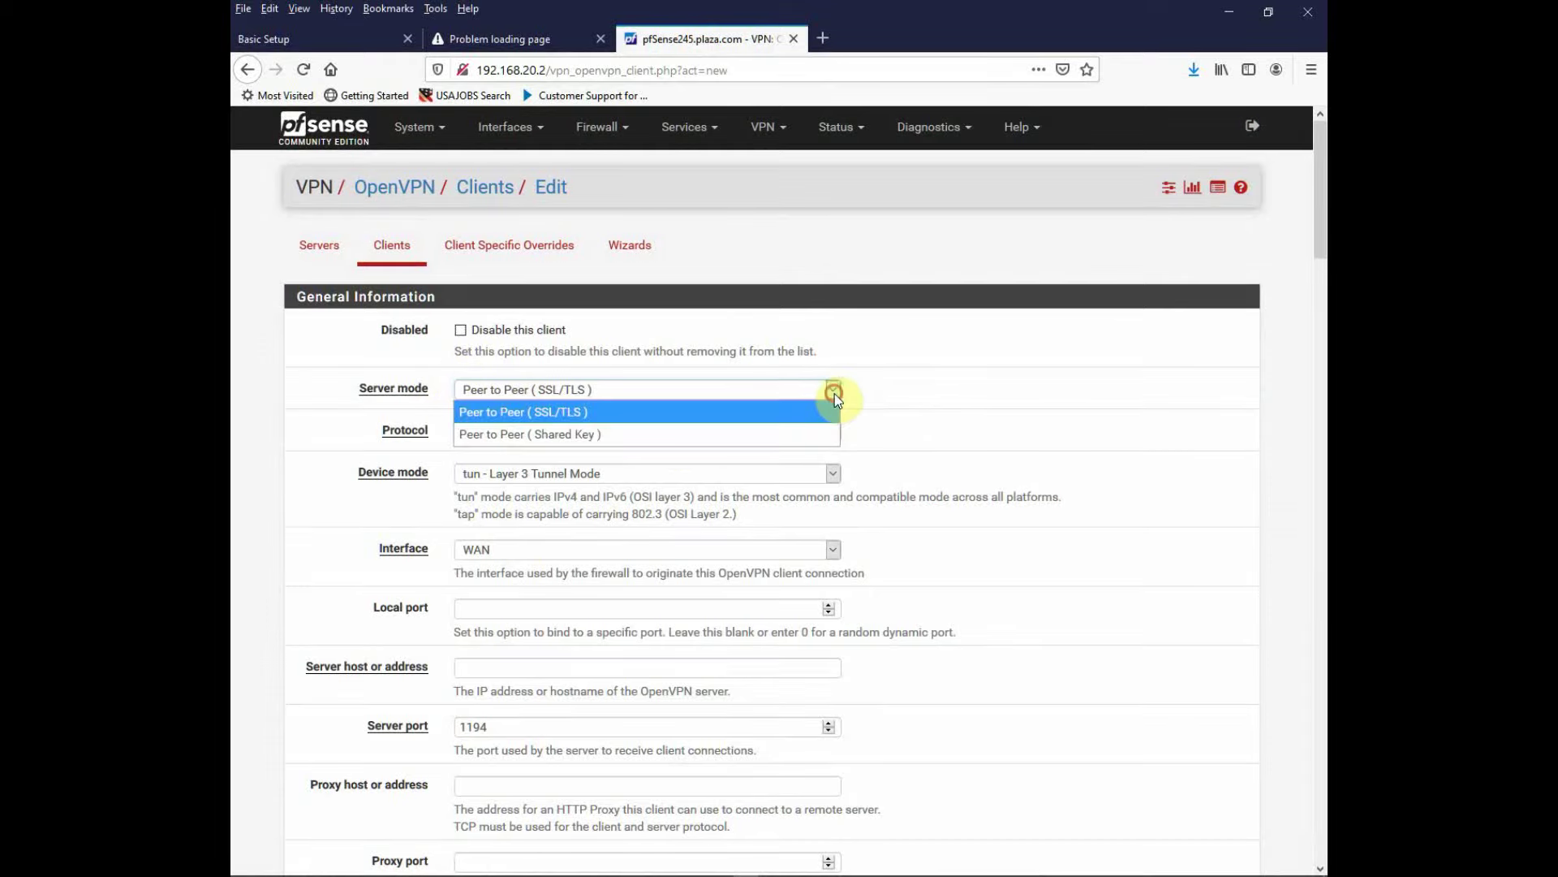
pyautogui.click(622, 434)
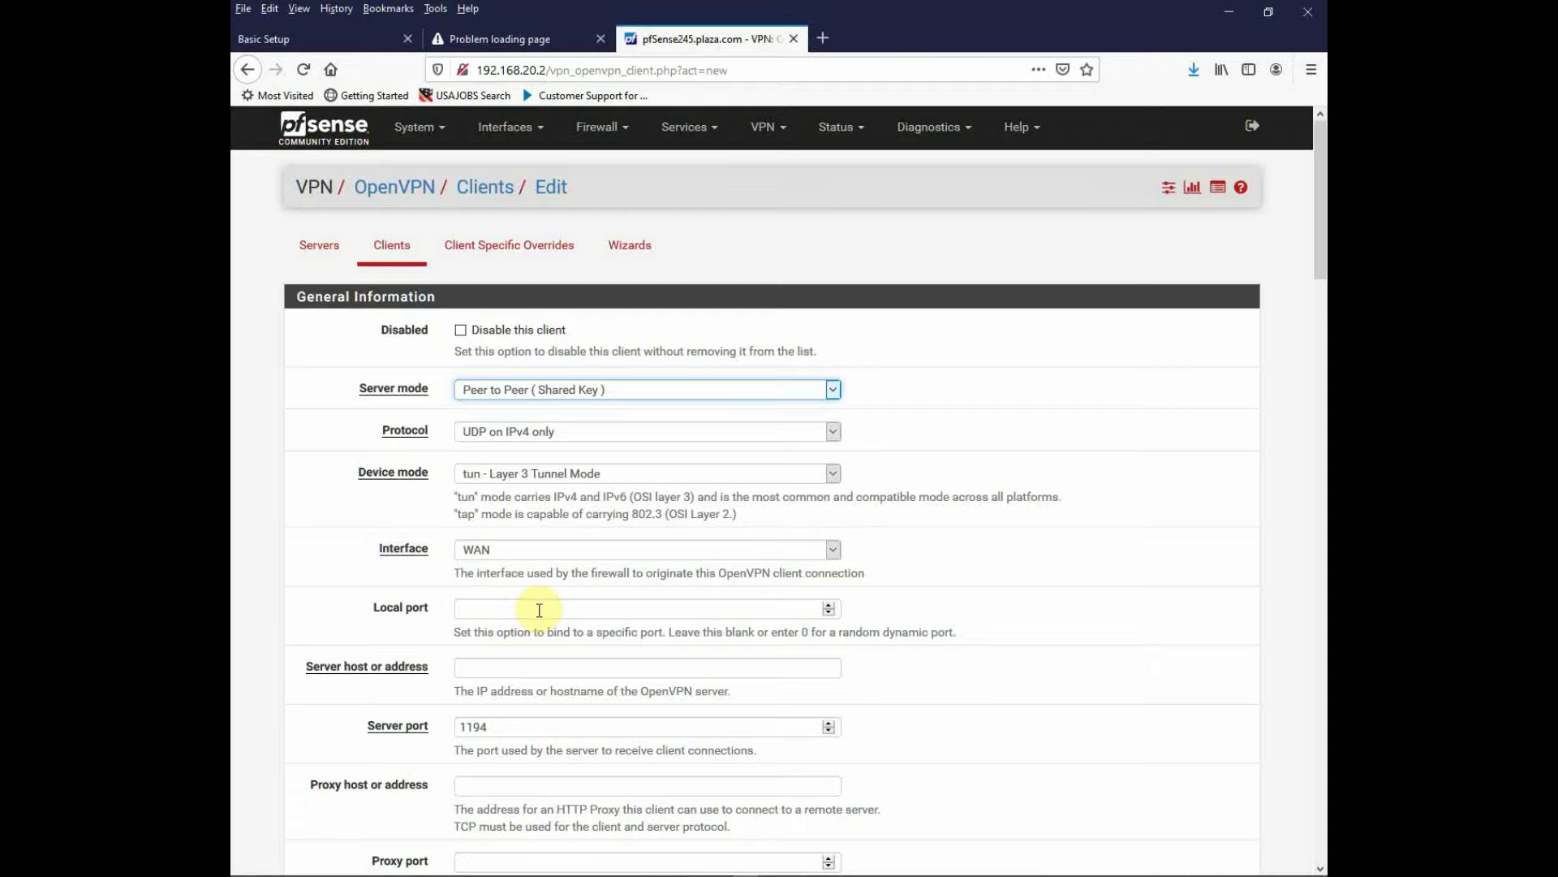
pyautogui.click(491, 673)
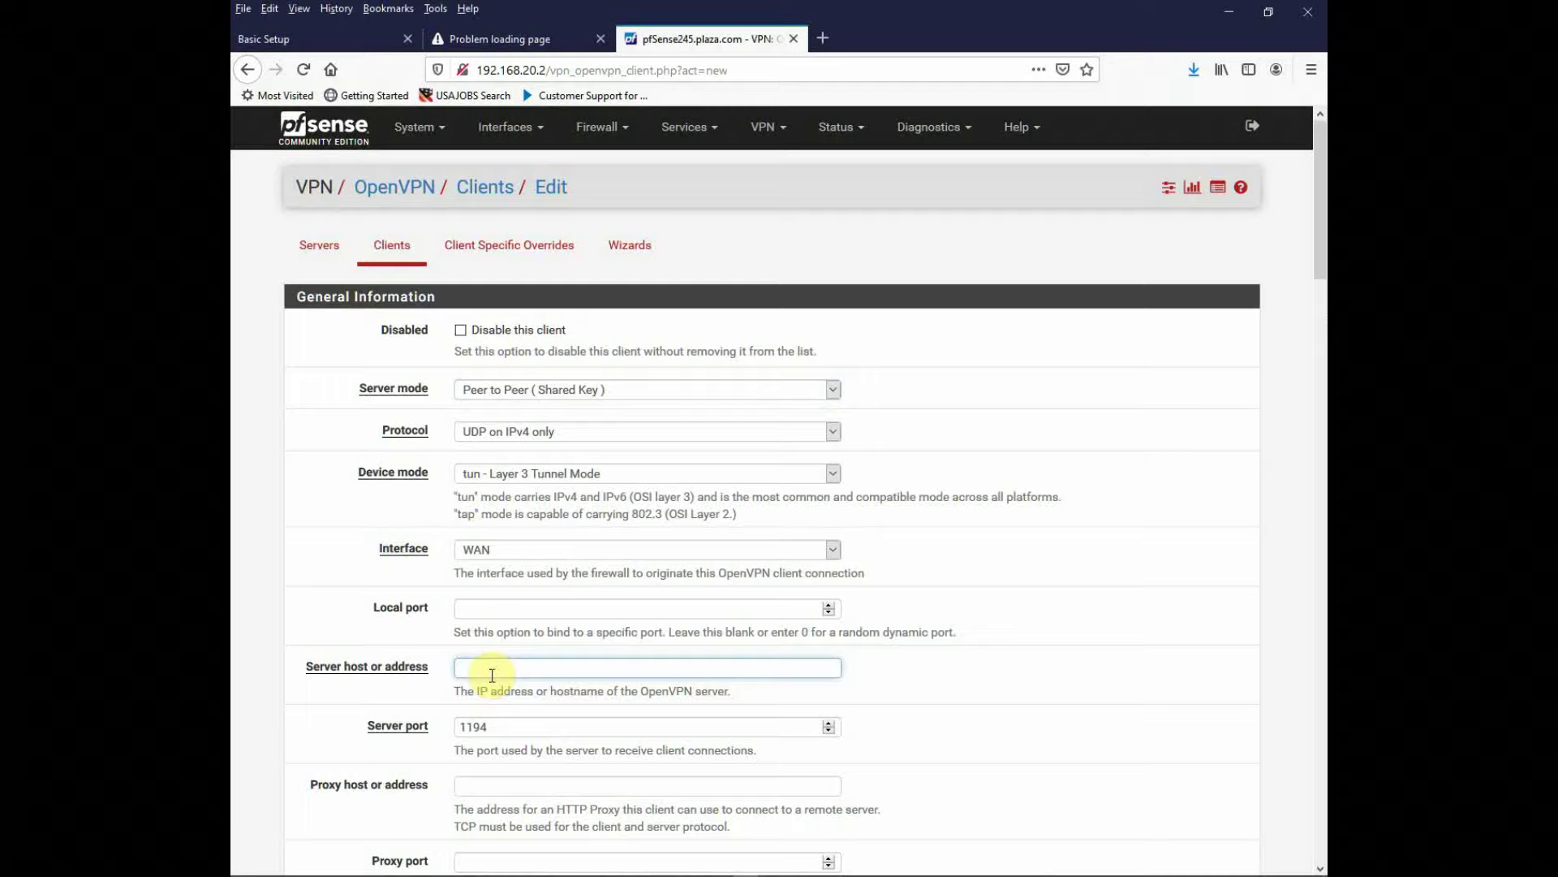
pyautogui.write('19')
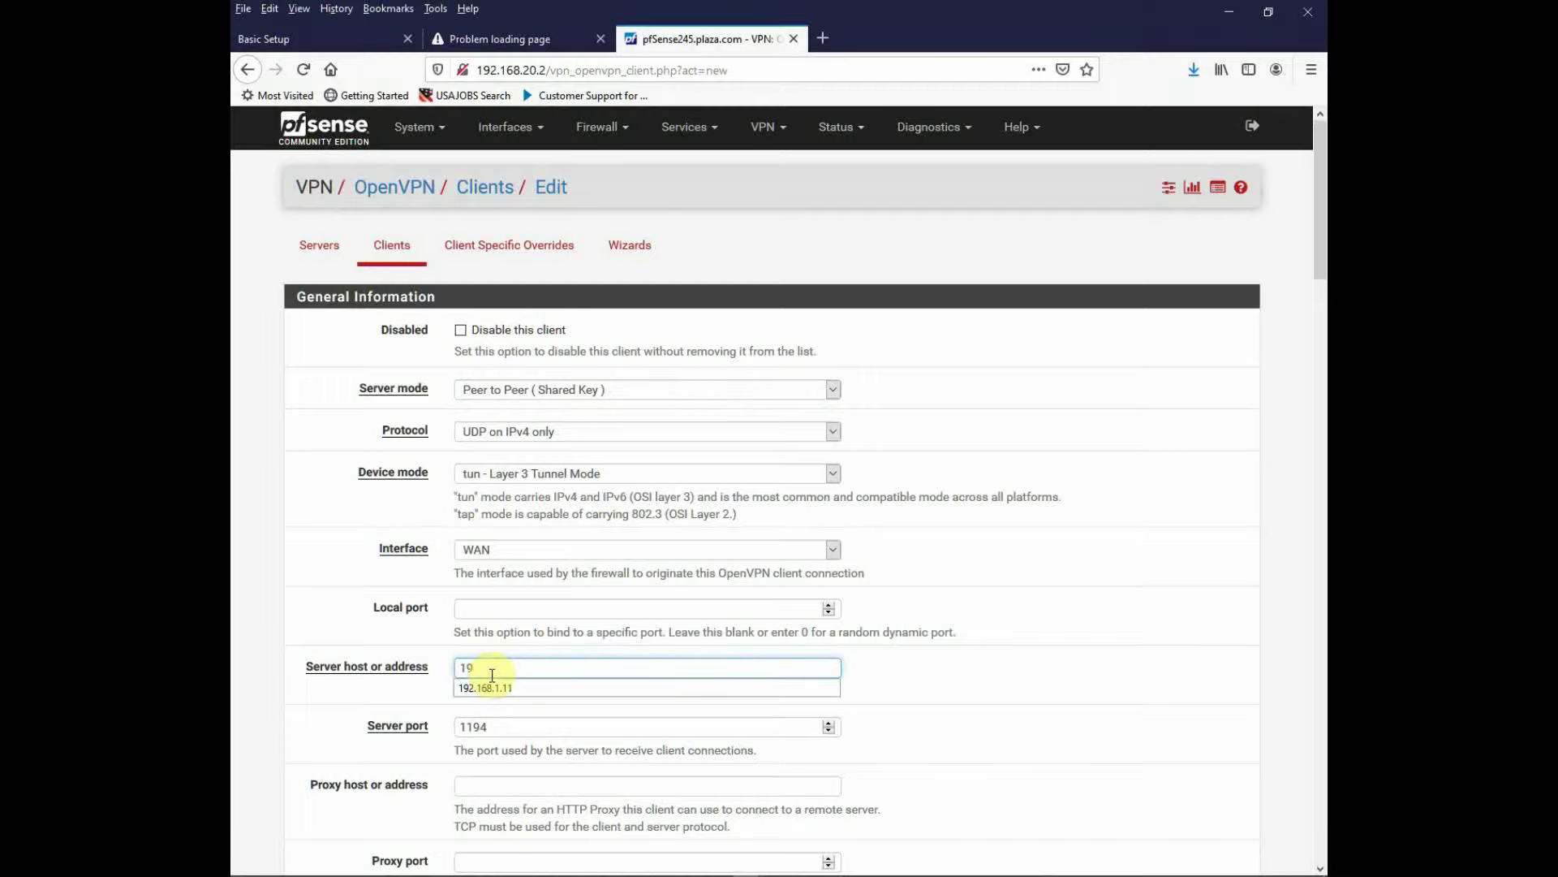
pyautogui.write('2.168.1.11')
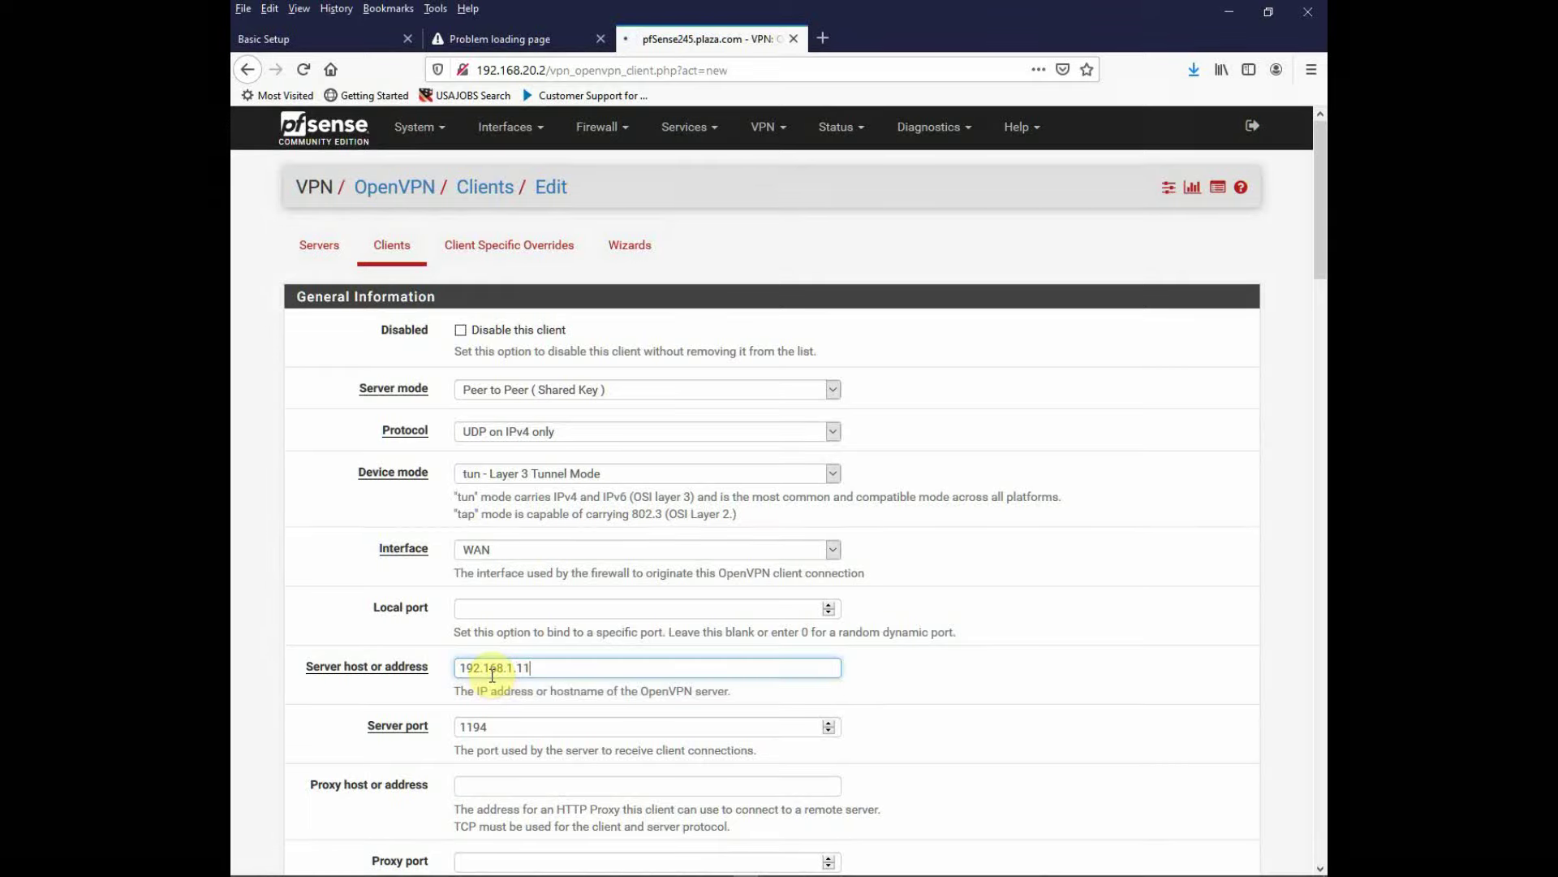
pyautogui.scroll(-4, 567, 609)
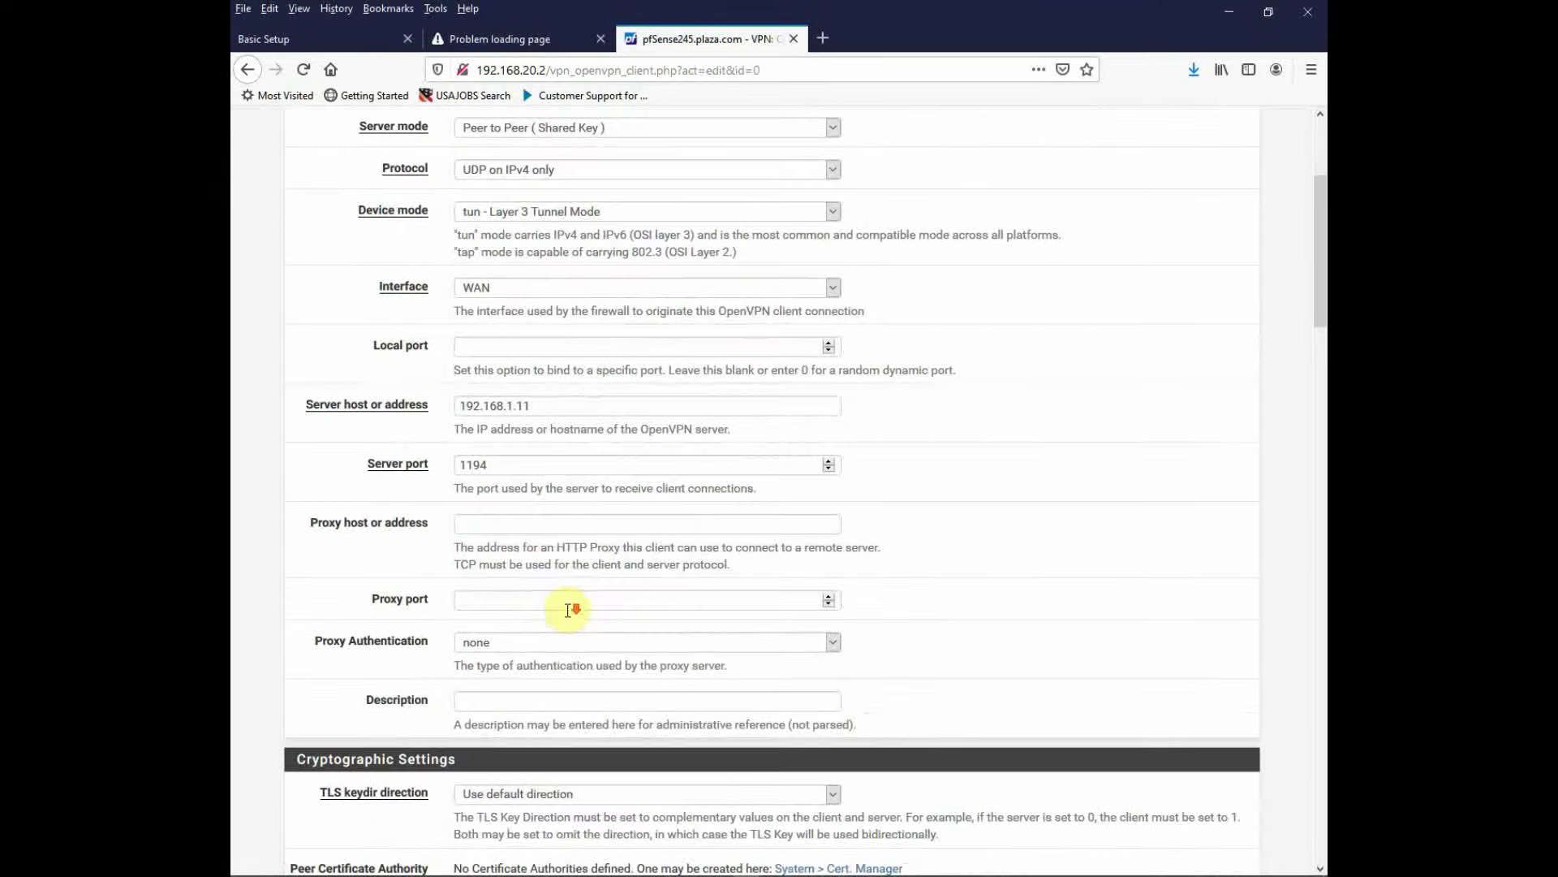
pyautogui.scroll(-4, 567, 609)
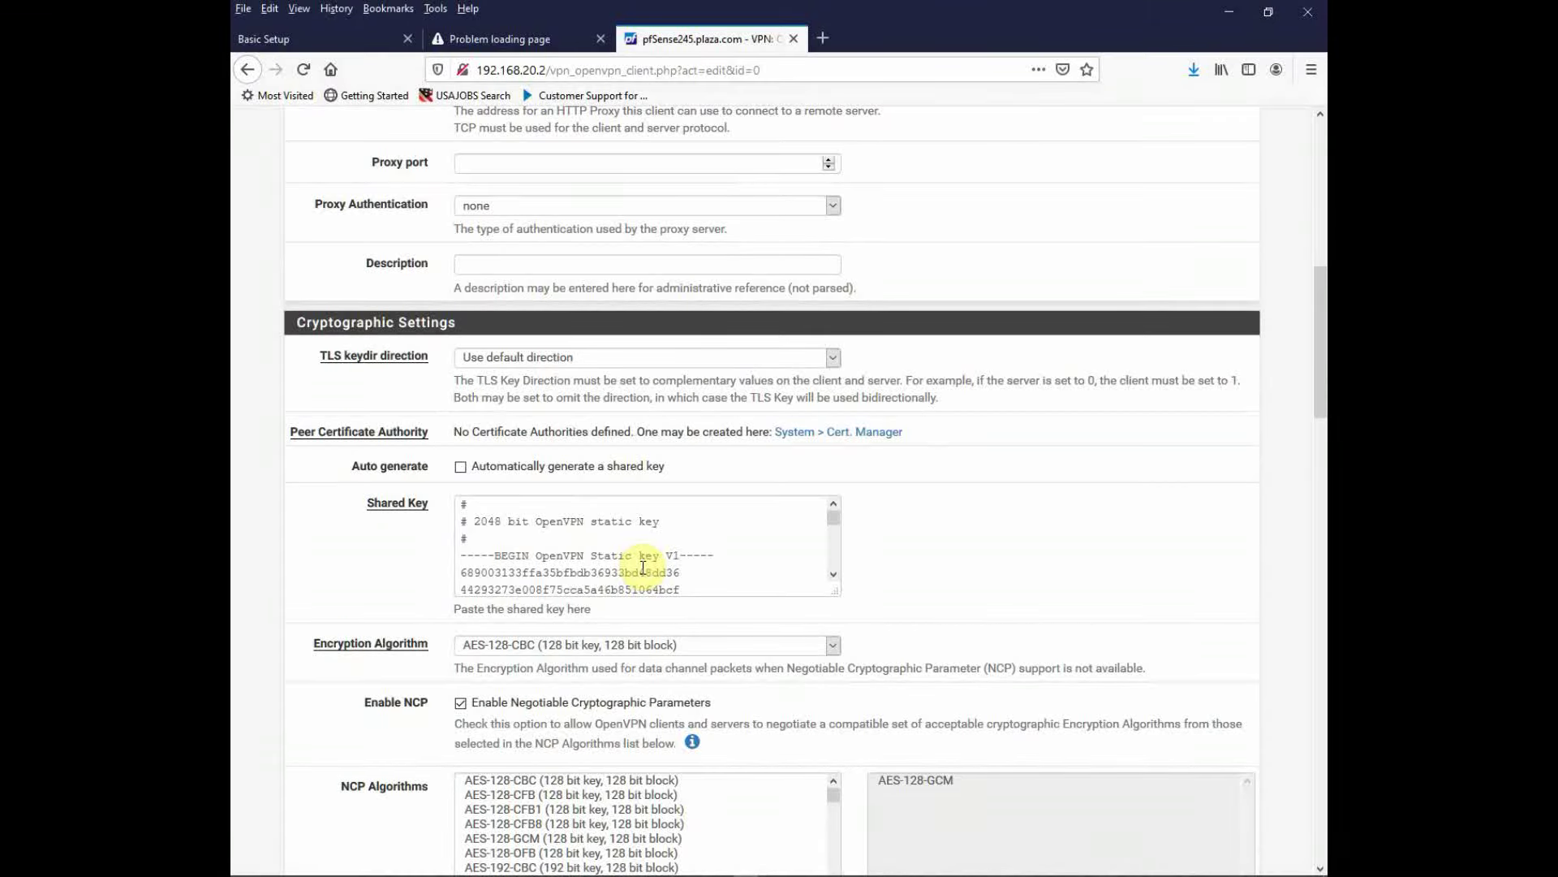
pyautogui.moveTo(348, 862)
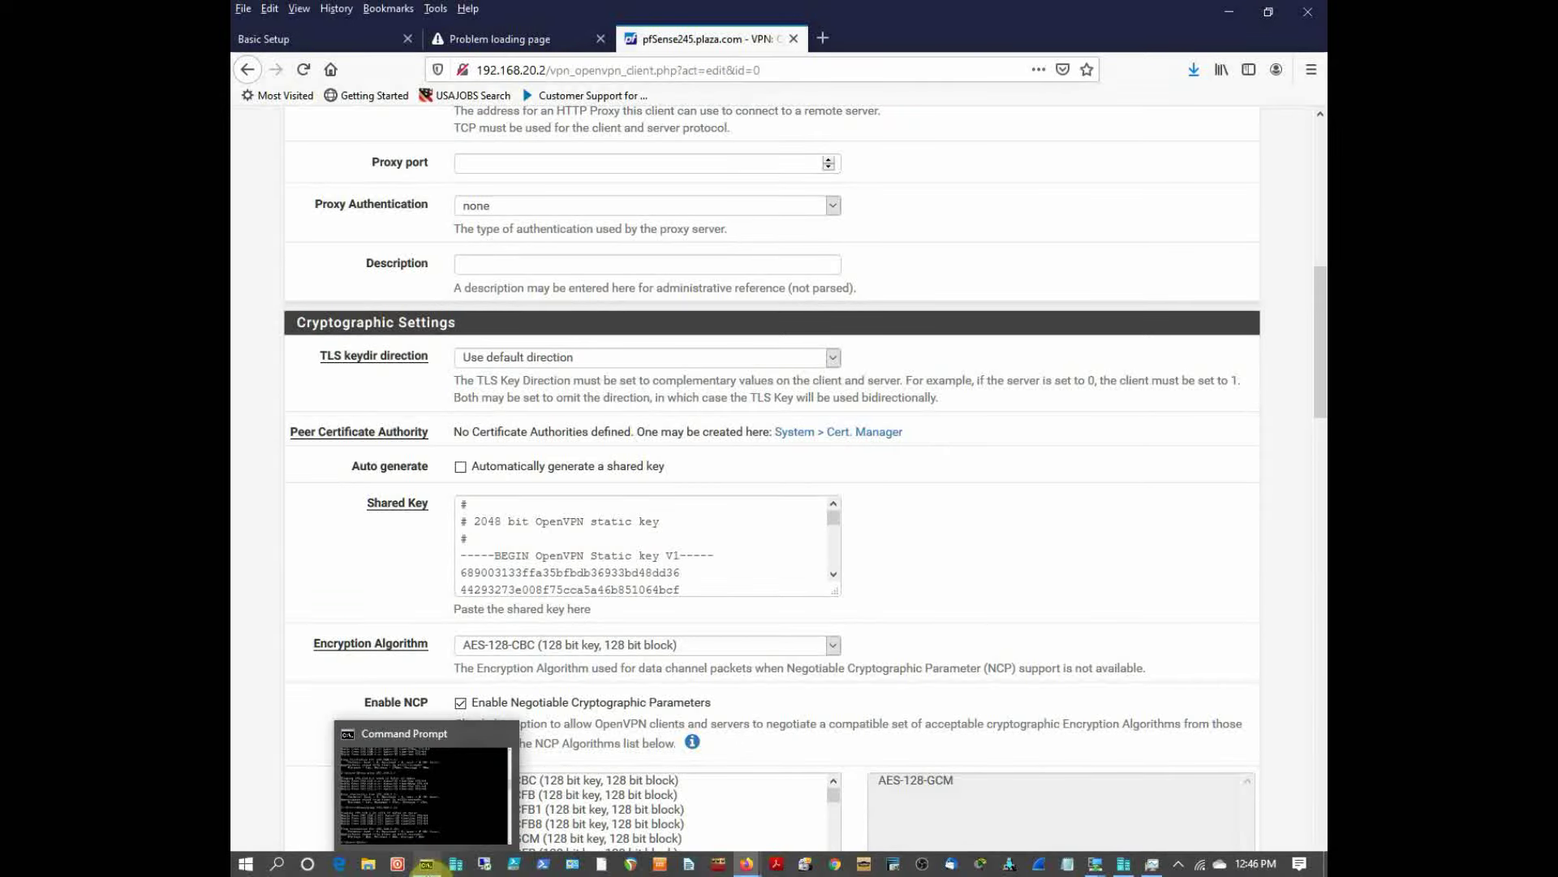
# Open shared key.txt from the ESD-USB (G:) drive in Notepad
pyautogui.click(372, 868)
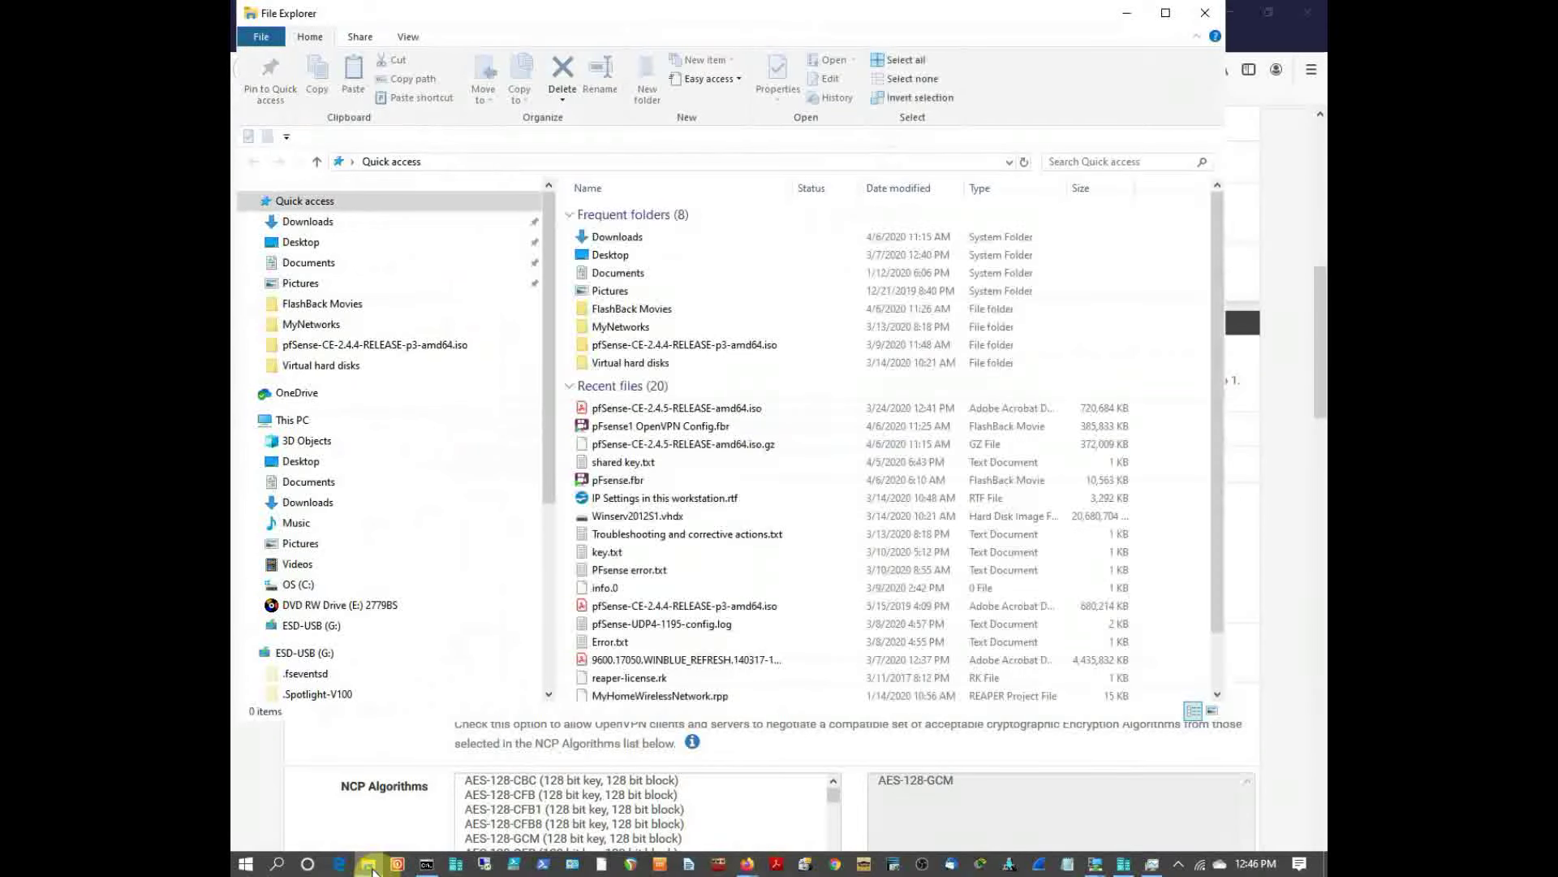
pyautogui.scroll(-2, 633, 446)
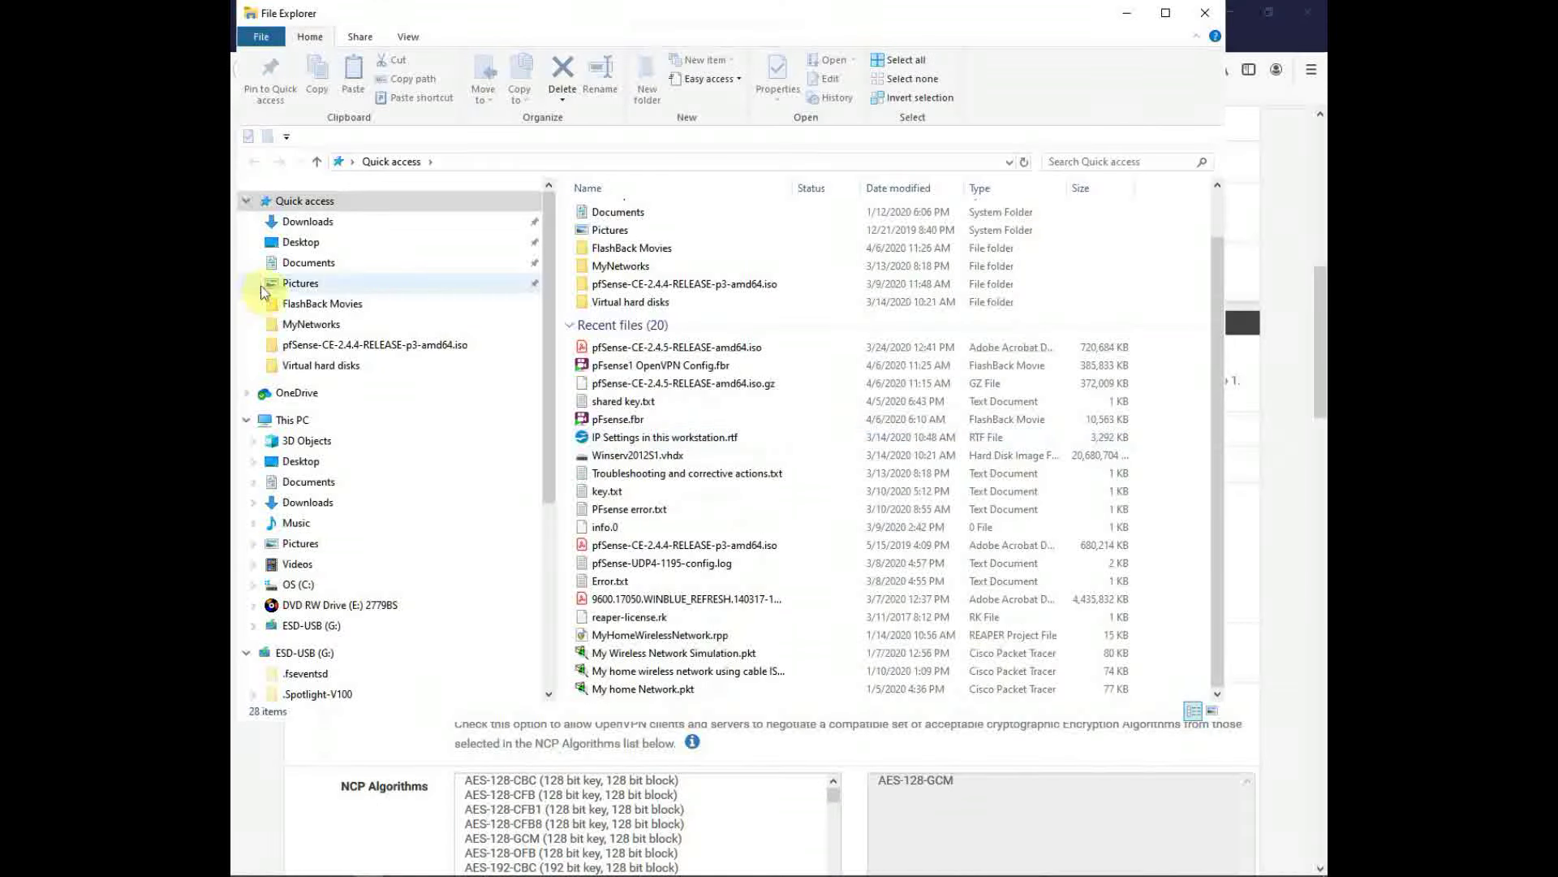
pyautogui.click(299, 270)
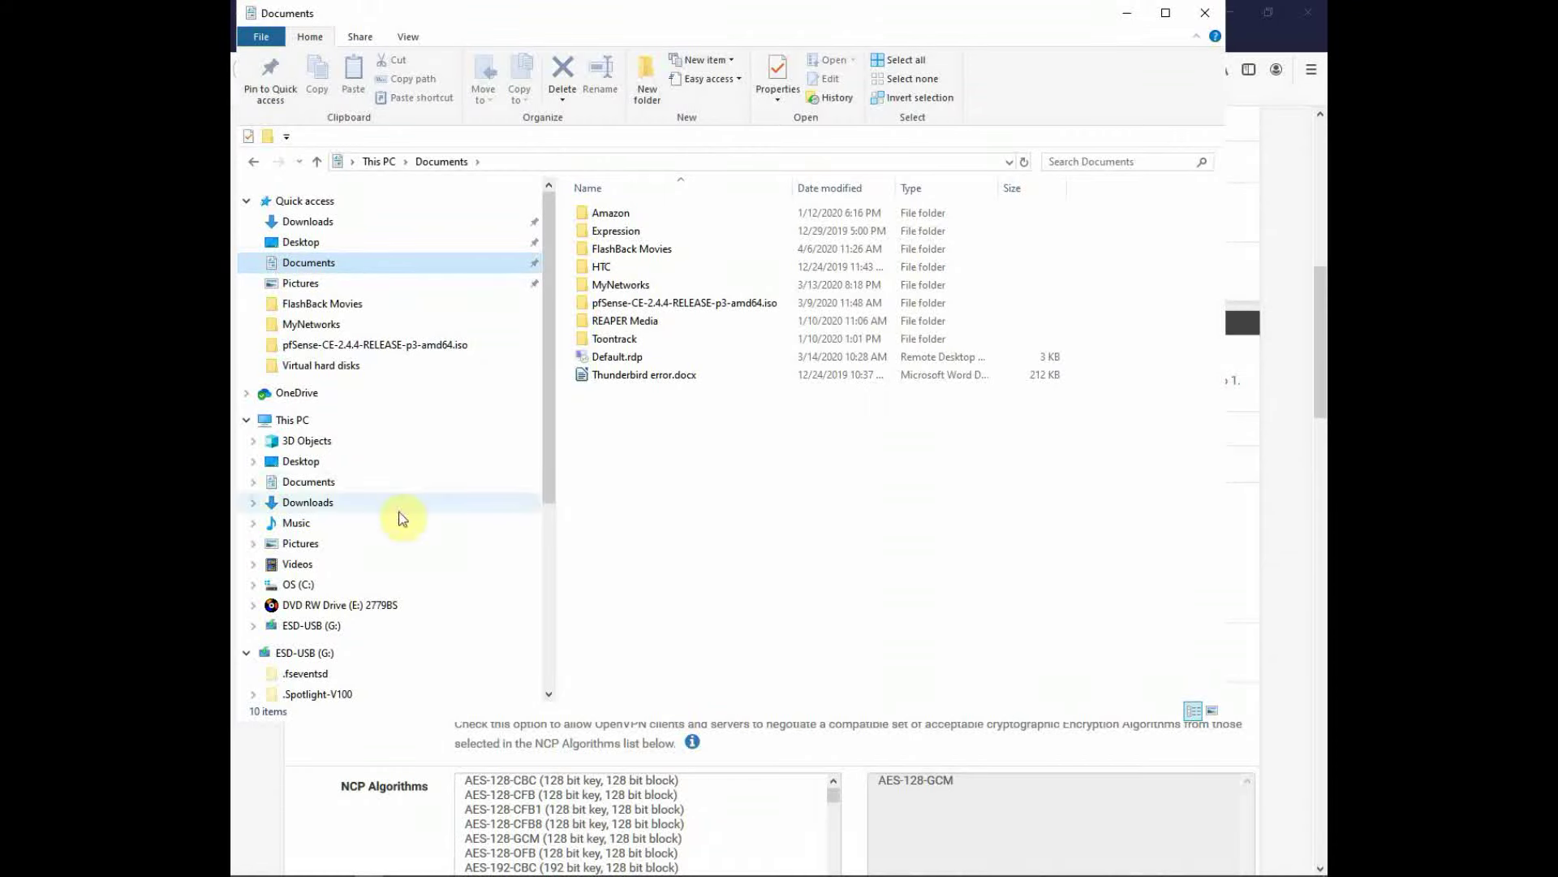
pyautogui.click(337, 633)
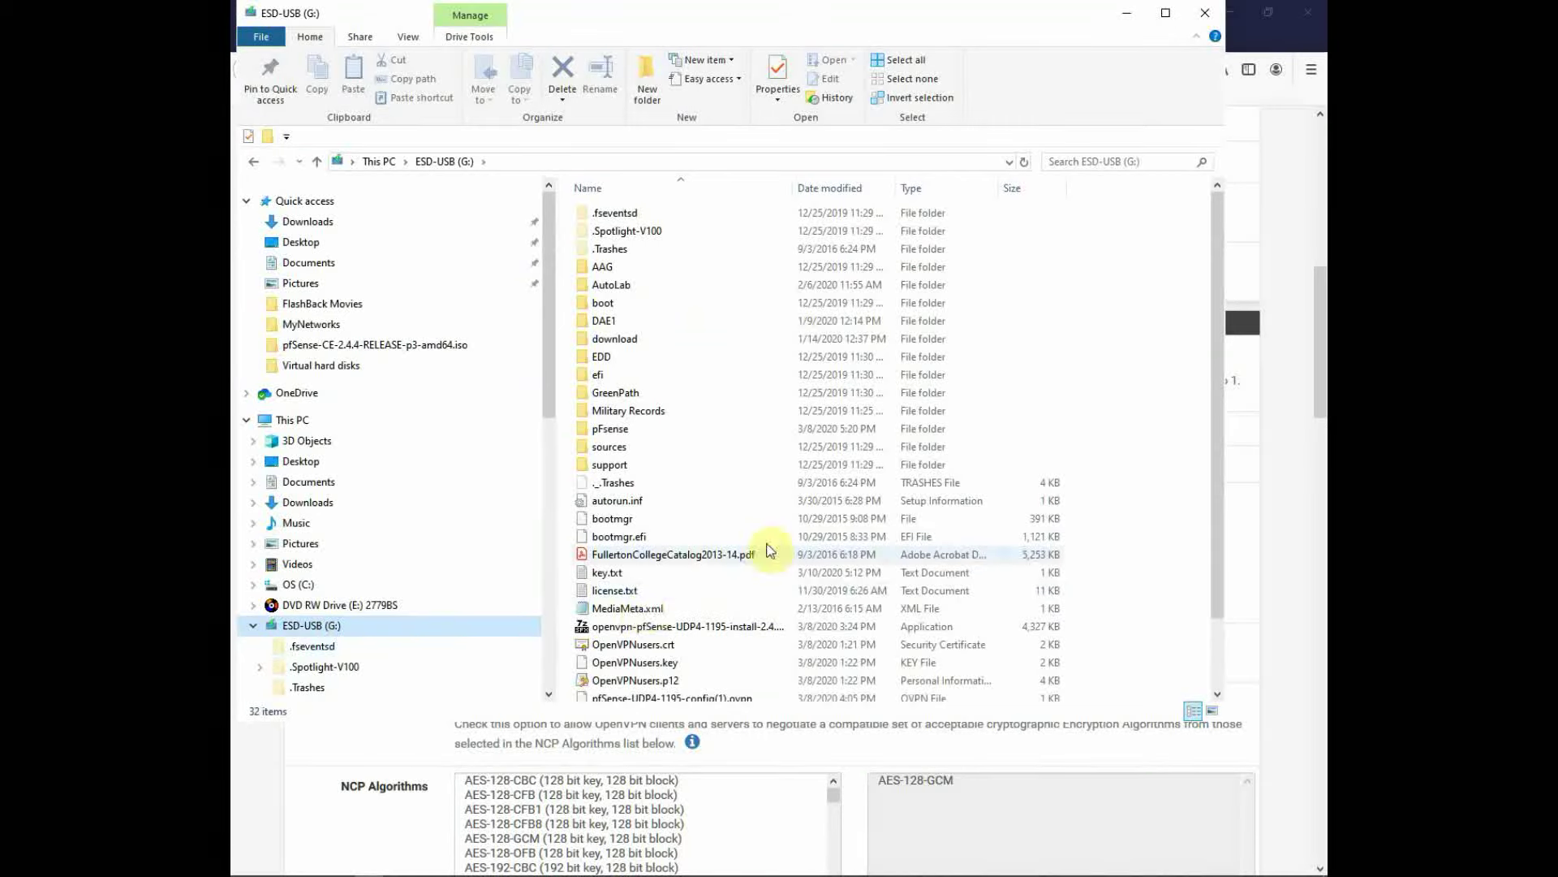
pyautogui.scroll(-2, 741, 532)
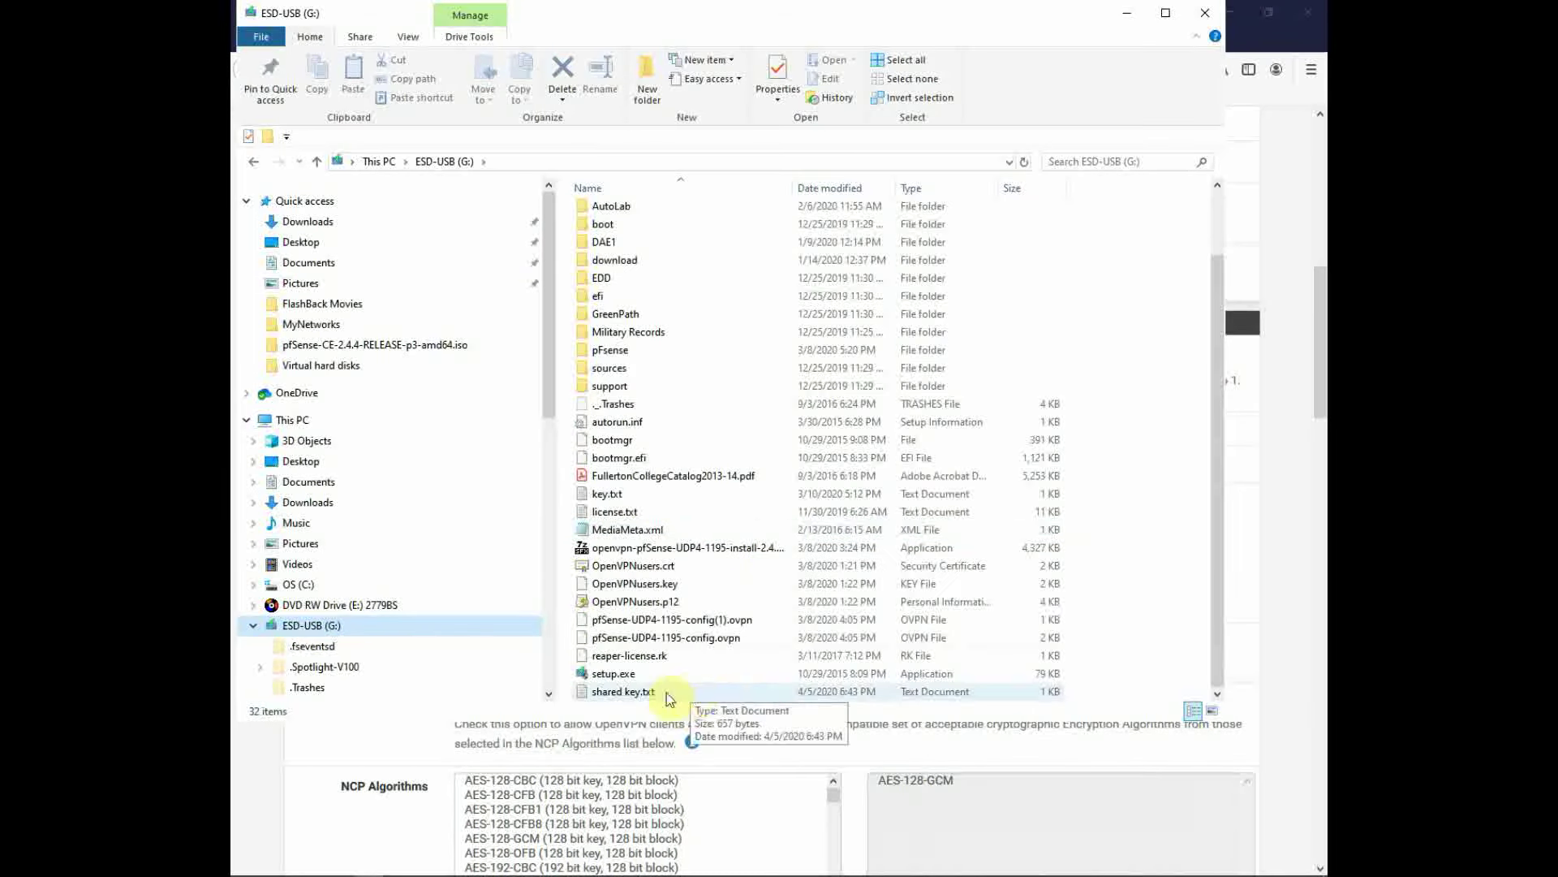
pyautogui.doubleClick(639, 691)
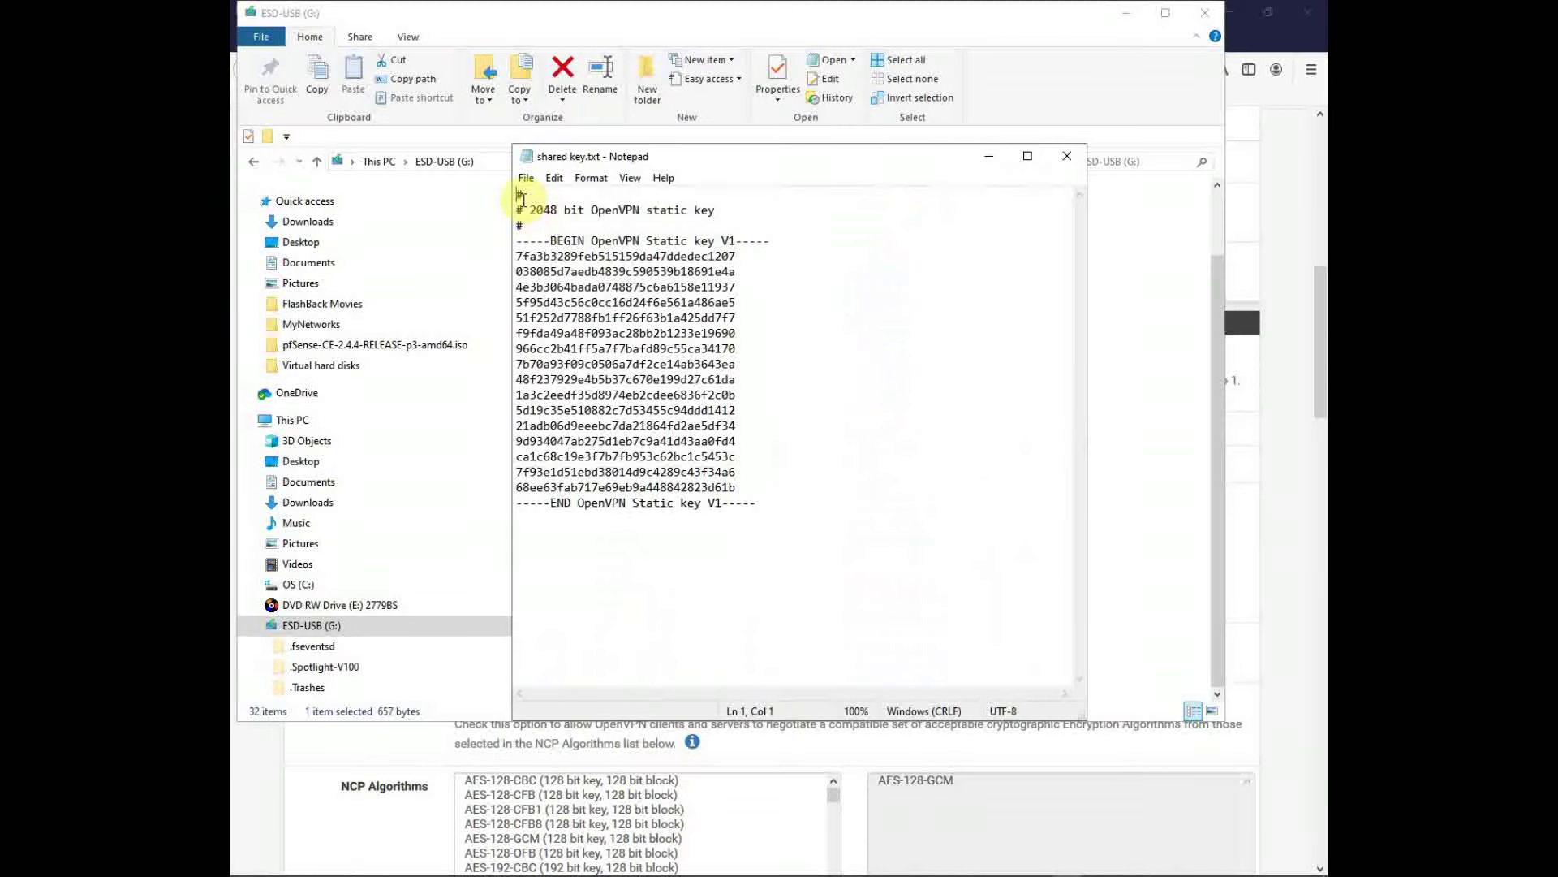
# Copy the whole static key text and return to the browser
pyautogui.moveTo(518, 194); pyautogui.dragTo(698, 525)
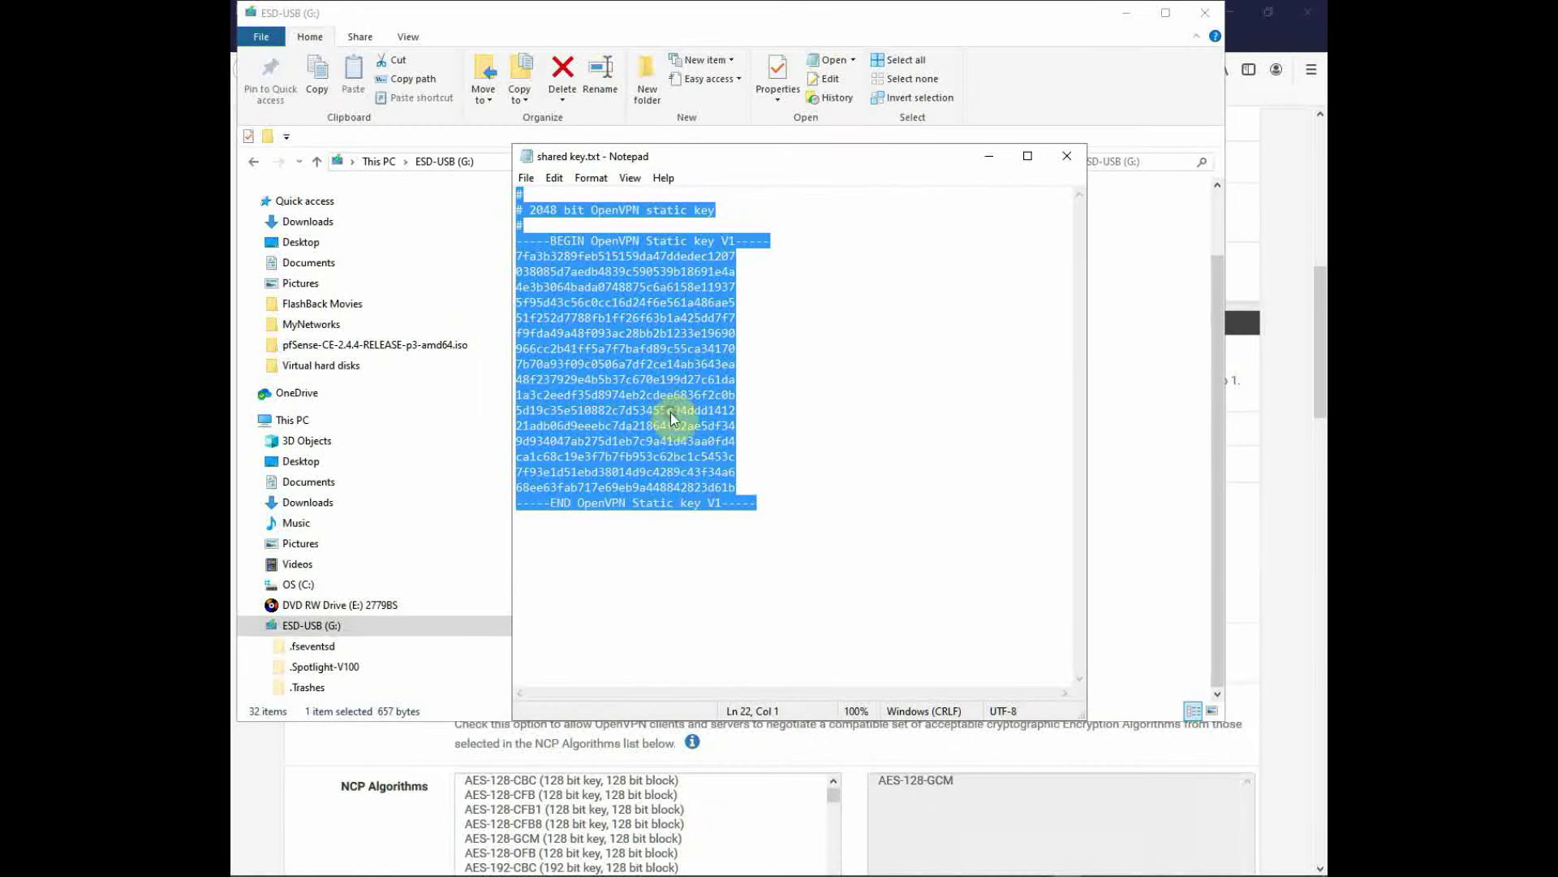
pyautogui.rightClick(670, 413)
pyautogui.click(708, 469)
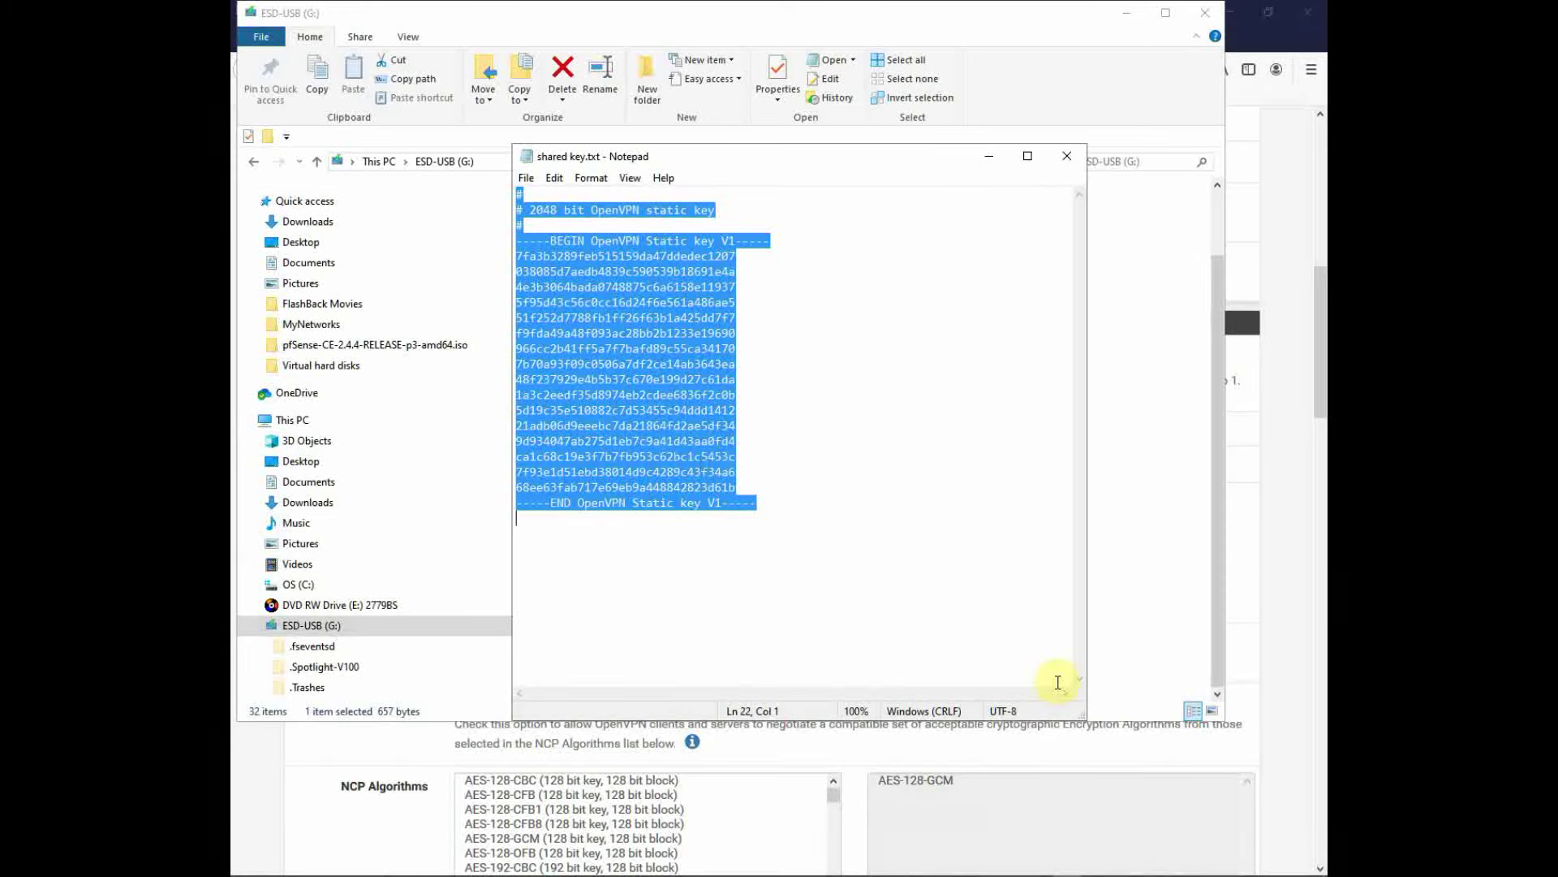
pyautogui.click(1264, 601)
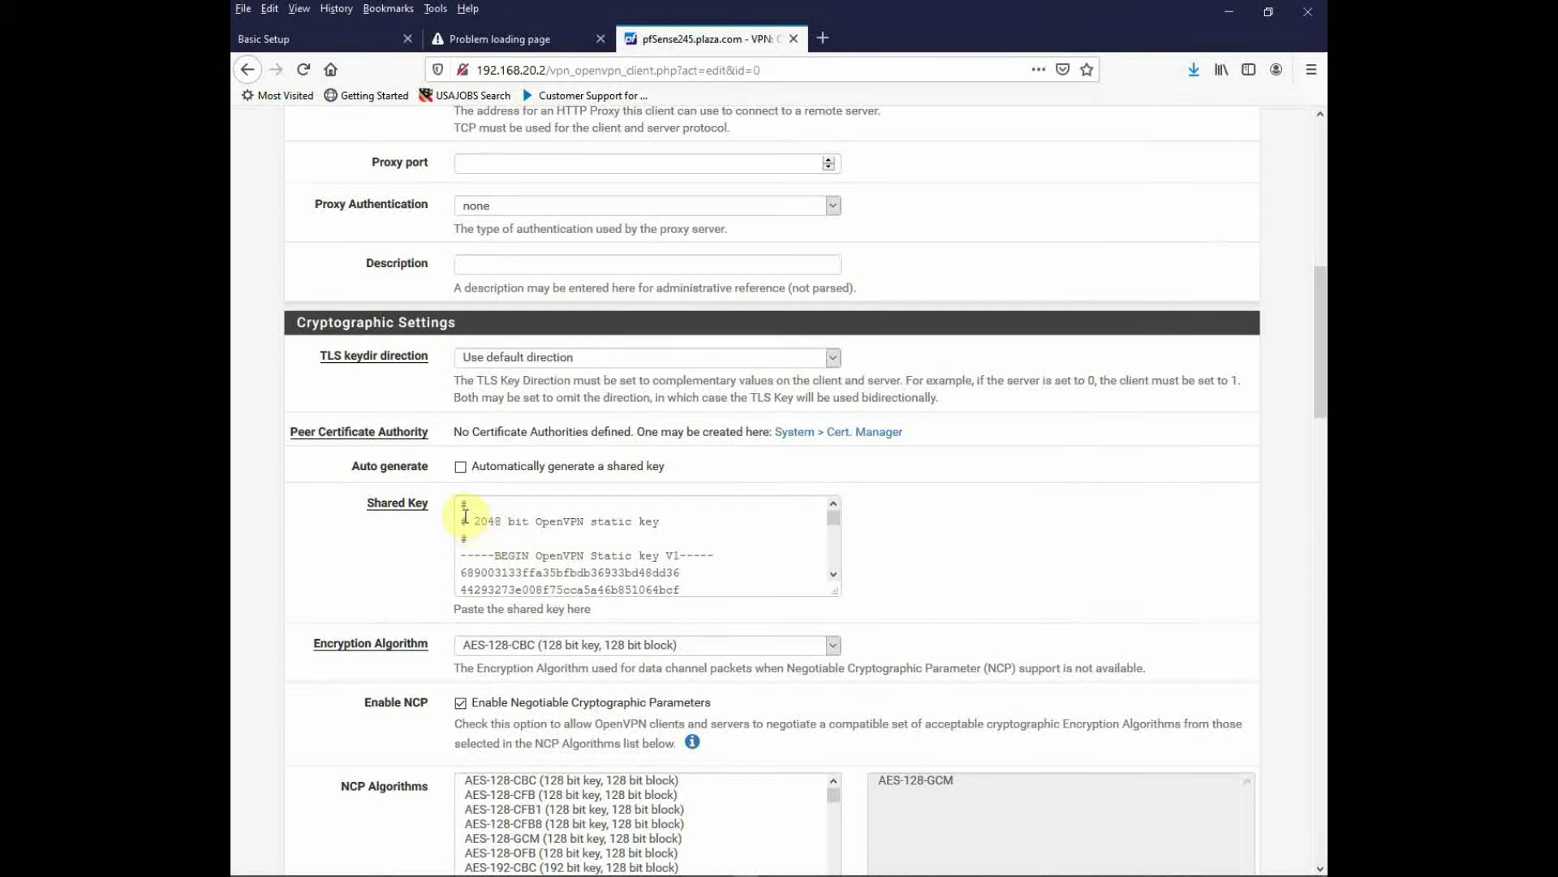
# Paste the copied static key into Shared Key and enter description 'Company Site VMWP15.com'
pyautogui.moveTo(457, 499); pyautogui.dragTo(678, 643)
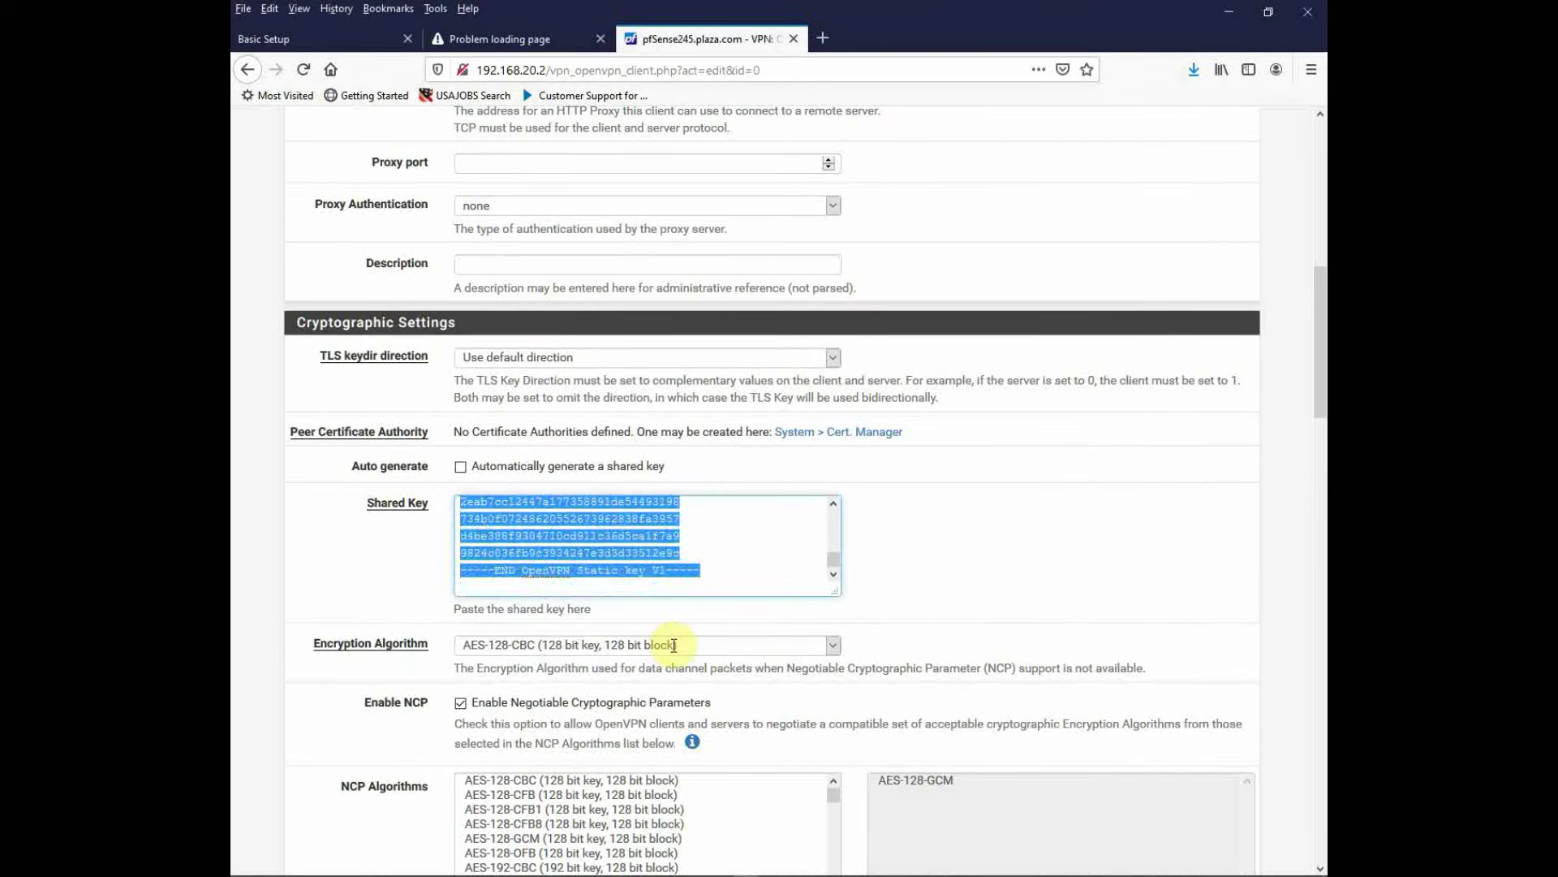
pyautogui.rightClick(550, 551)
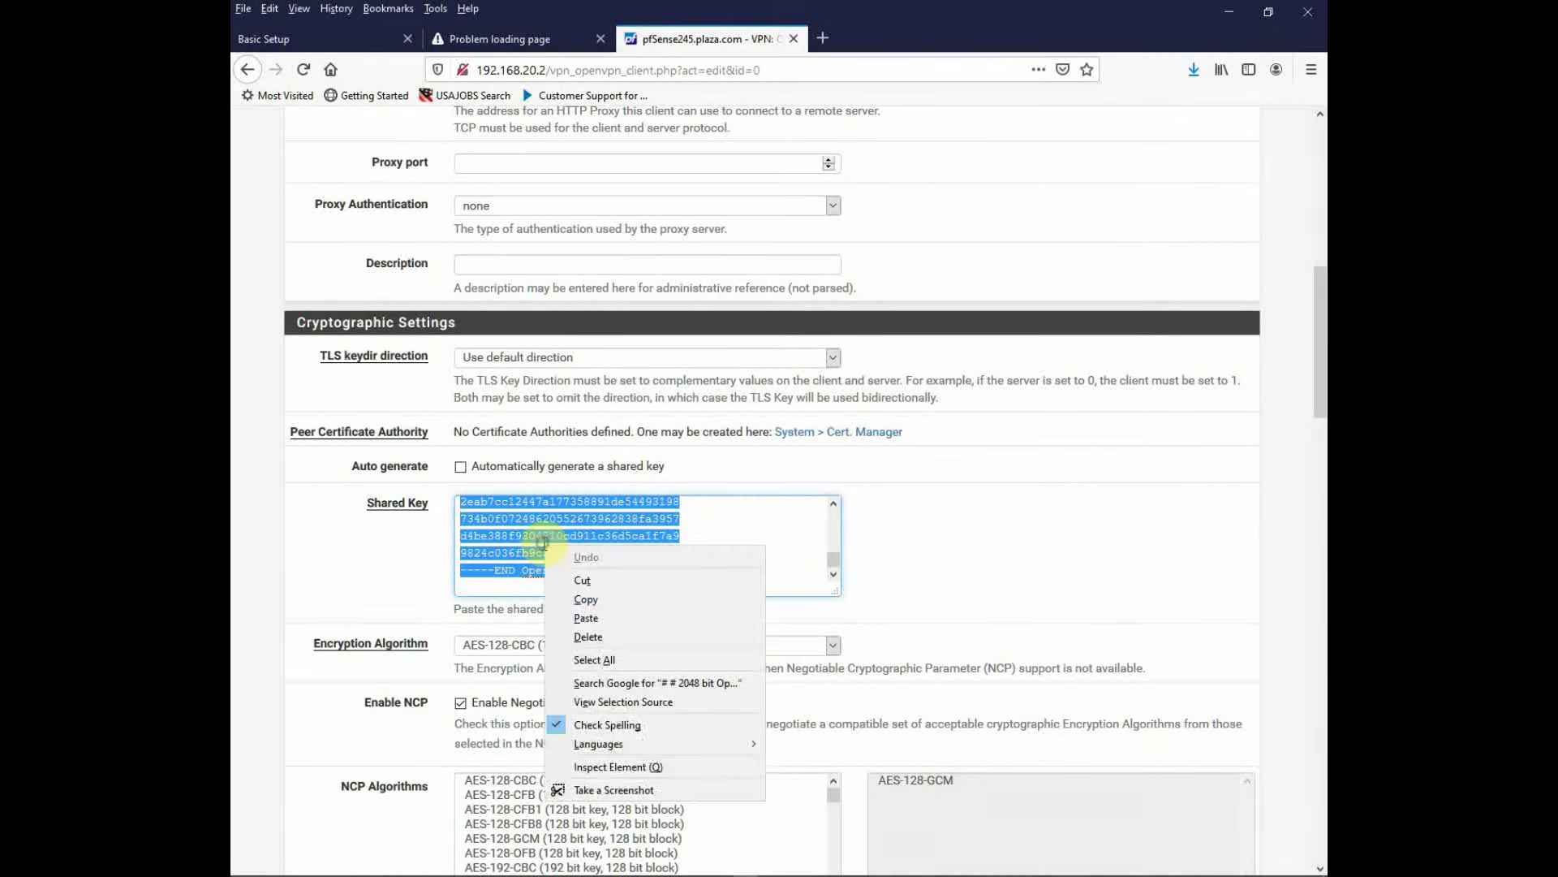
pyautogui.click(581, 618)
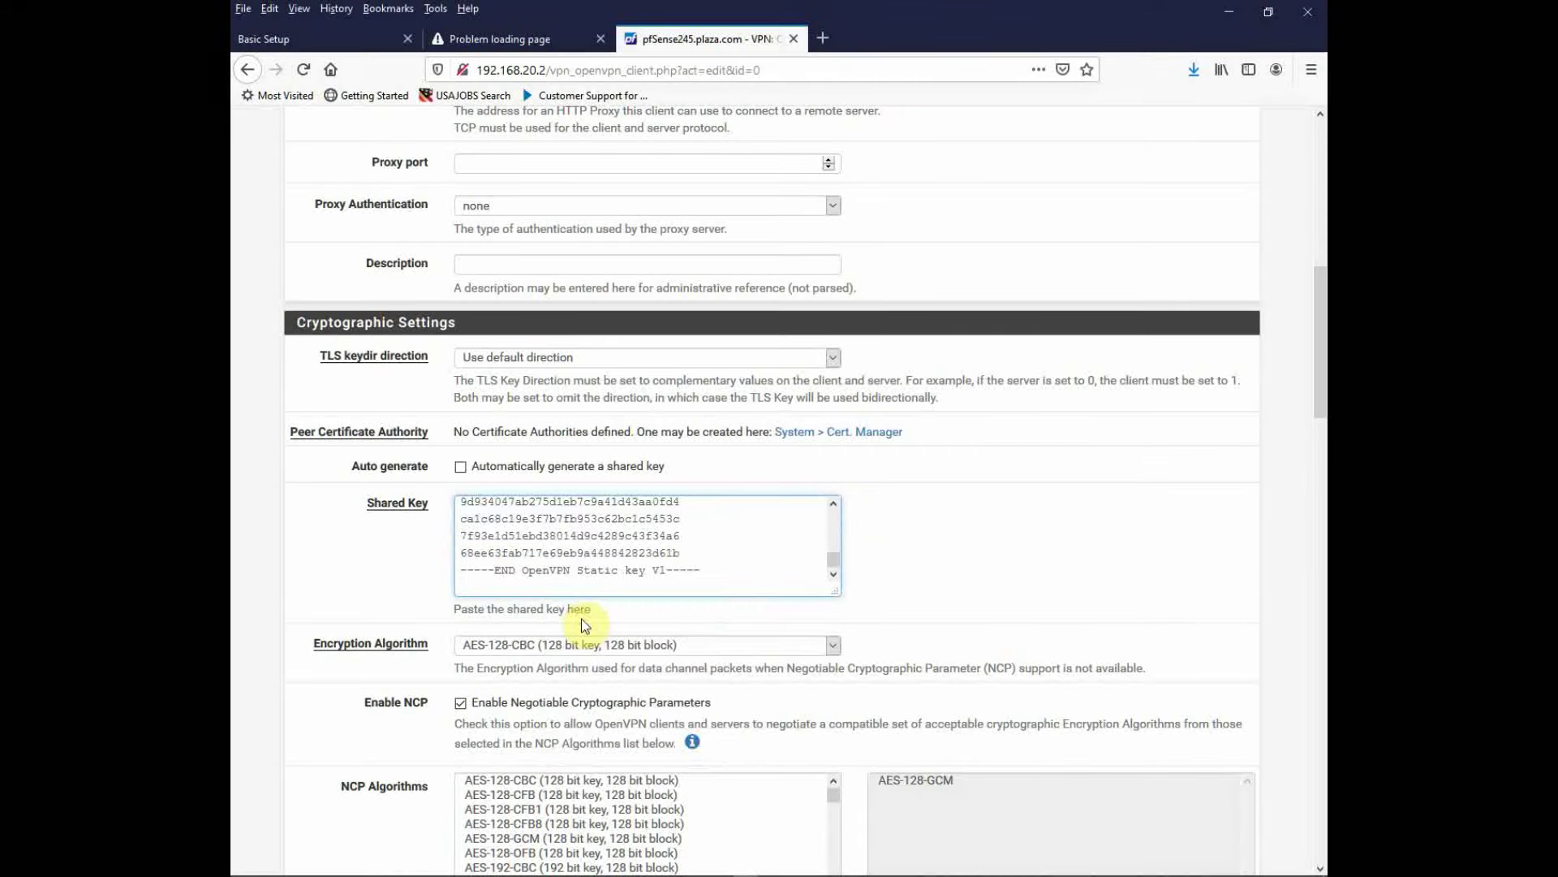
pyautogui.scroll(3, 674, 592)
pyautogui.scroll(4, 674, 591)
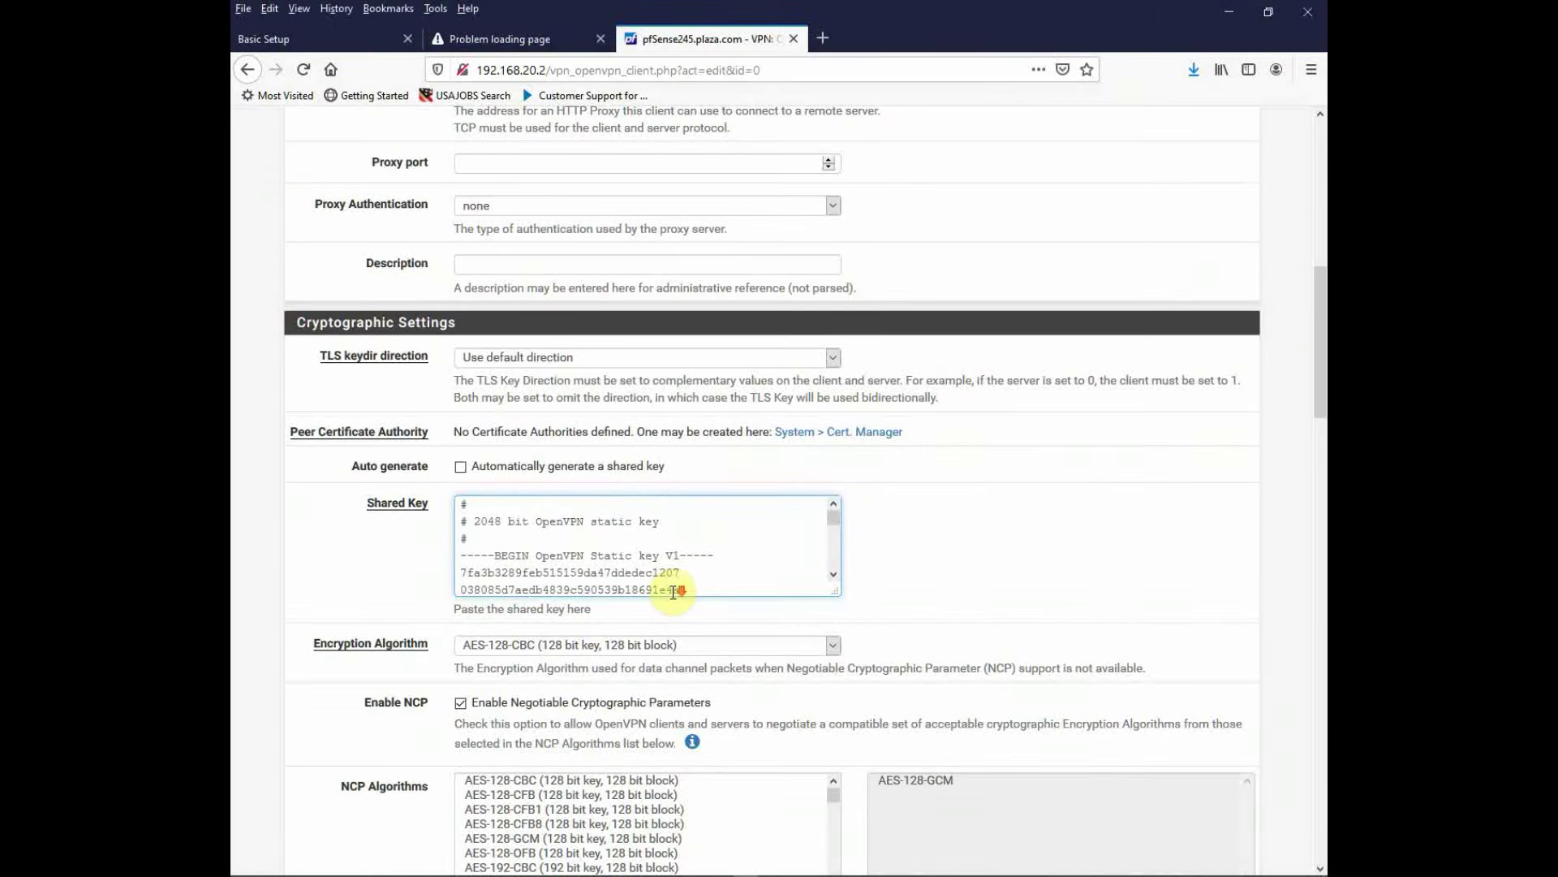
pyautogui.scroll(-5, 674, 592)
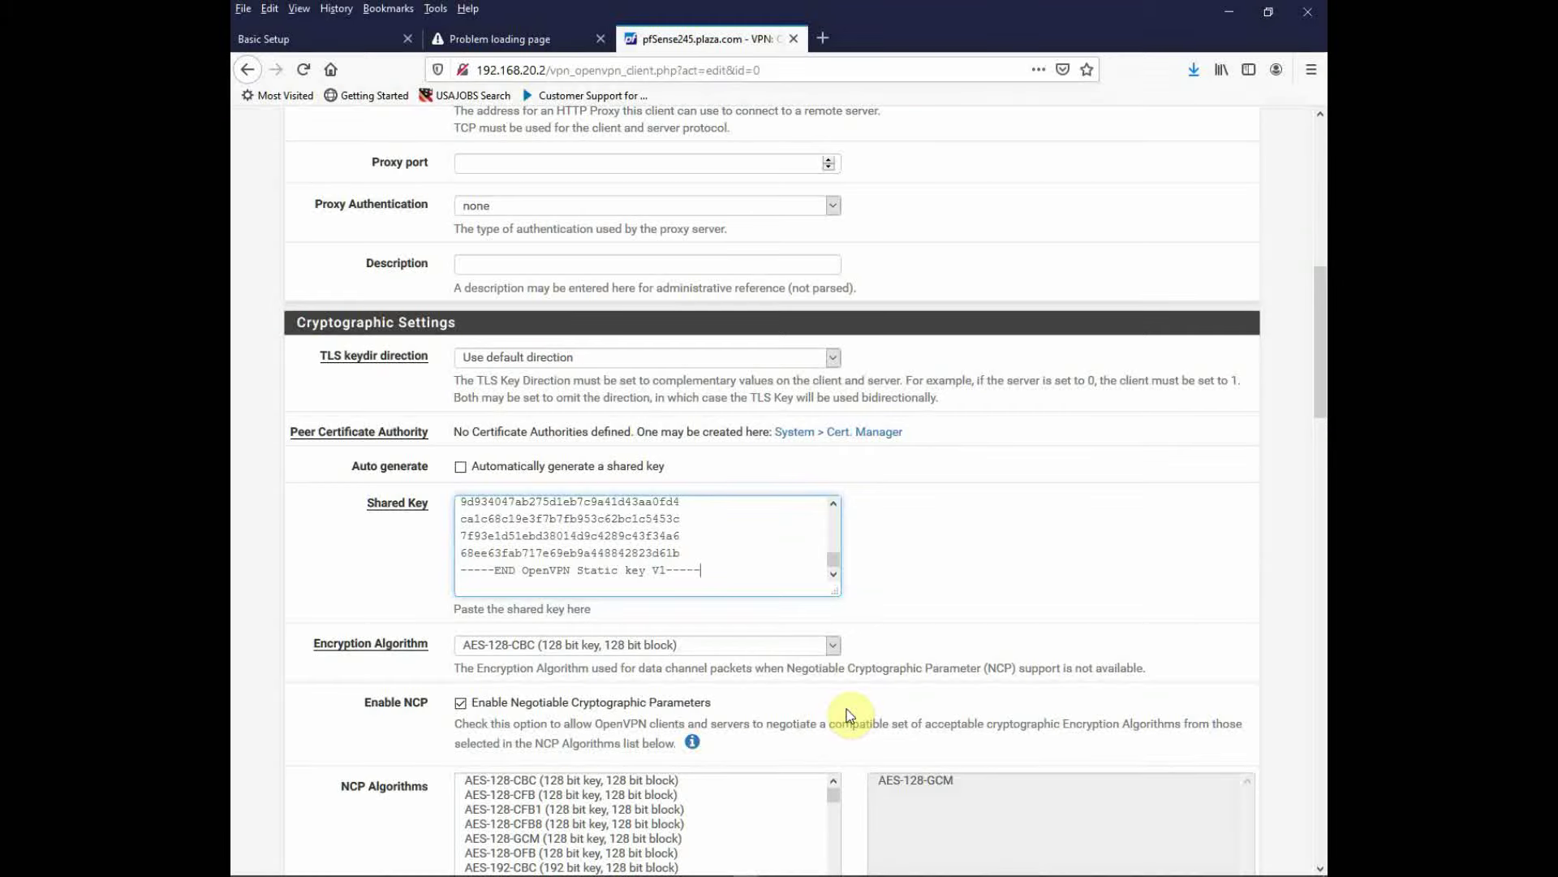
pyautogui.scroll(3, 849, 712)
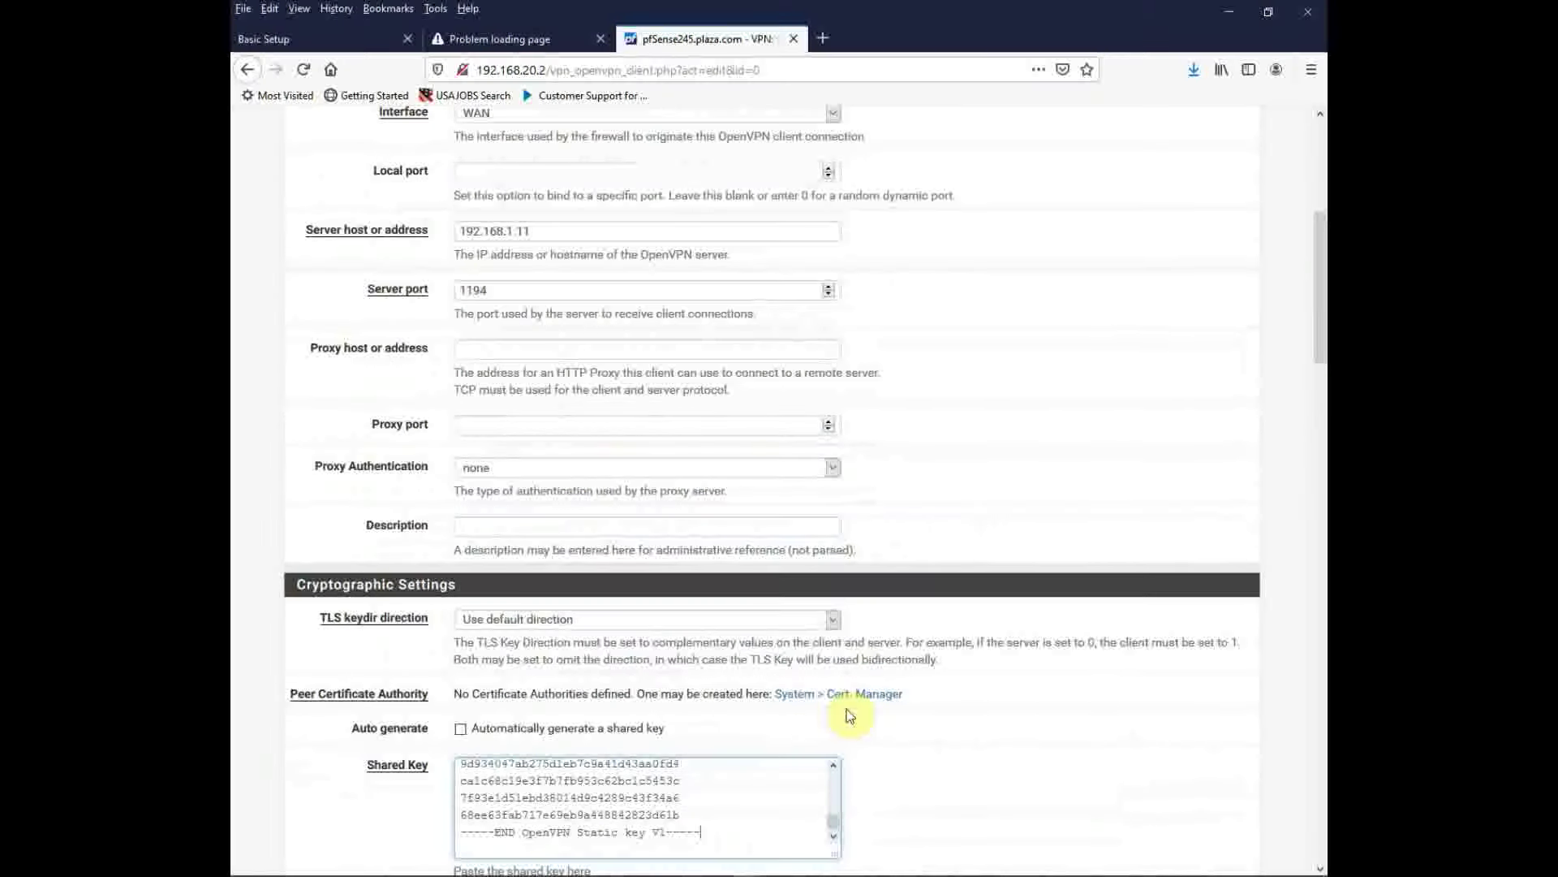
pyautogui.click(530, 526)
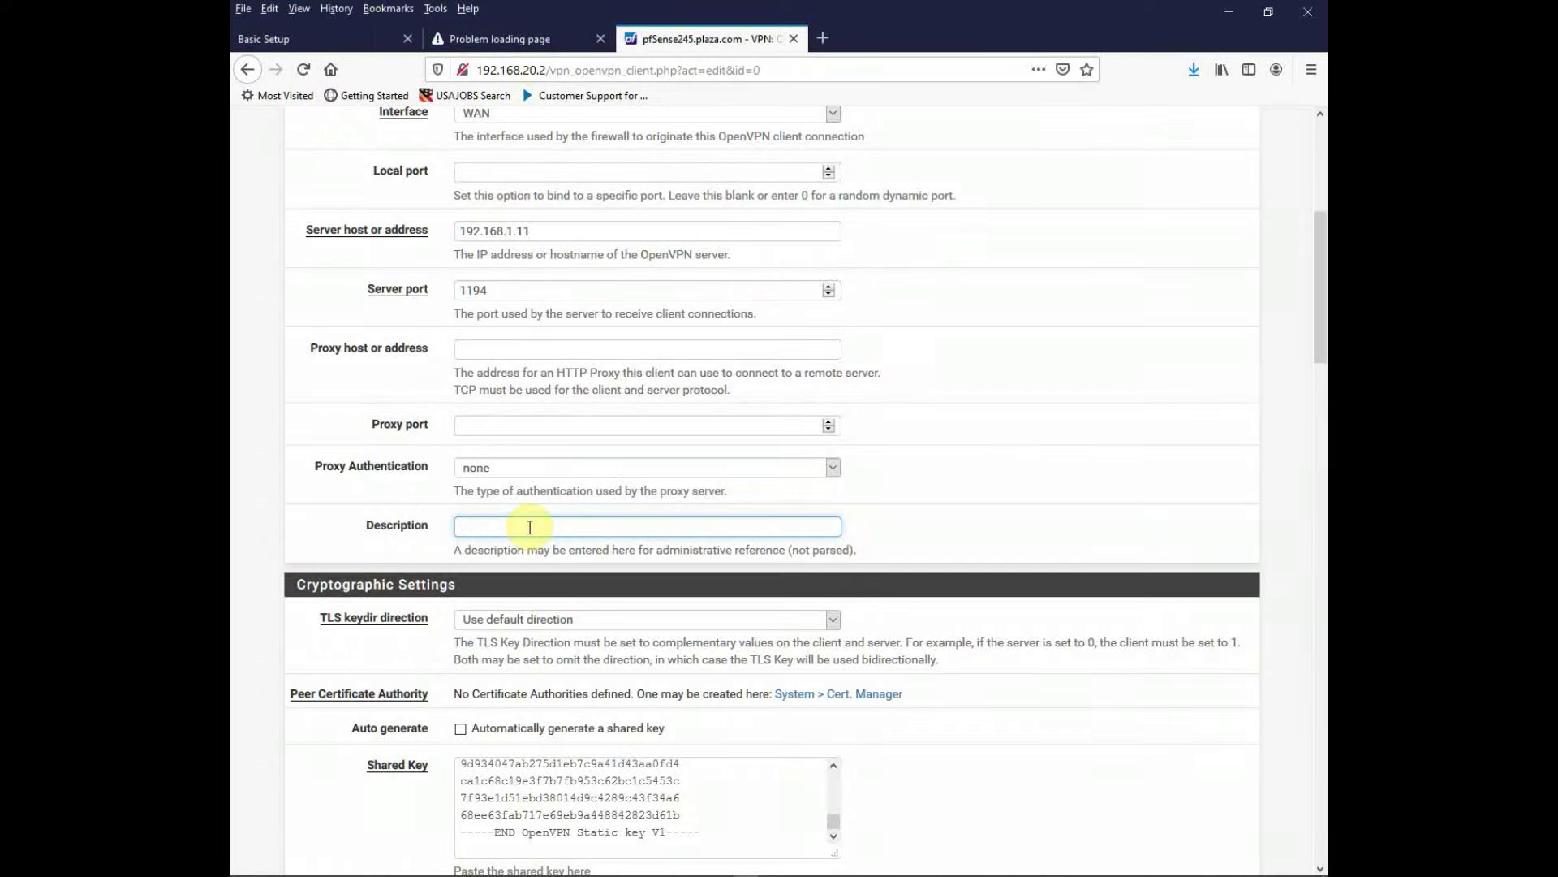
pyautogui.write('Company Site')
pyautogui.write('VMWP15.com')
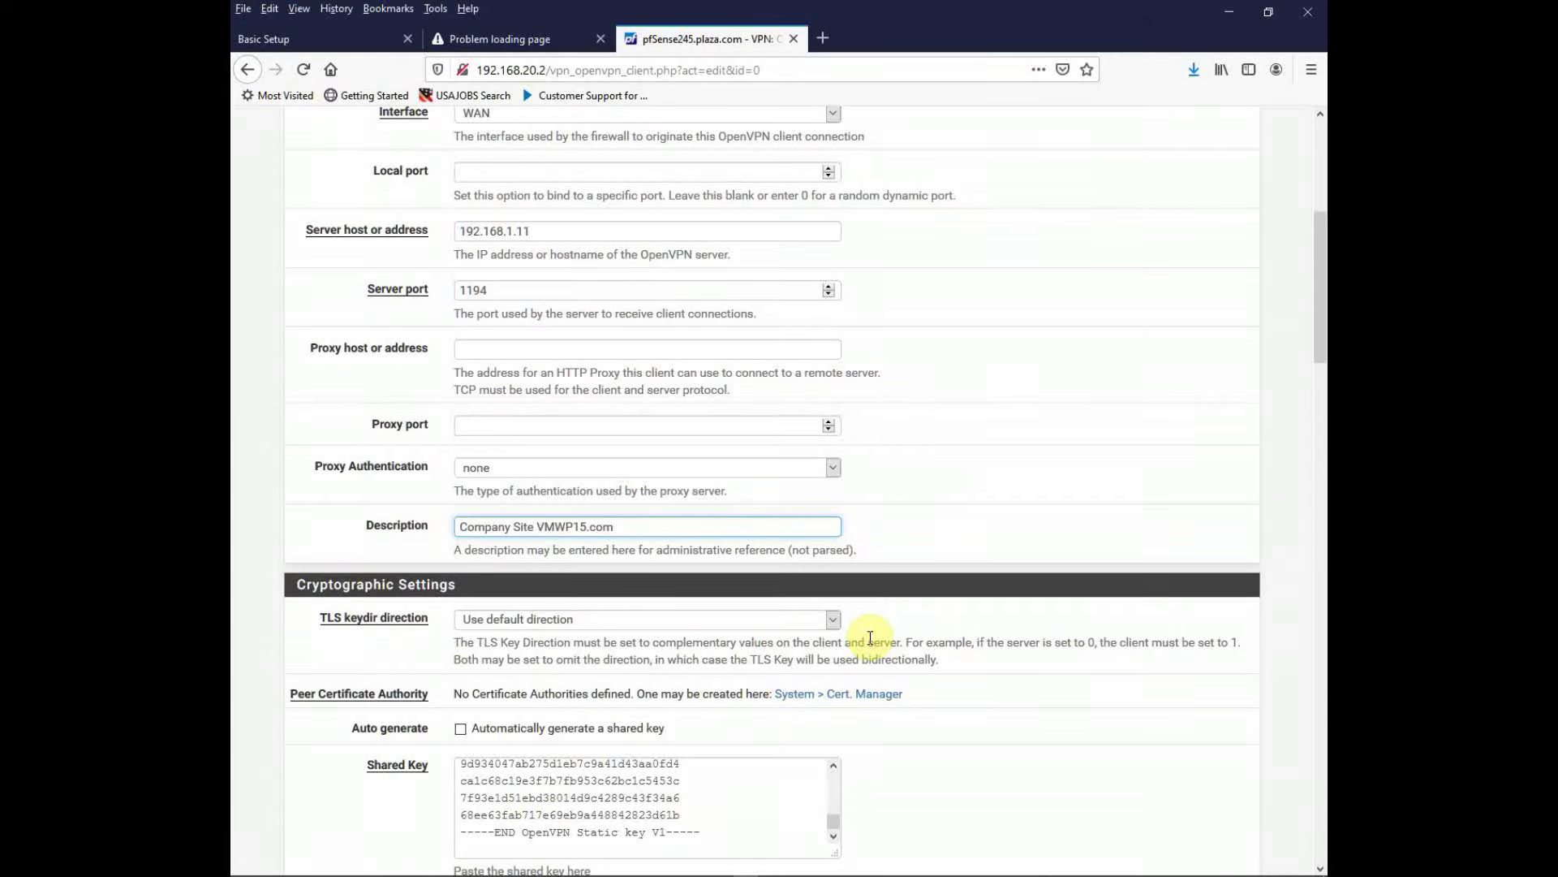
# Enter IPv4 tunnel network 192.168.100.0/30 and IPv4 remote network 192.168.10.0/24
pyautogui.scroll(-2, 871, 638)
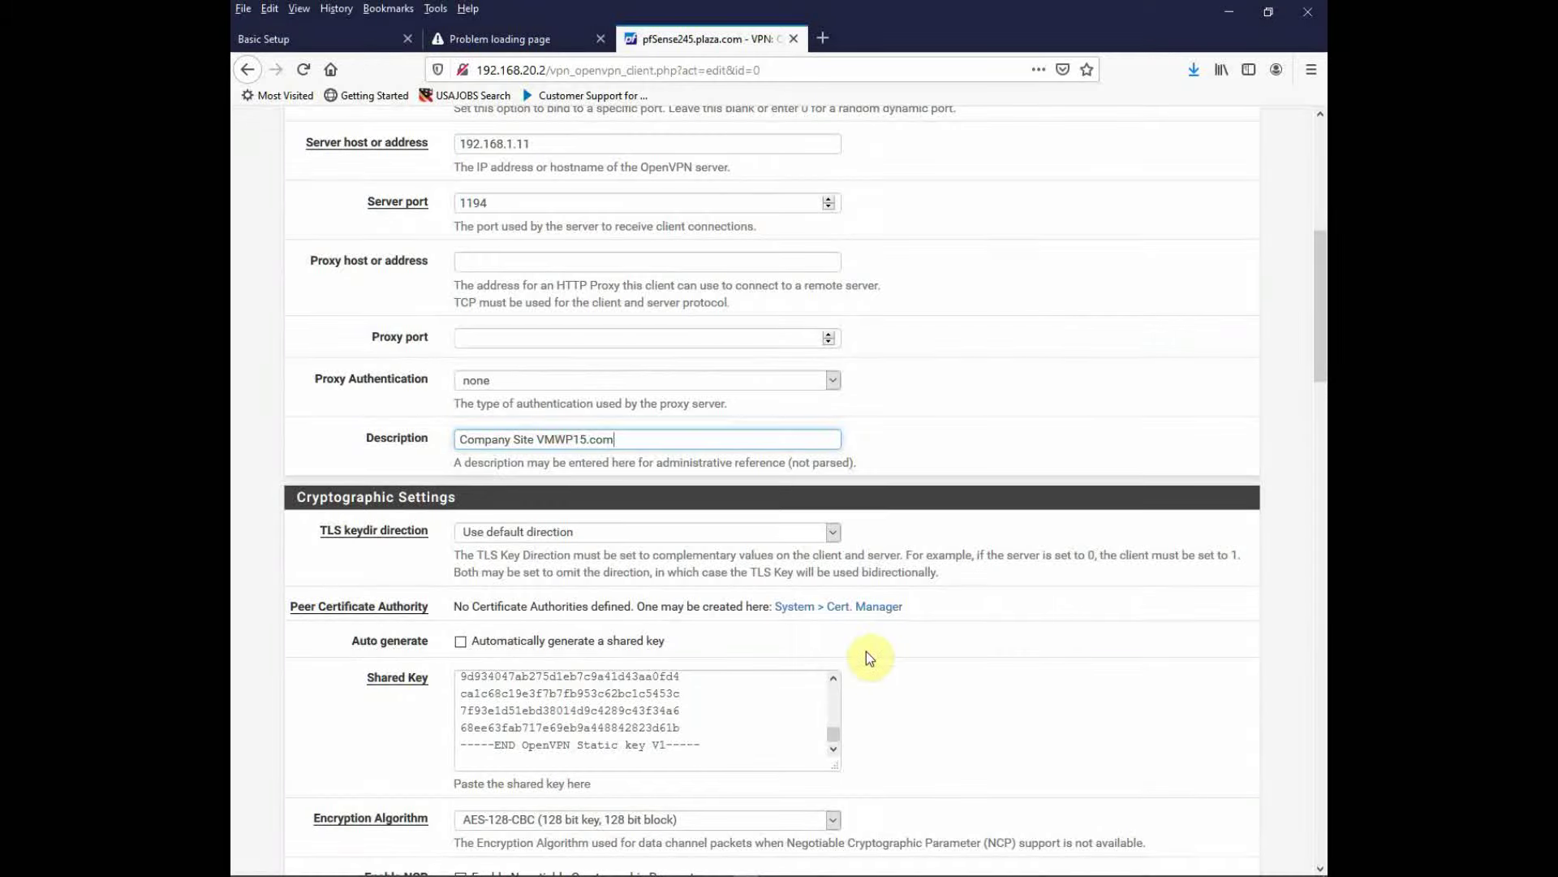
pyautogui.scroll(-5, 867, 649)
pyautogui.scroll(-15, 867, 654)
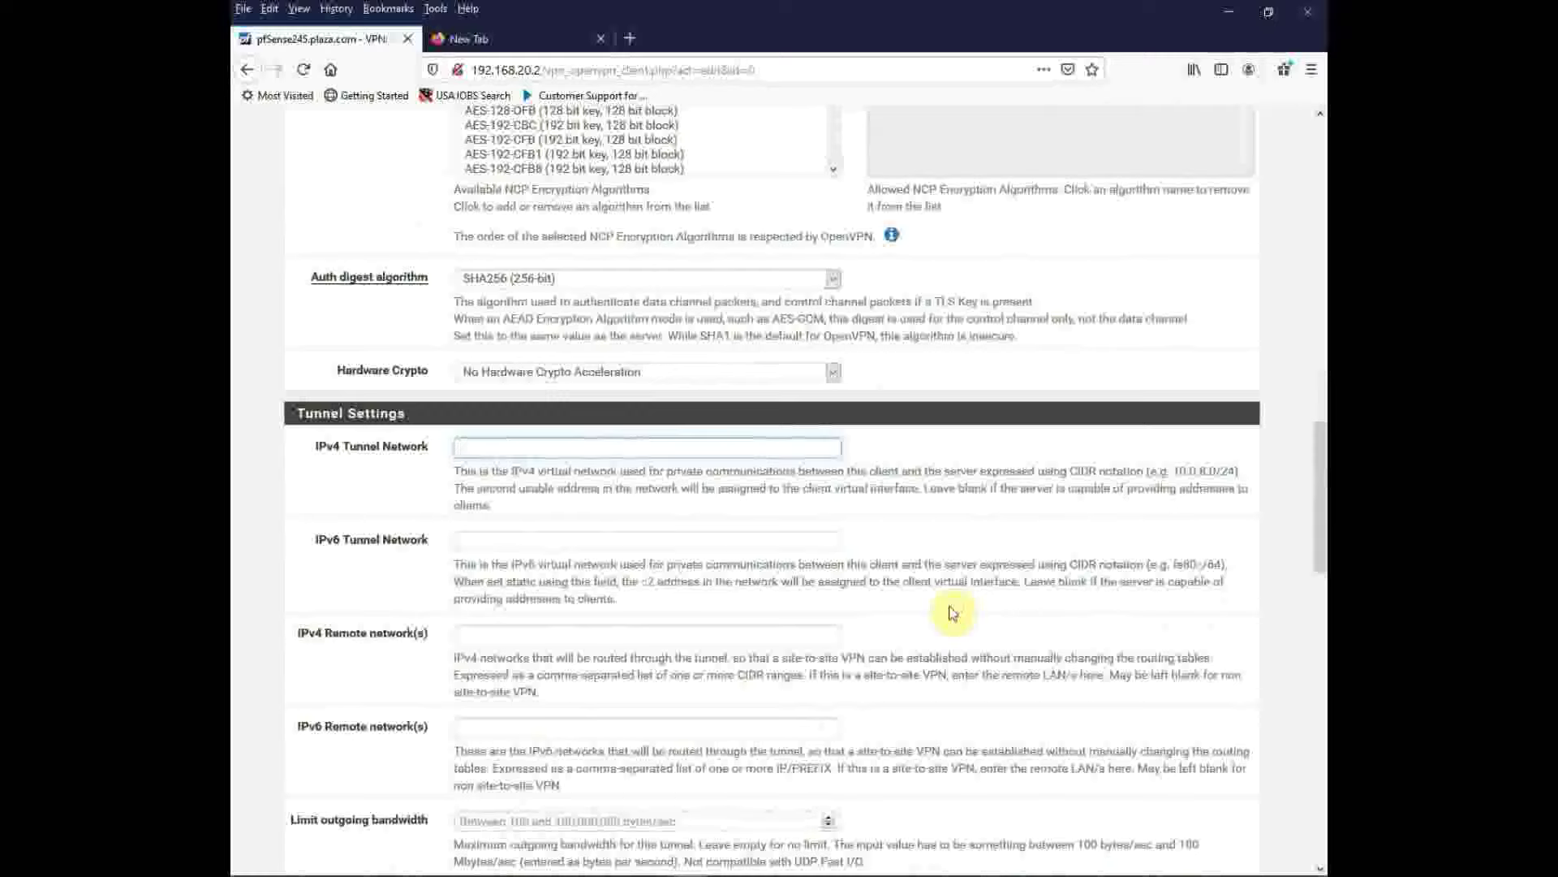
pyautogui.scroll(-2, 953, 613)
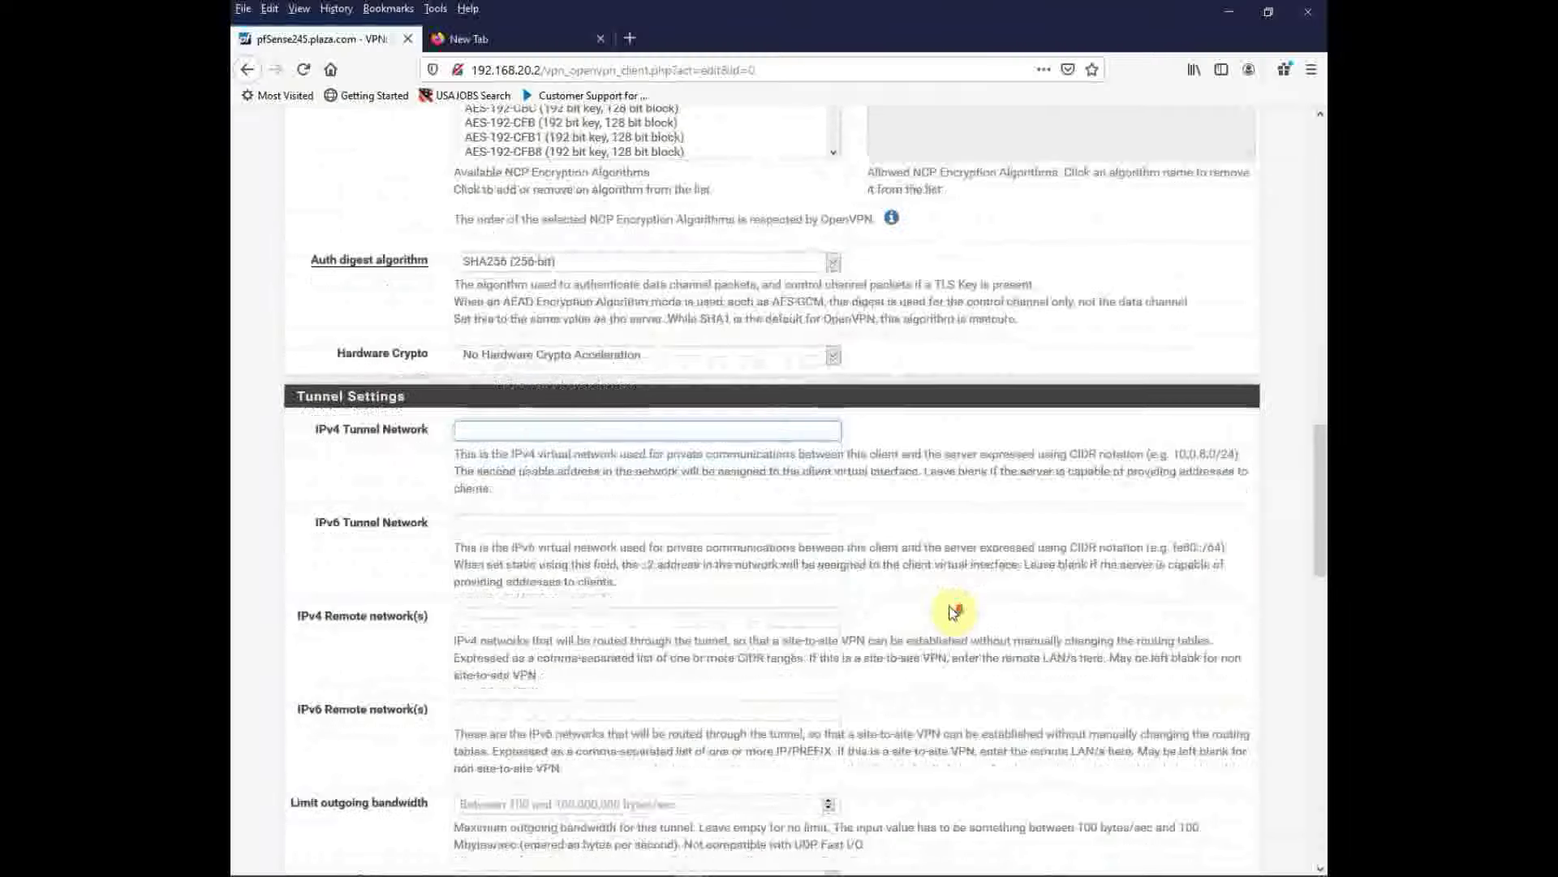
pyautogui.scroll(-2, 953, 613)
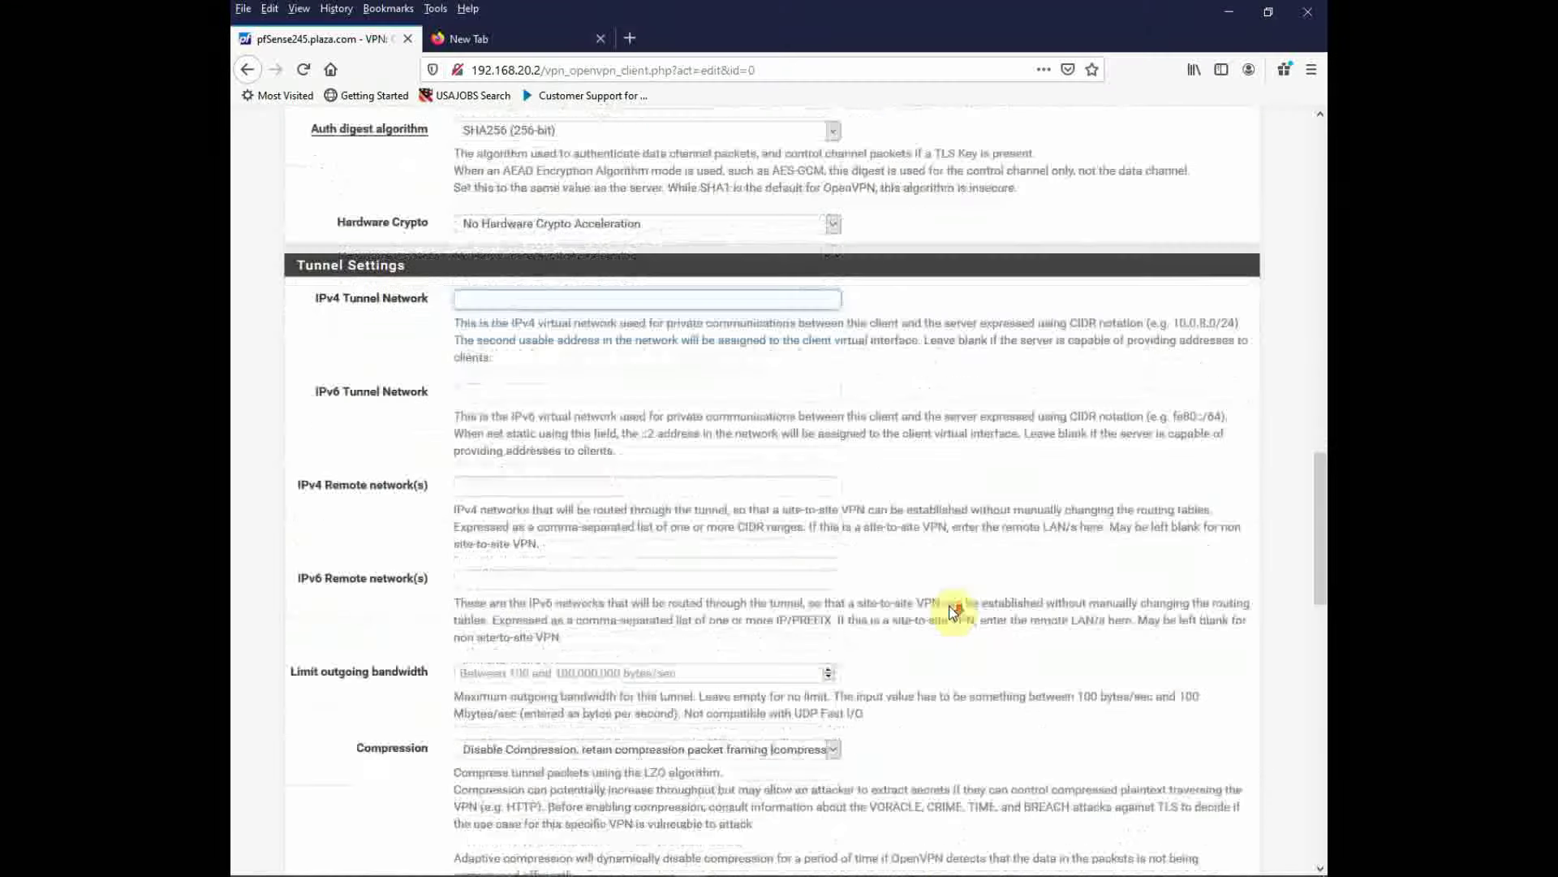
pyautogui.click(638, 276)
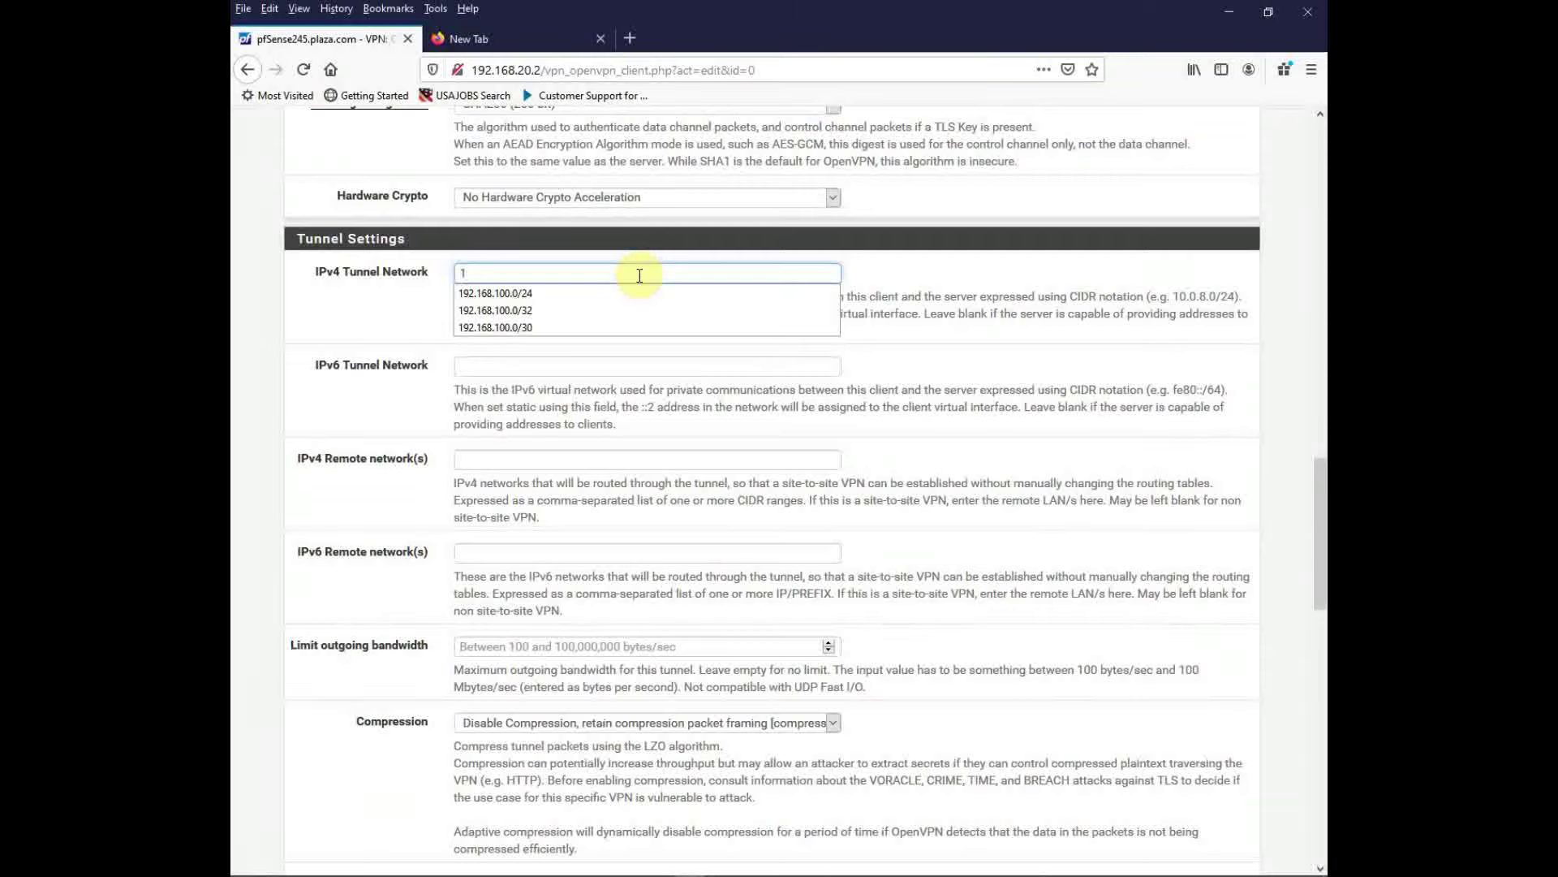
pyautogui.write('192.168.100.0/3')
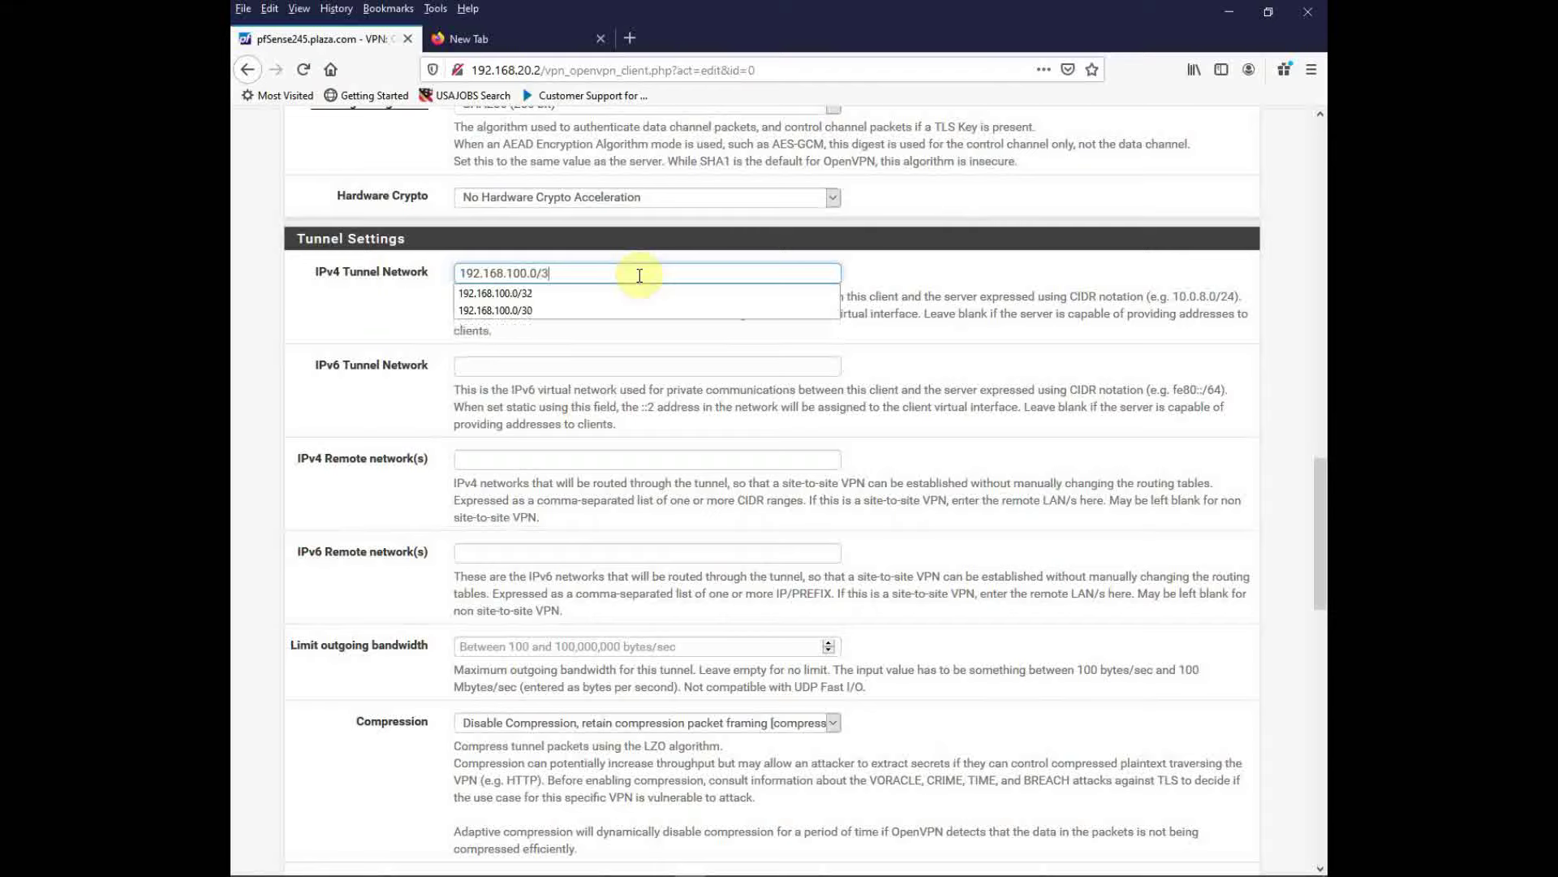
pyautogui.write('0')
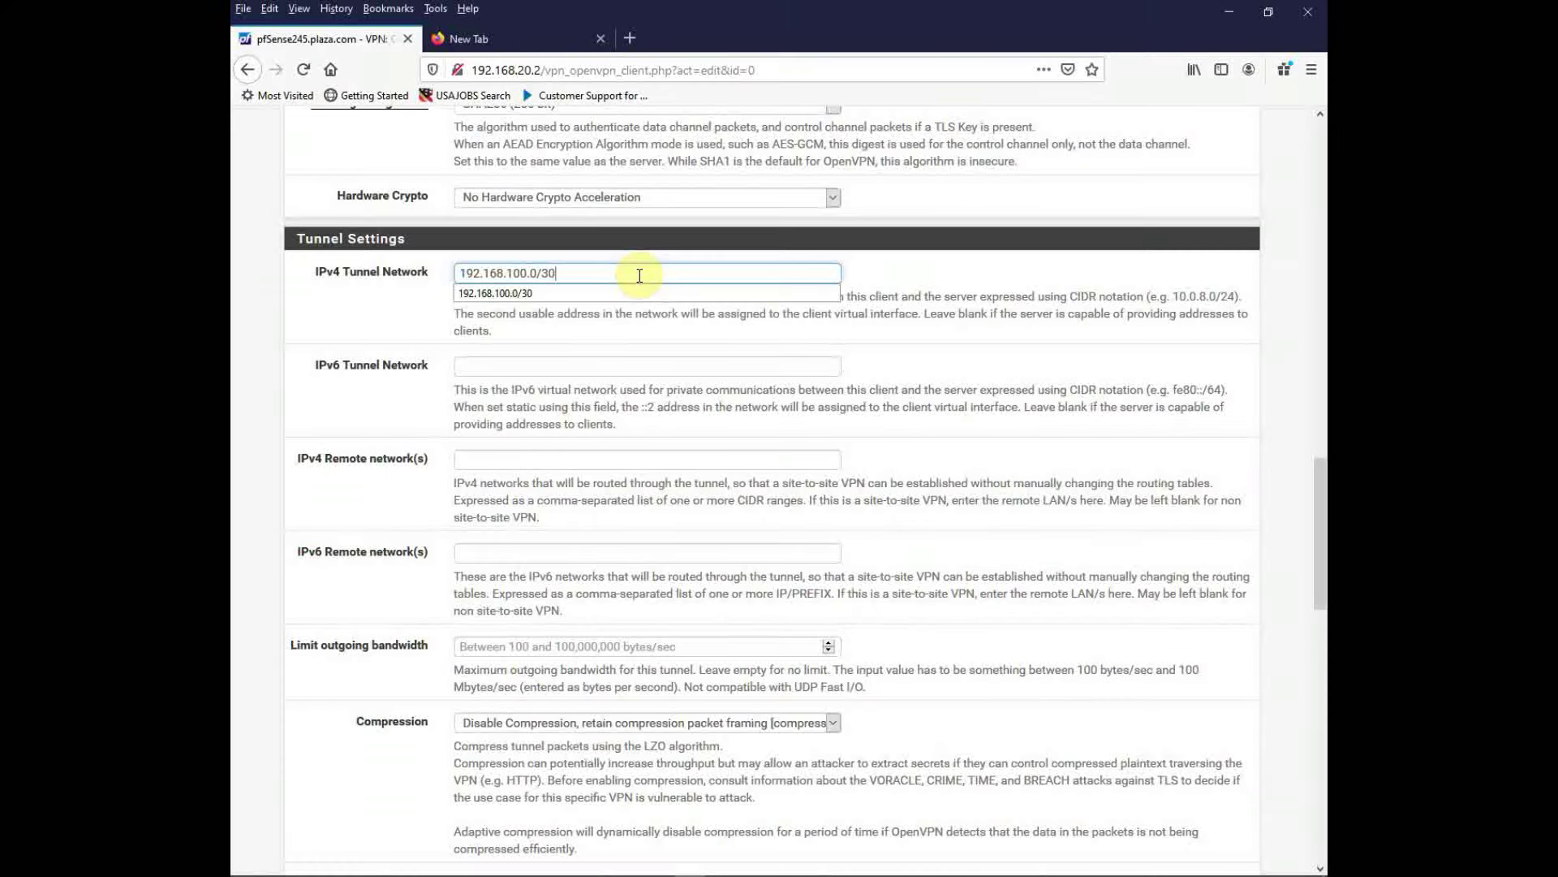
pyautogui.press('Tab')
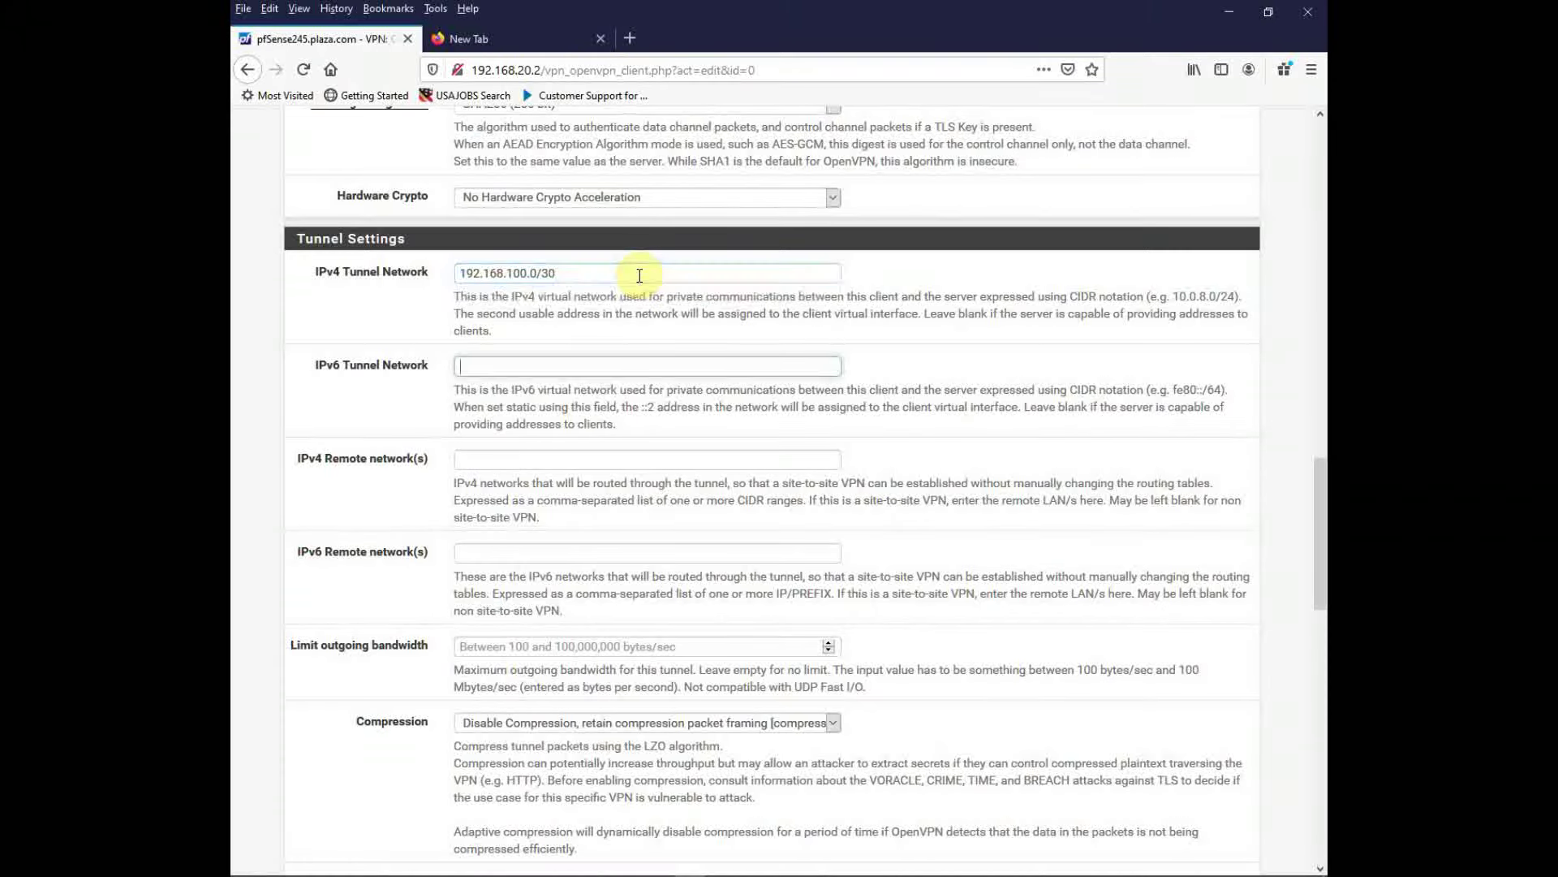
pyautogui.press('Tab')
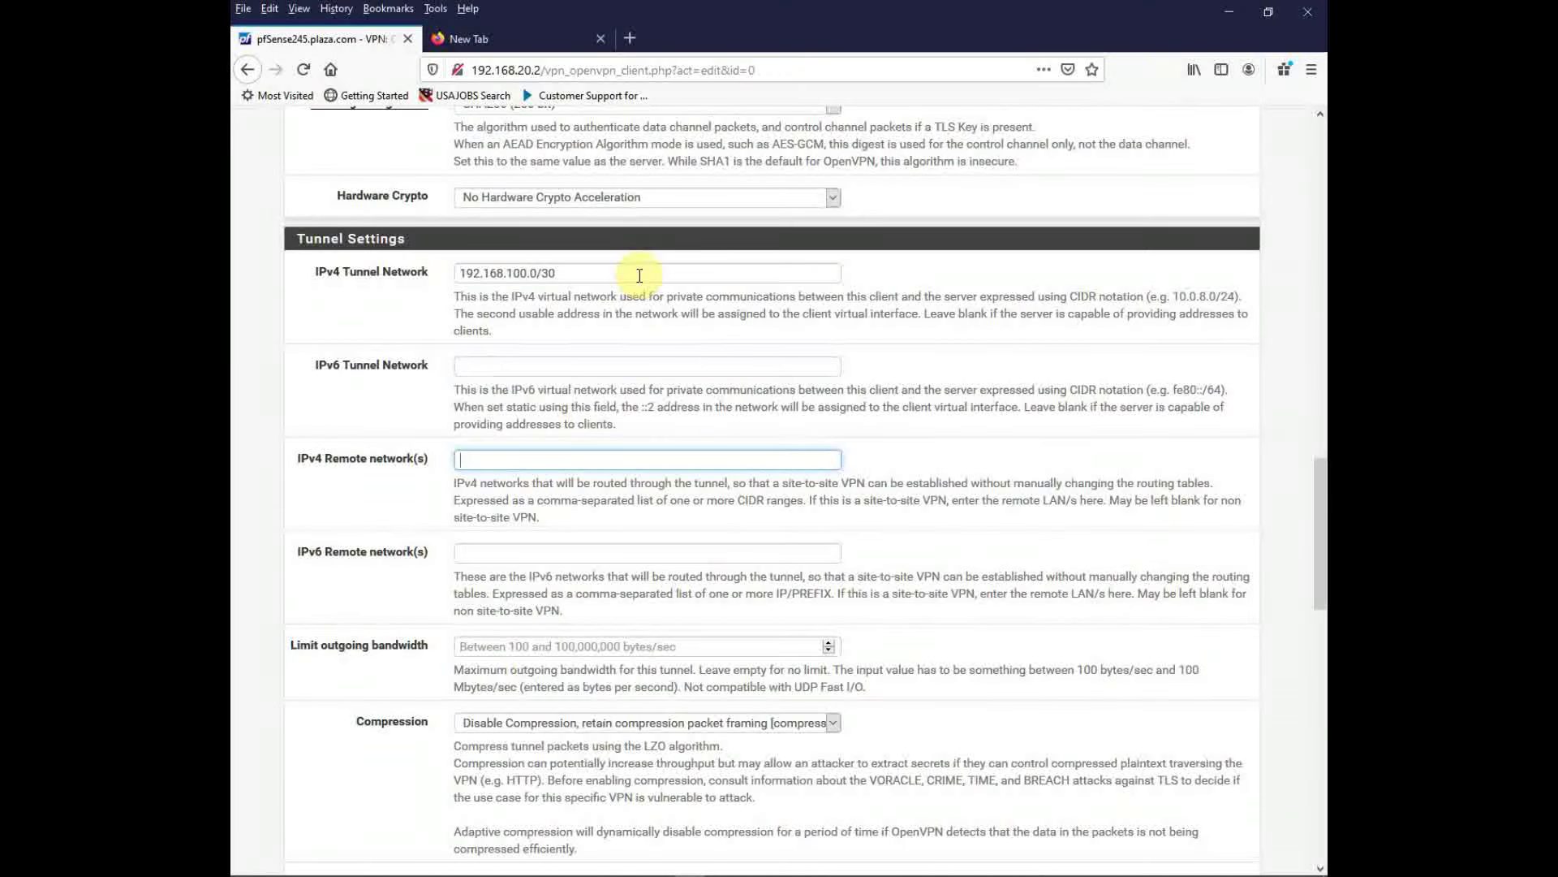
pyautogui.write('1')
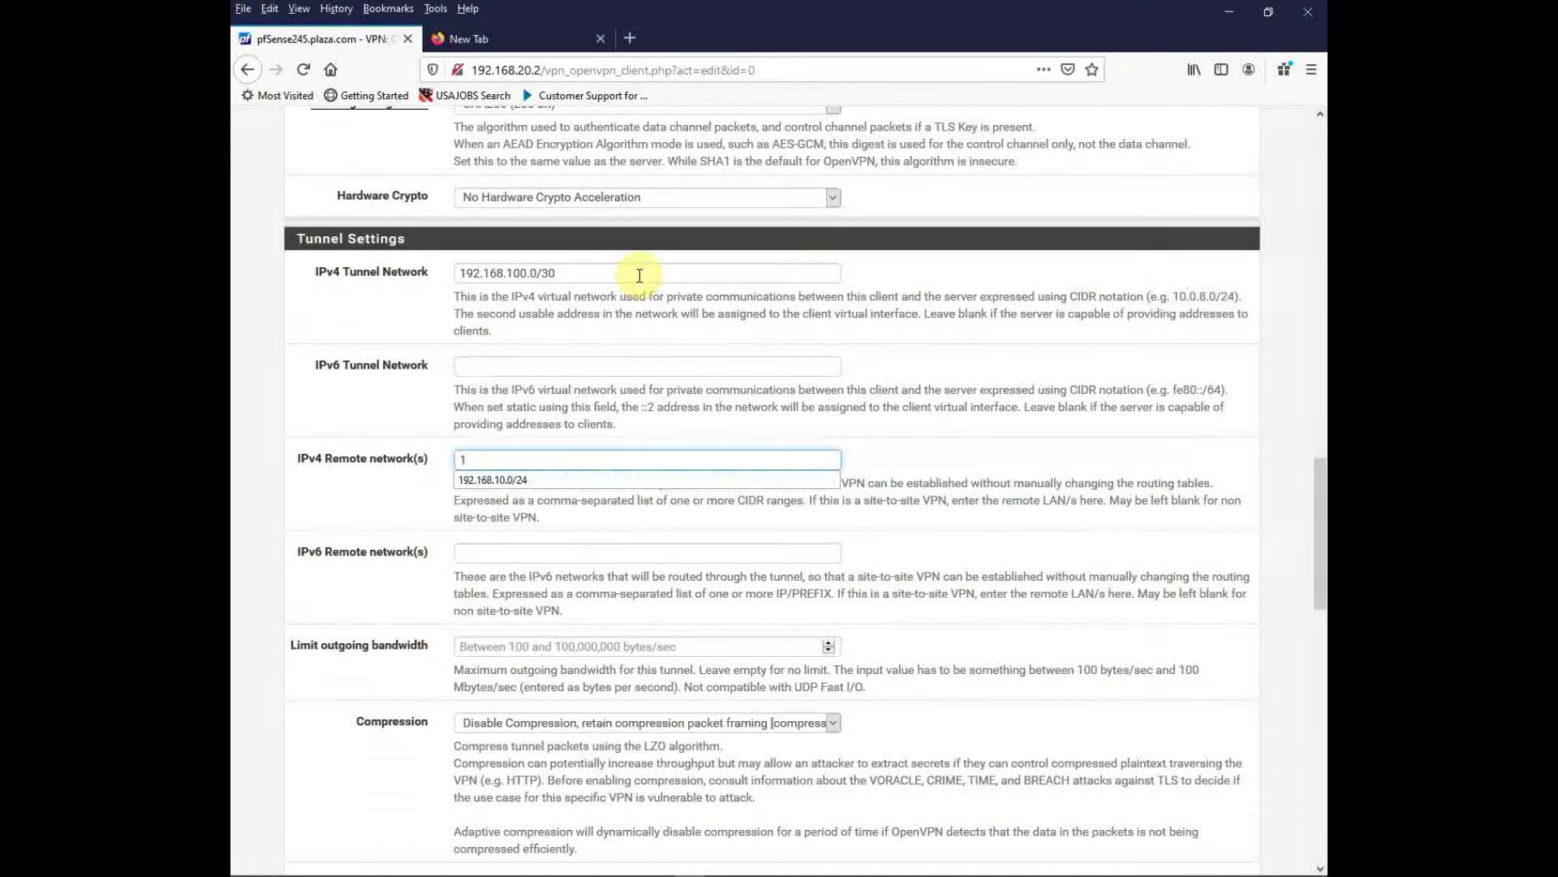
pyautogui.write('92.168.10.0/24')
pyautogui.press('Escape')
pyautogui.press('Tab')
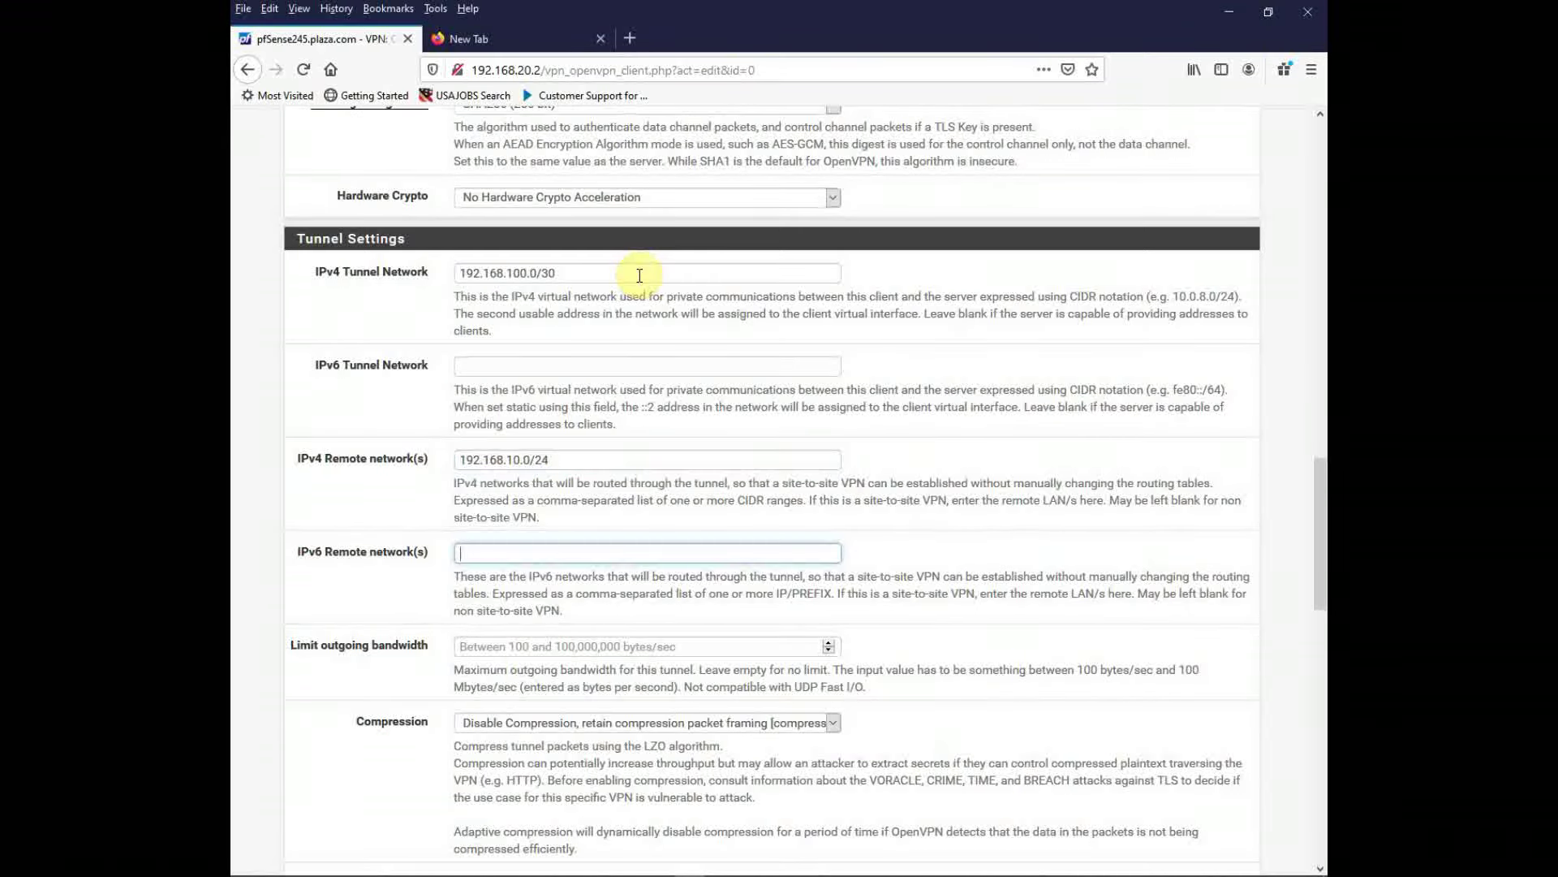
pyautogui.scroll(-6, 711, 431)
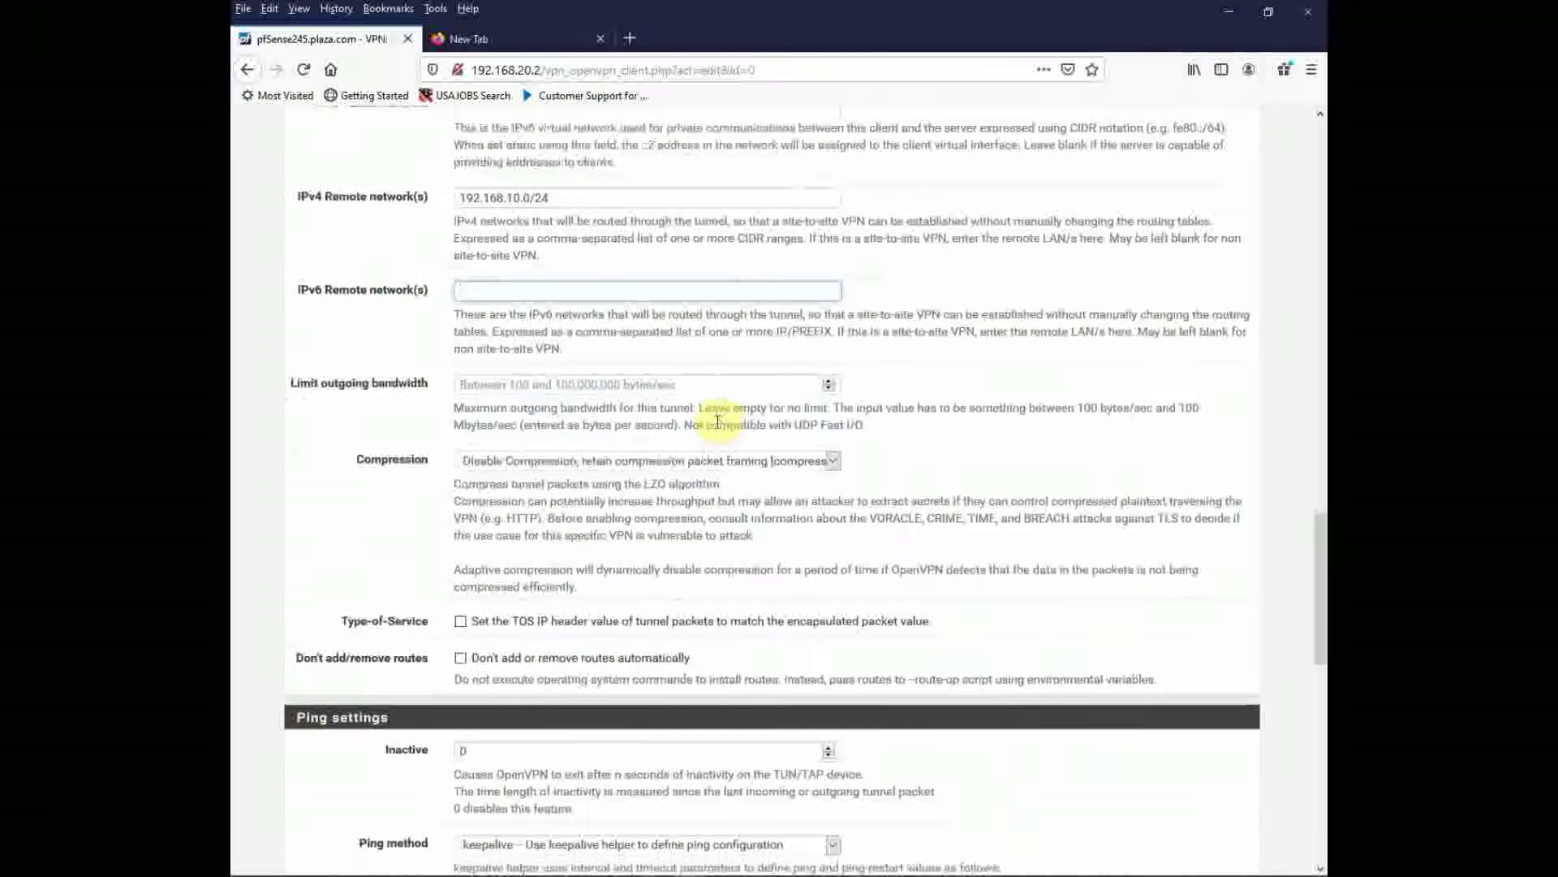
pyautogui.scroll(-2, 707, 425)
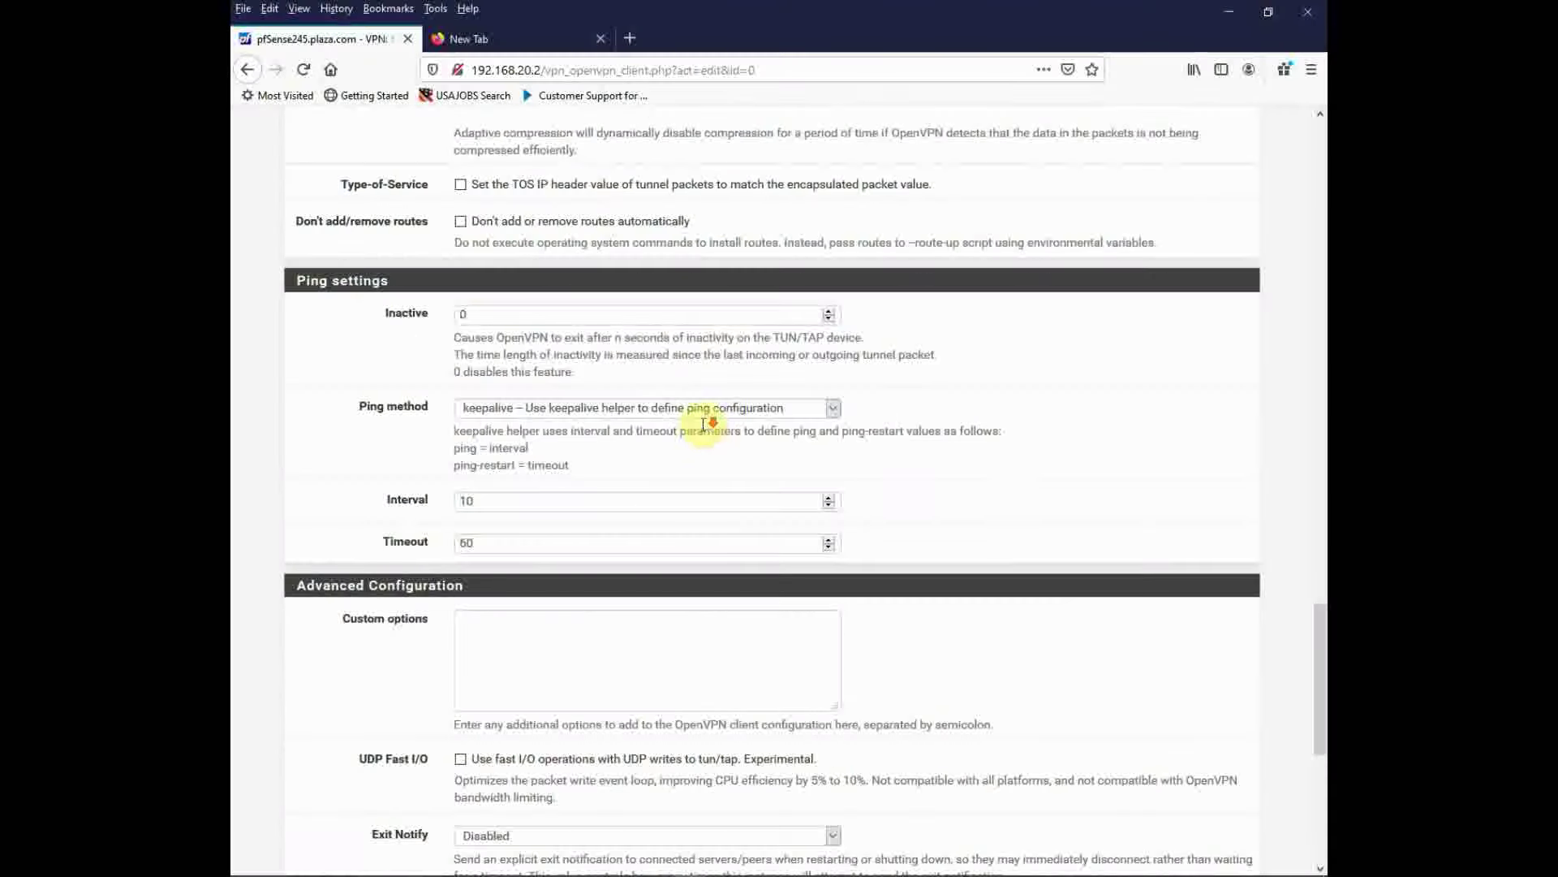
pyautogui.scroll(-3, 704, 423)
pyautogui.scroll(-3, 704, 423)
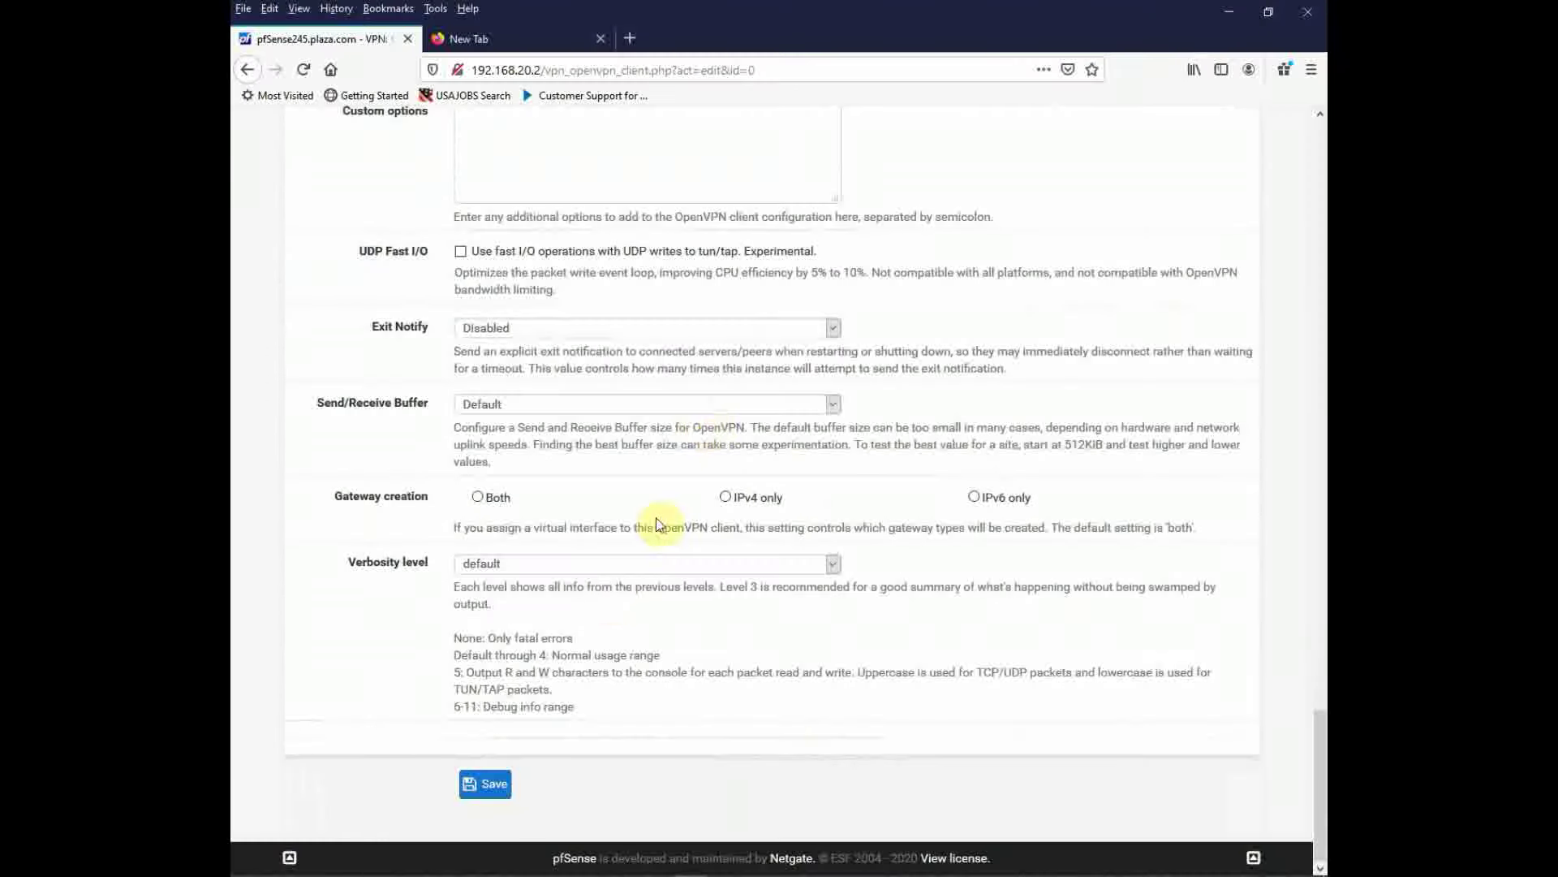
# Save the OpenVPN client and view the OpenVPN tab of Firewall Rules
pyautogui.click(490, 789)
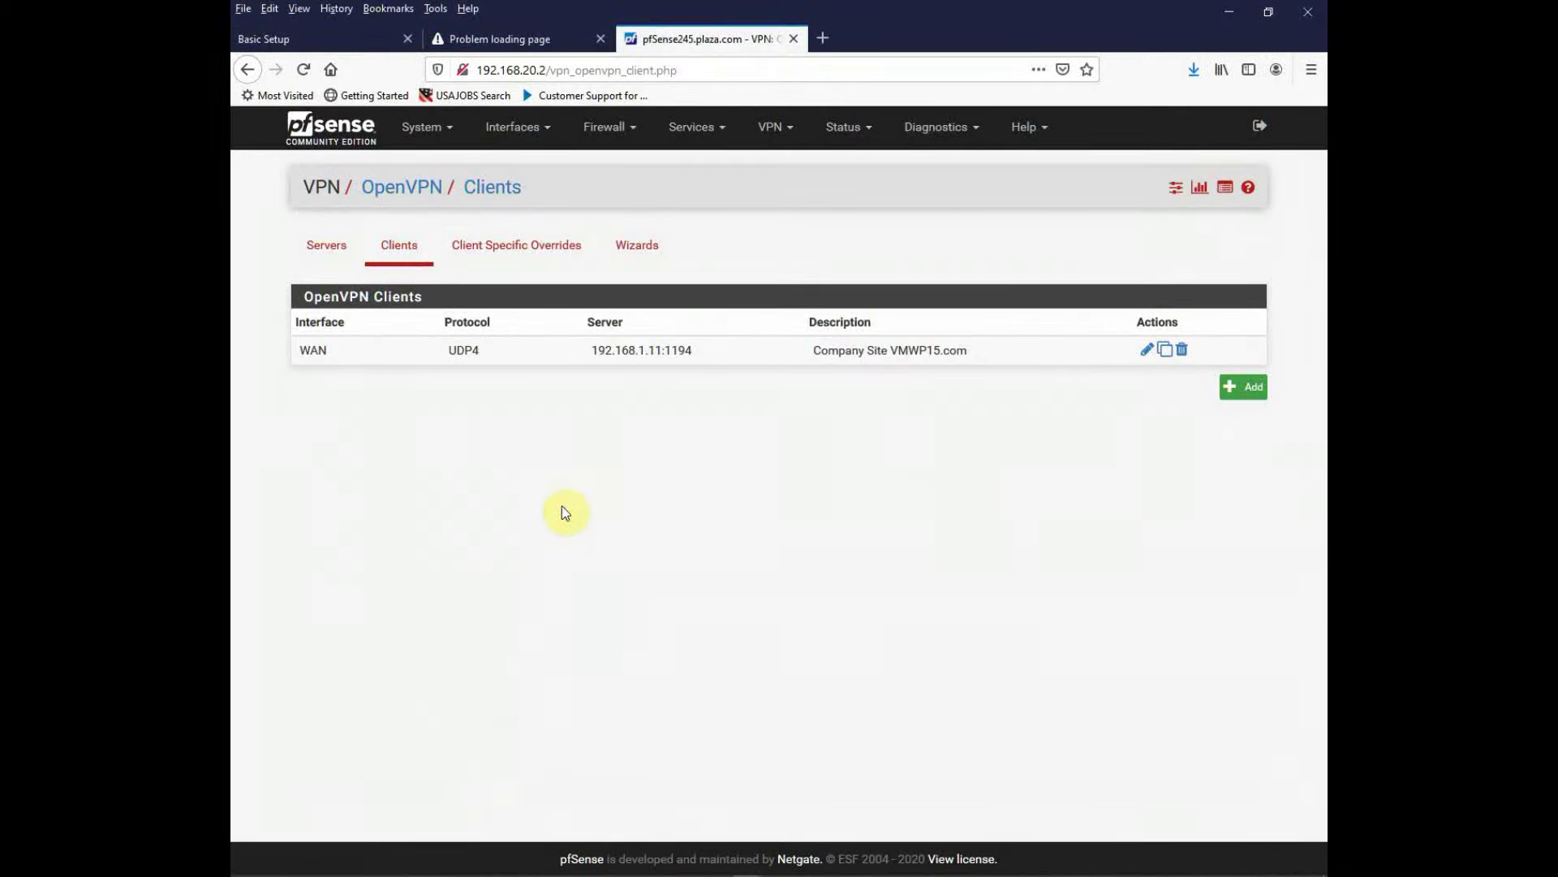
pyautogui.click(612, 136)
pyautogui.click(600, 218)
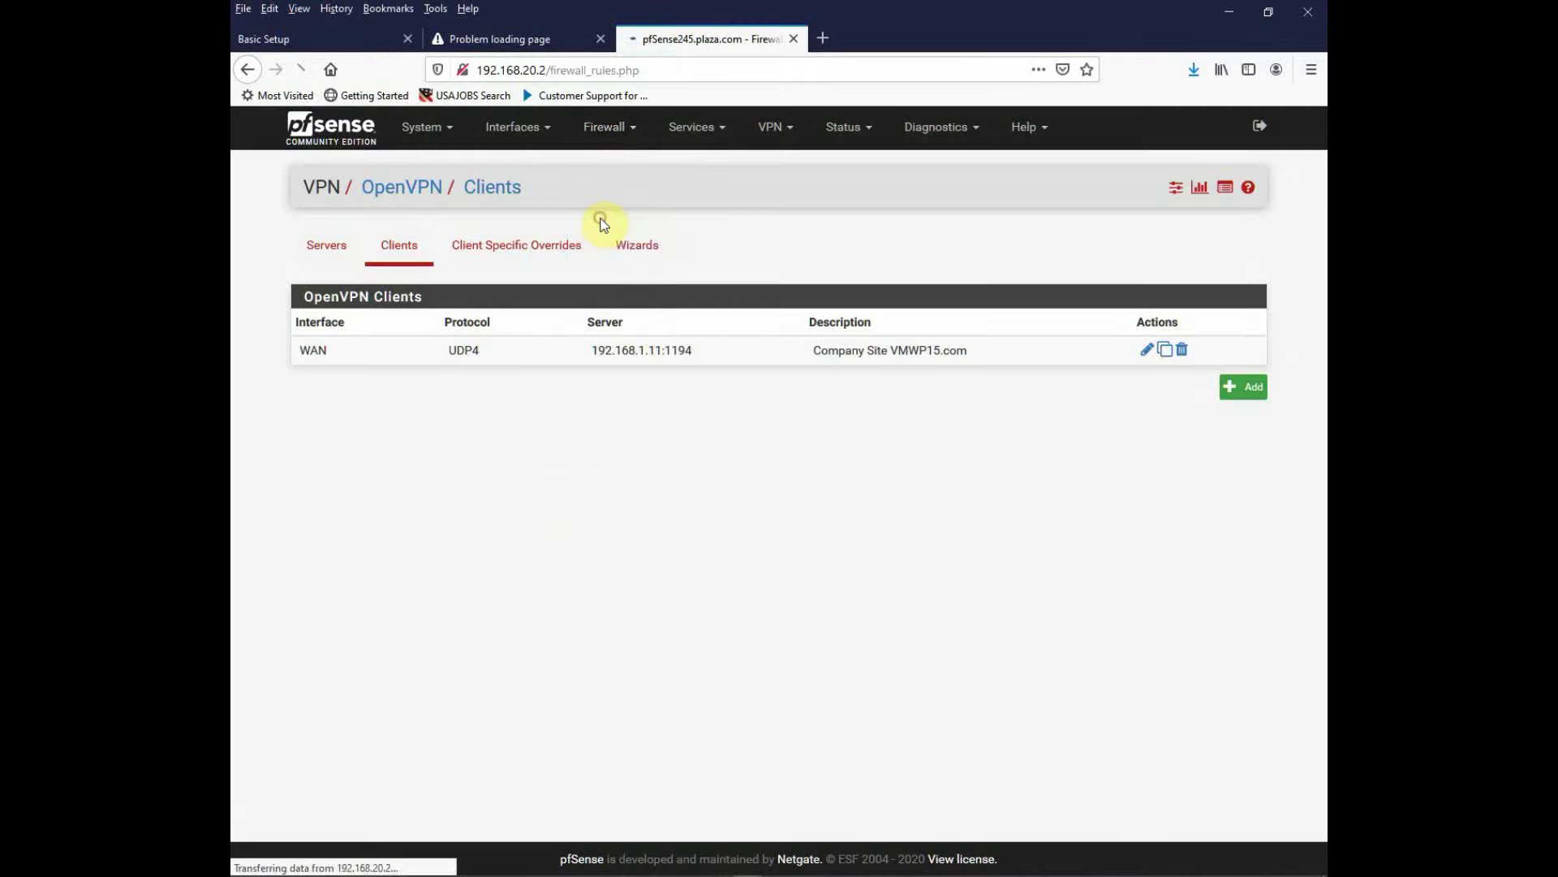
pyautogui.click(521, 254)
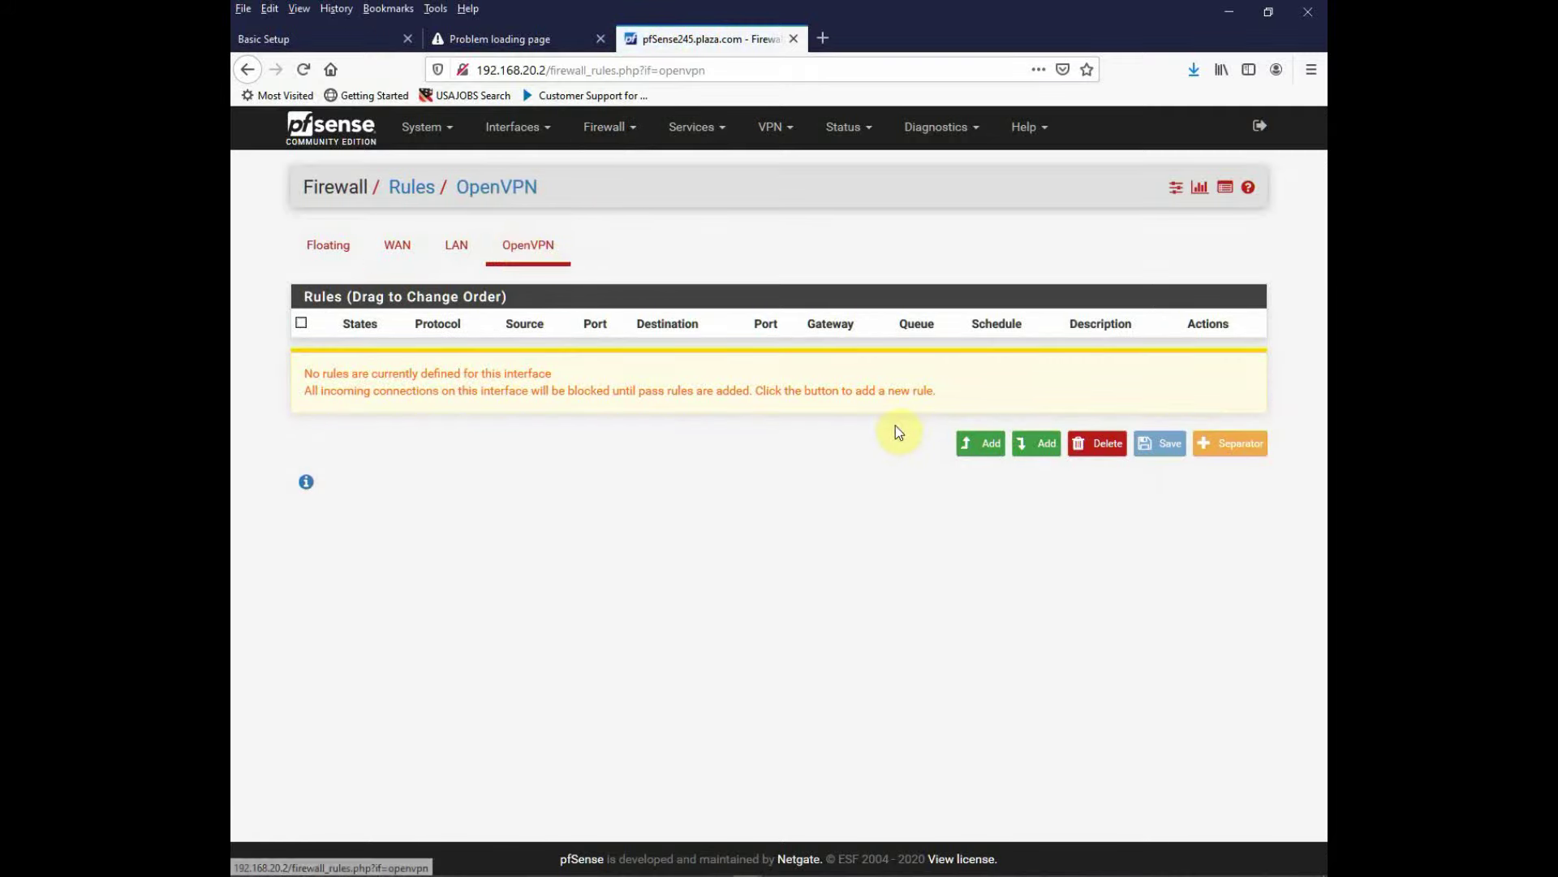
# Start a new OpenVPN firewall rule at the top of the list matching any protocol
pyautogui.click(995, 449)
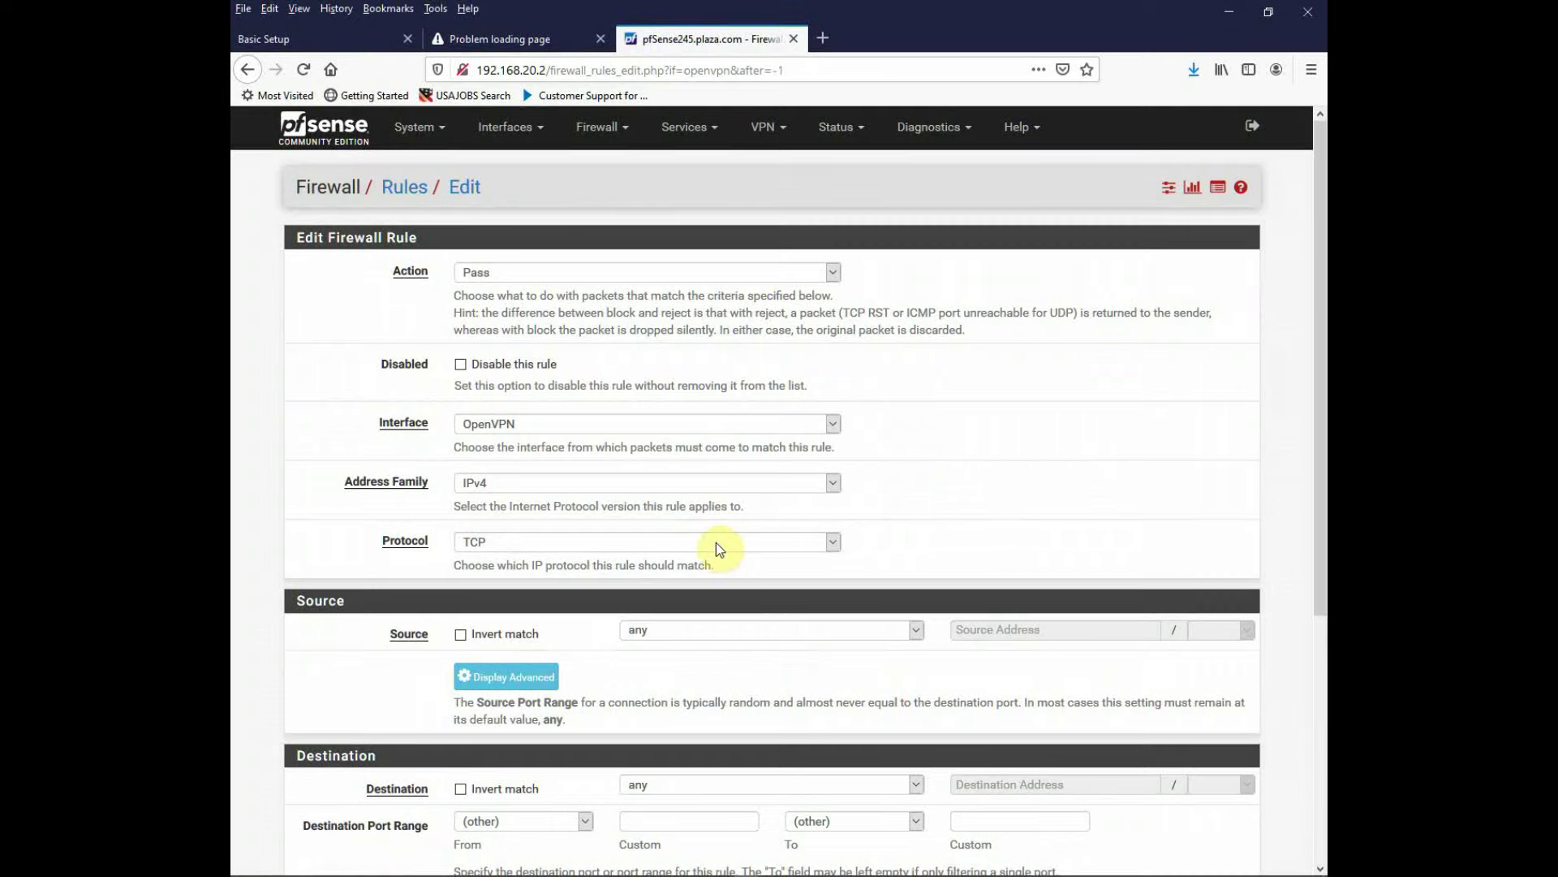
pyautogui.click(822, 538)
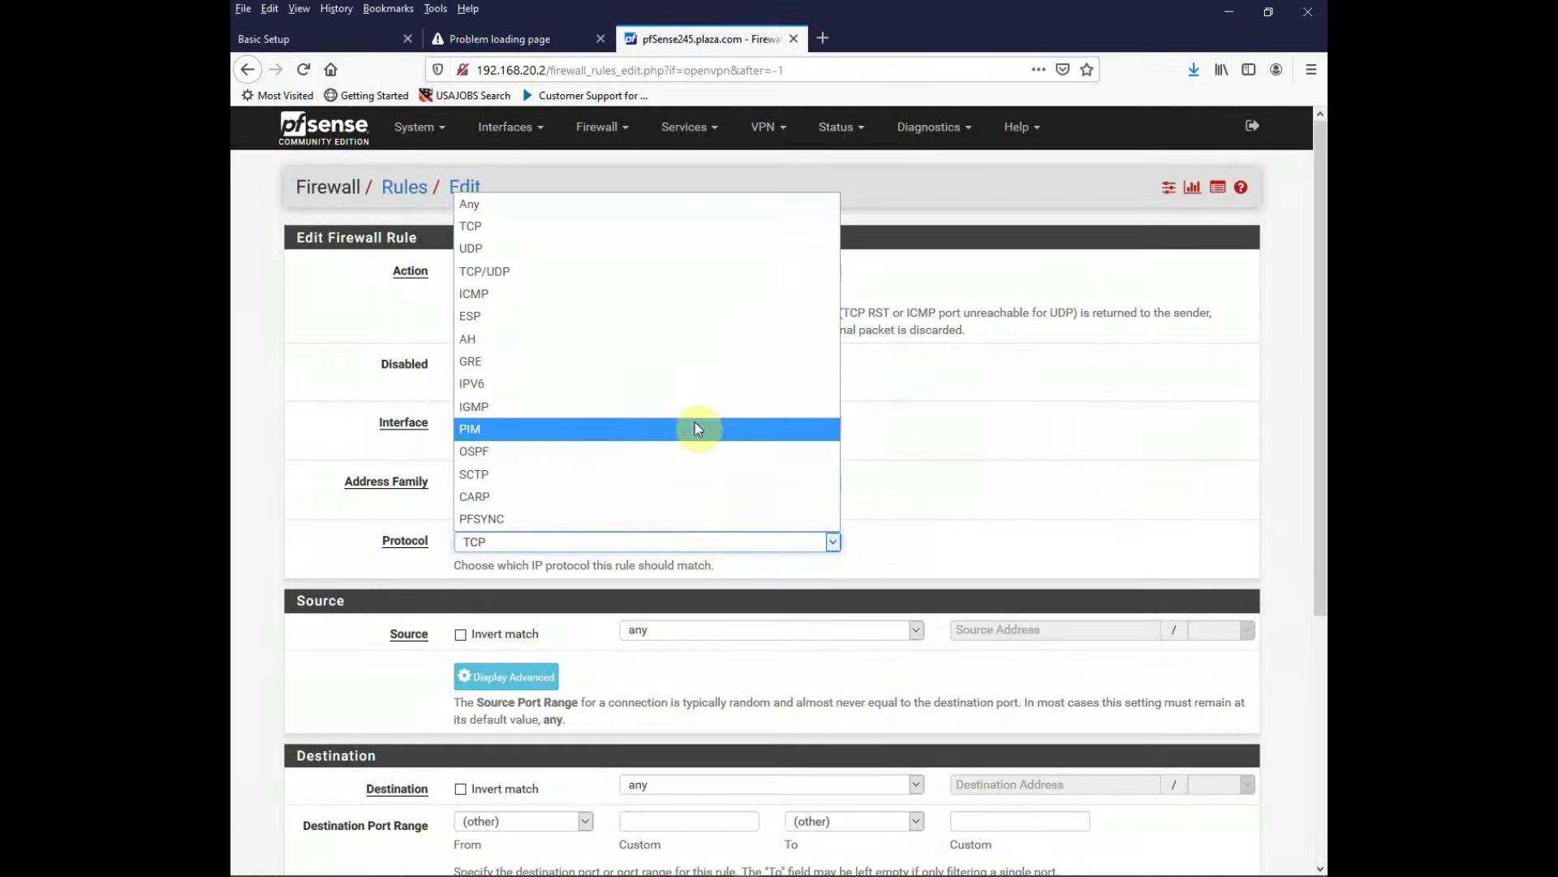
pyautogui.click(504, 207)
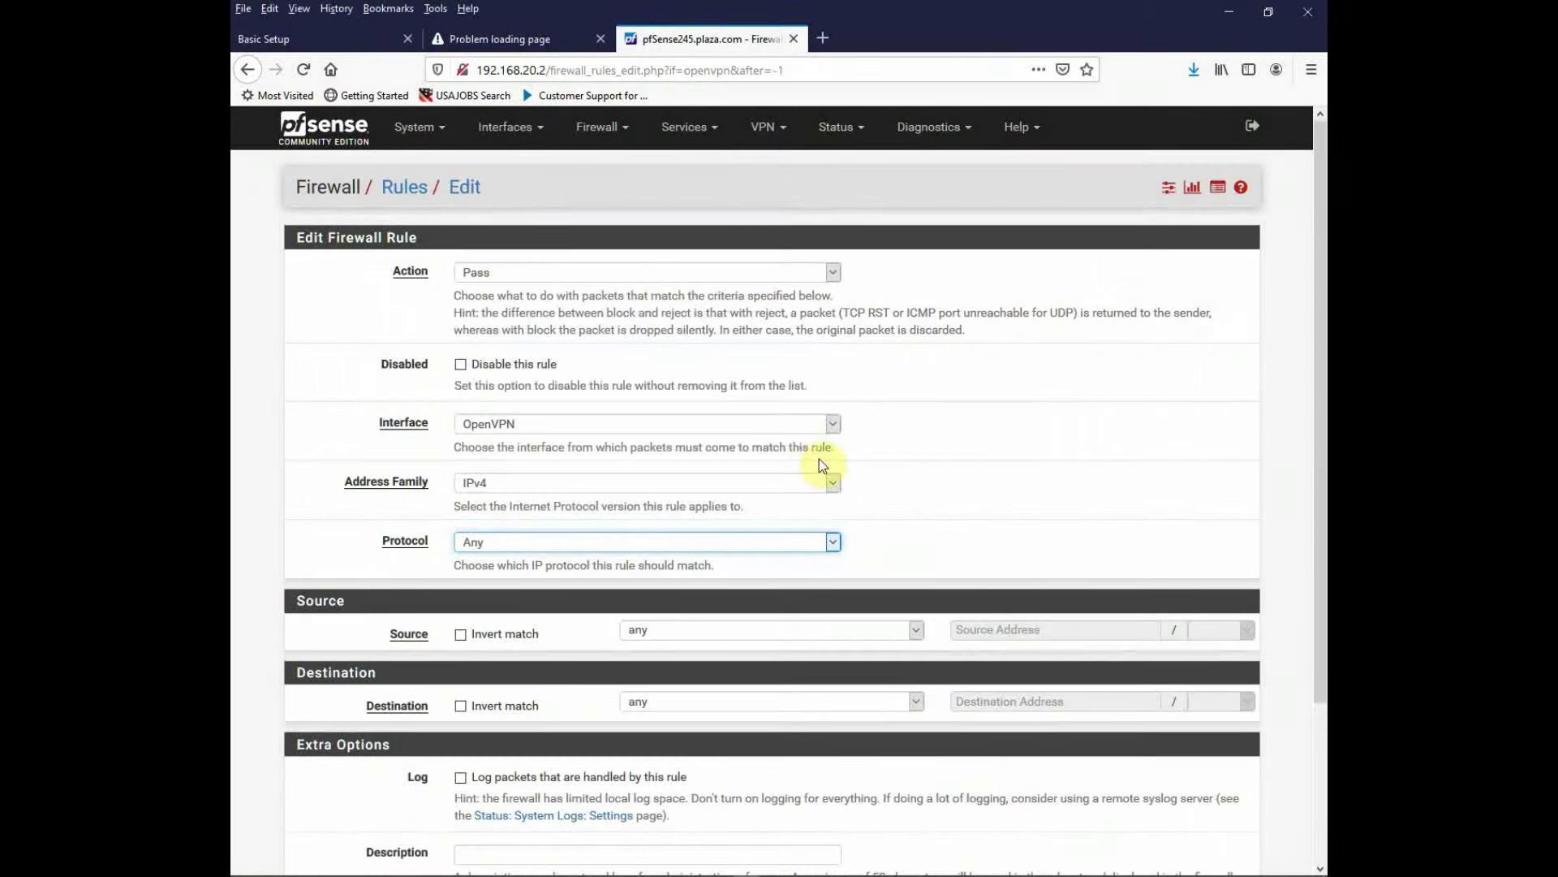
pyautogui.scroll(-4, 852, 533)
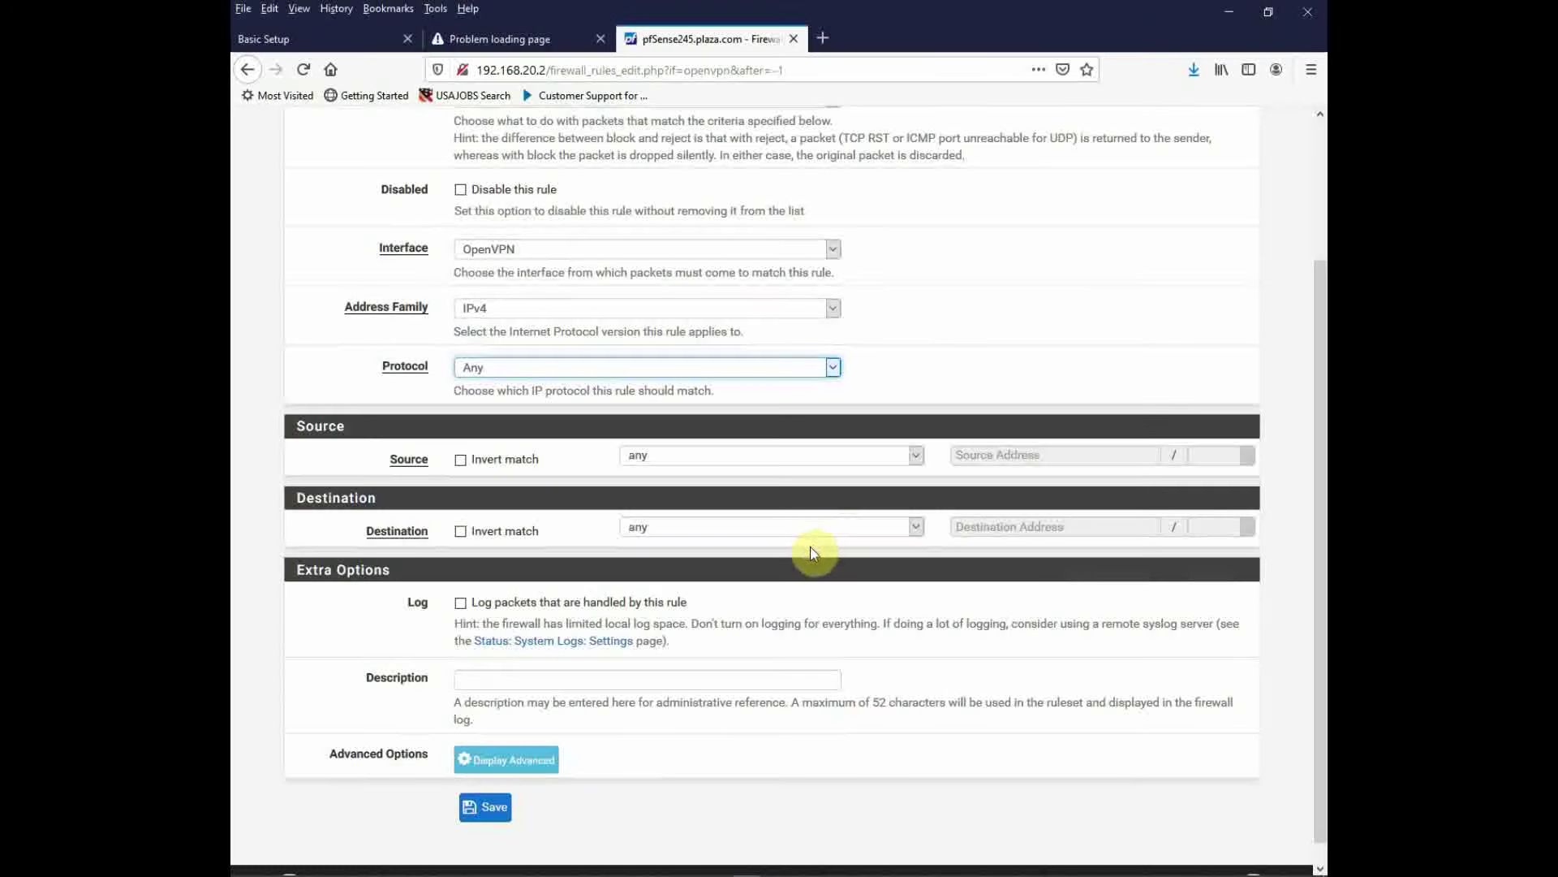
pyautogui.scroll(-1, 805, 555)
# Describe the rule 'Allow all on open VPN', save it and apply the firewall changes
pyautogui.click(556, 659)
pyautogui.write('A')
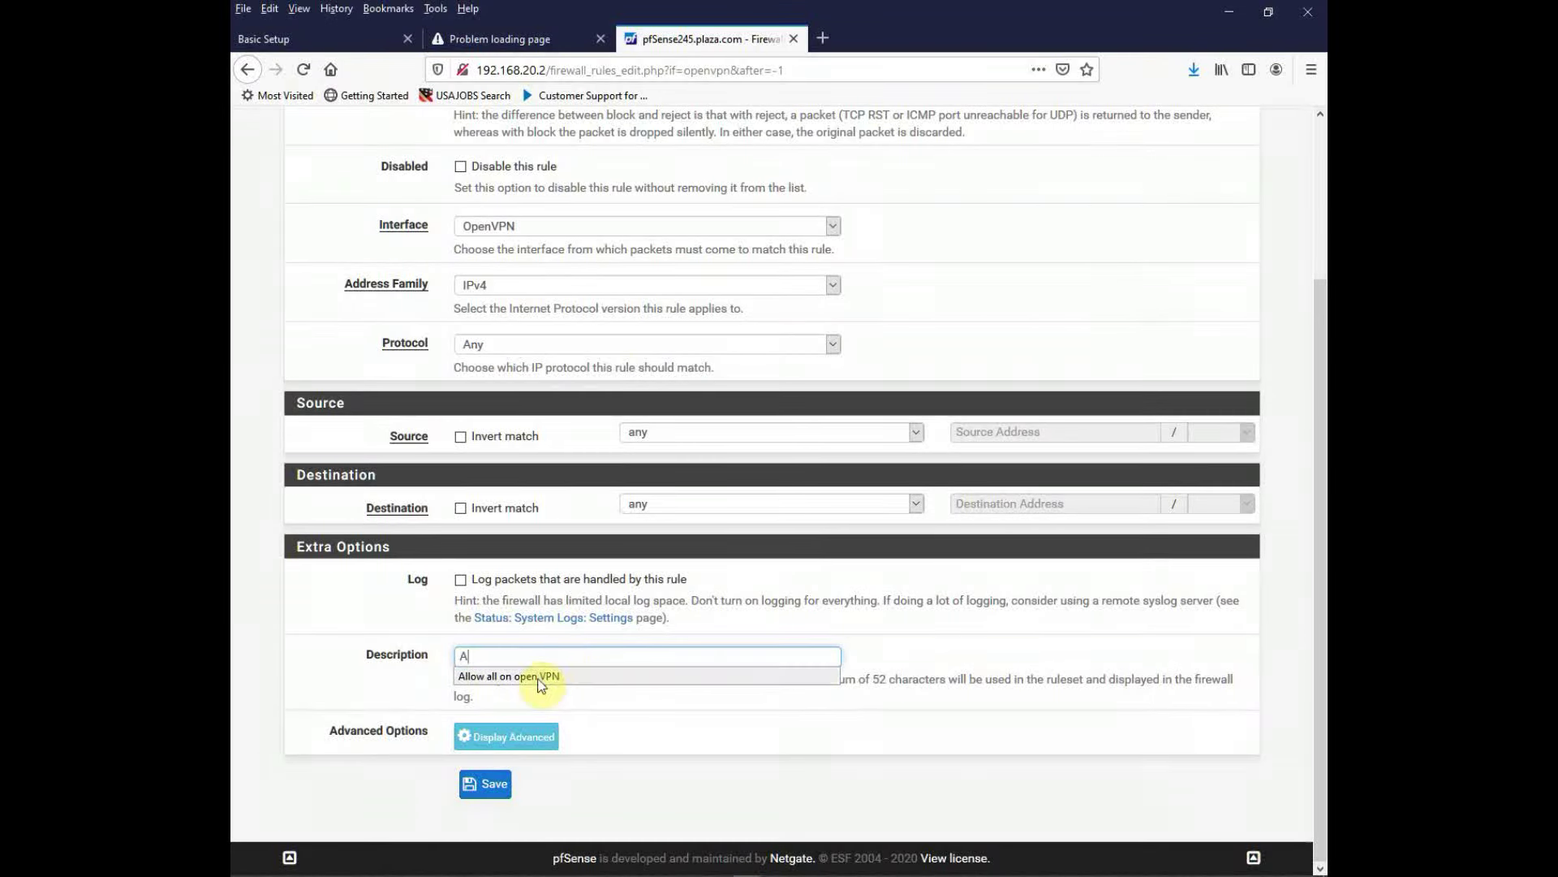
pyautogui.click(539, 677)
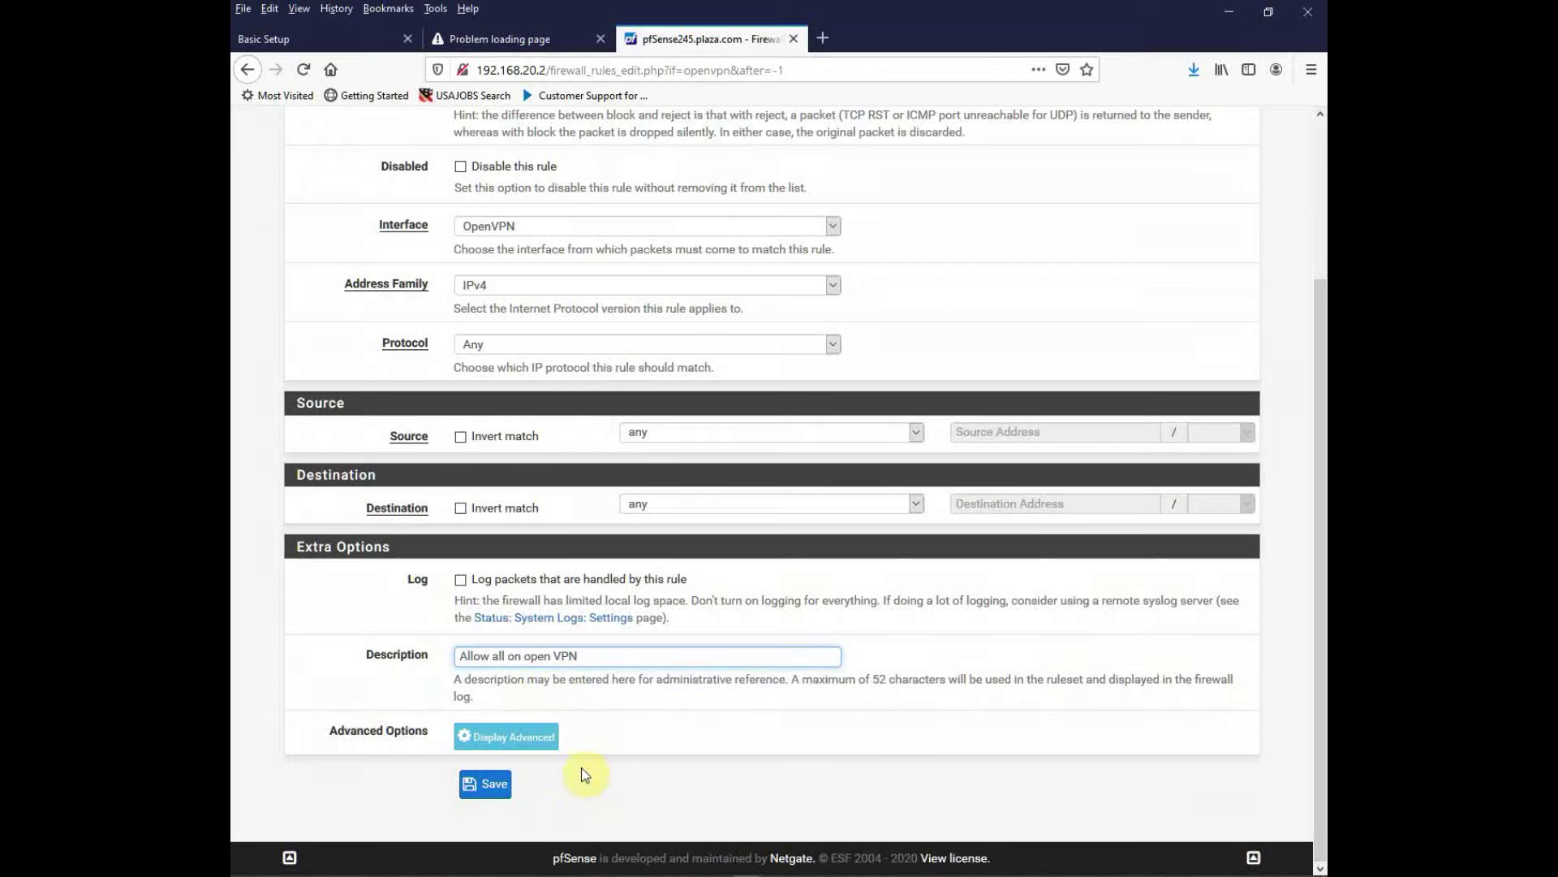
pyautogui.click(487, 784)
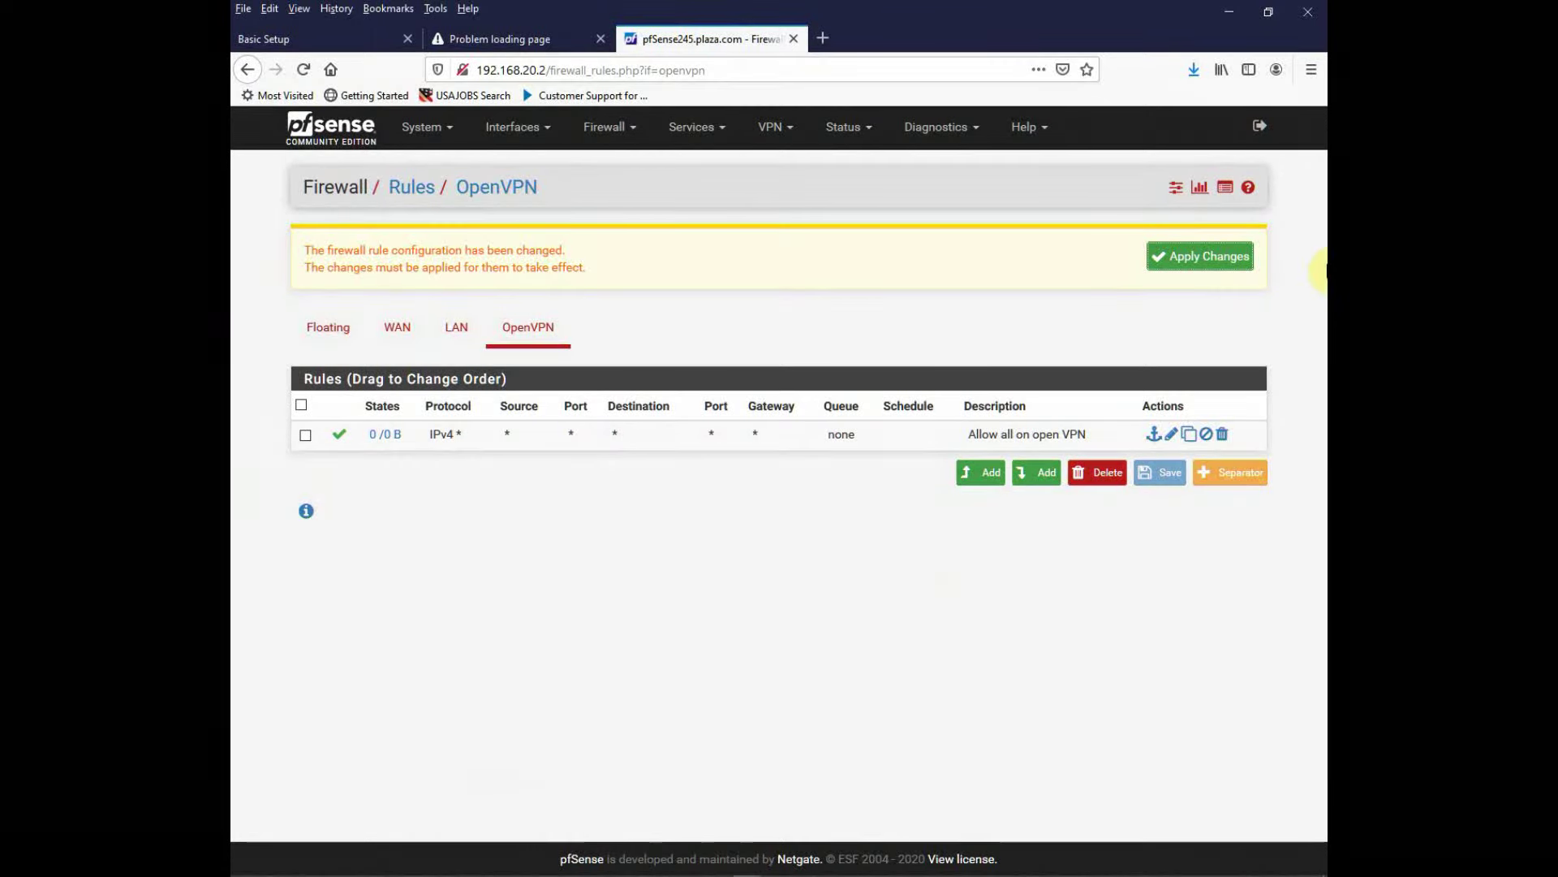
pyautogui.click(1226, 258)
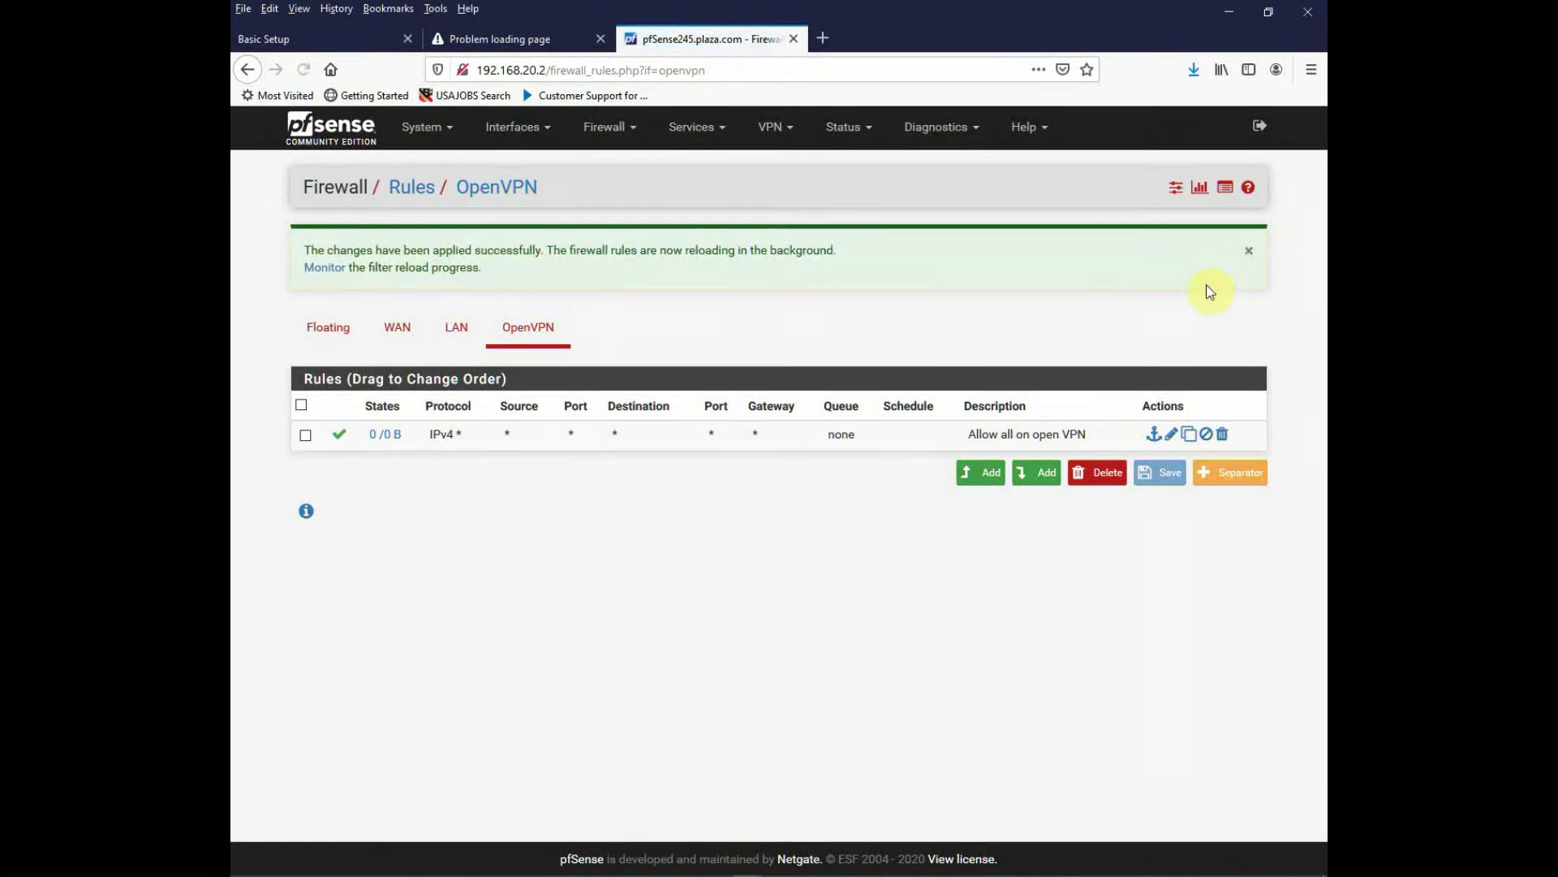
pyautogui.click(1248, 252)
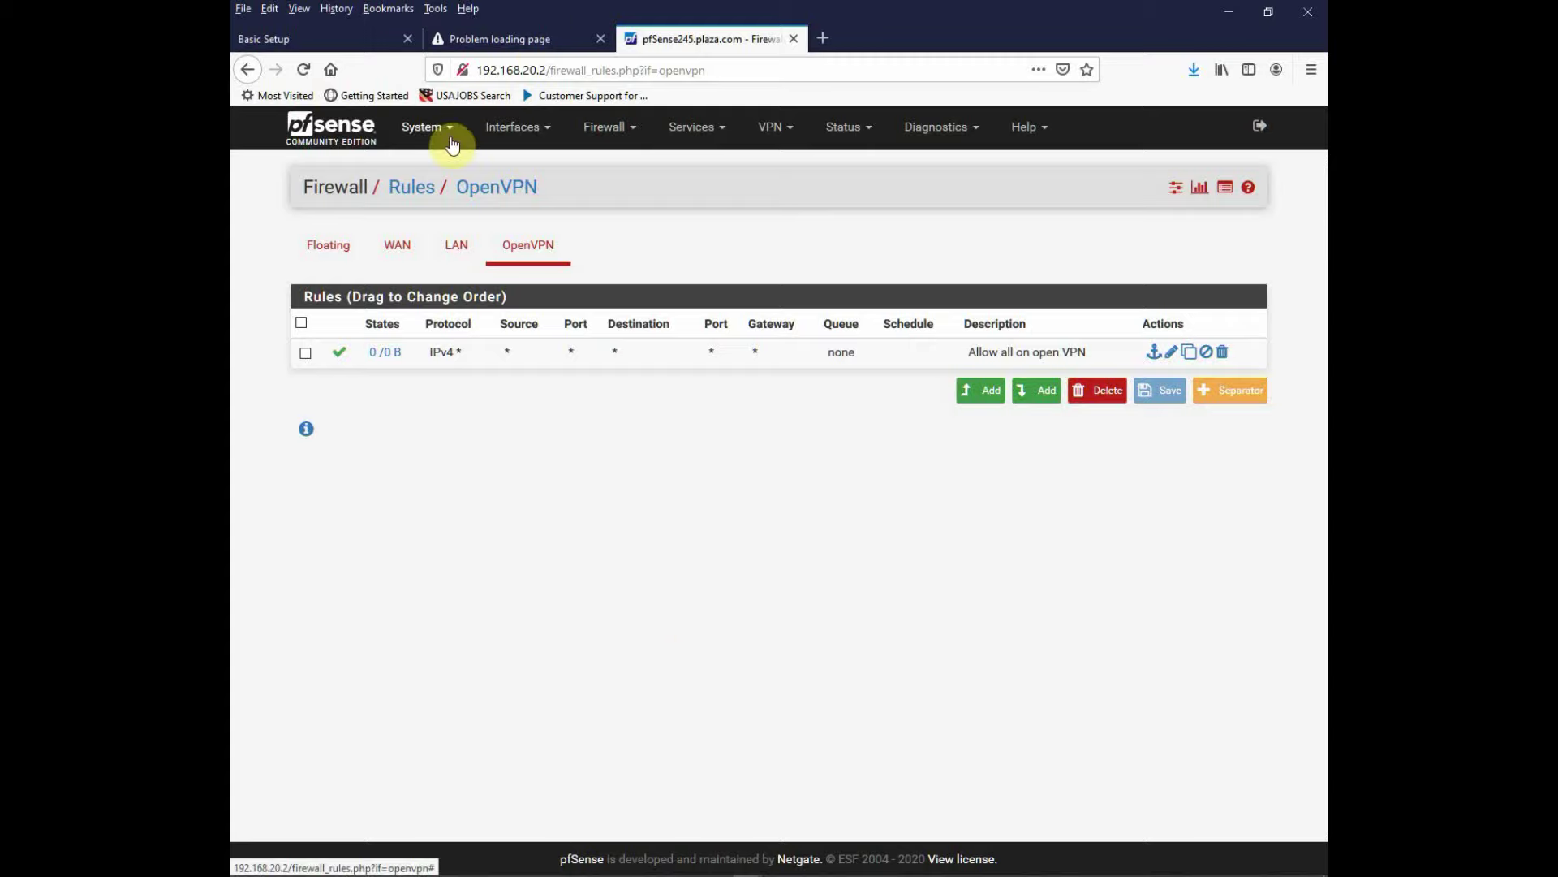
# On Interfaces > Assignments, add the ovpnc1 (Company Site VMWP15.com) port as OPT1
pyautogui.click(522, 137)
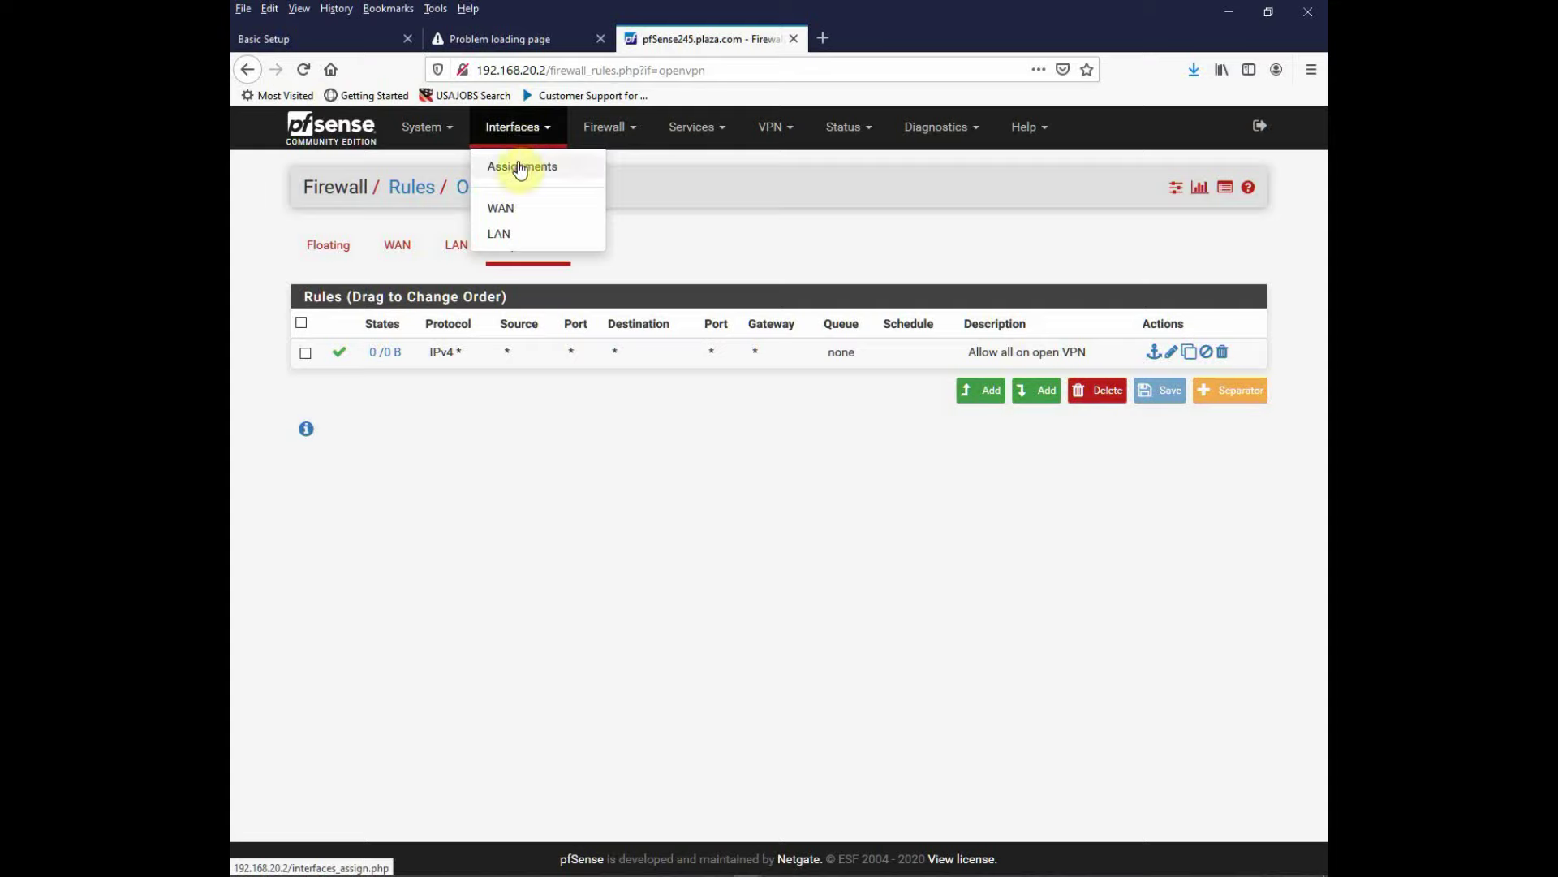
pyautogui.click(518, 164)
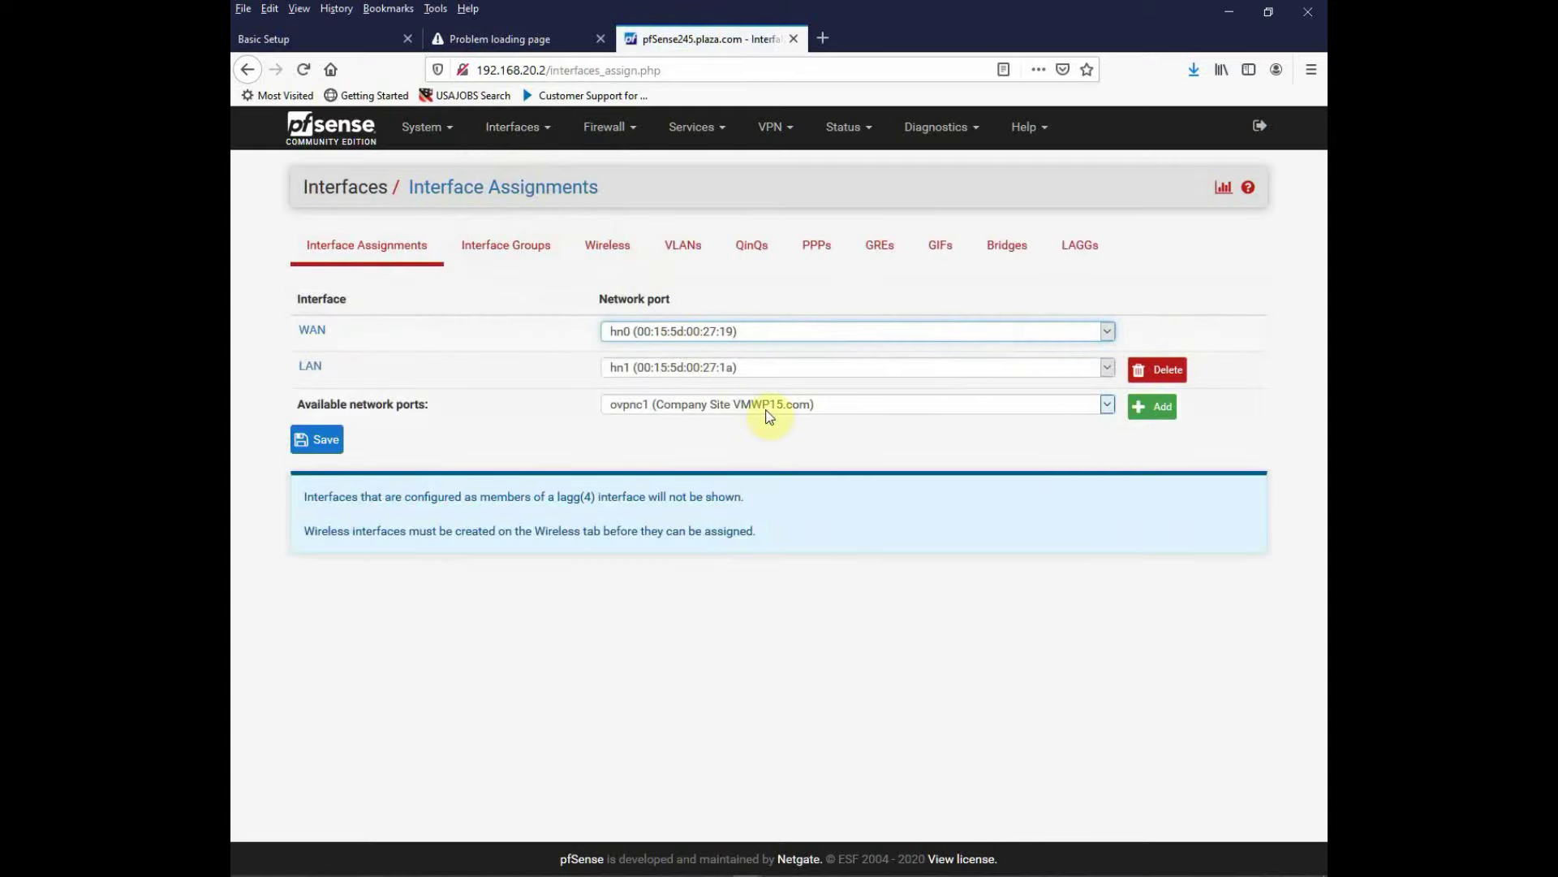
pyautogui.click(1164, 412)
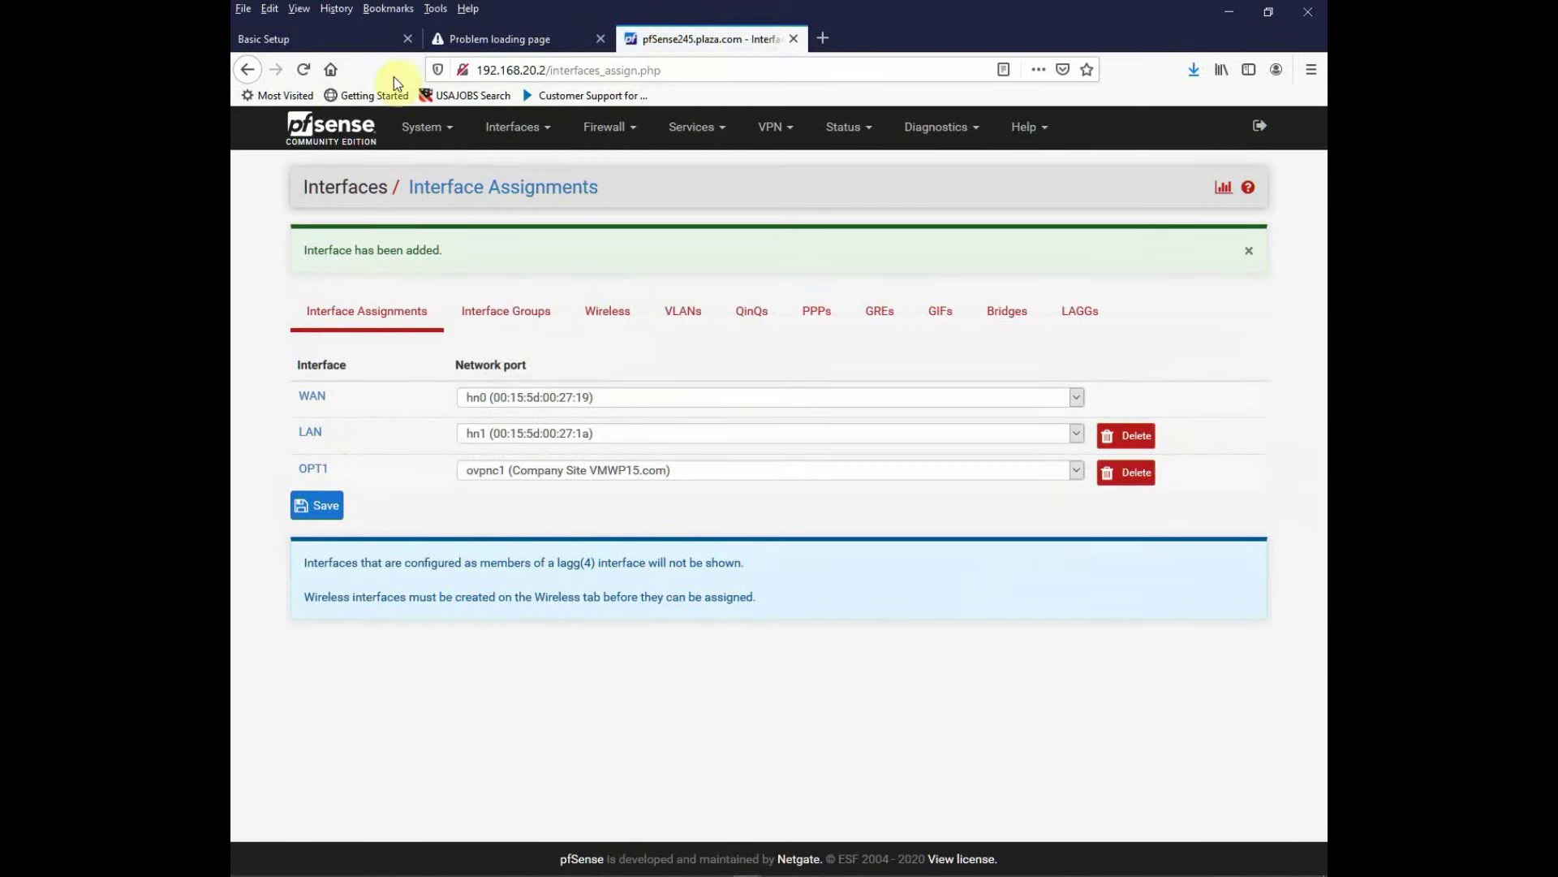
pyautogui.click(491, 128)
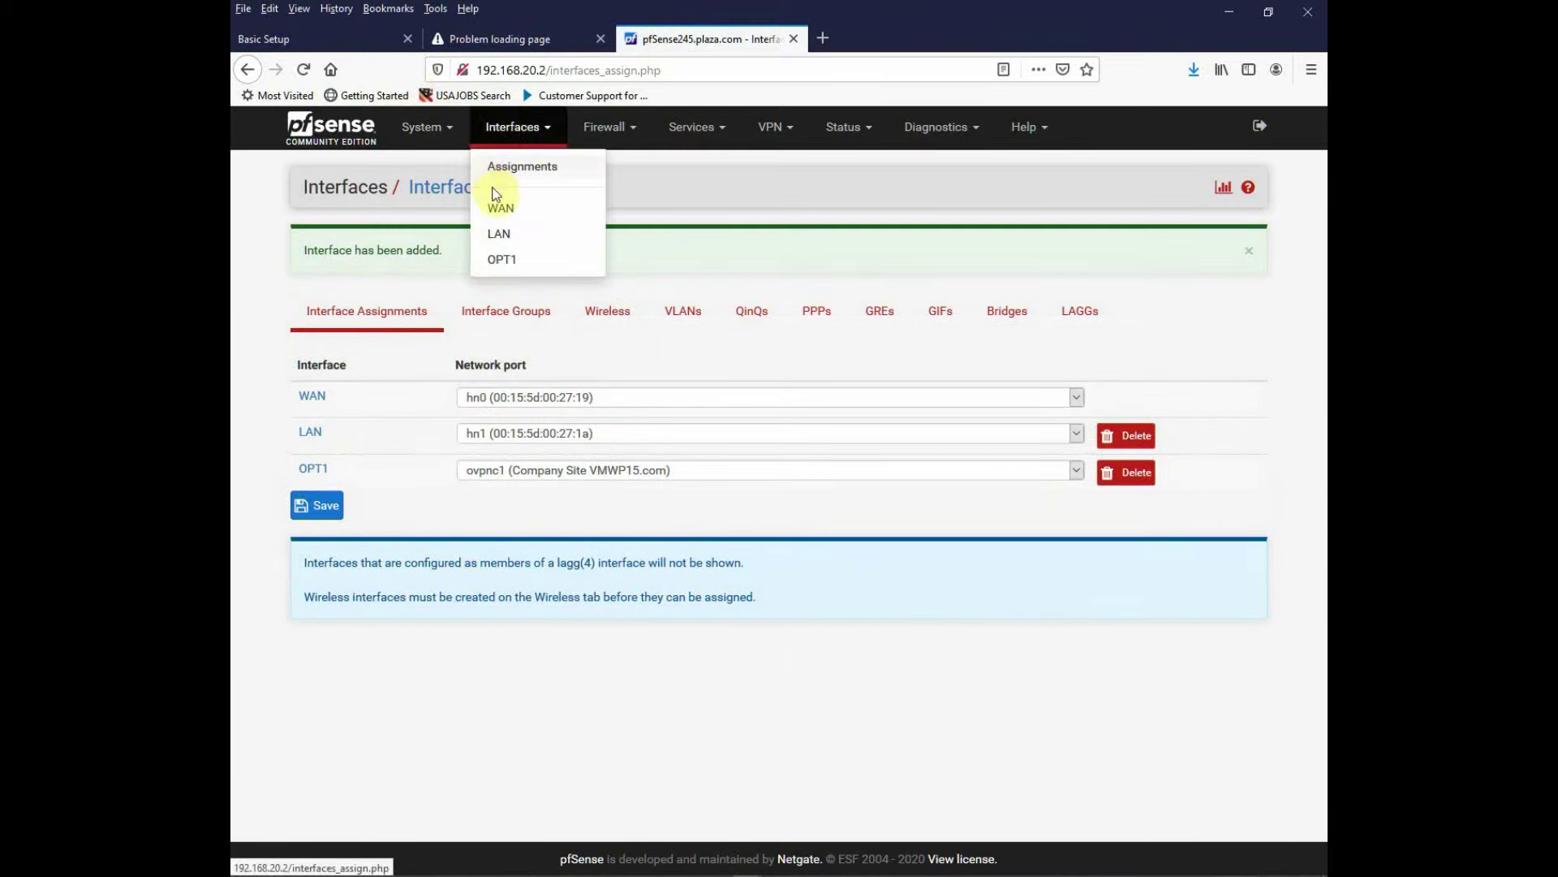
# Save the OPT1 (ovpnc1) settings with Enable interface checked and apply the changes
pyautogui.click(500, 262)
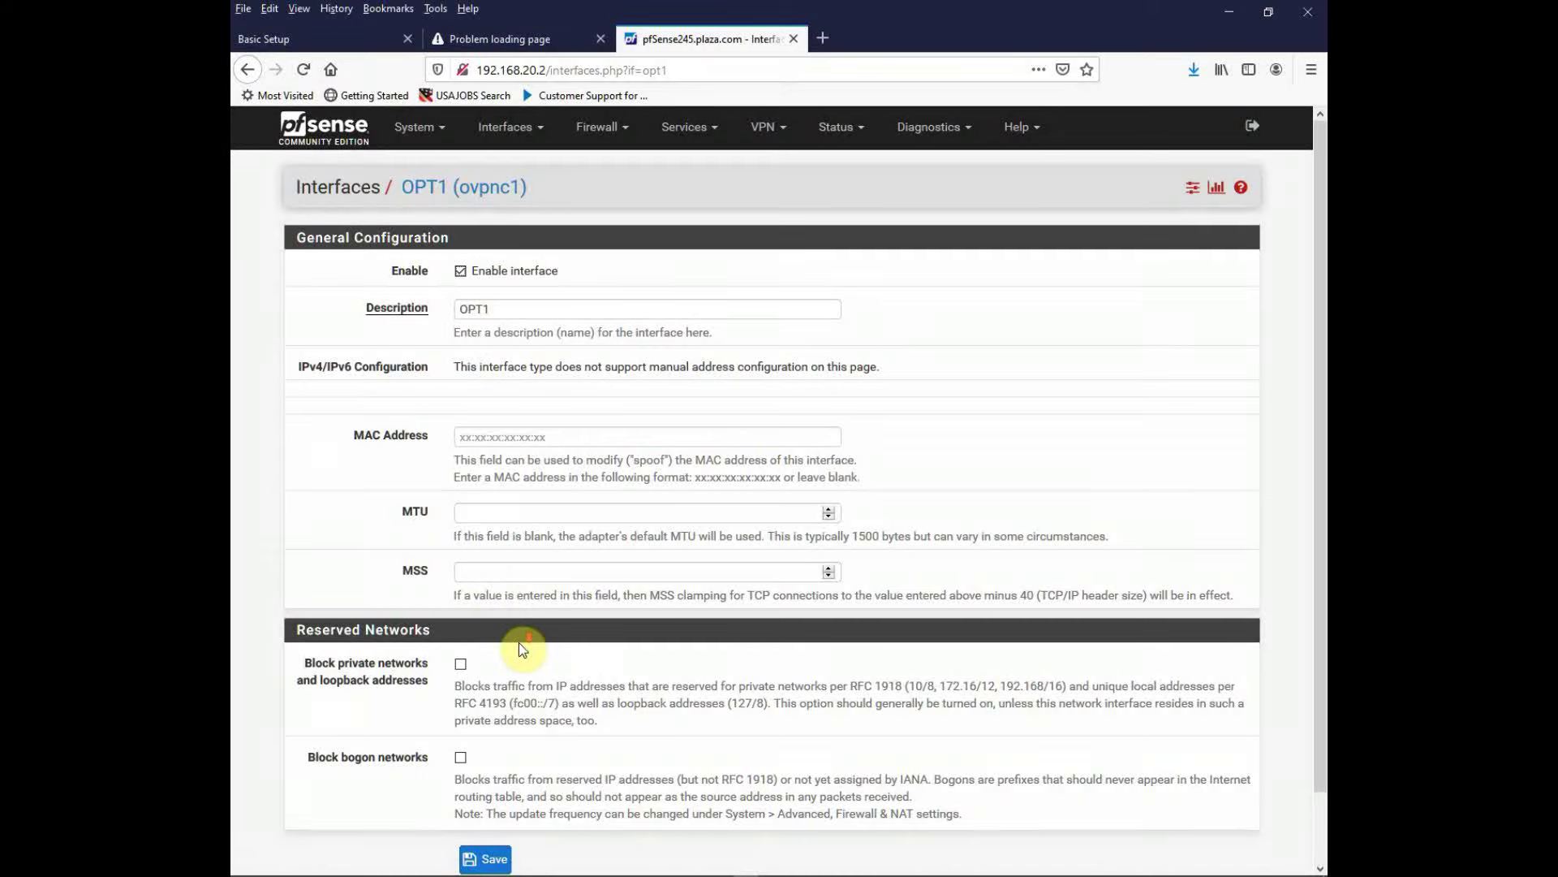
pyautogui.scroll(-2, 518, 647)
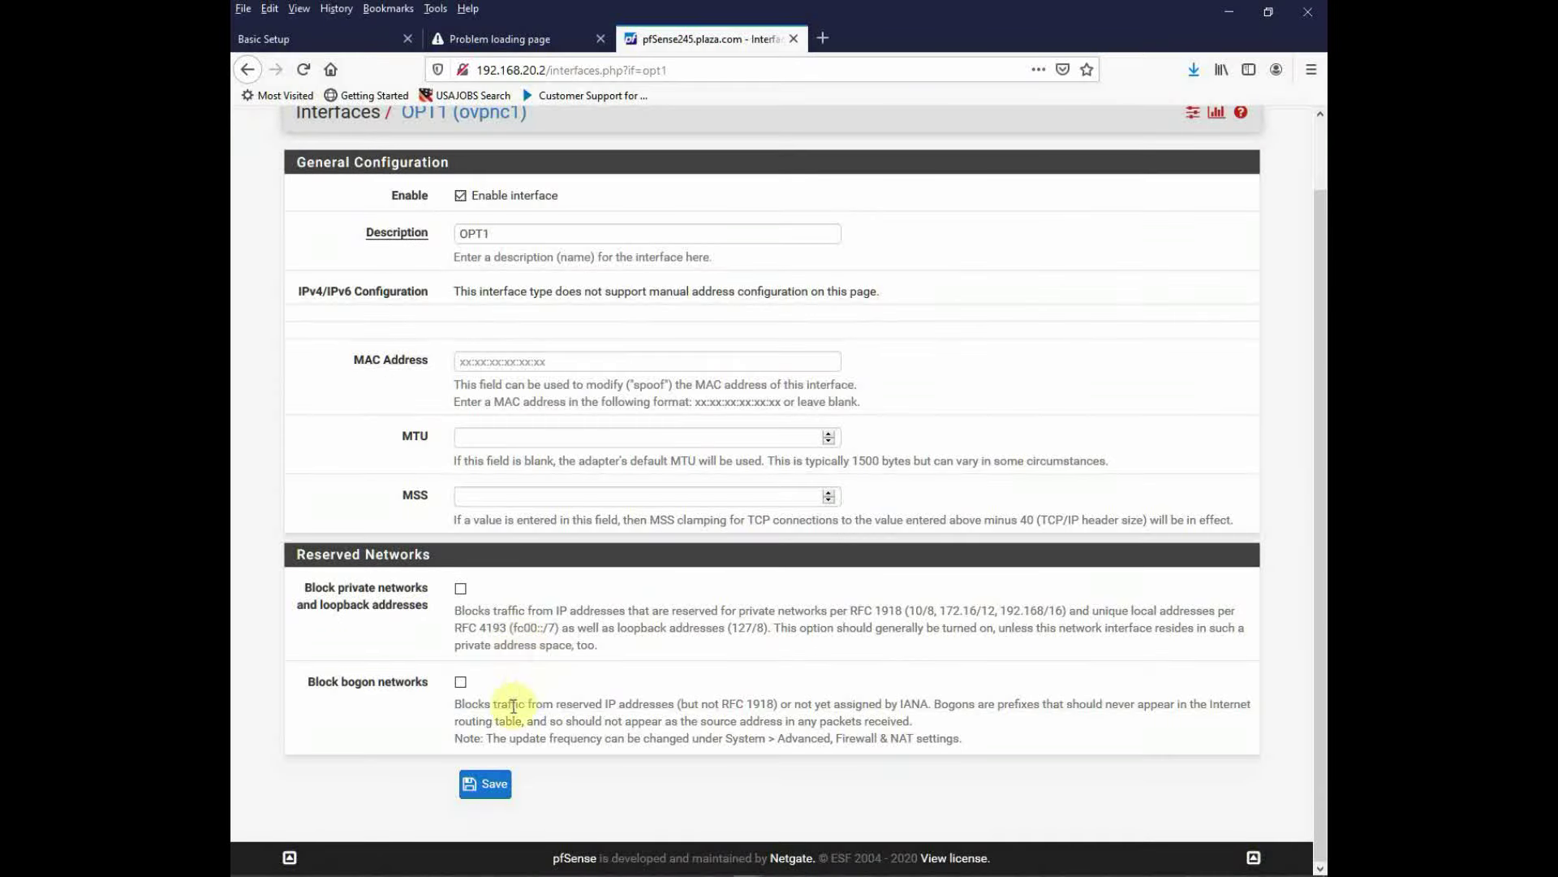
pyautogui.click(489, 783)
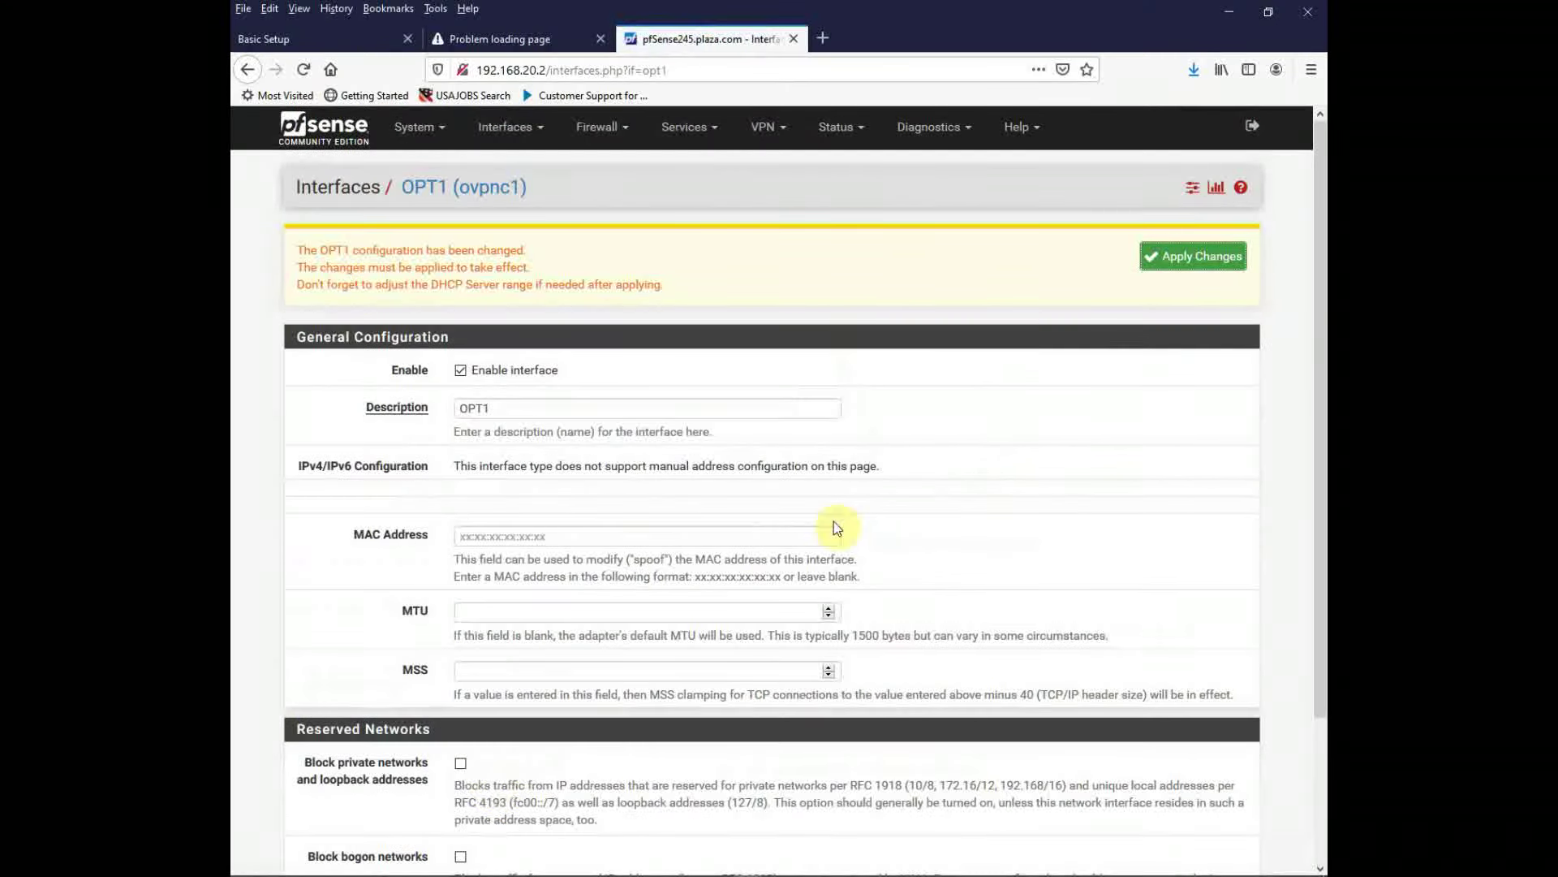
pyautogui.click(1193, 261)
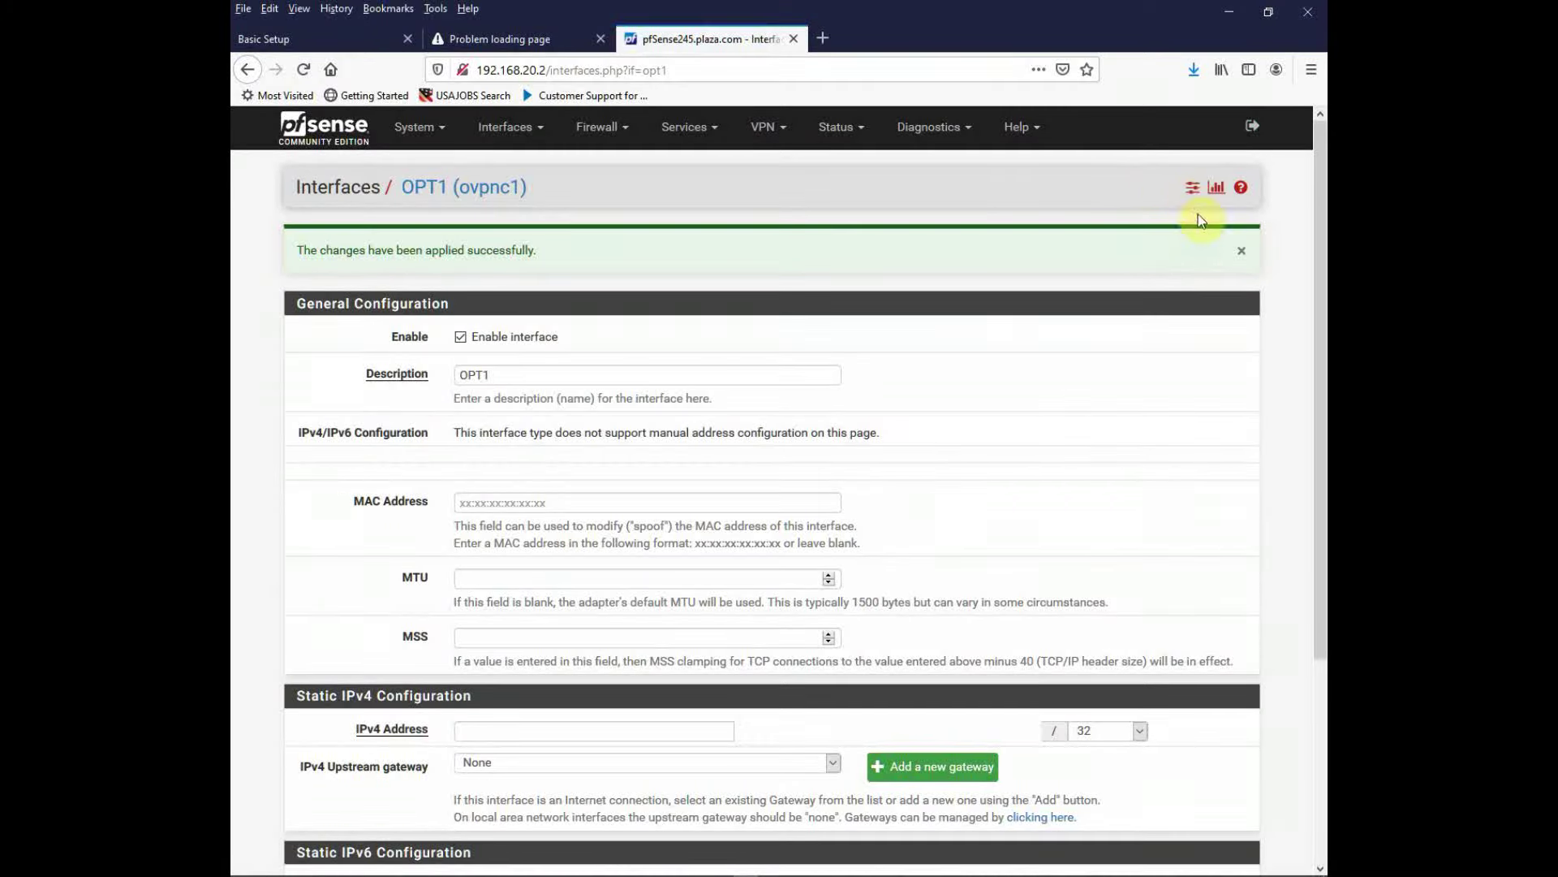
pyautogui.click(1242, 253)
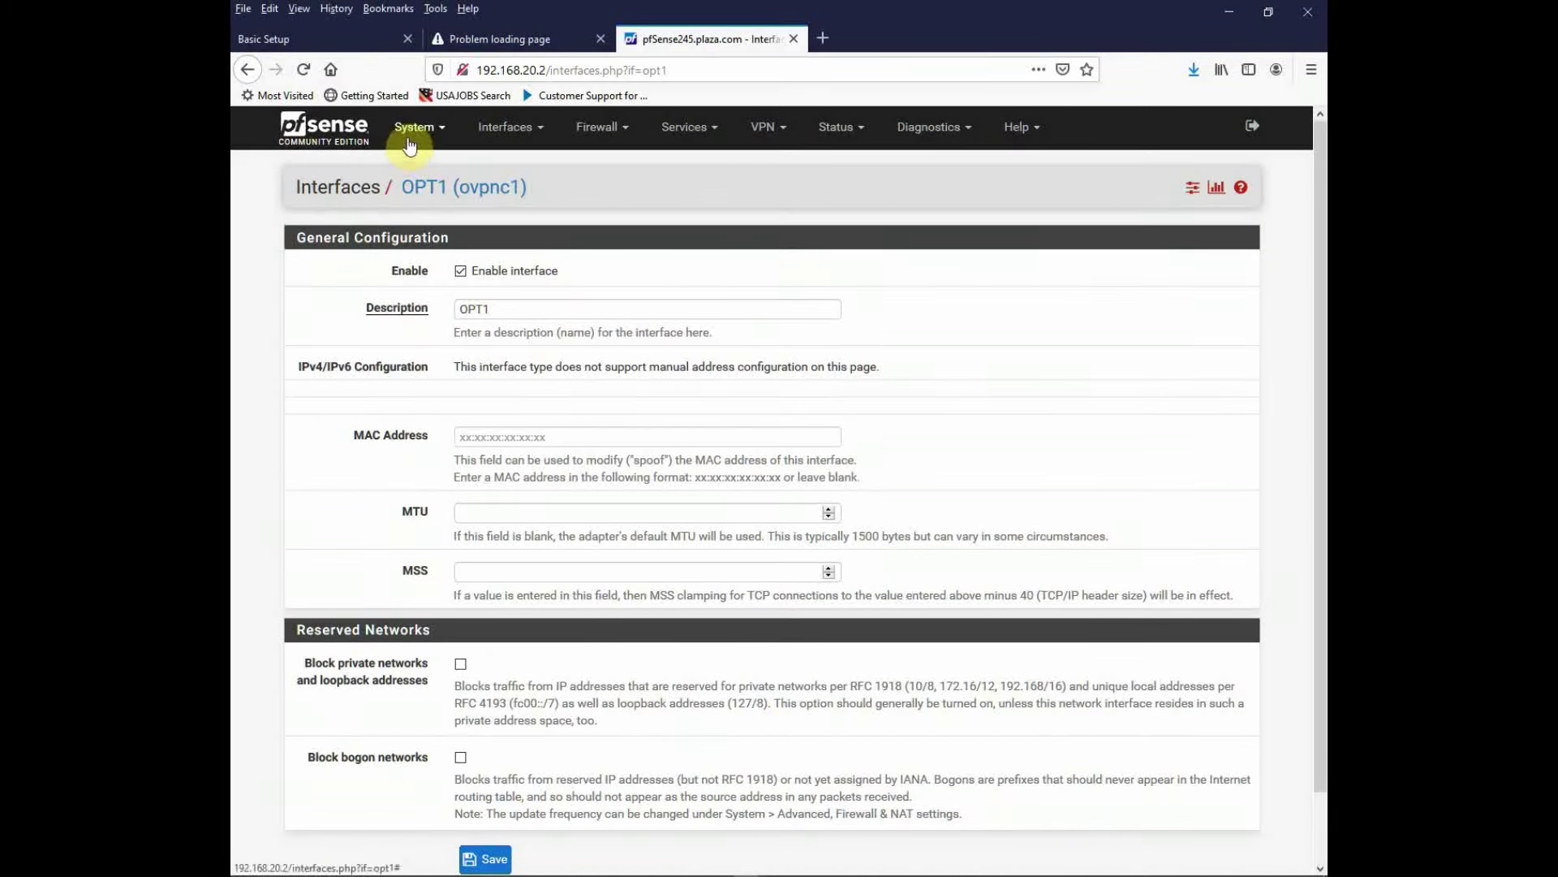
# Restart the openvpn service from the Dashboard's Services Status so OPT1_VPNV4 shows Online
pyautogui.click(325, 138)
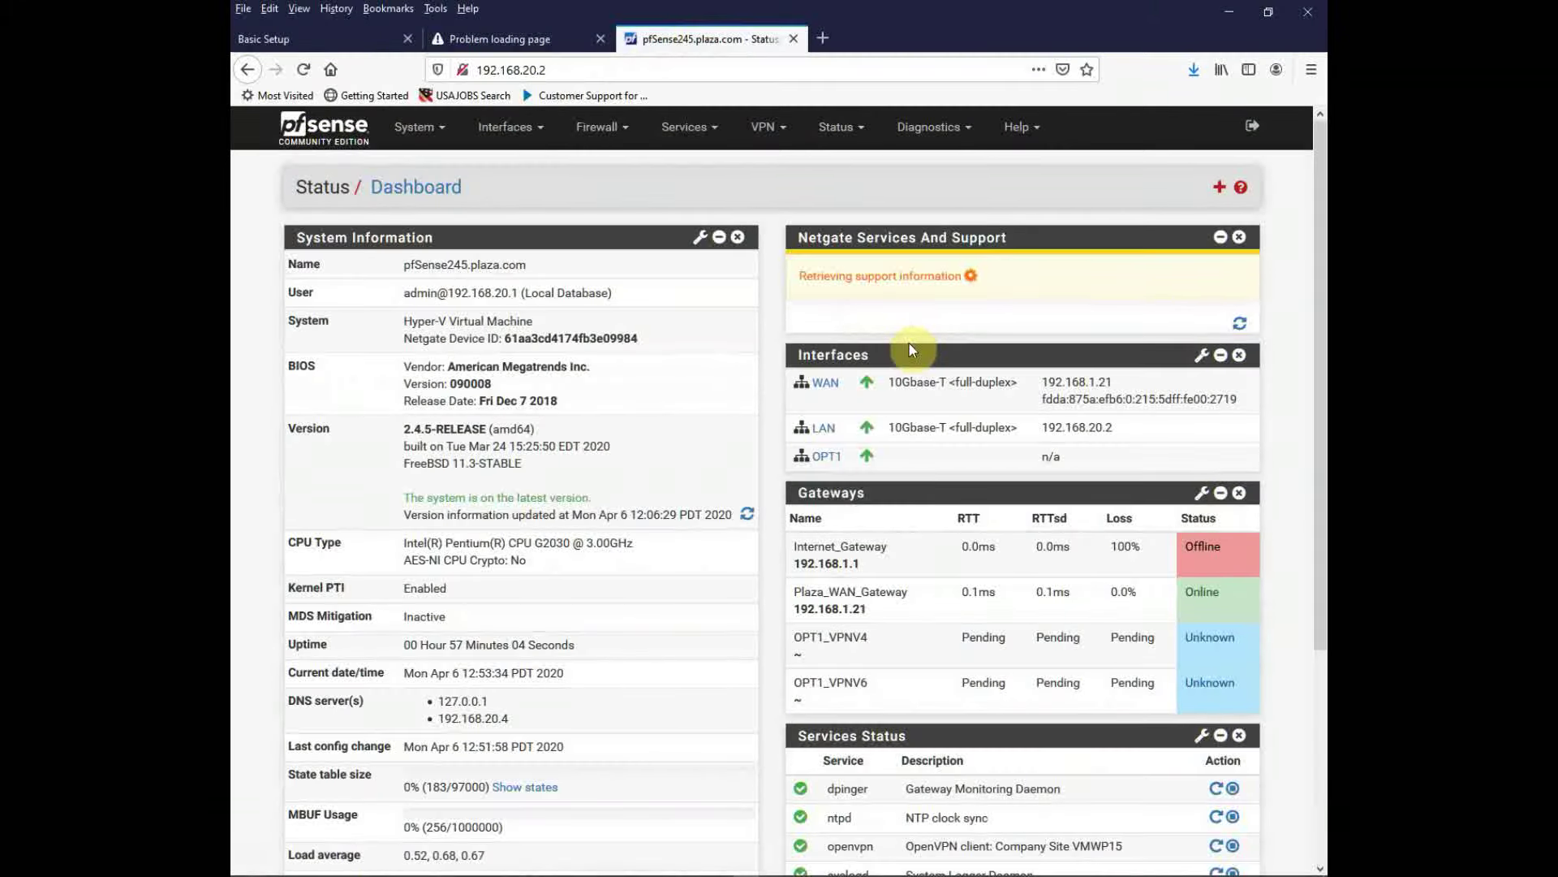
pyautogui.scroll(-2, 909, 345)
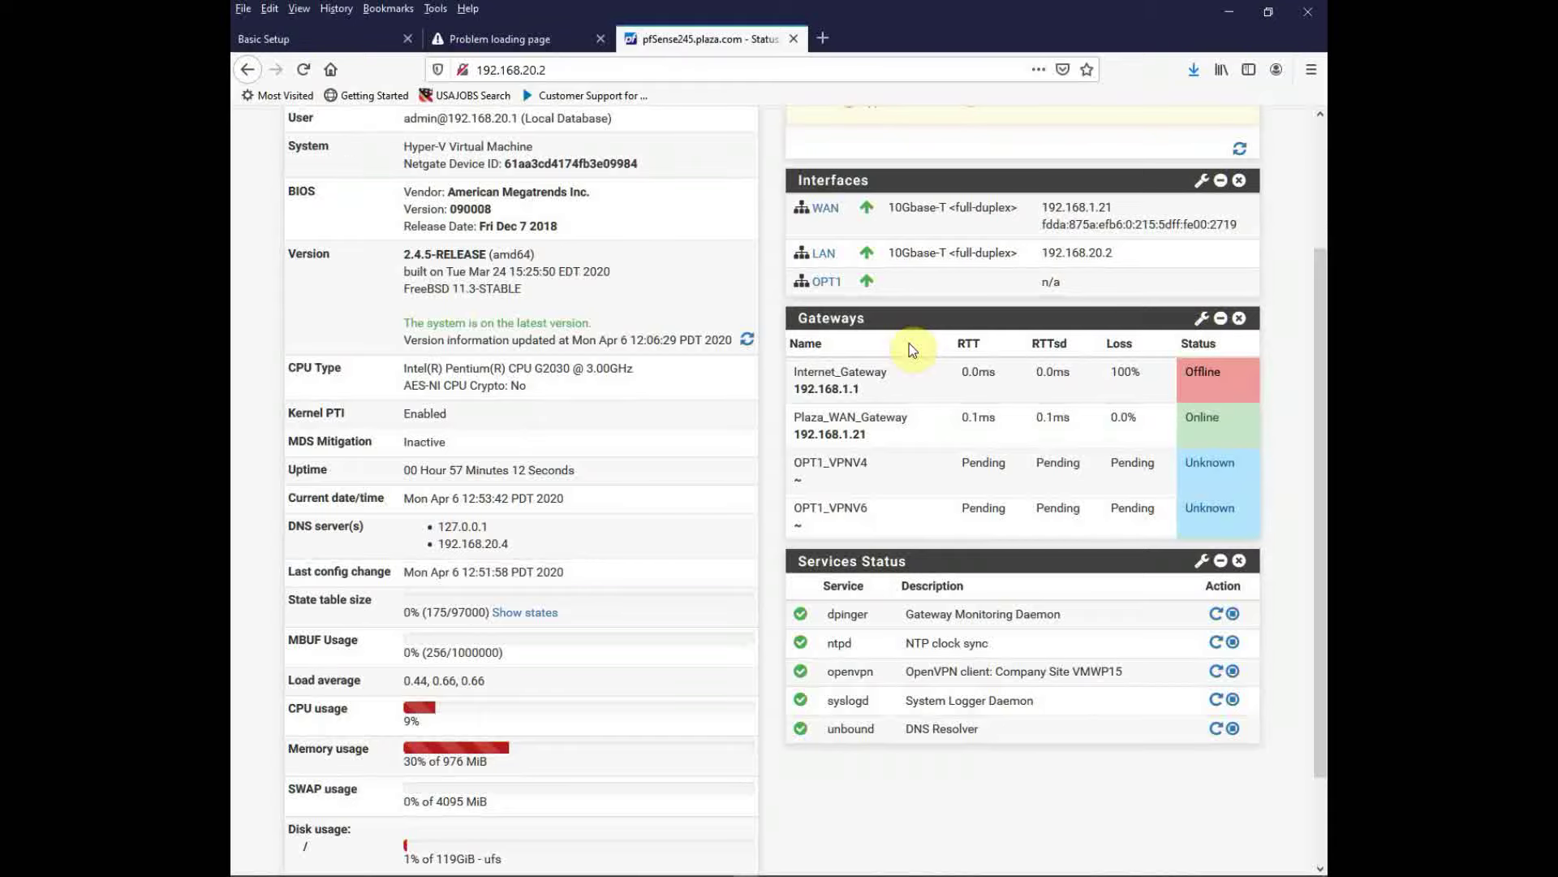
pyautogui.scroll(2, 909, 349)
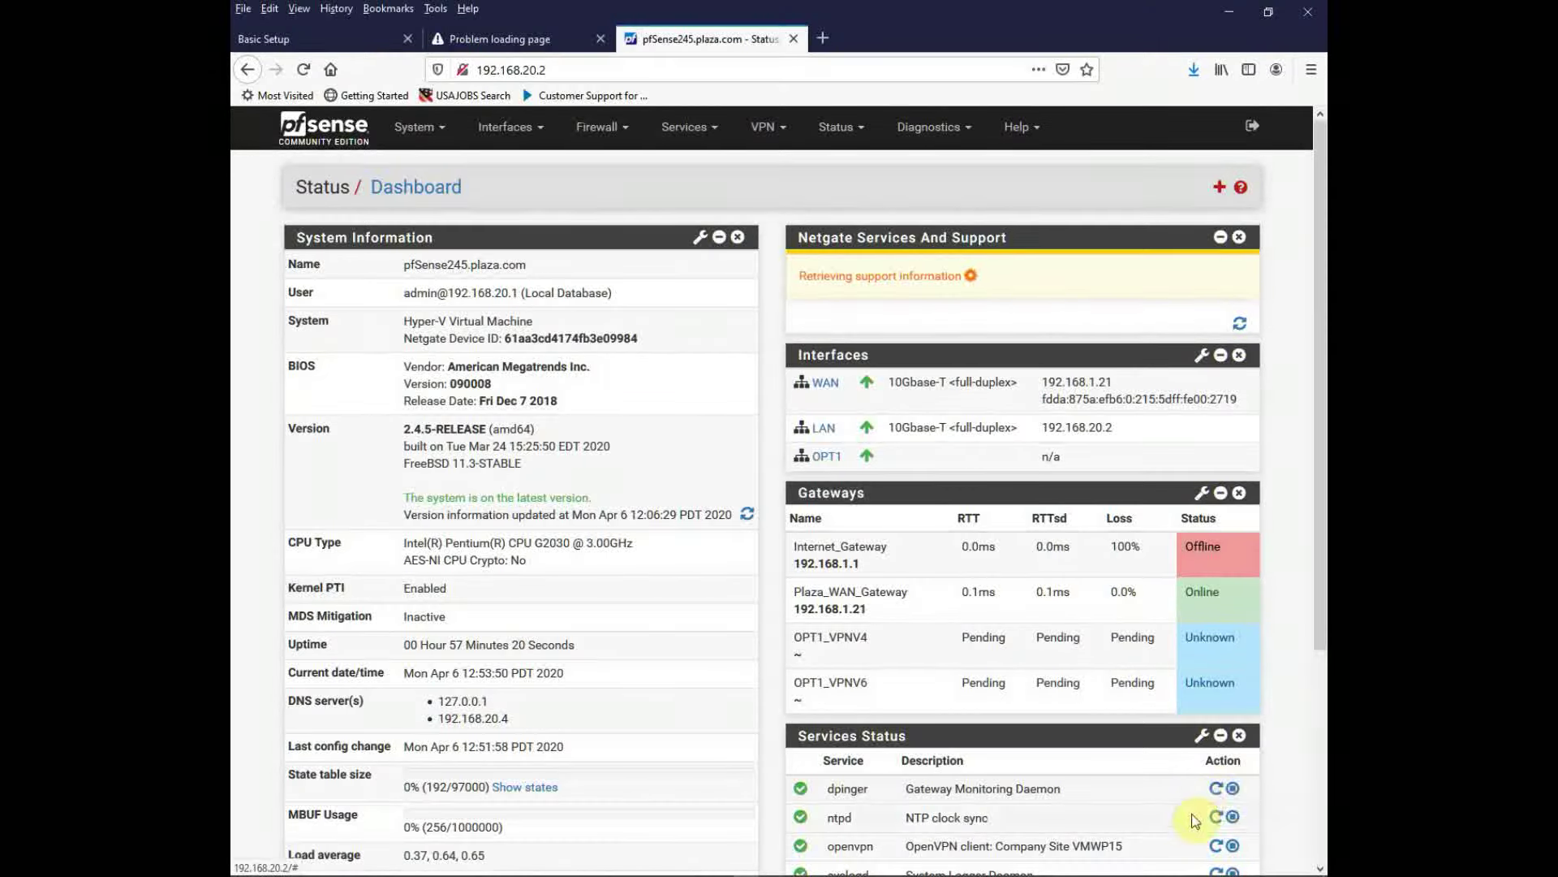
pyautogui.scroll(-3, 1193, 826)
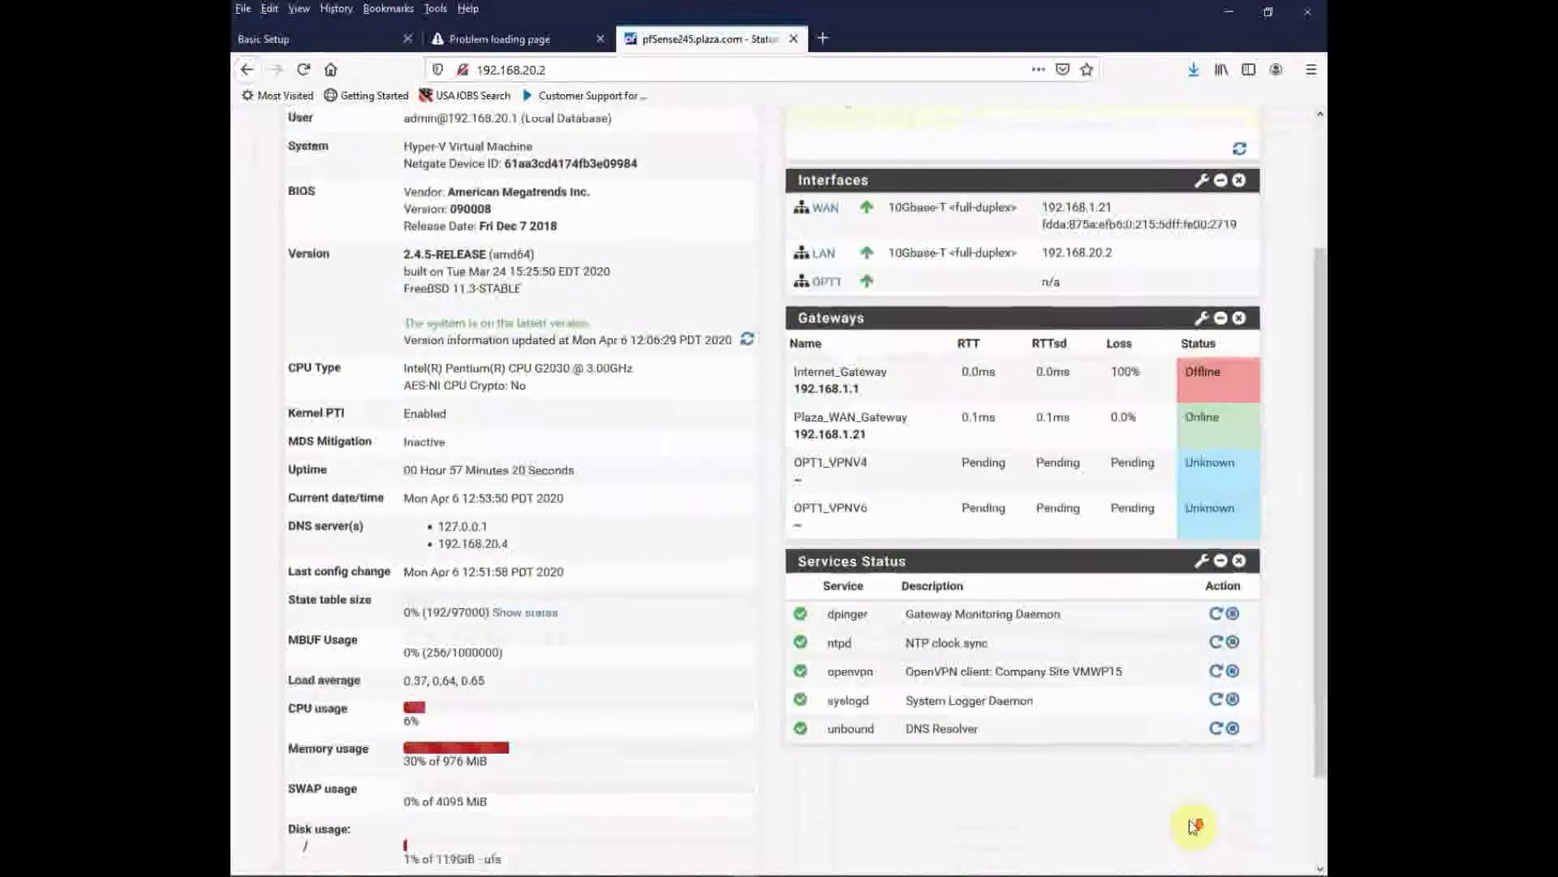
pyautogui.click(1215, 672)
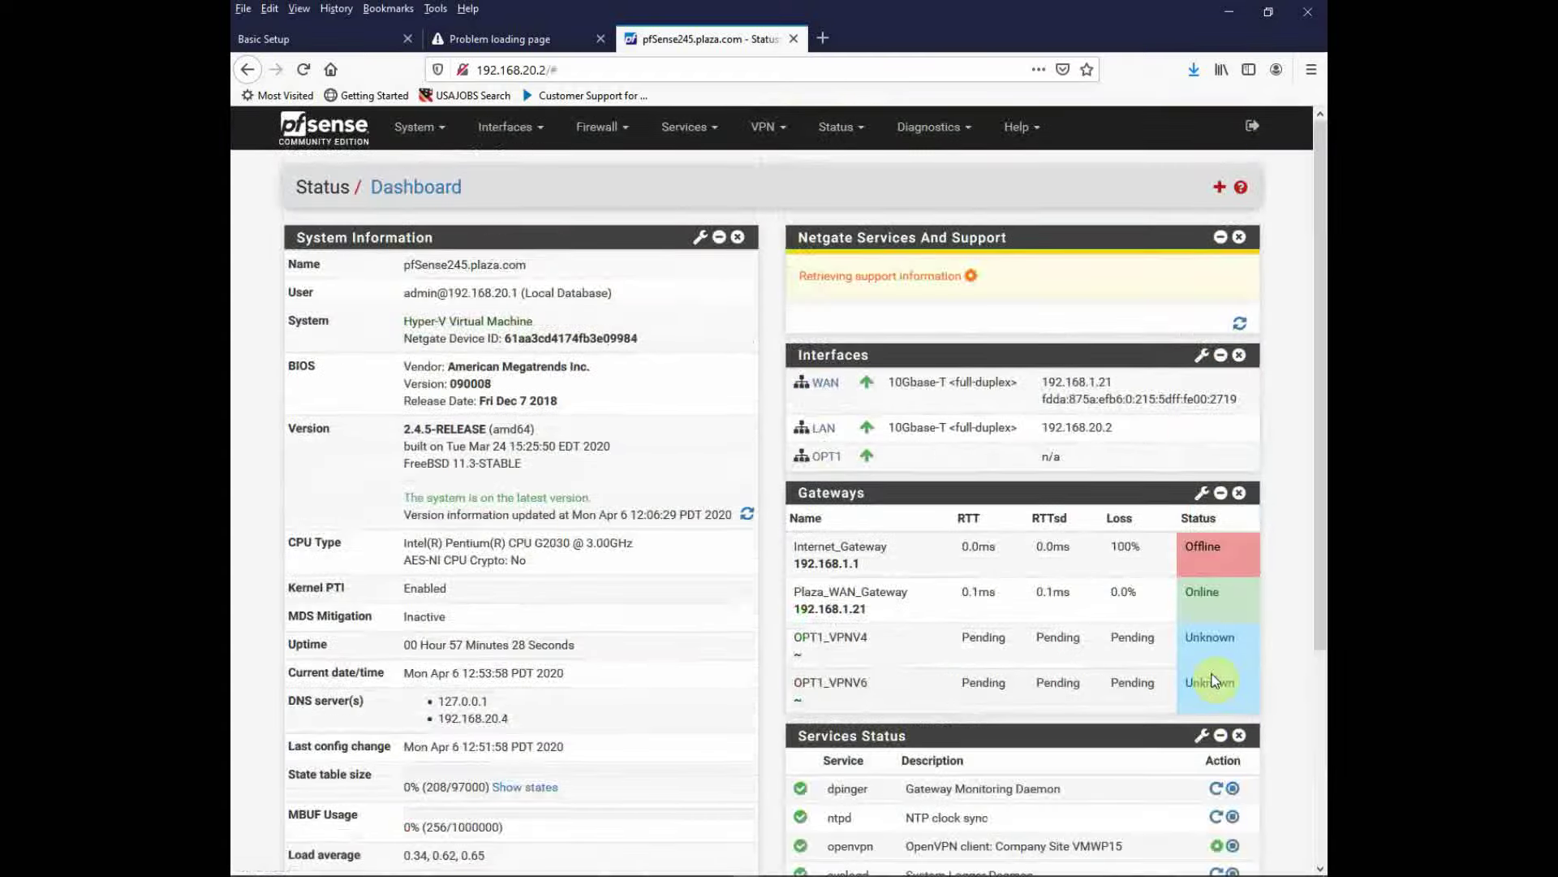
pyautogui.scroll(-5, 1146, 694)
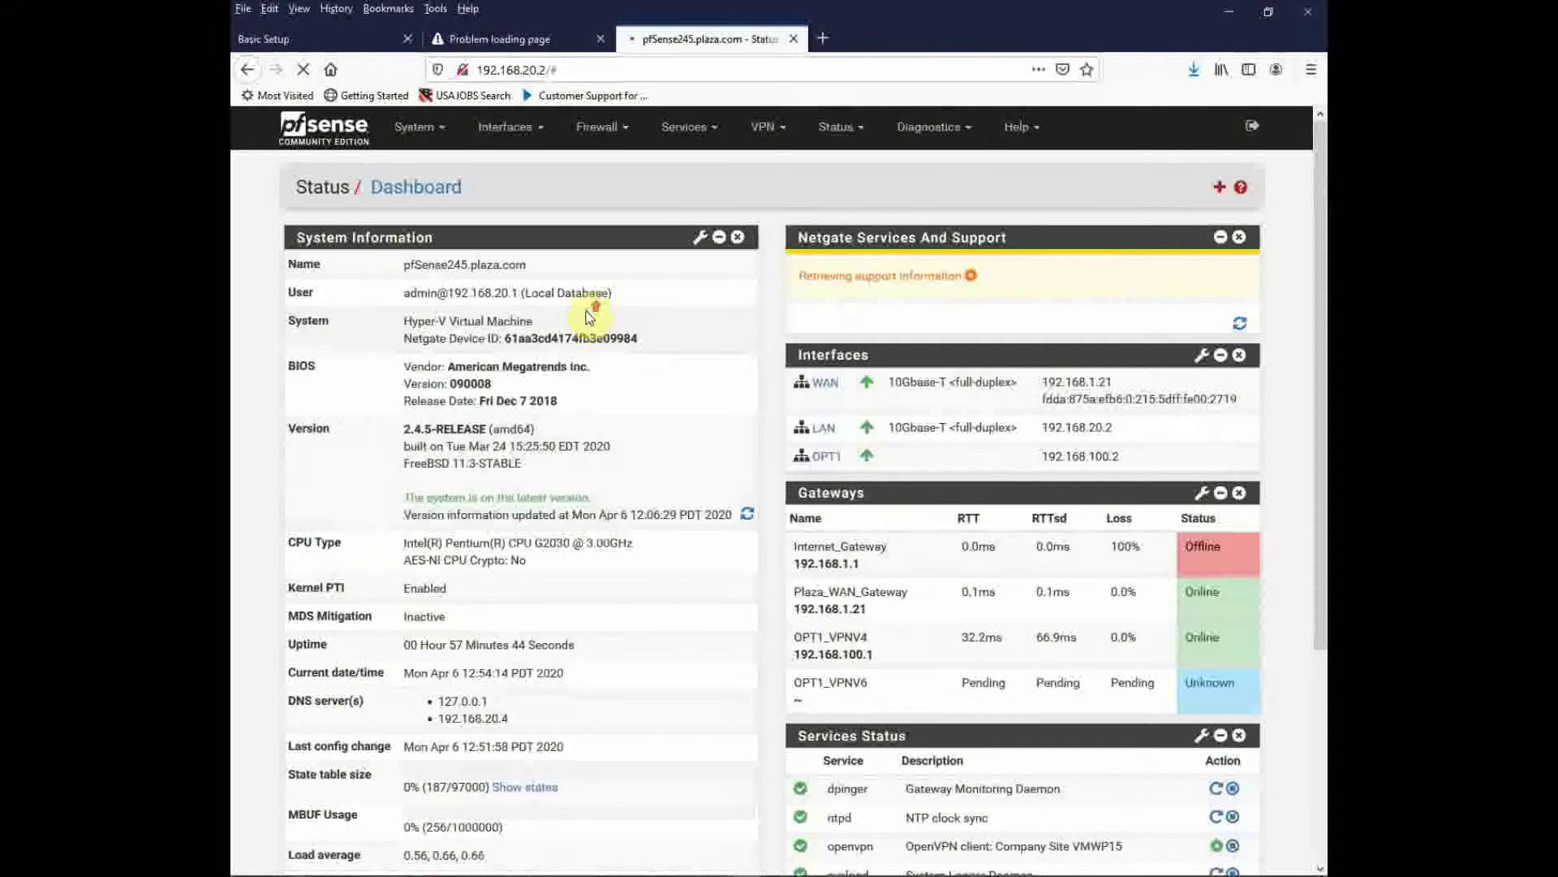
# Add the Traffic Graphs widget from the dashboard's Available Widgets list
pyautogui.click(1220, 188)
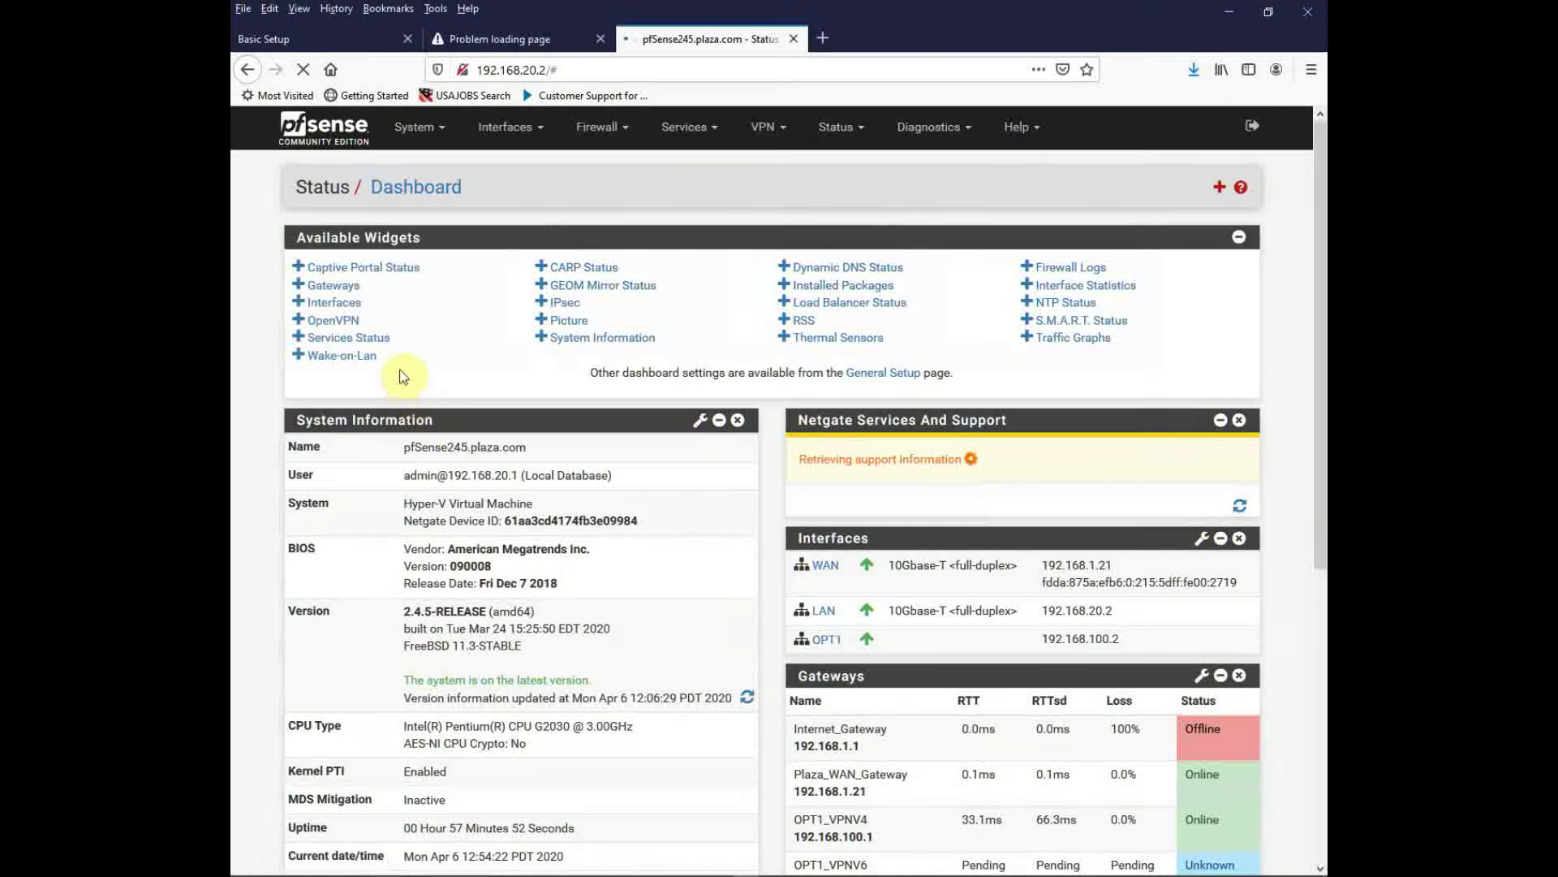
pyautogui.click(333, 321)
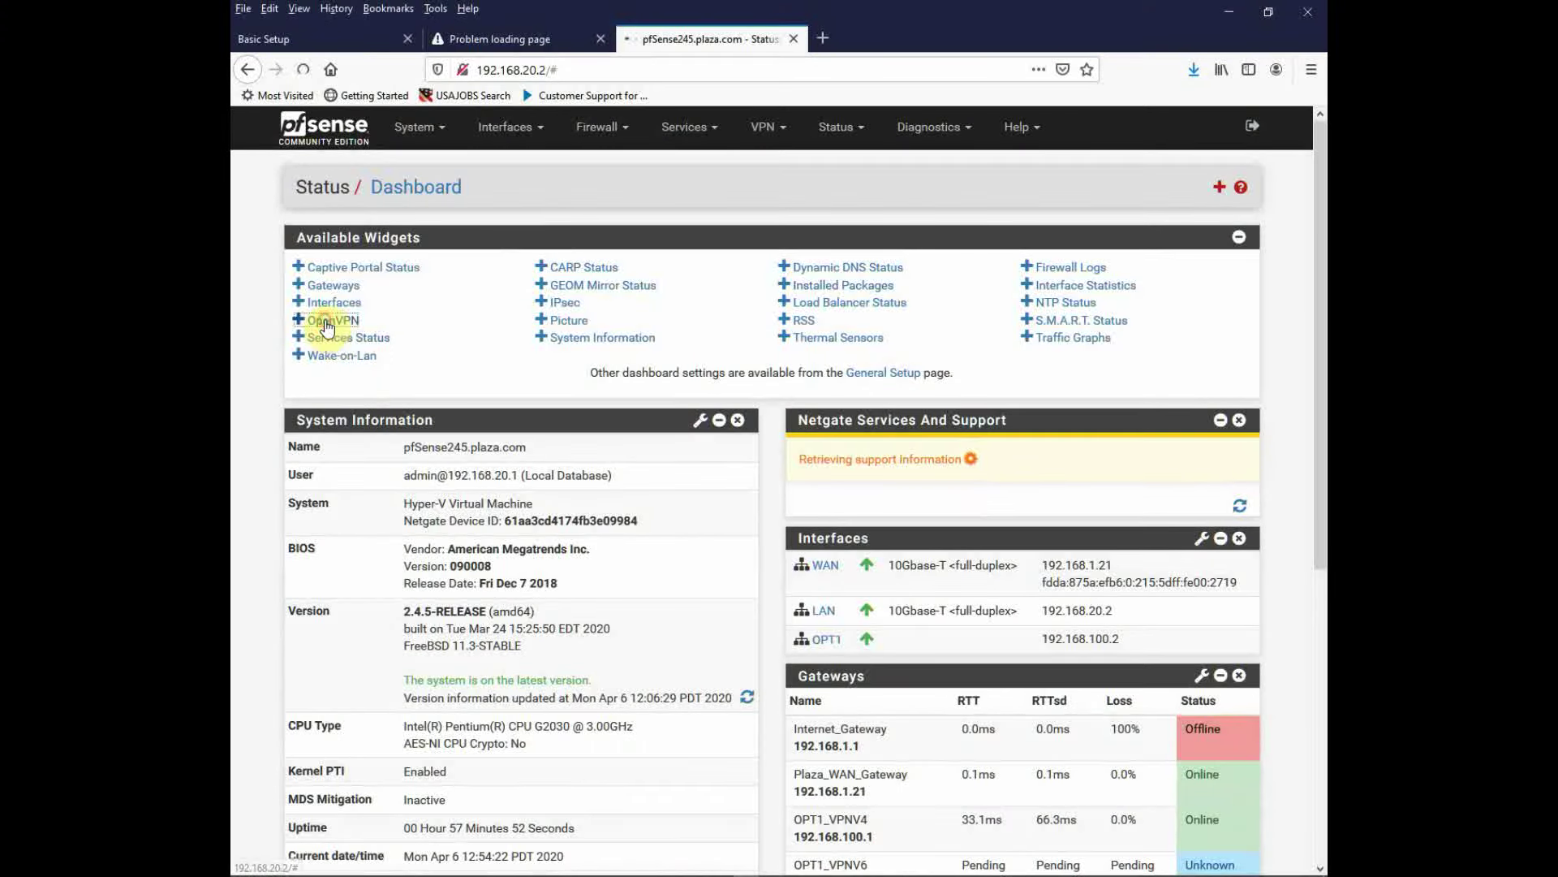
pyautogui.scroll(-6, 427, 356)
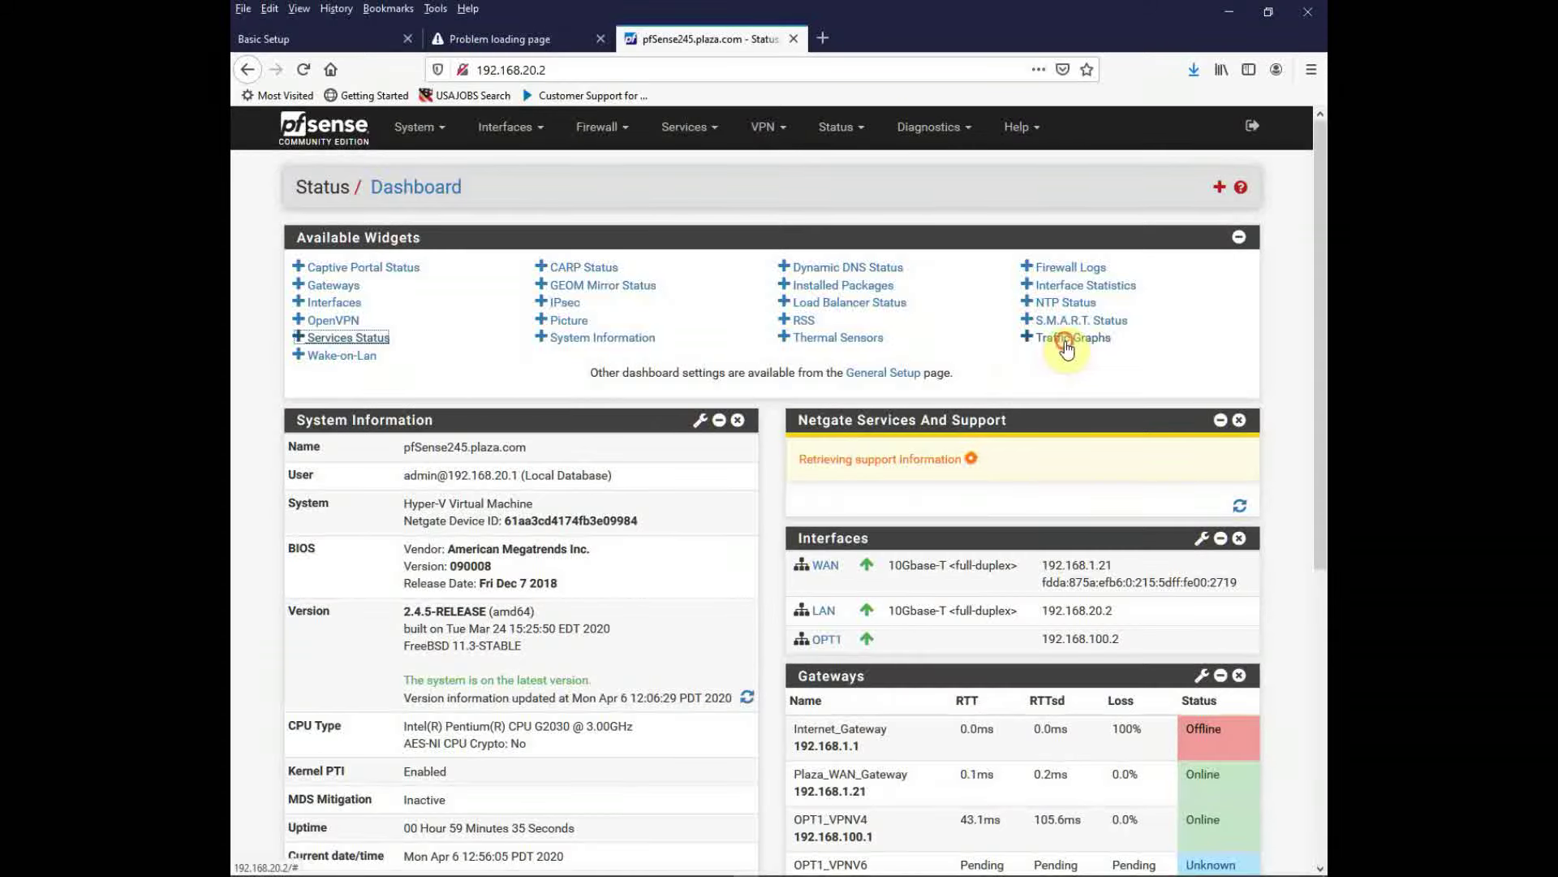
pyautogui.click(1066, 348)
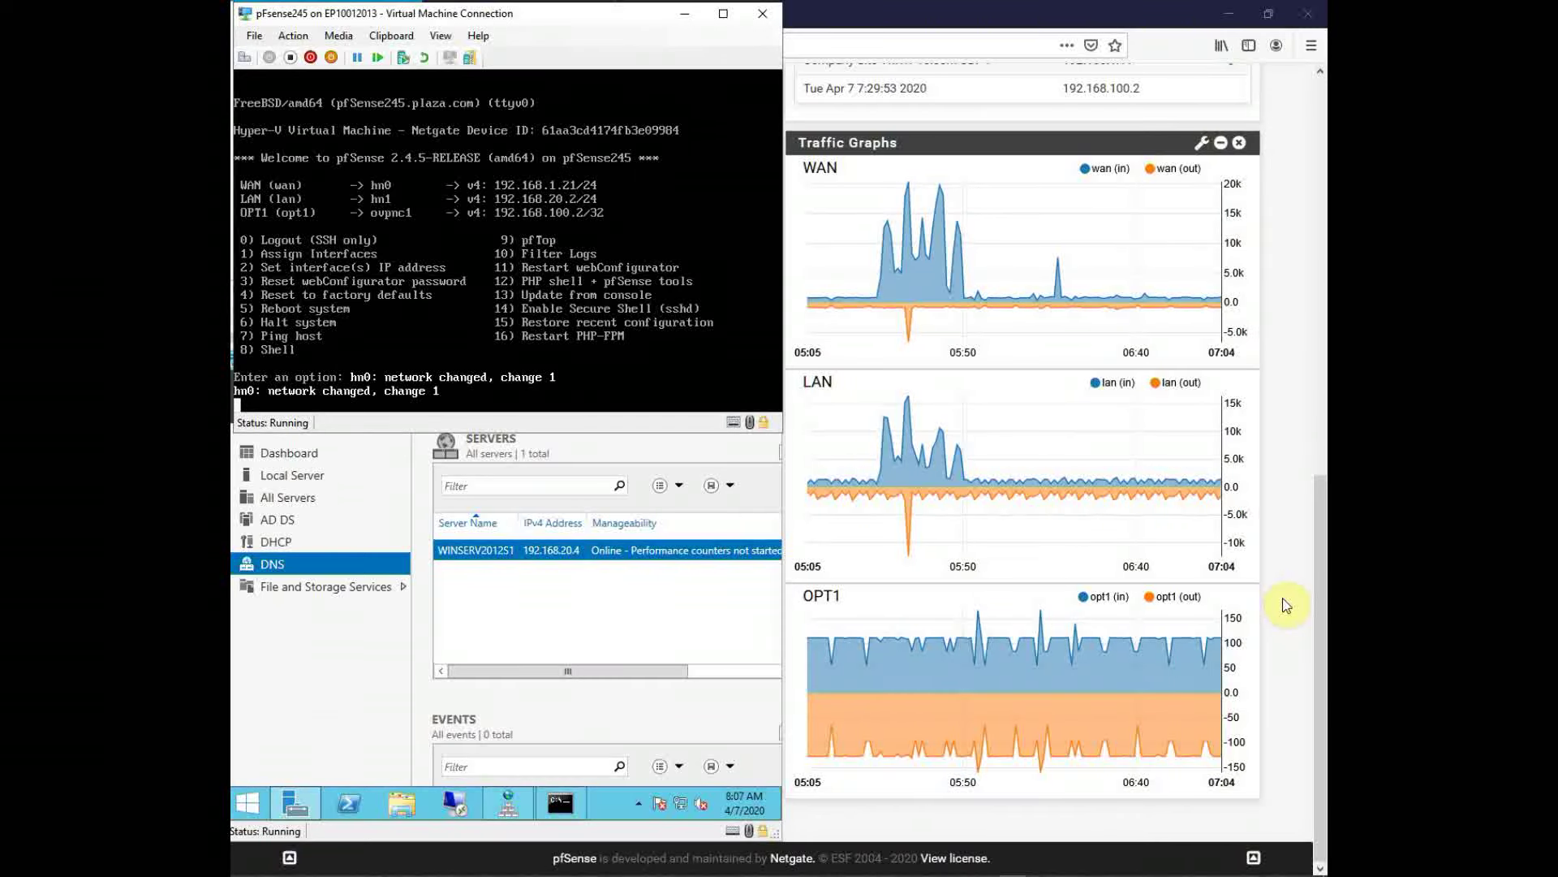